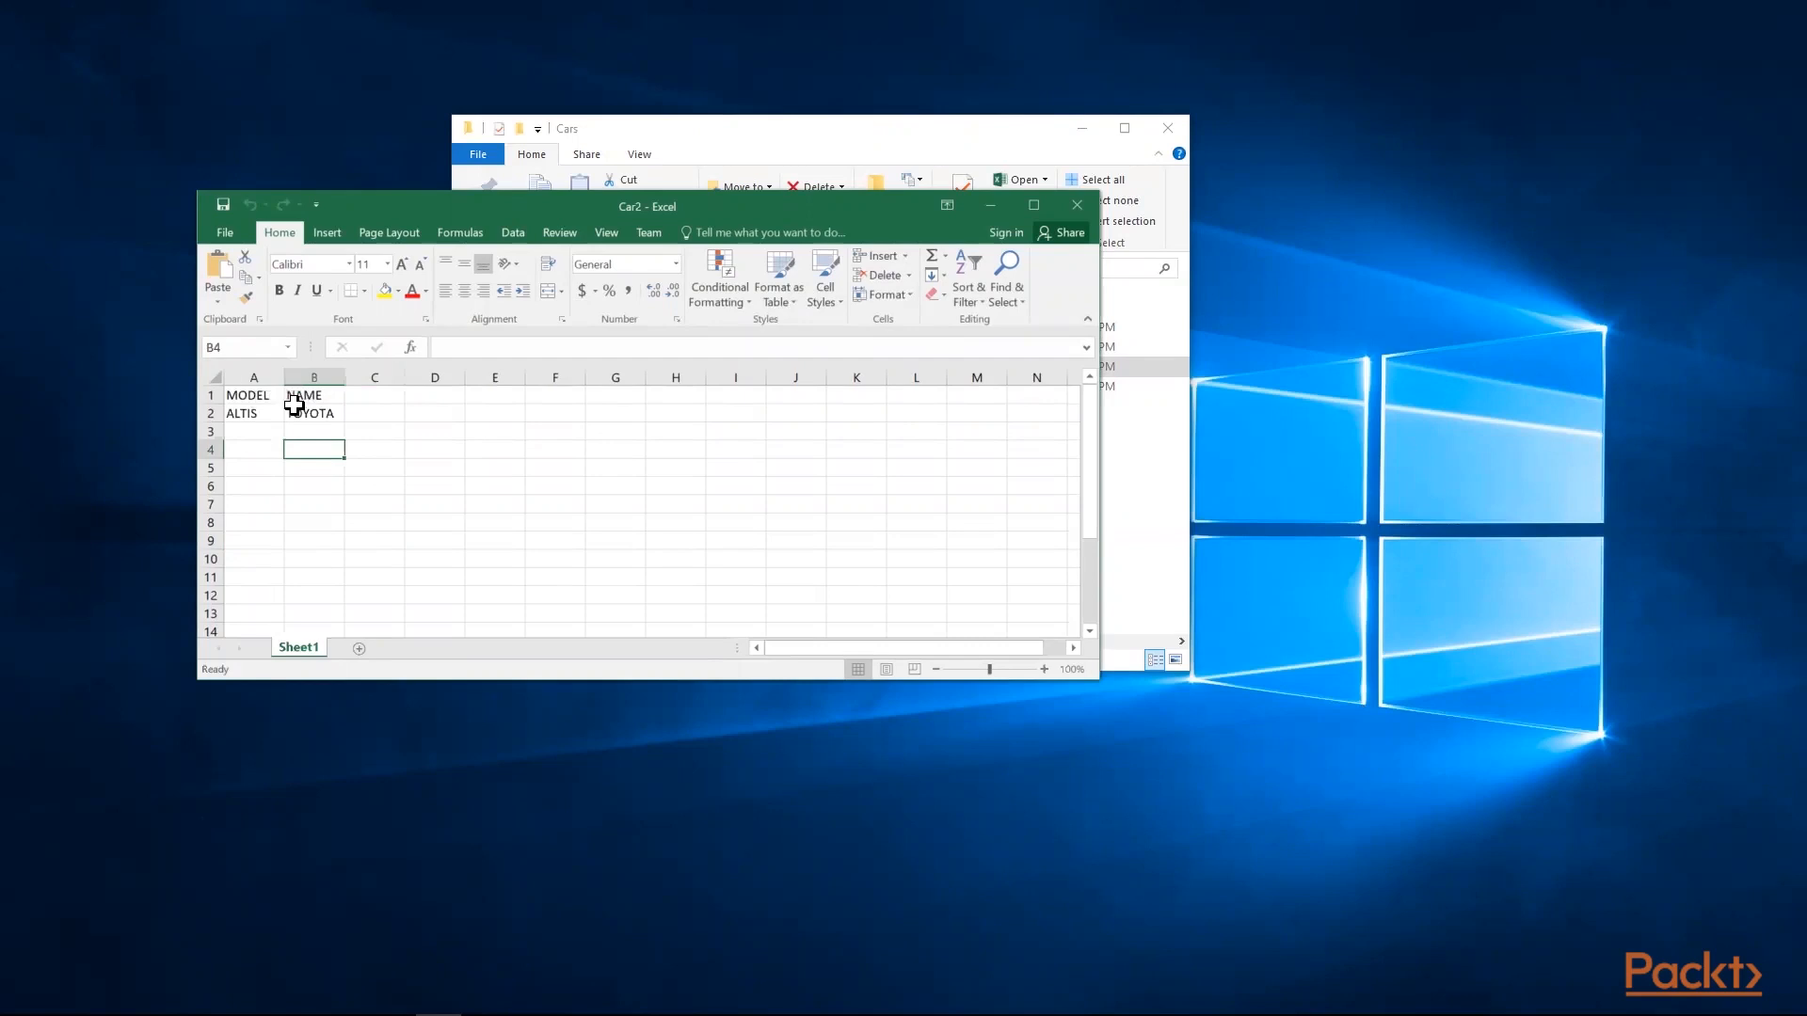
Close the Car2 workbook, open Car3 from the Cars folder to view its contents, and close it
click(1083, 212)
double_click(674, 386)
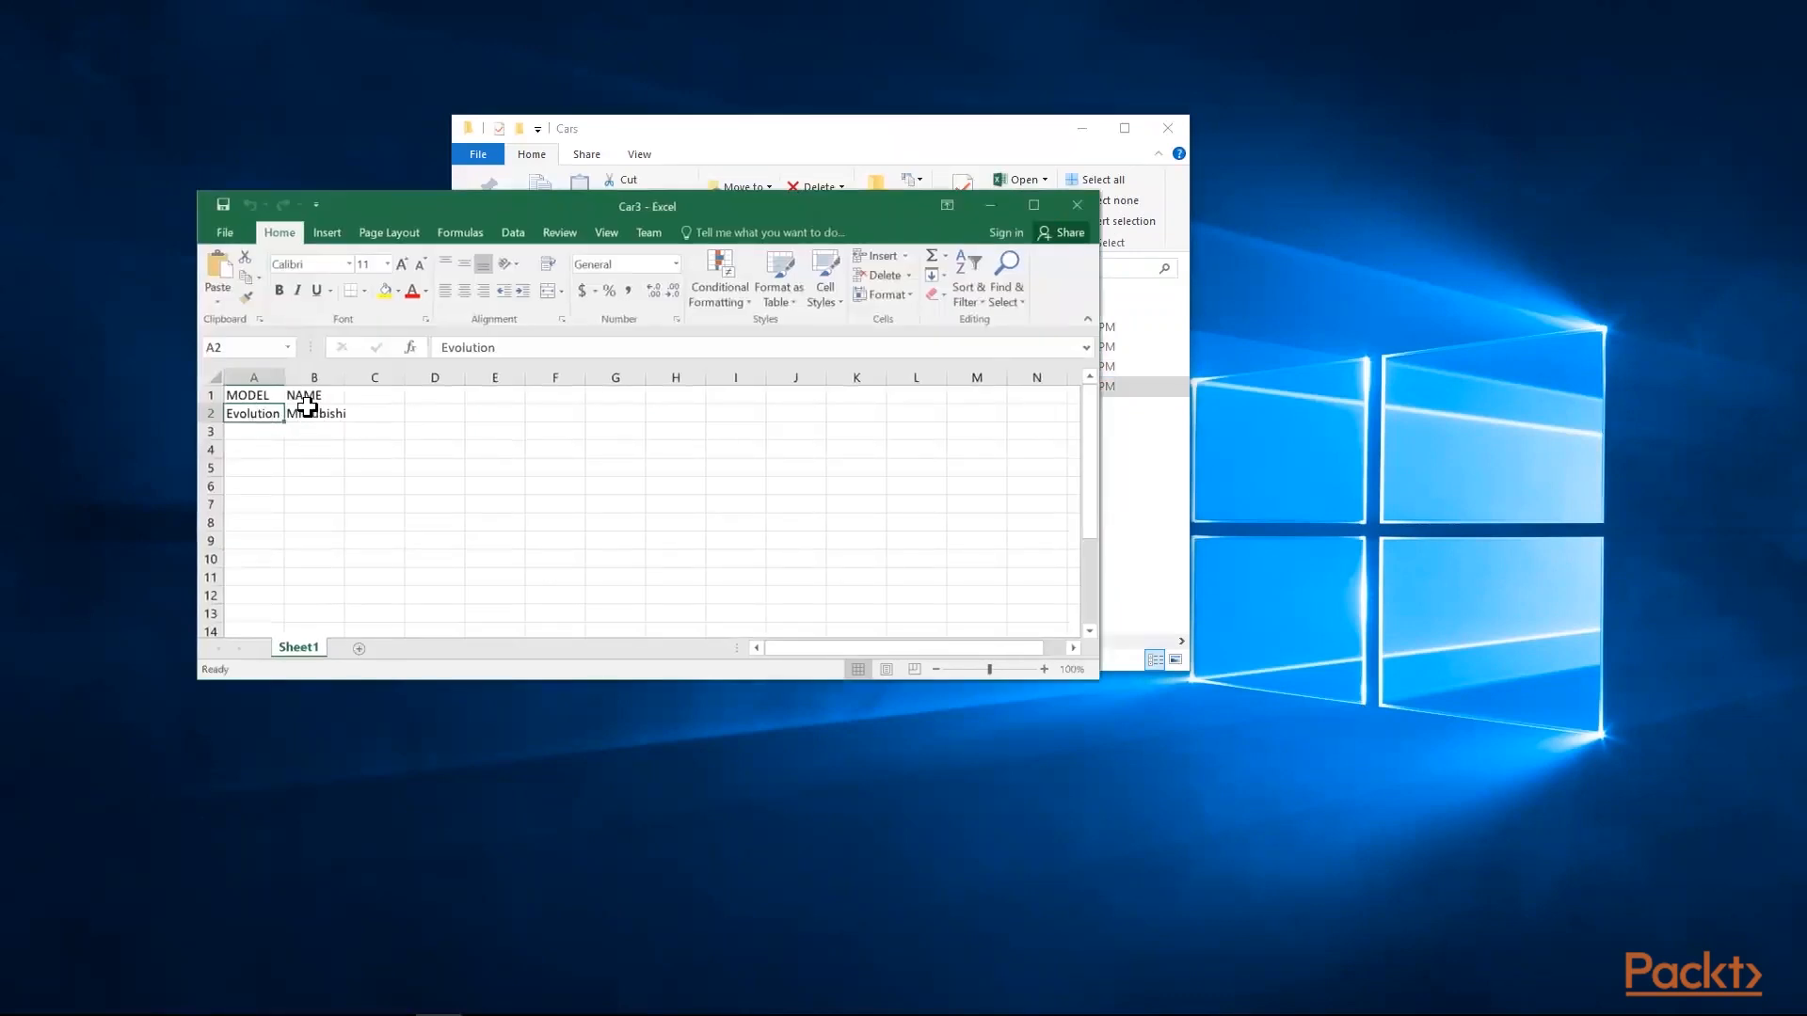
click(1083, 204)
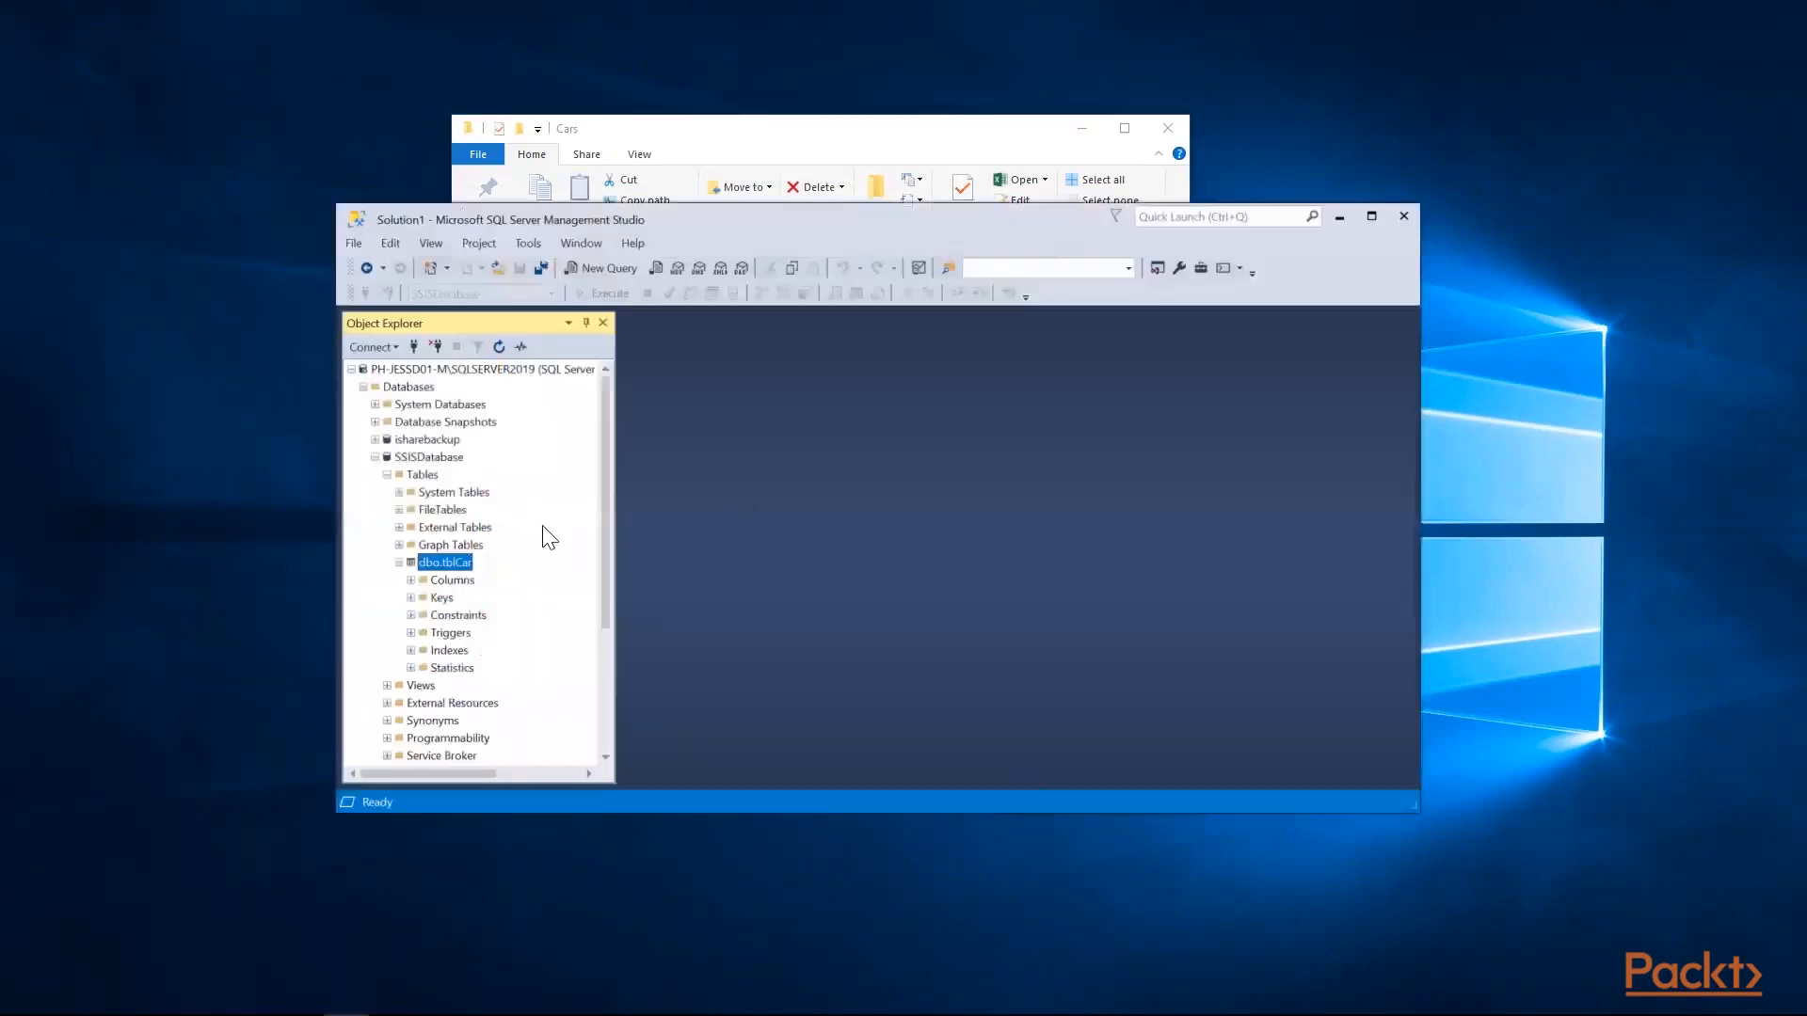
Open the top 200 rows of dbo.tblCar in SSISDatabase for editing in SQL Server Management Studio
click(437, 458)
right_click(445, 568)
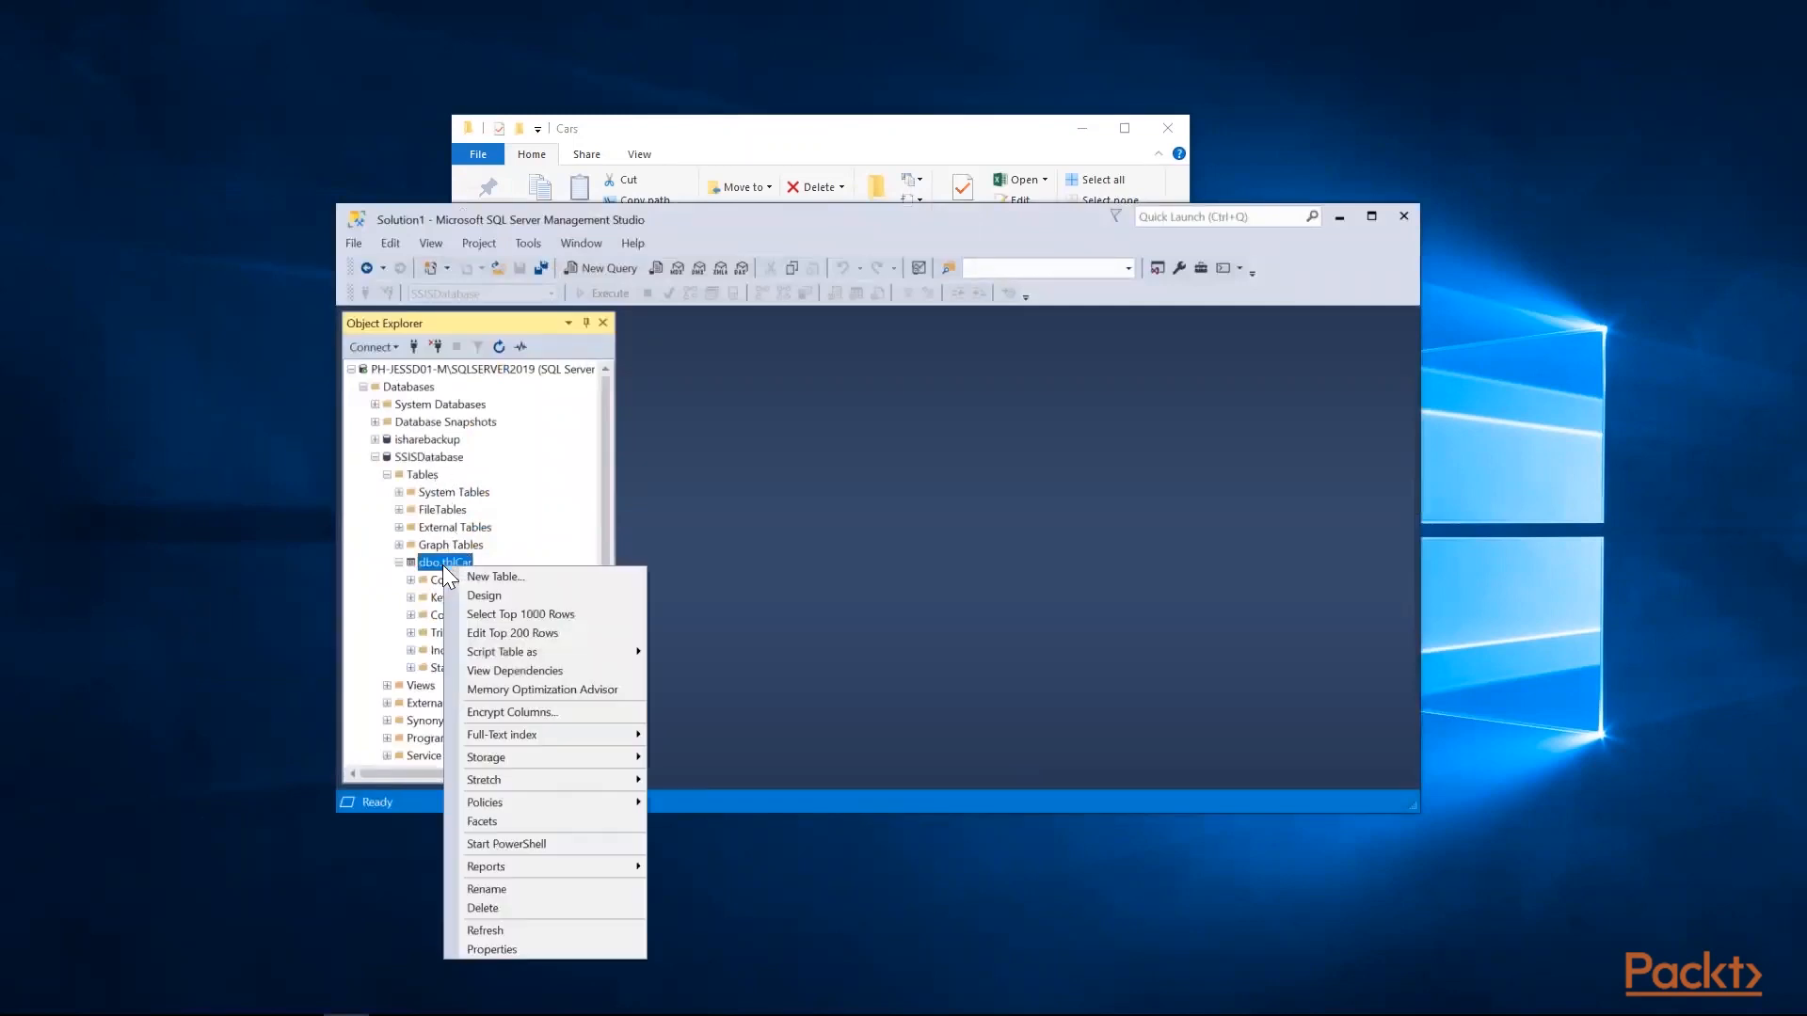
click(495, 632)
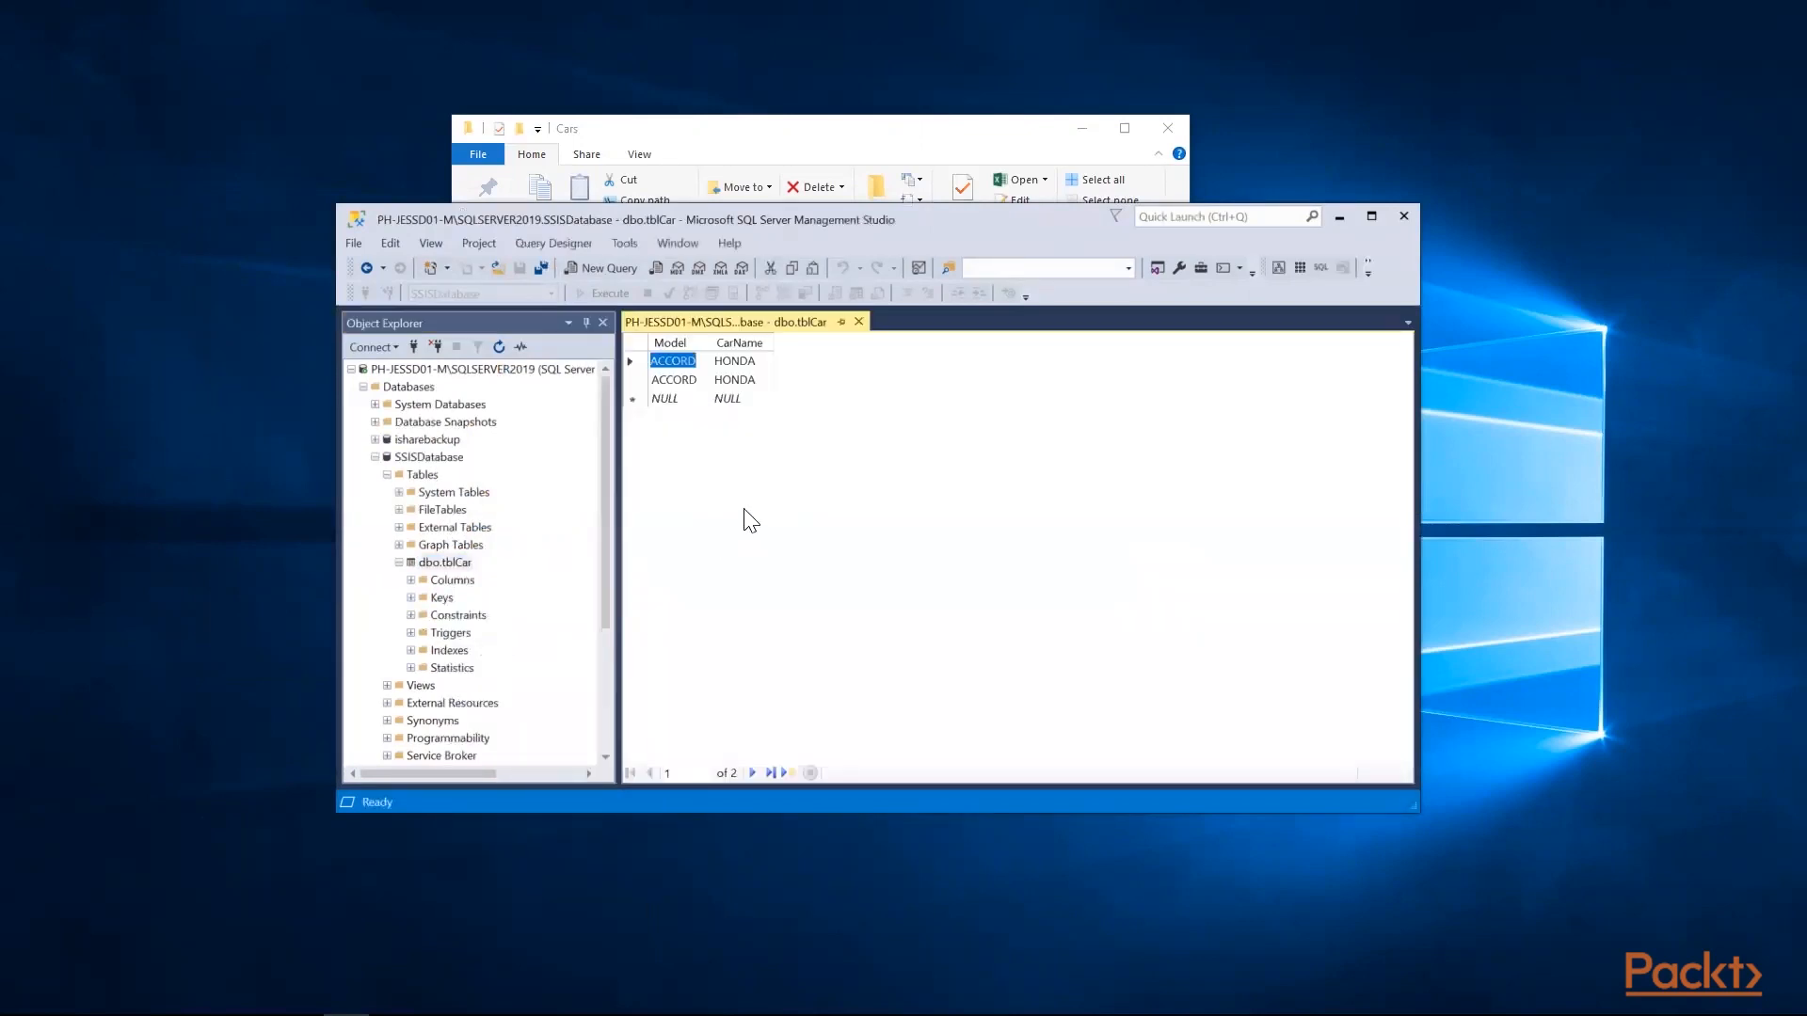
Write and execute the query "truncate table [dbo].[tblCar]" to empty the car table
click(610, 270)
text(truncate)
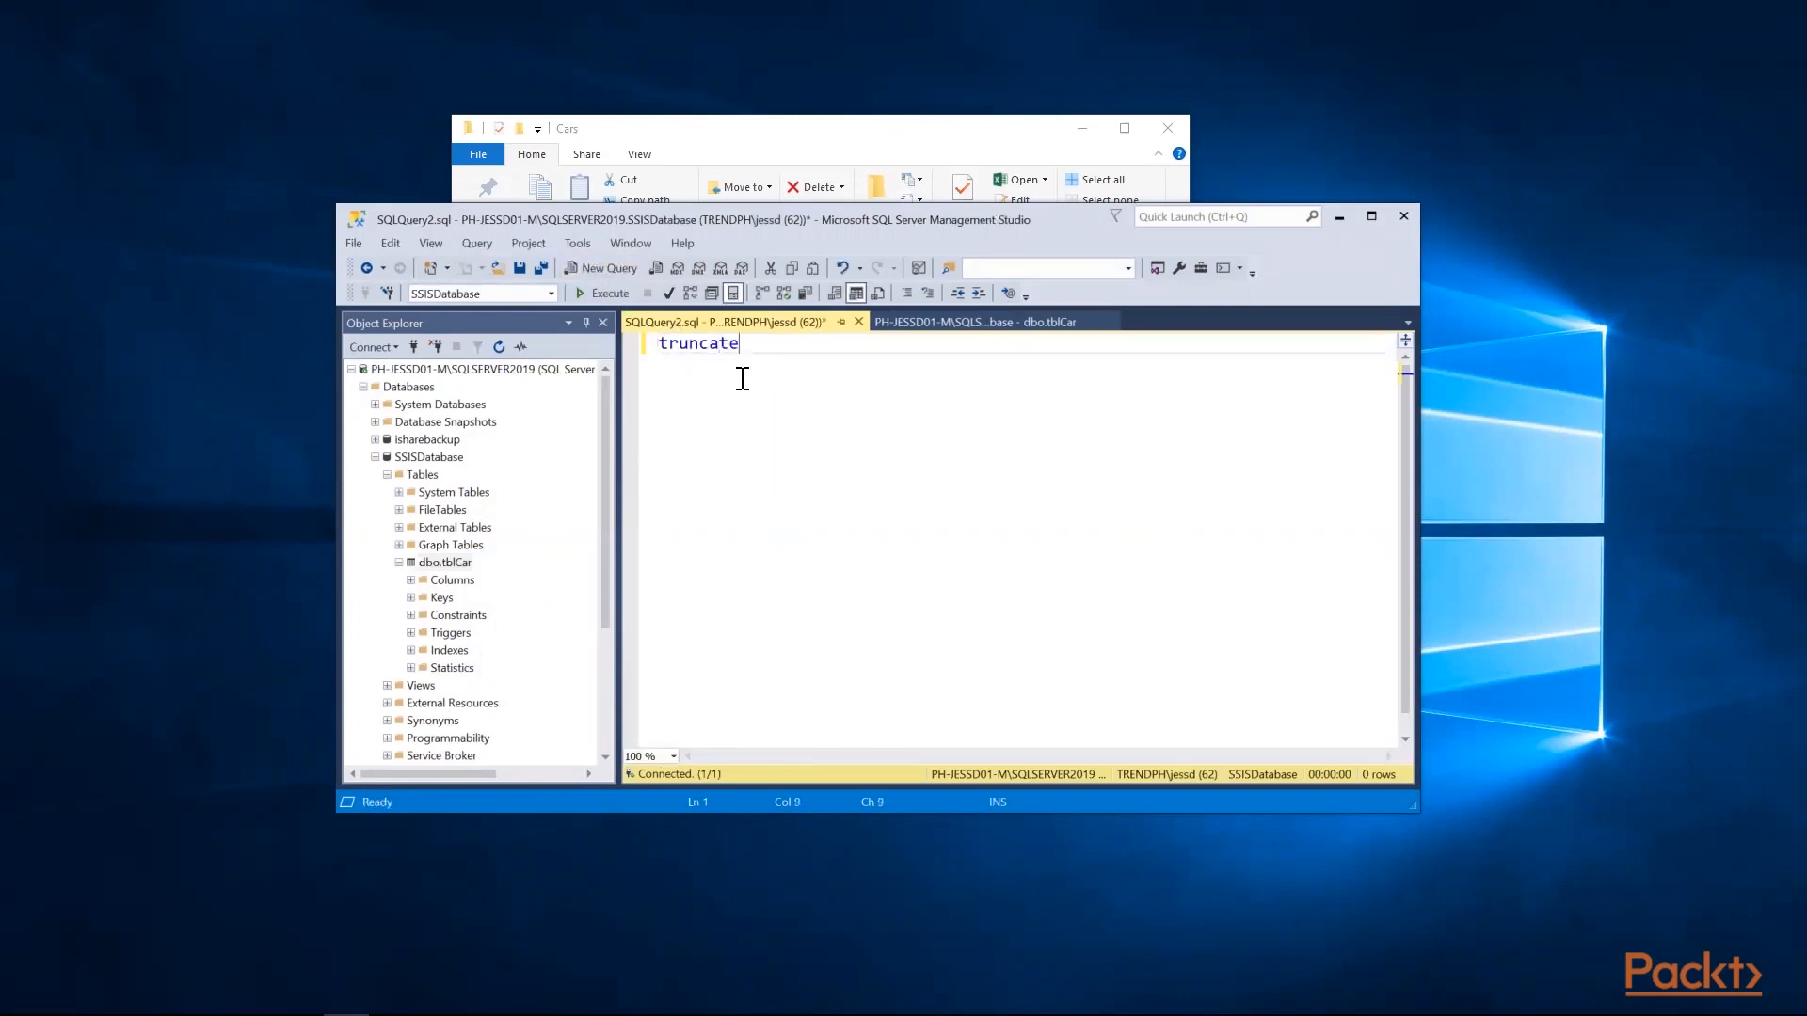
text( table)
drag(447, 563, 938, 381)
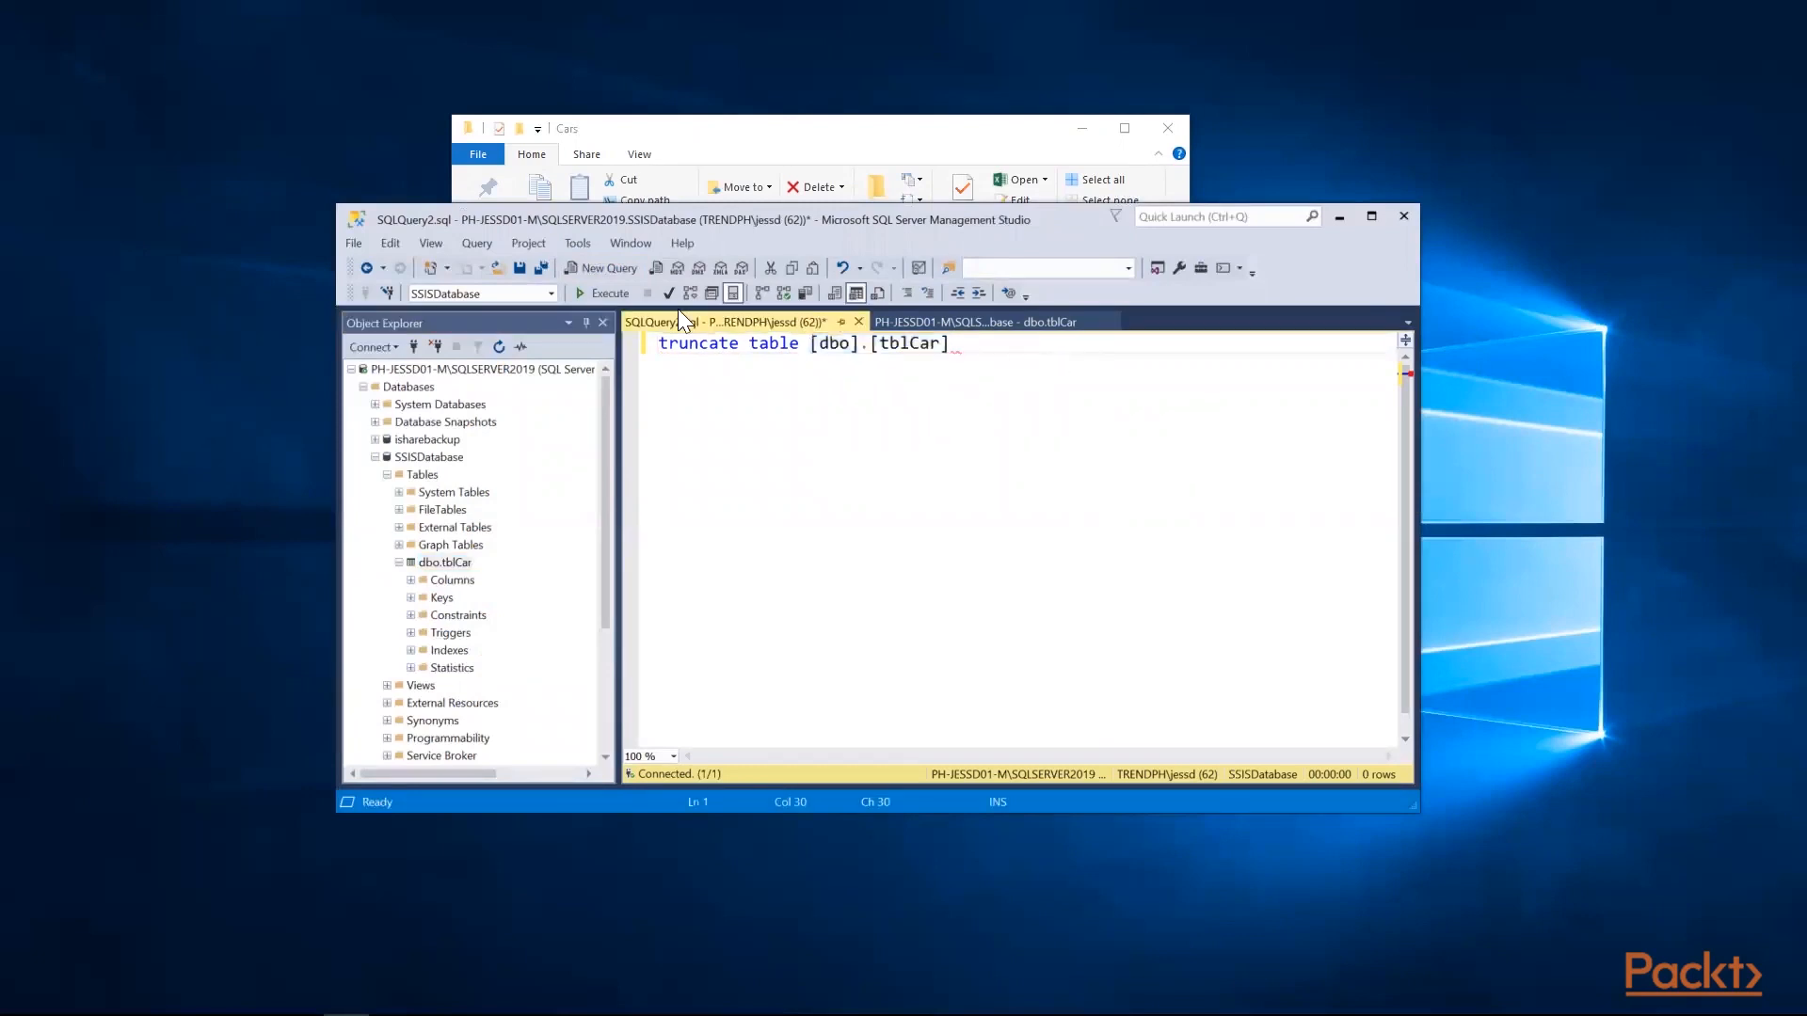
click(608, 294)
click(867, 424)
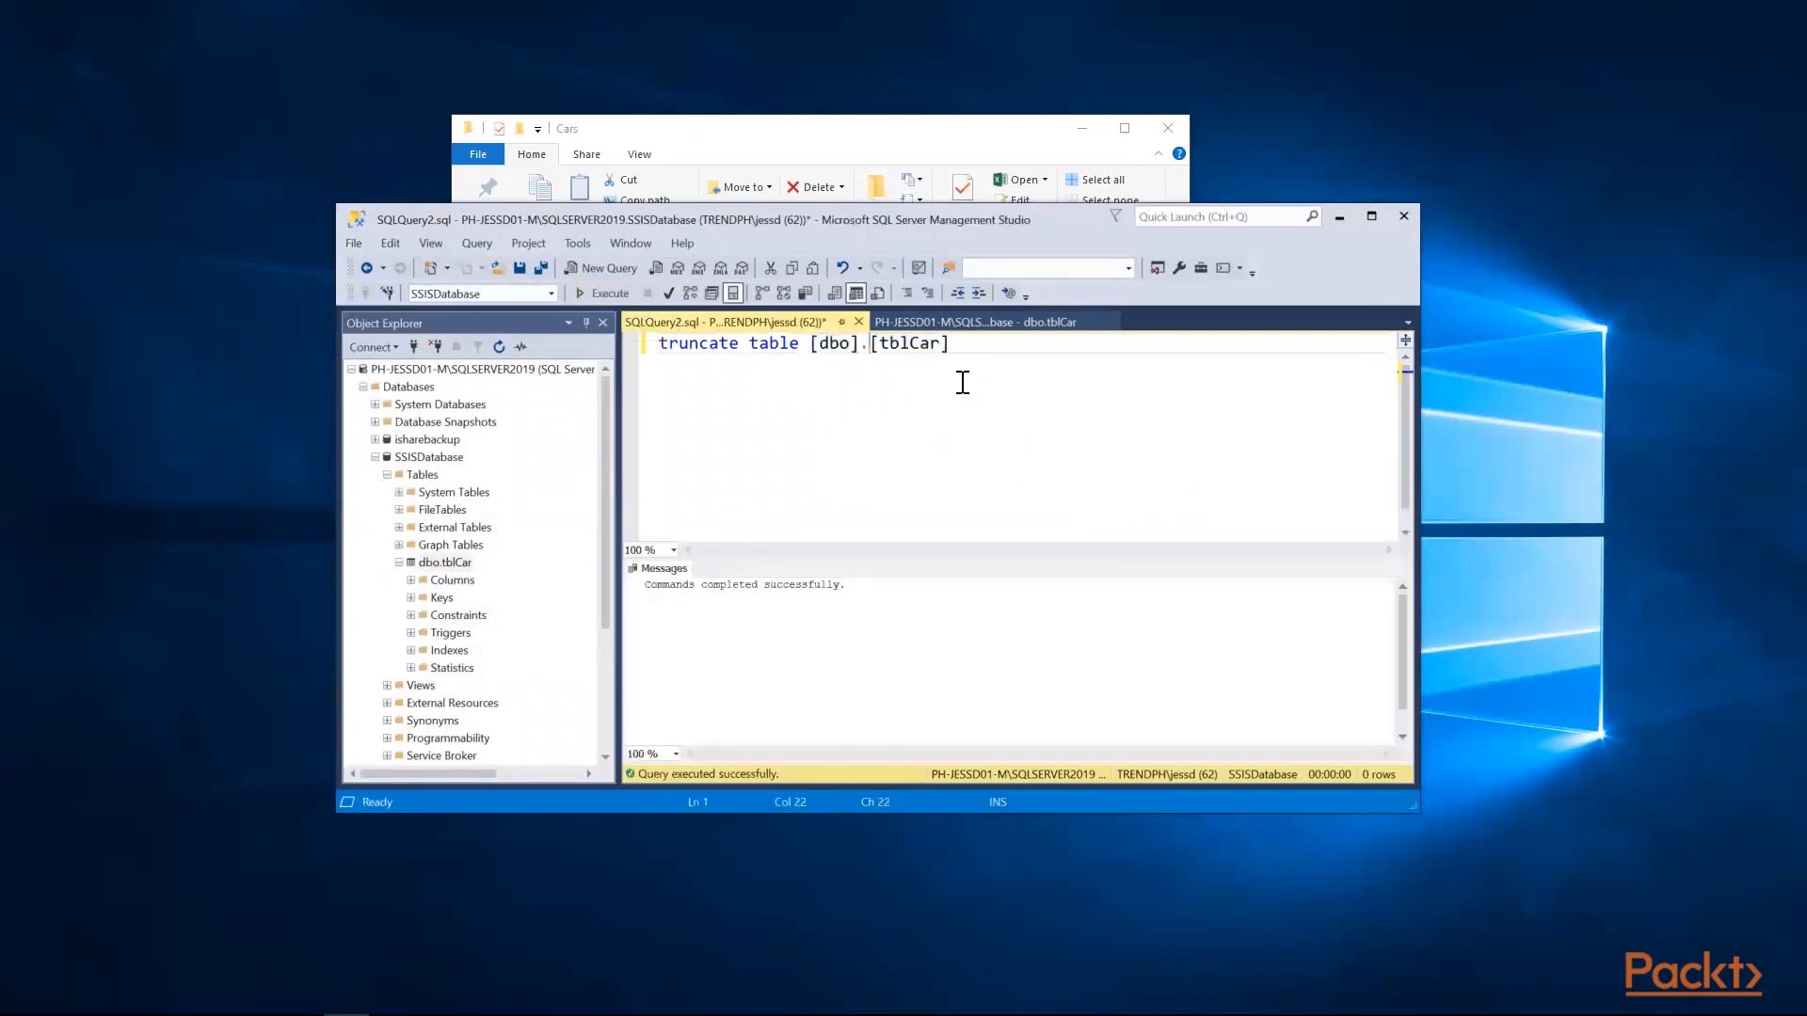
Close the outdated dbo.tblCar row view and the truncate query without saving the query
click(973, 325)
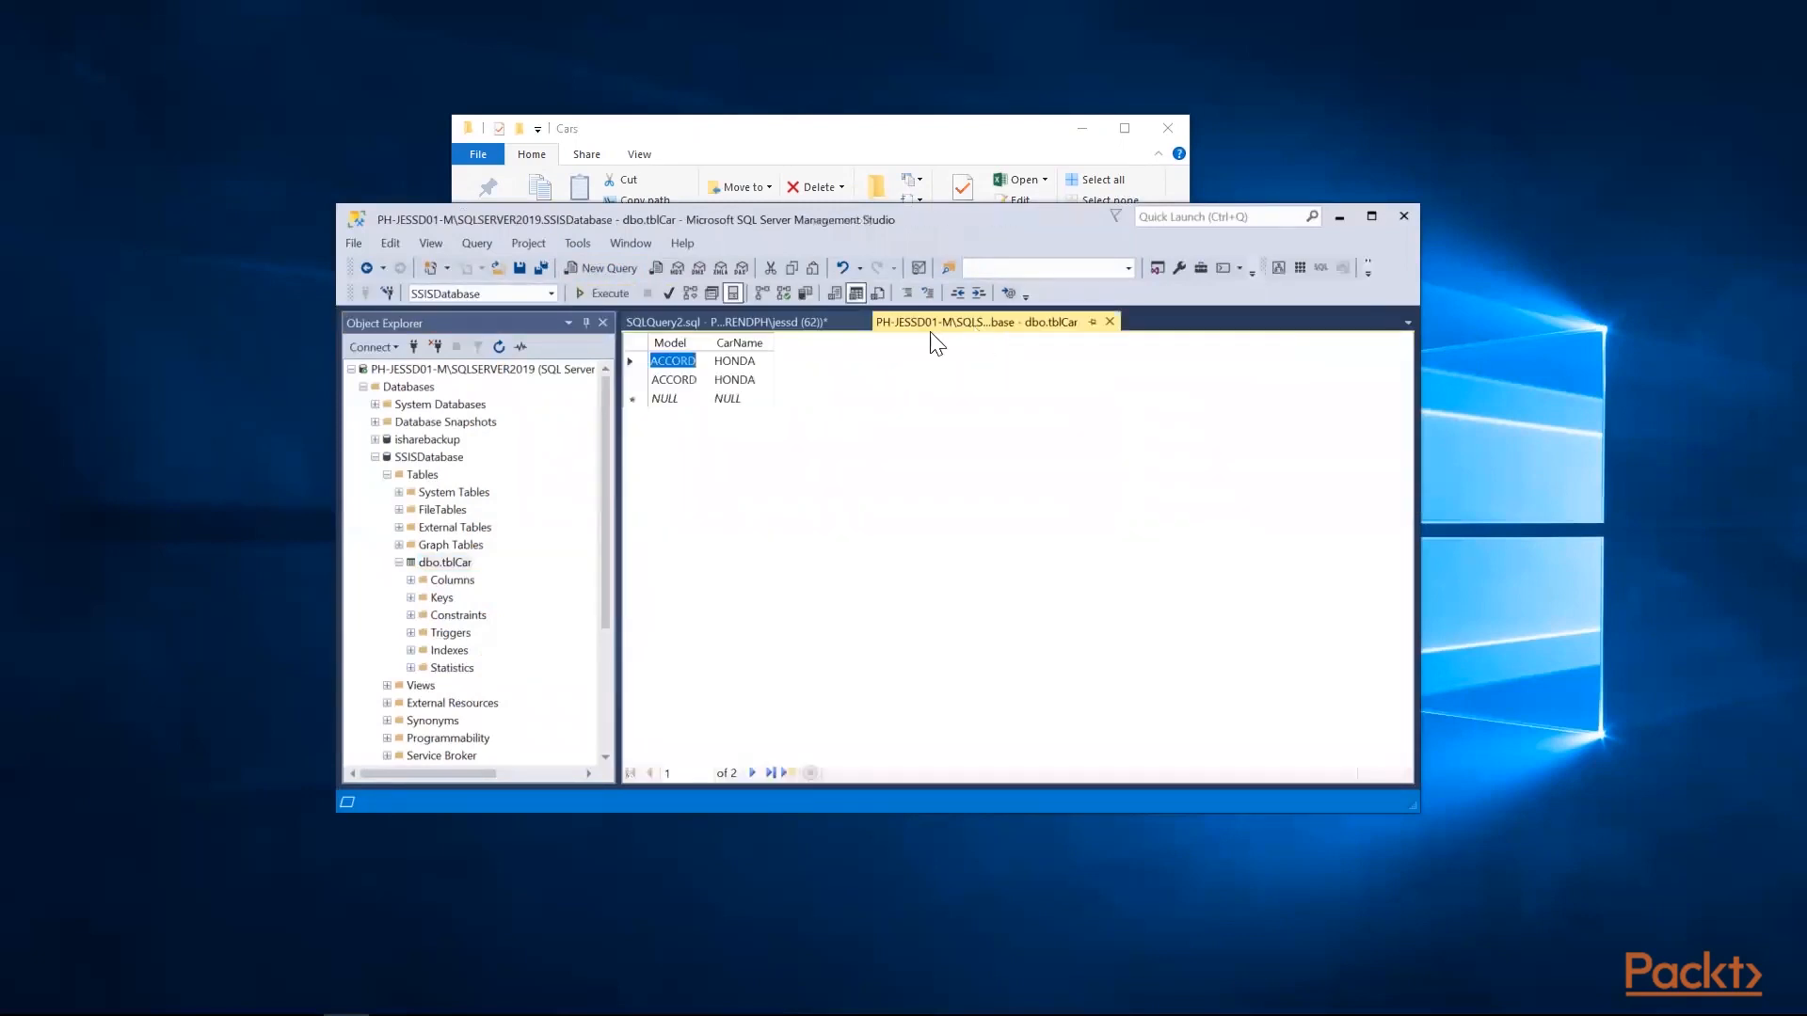
click(1110, 322)
click(859, 322)
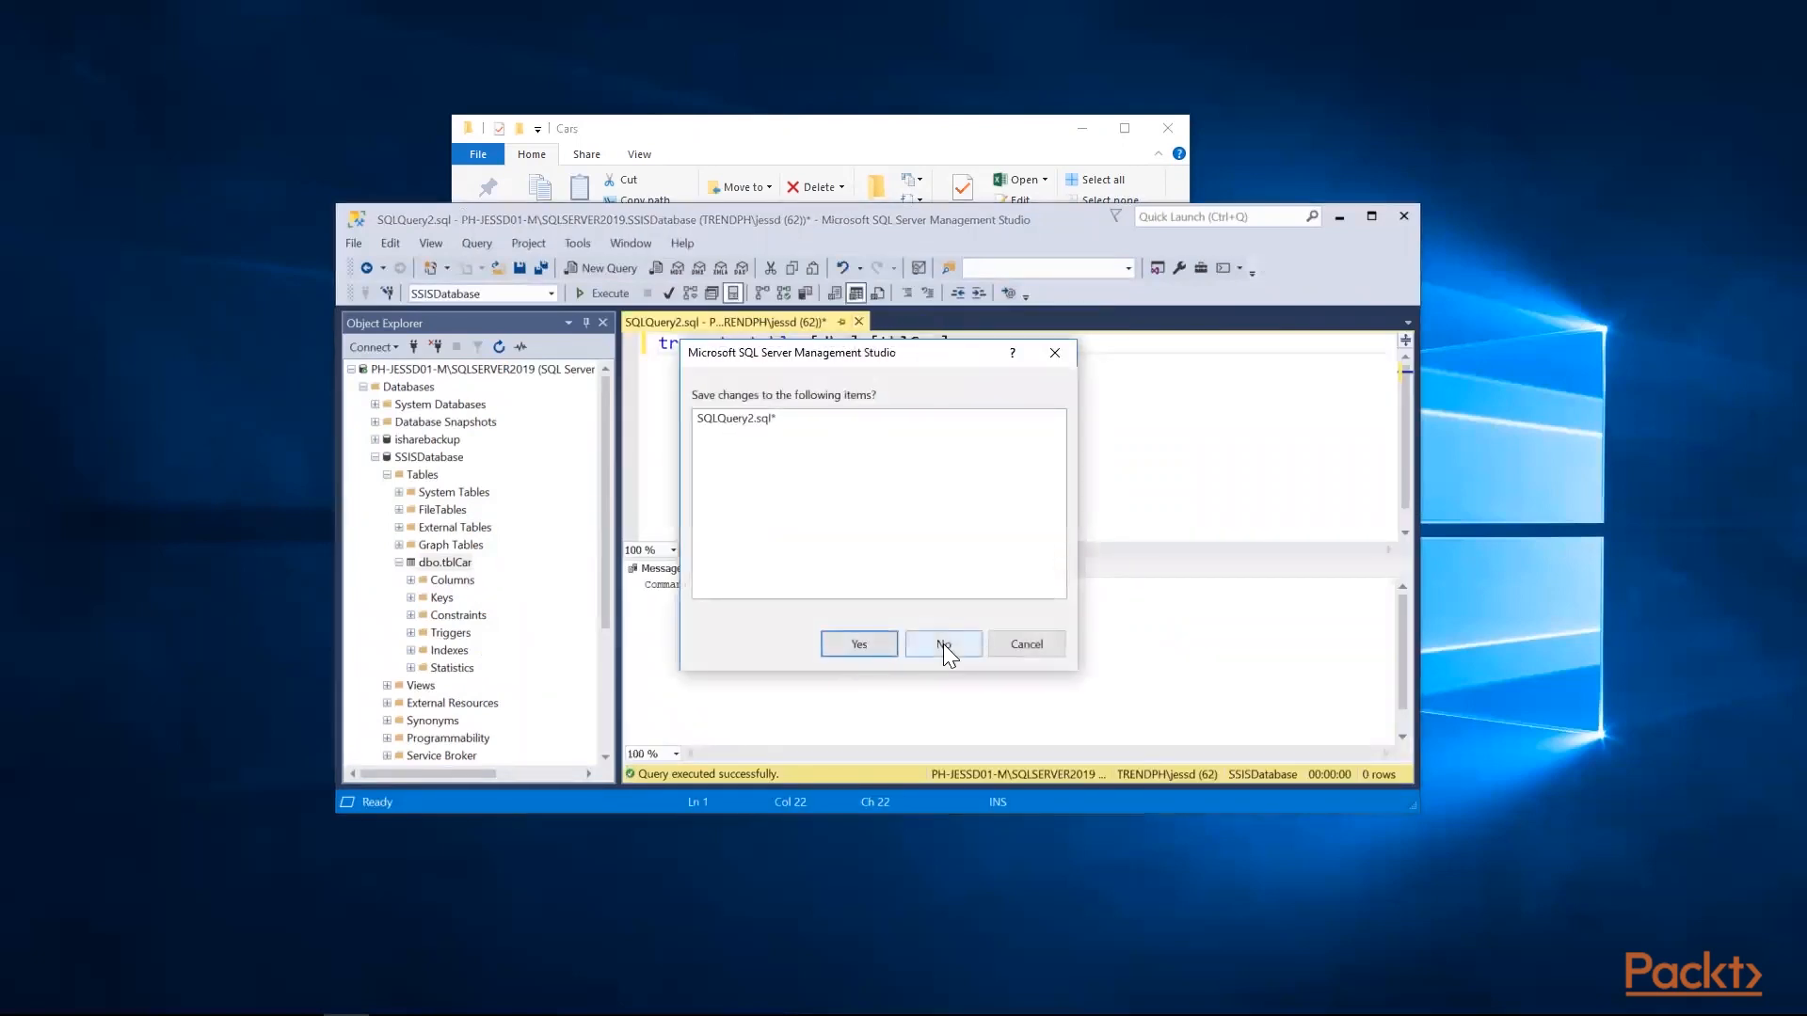
click(943, 644)
Reopen the top 200 rows of dbo.tblCar to check the table's contents, and close the view
right_click(459, 564)
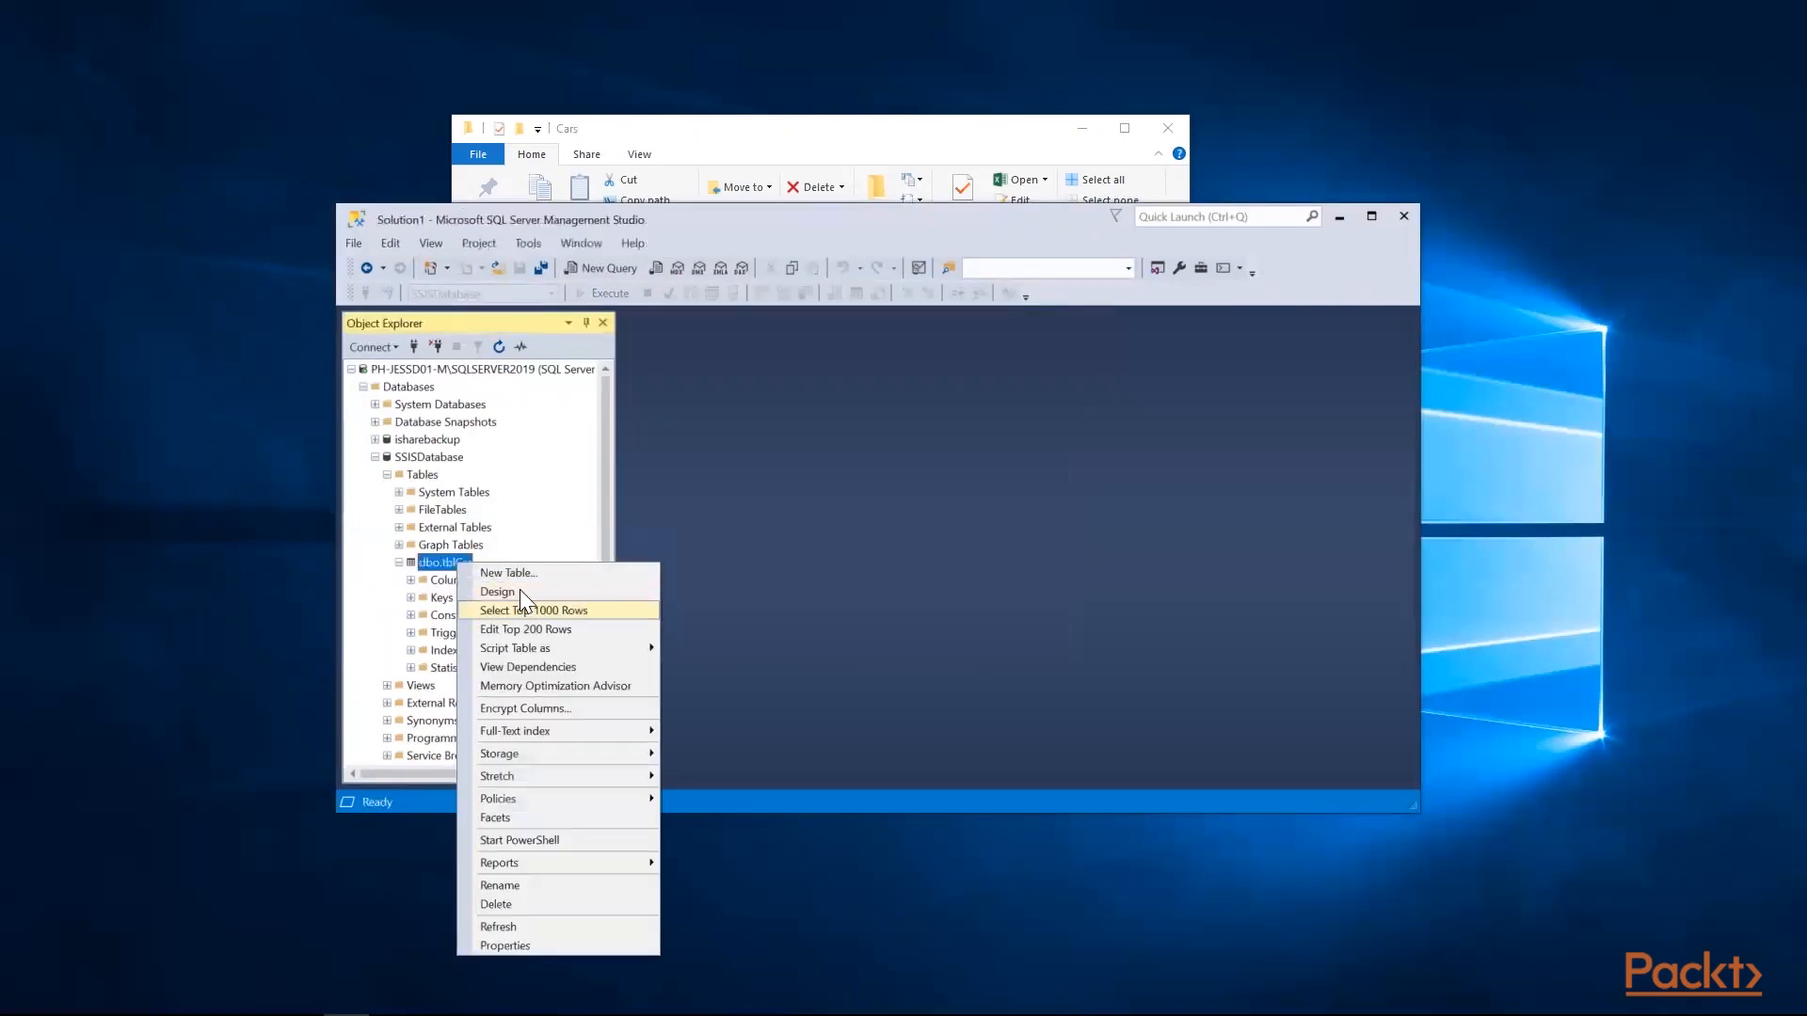
click(523, 627)
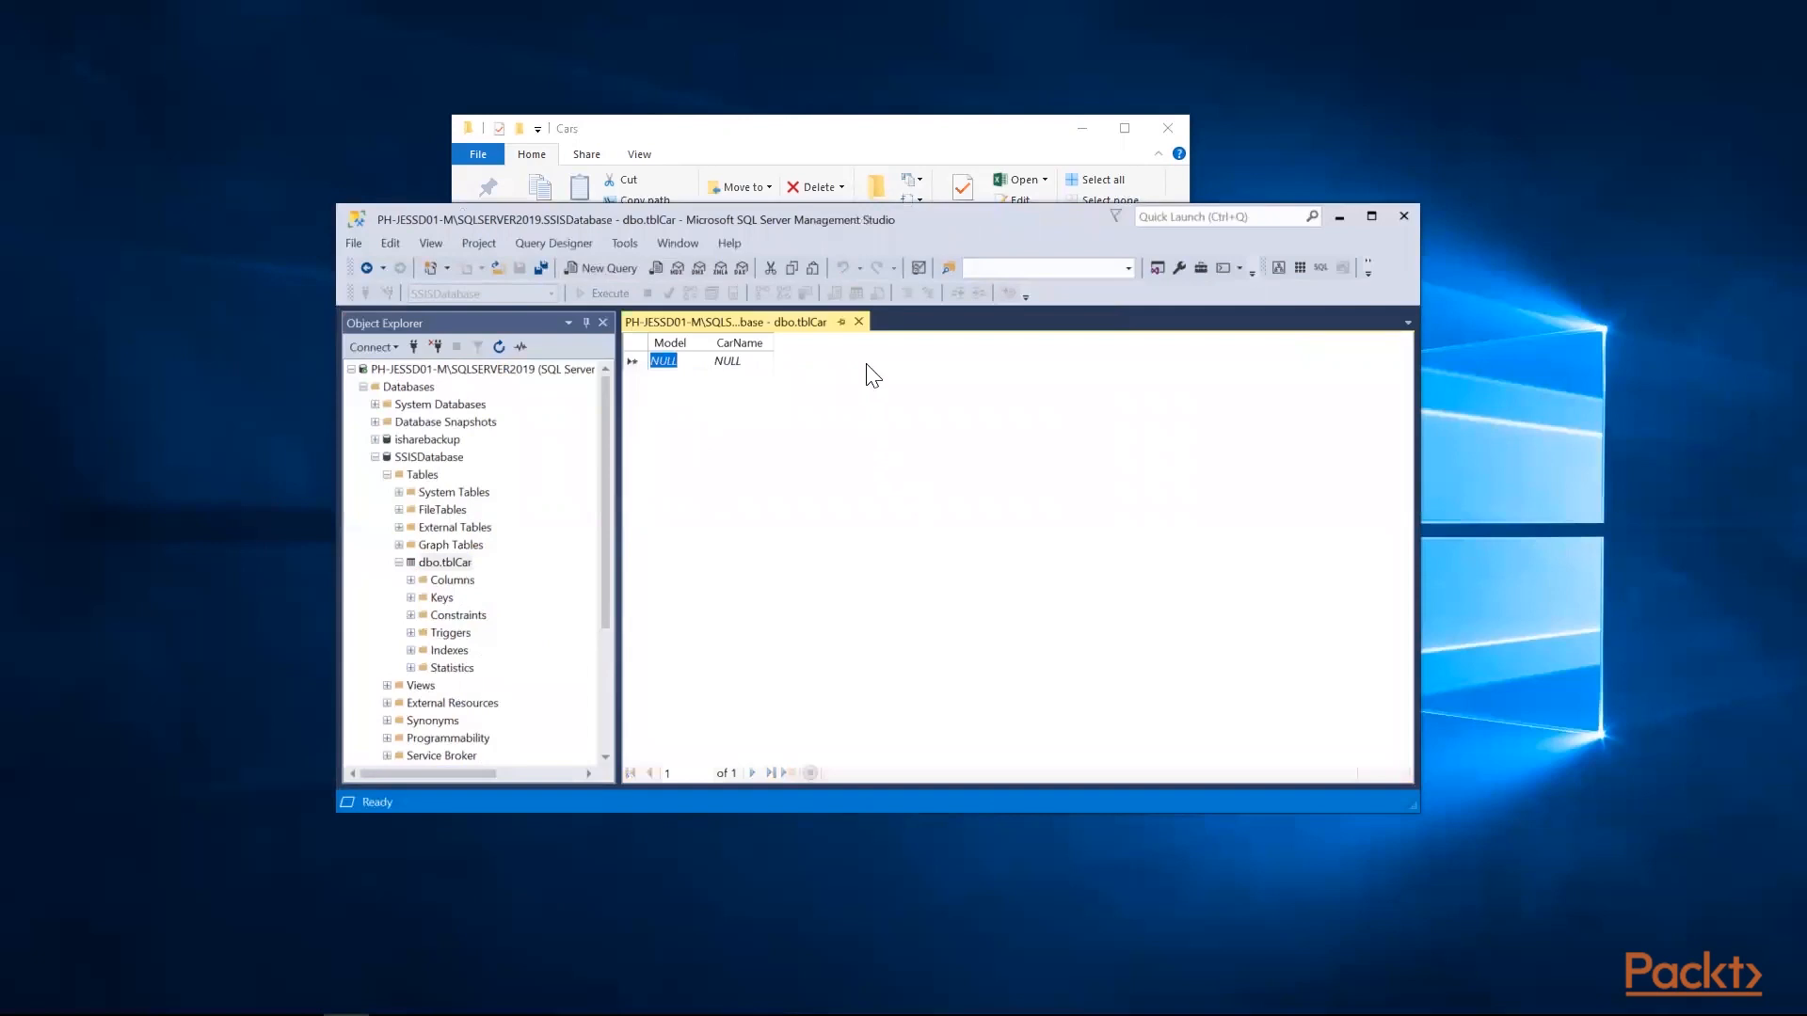
click(858, 322)
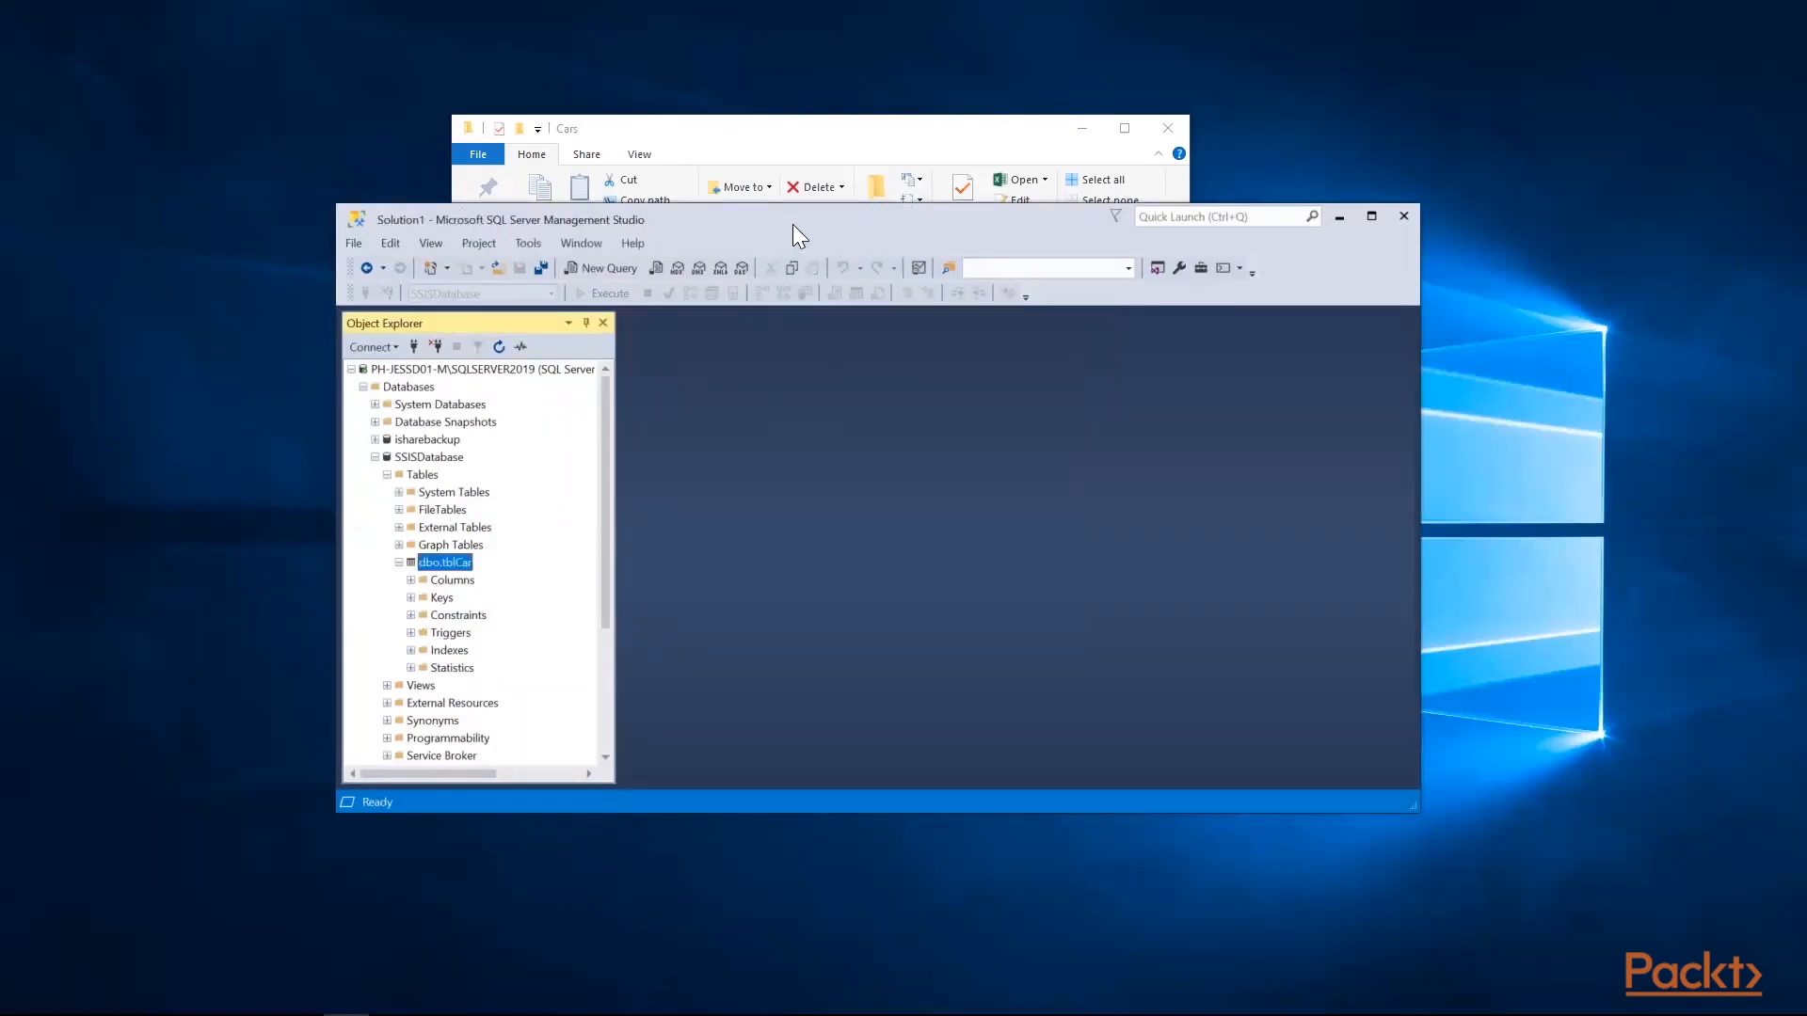
Move SQL Server Management Studio out of the way, minimize it, and switch to a maximized Visual Studio window
drag(792, 224, 1006, 464)
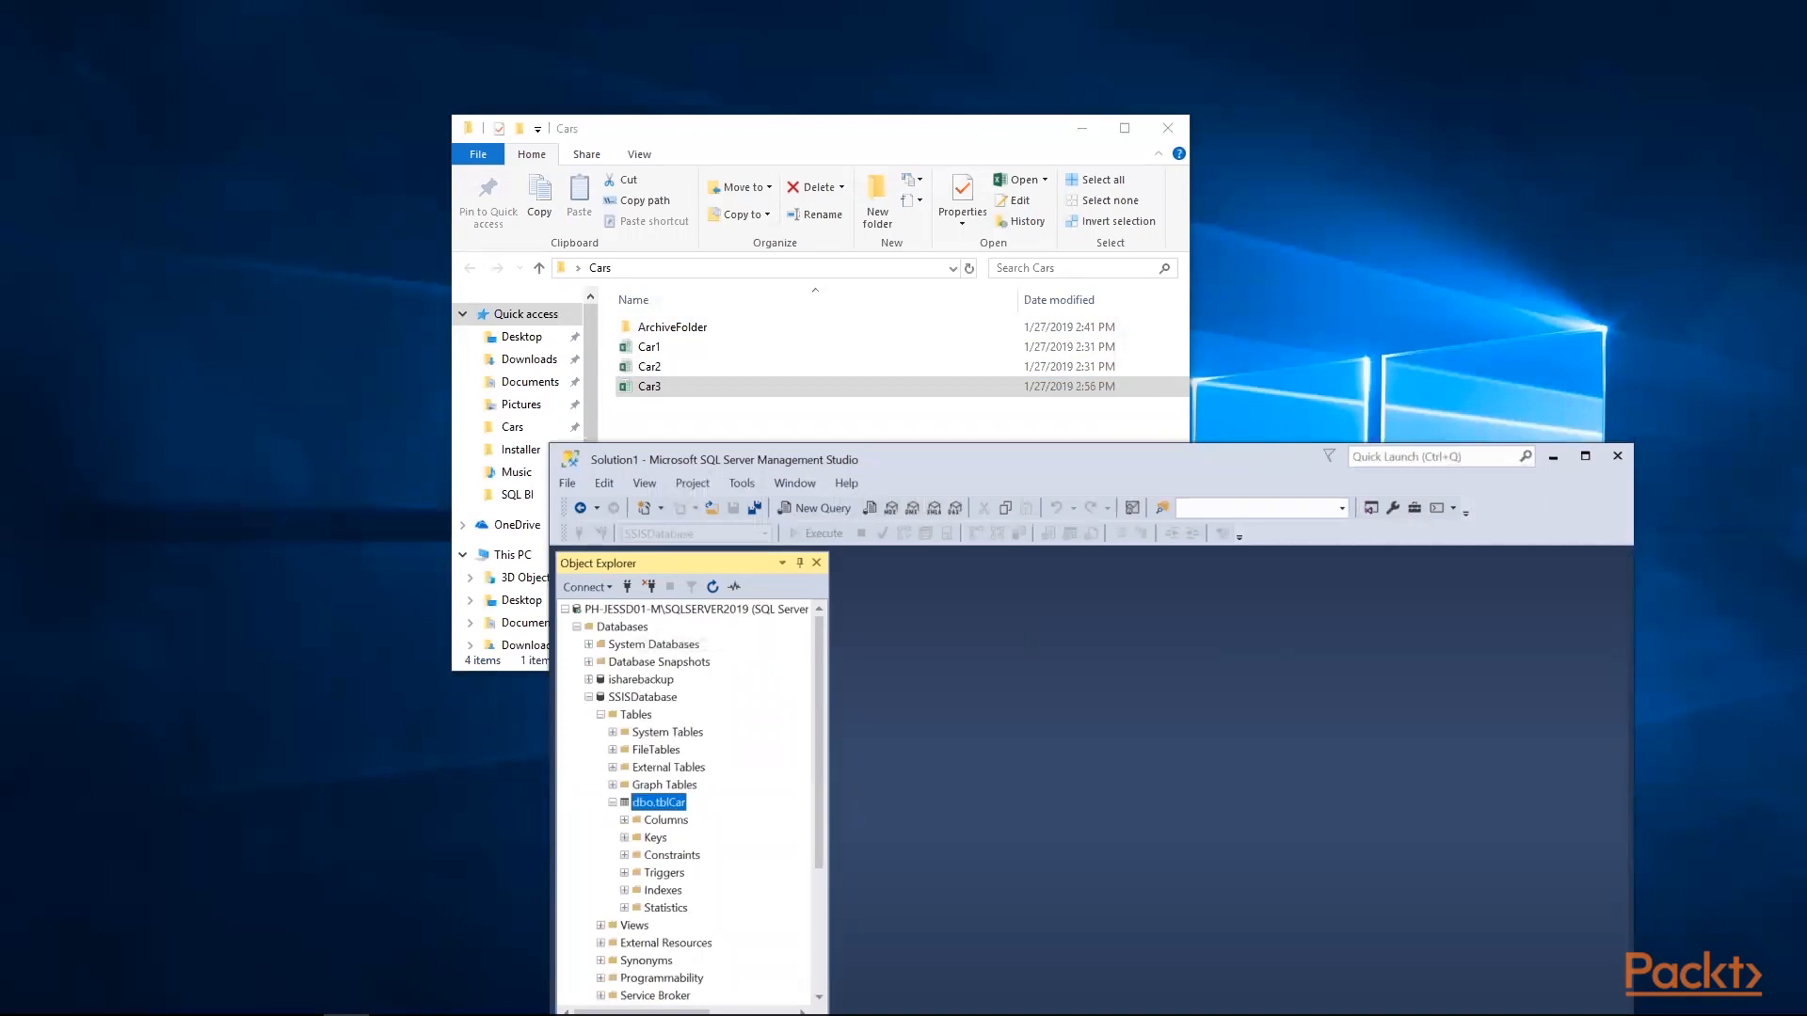
click(347, 1014)
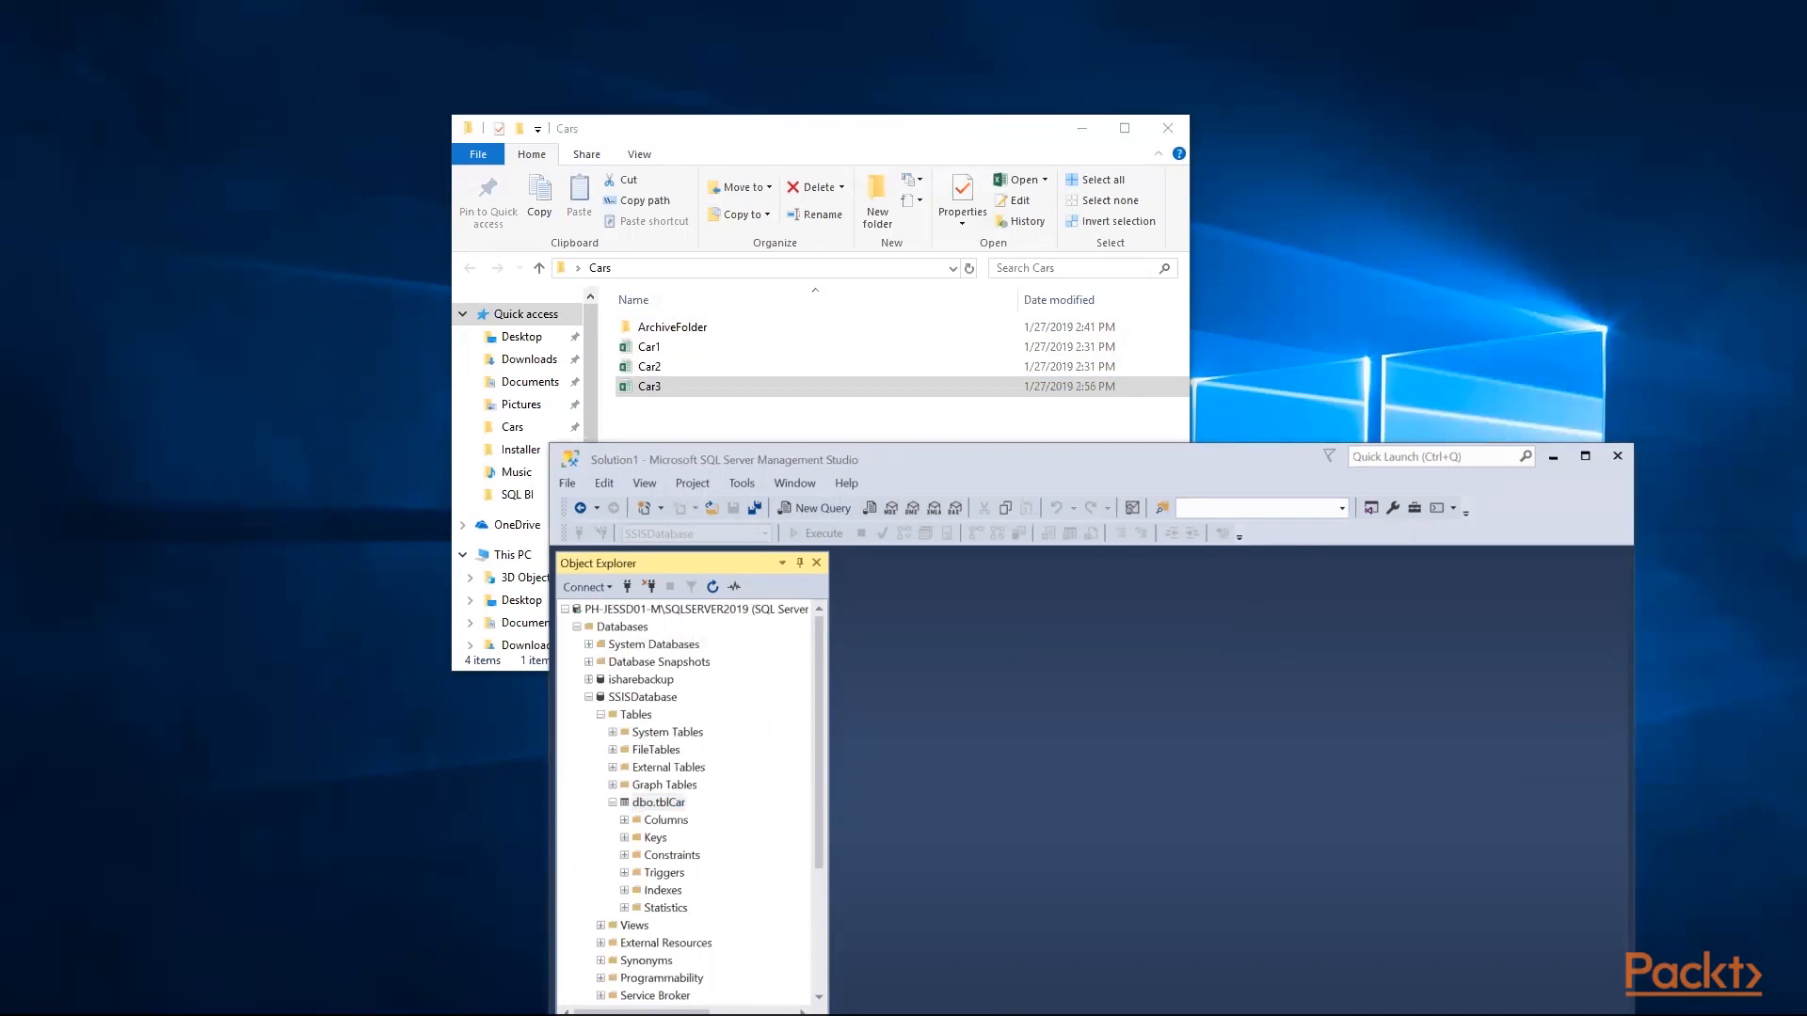
click(1551, 456)
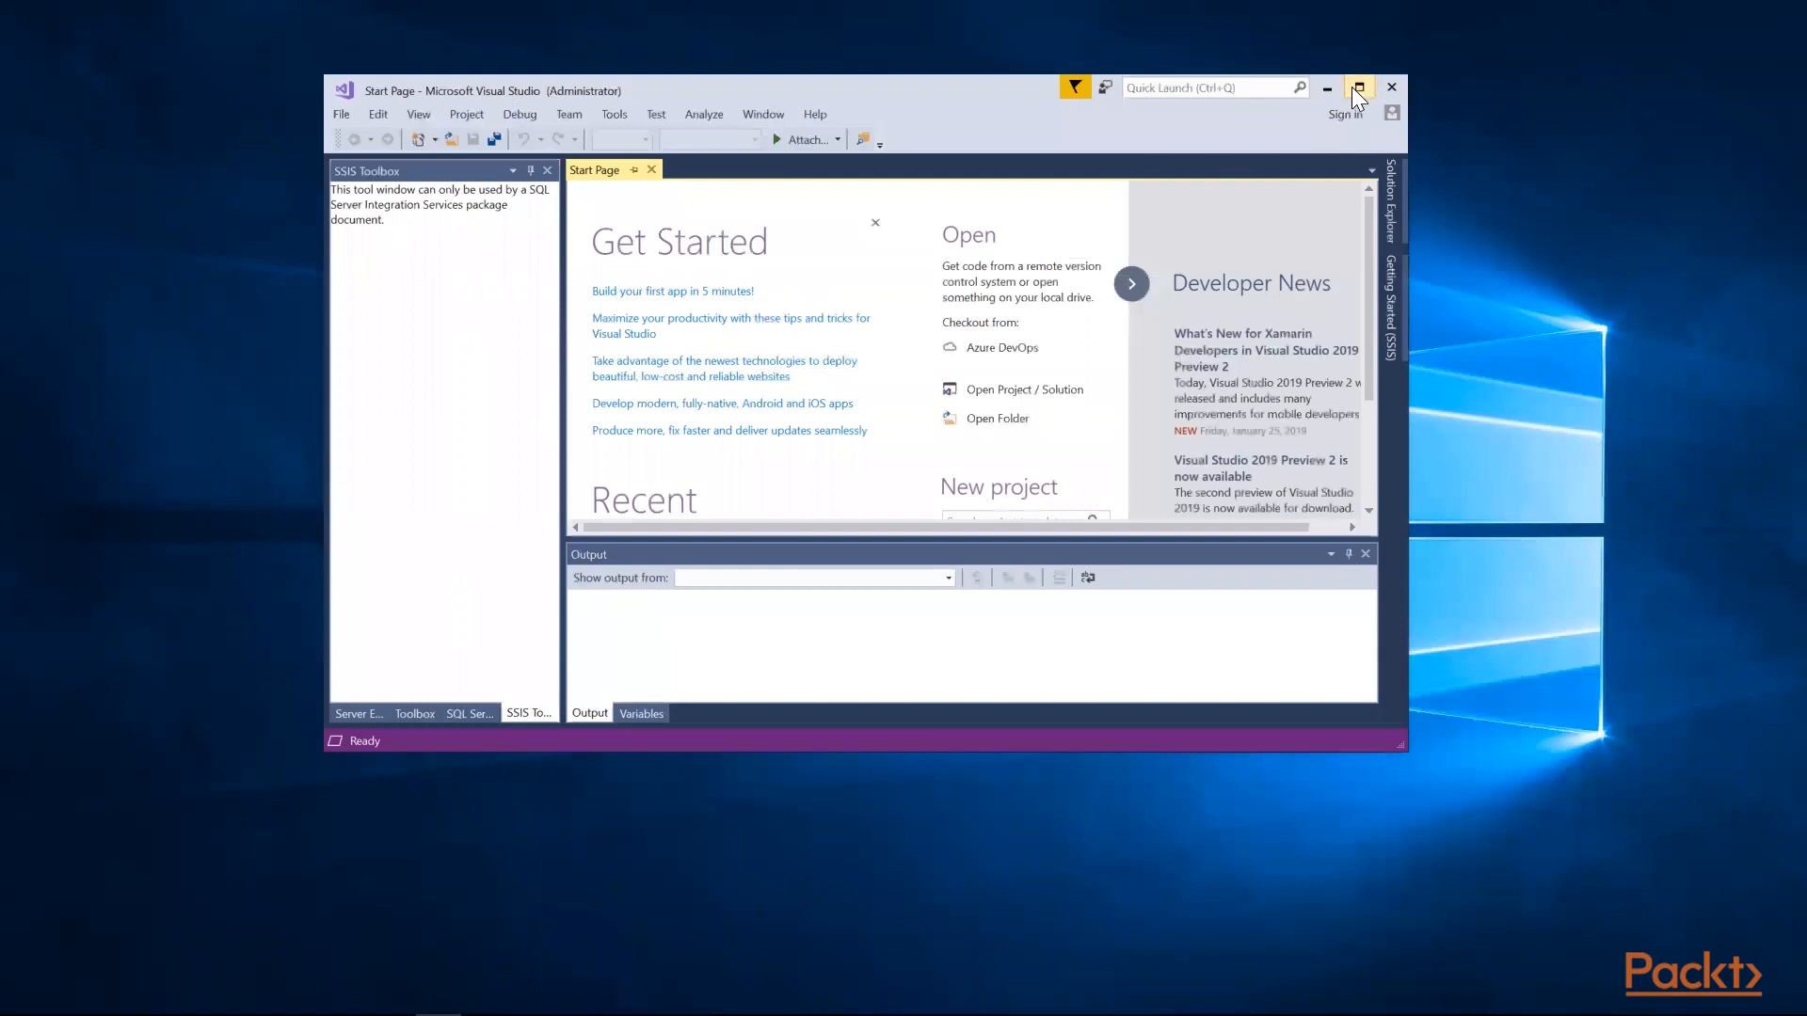
click(1351, 85)
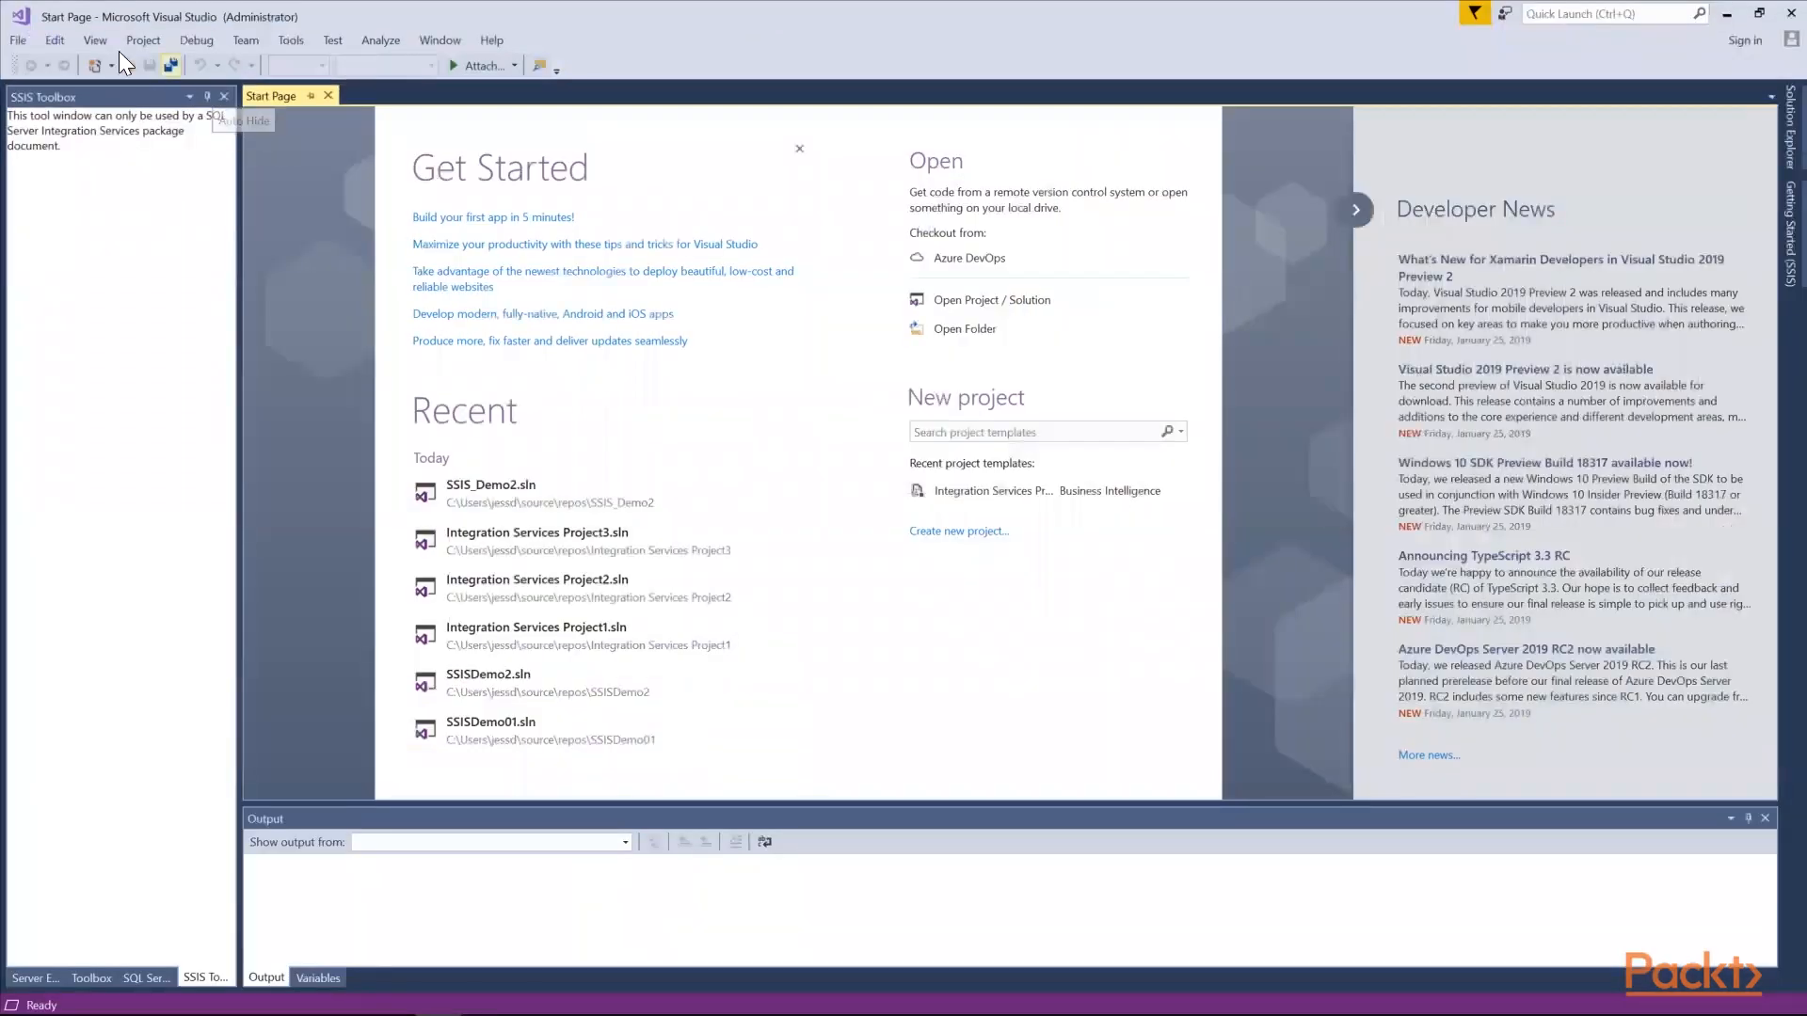
Create a new Integration Services Project named SSIS_Demo_ControlFlowWithLoop
click(18, 41)
mouse_move(27, 64)
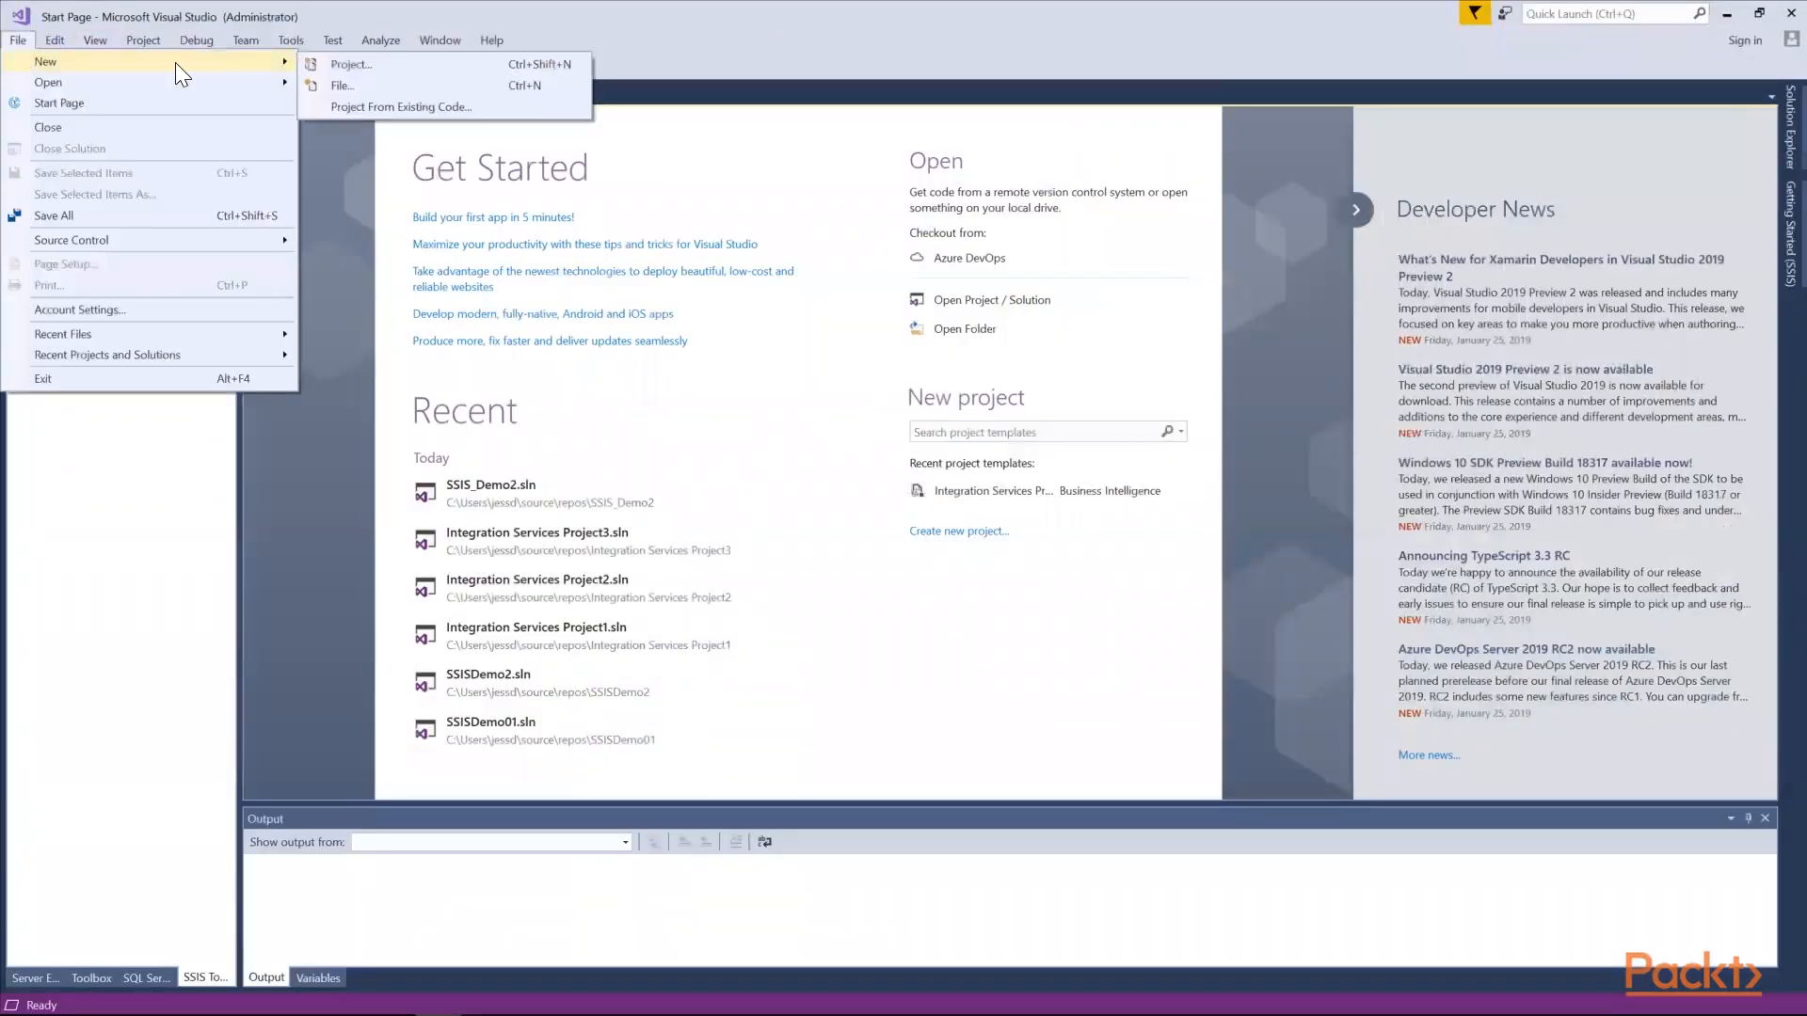
click(408, 63)
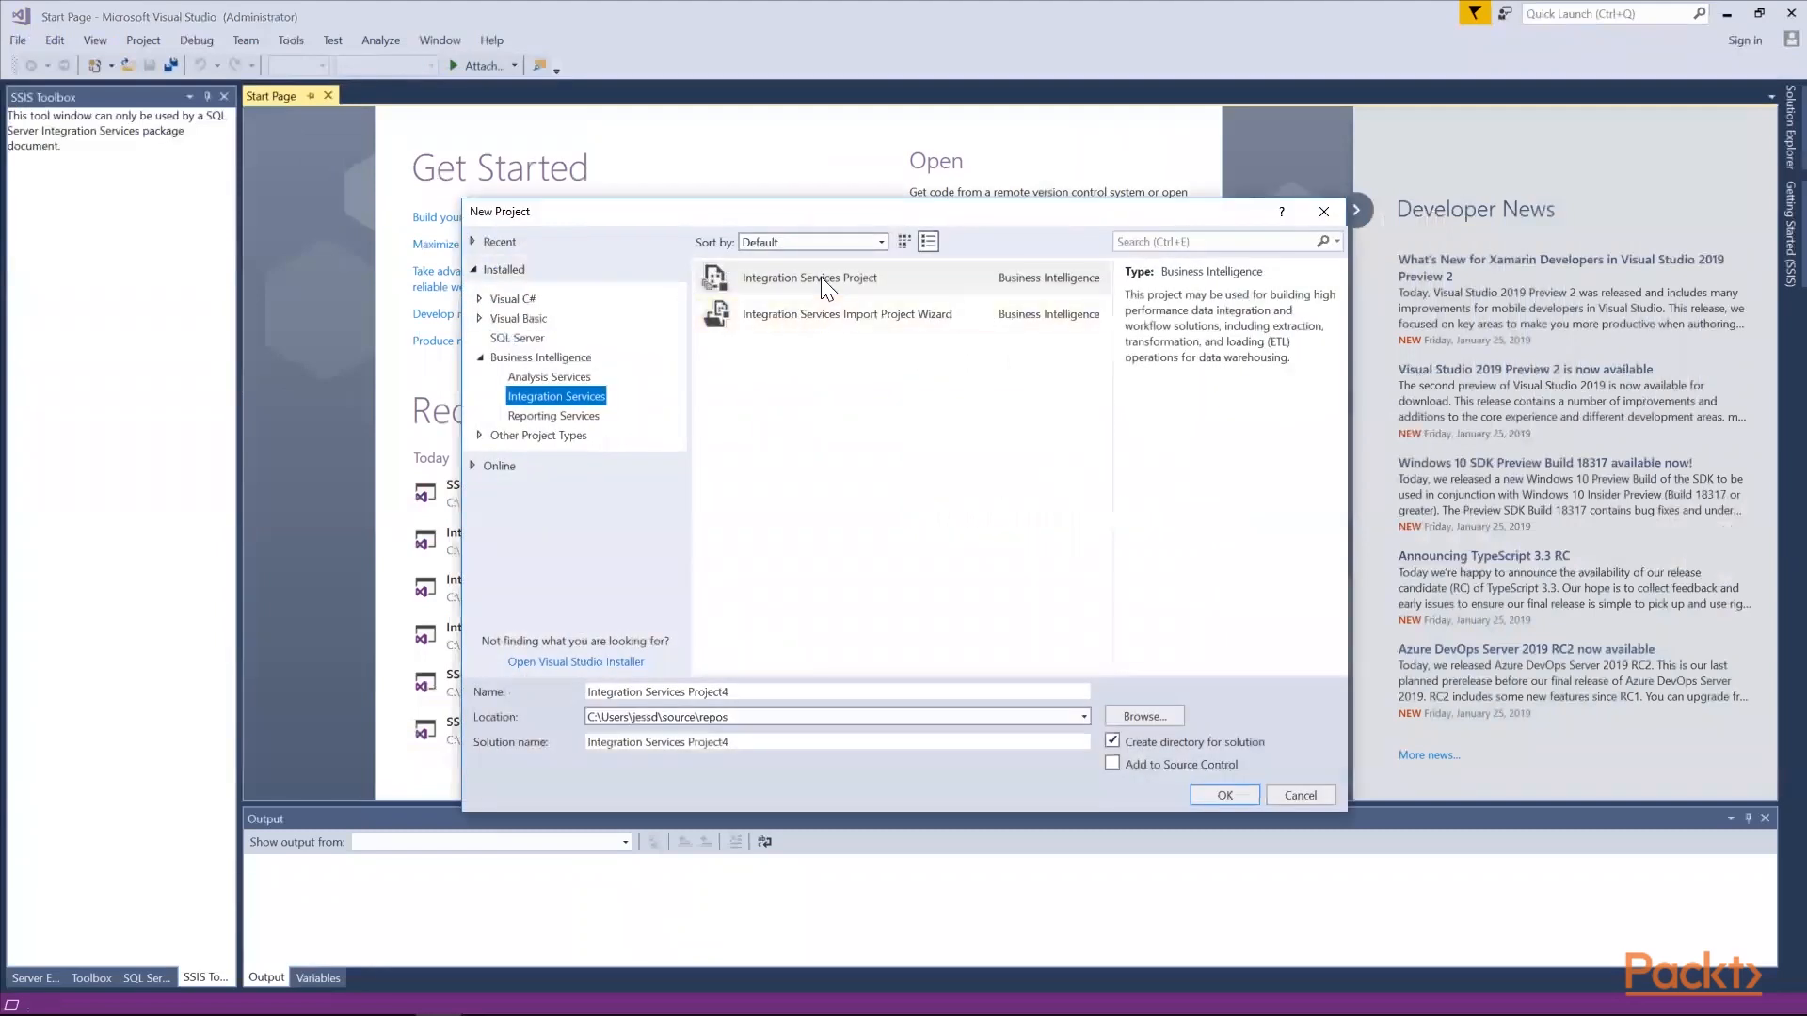
click(820, 277)
drag(741, 690, 544, 709)
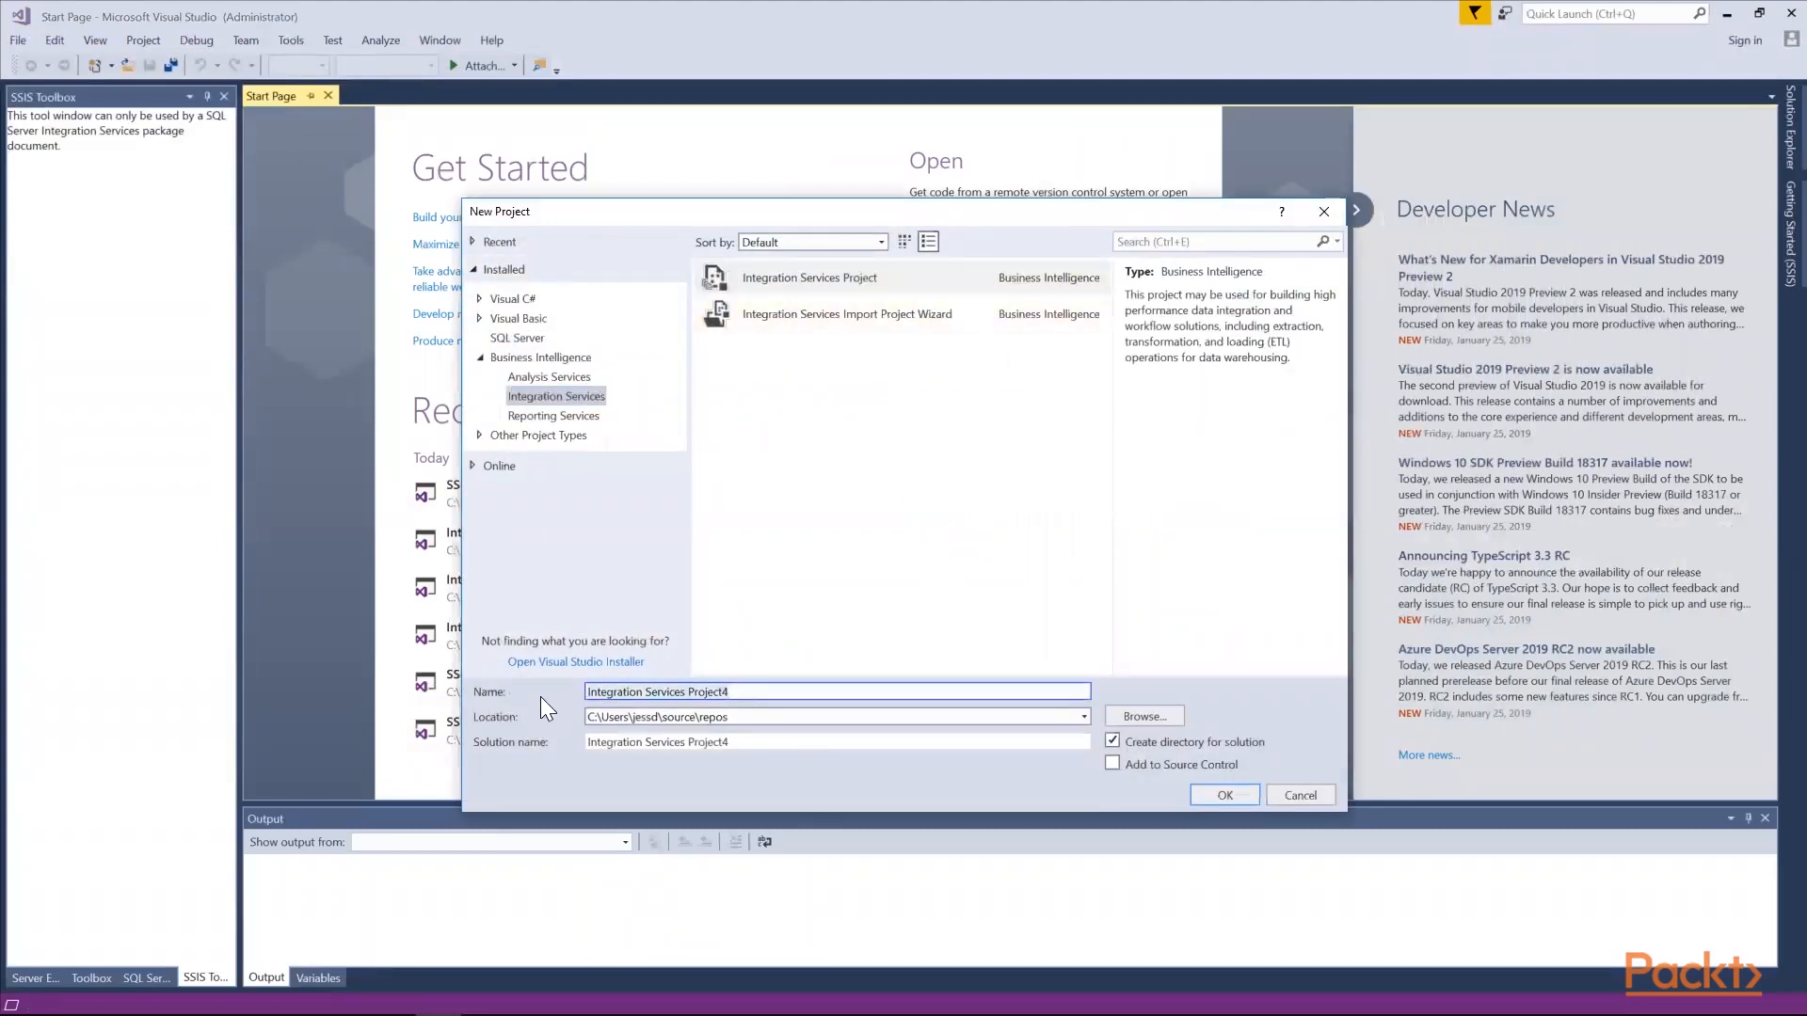
text(SSIS)
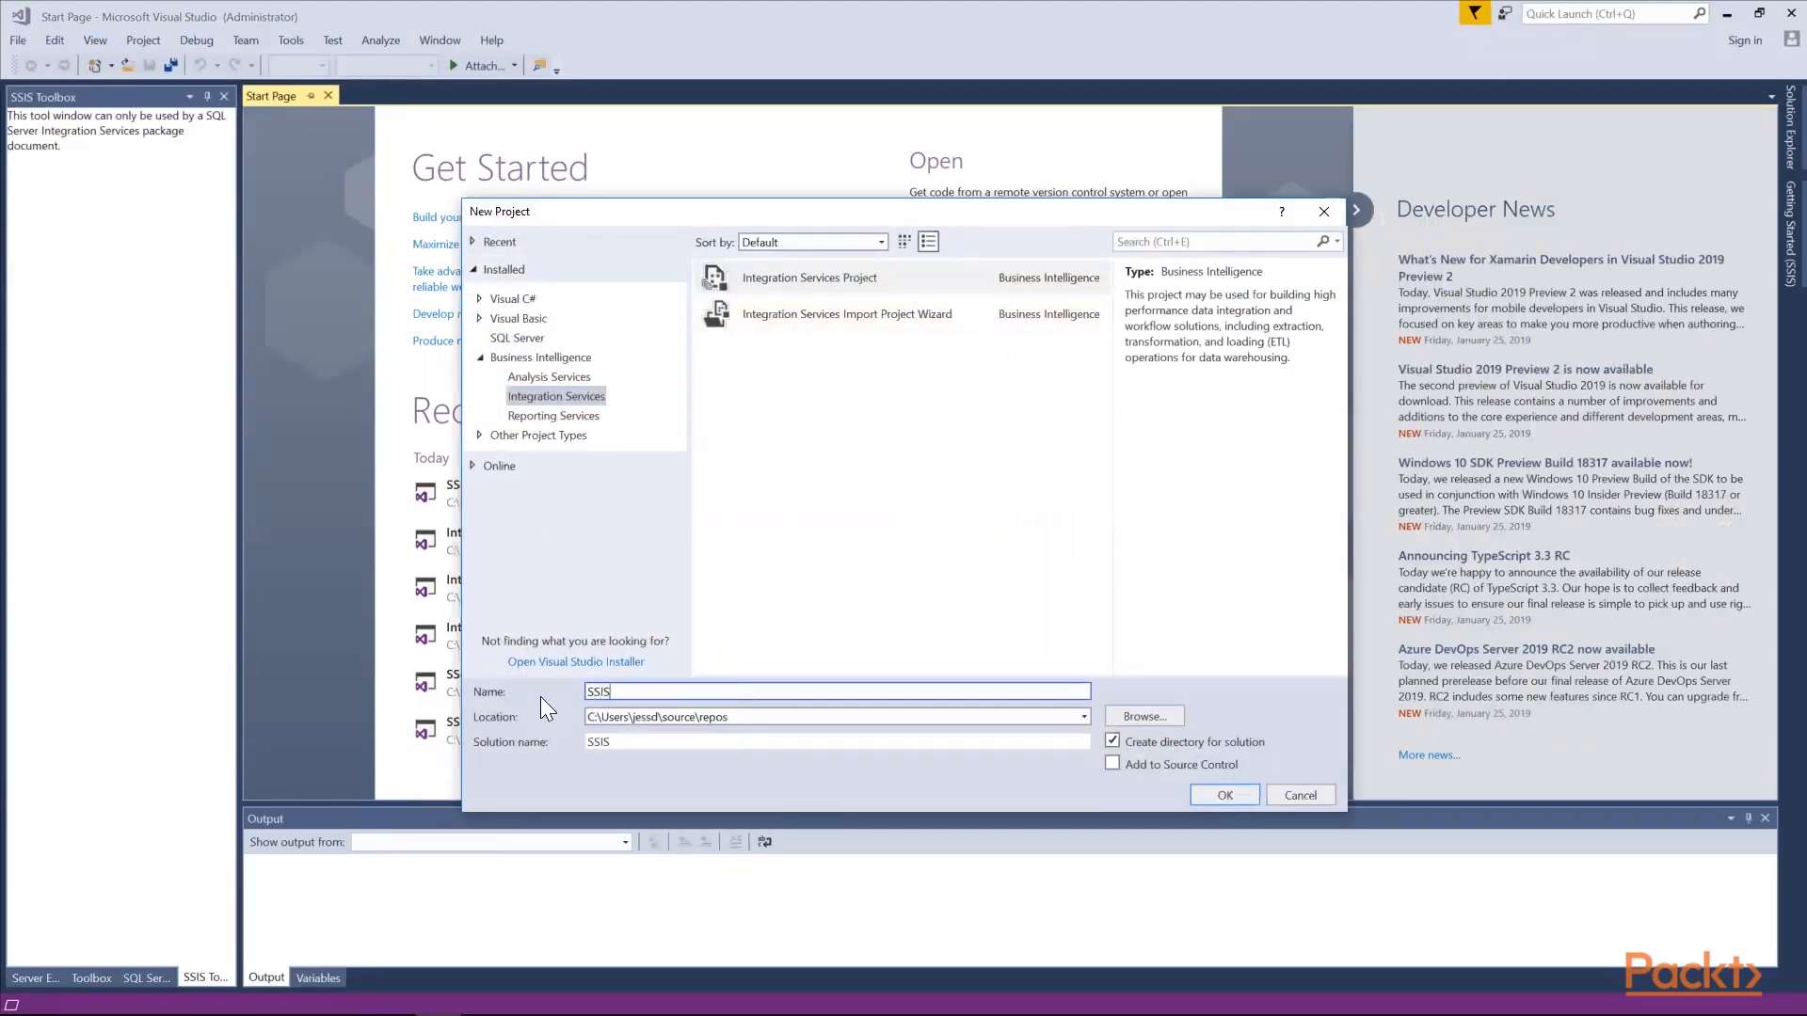
text(_Demo_ControlFlowWith)
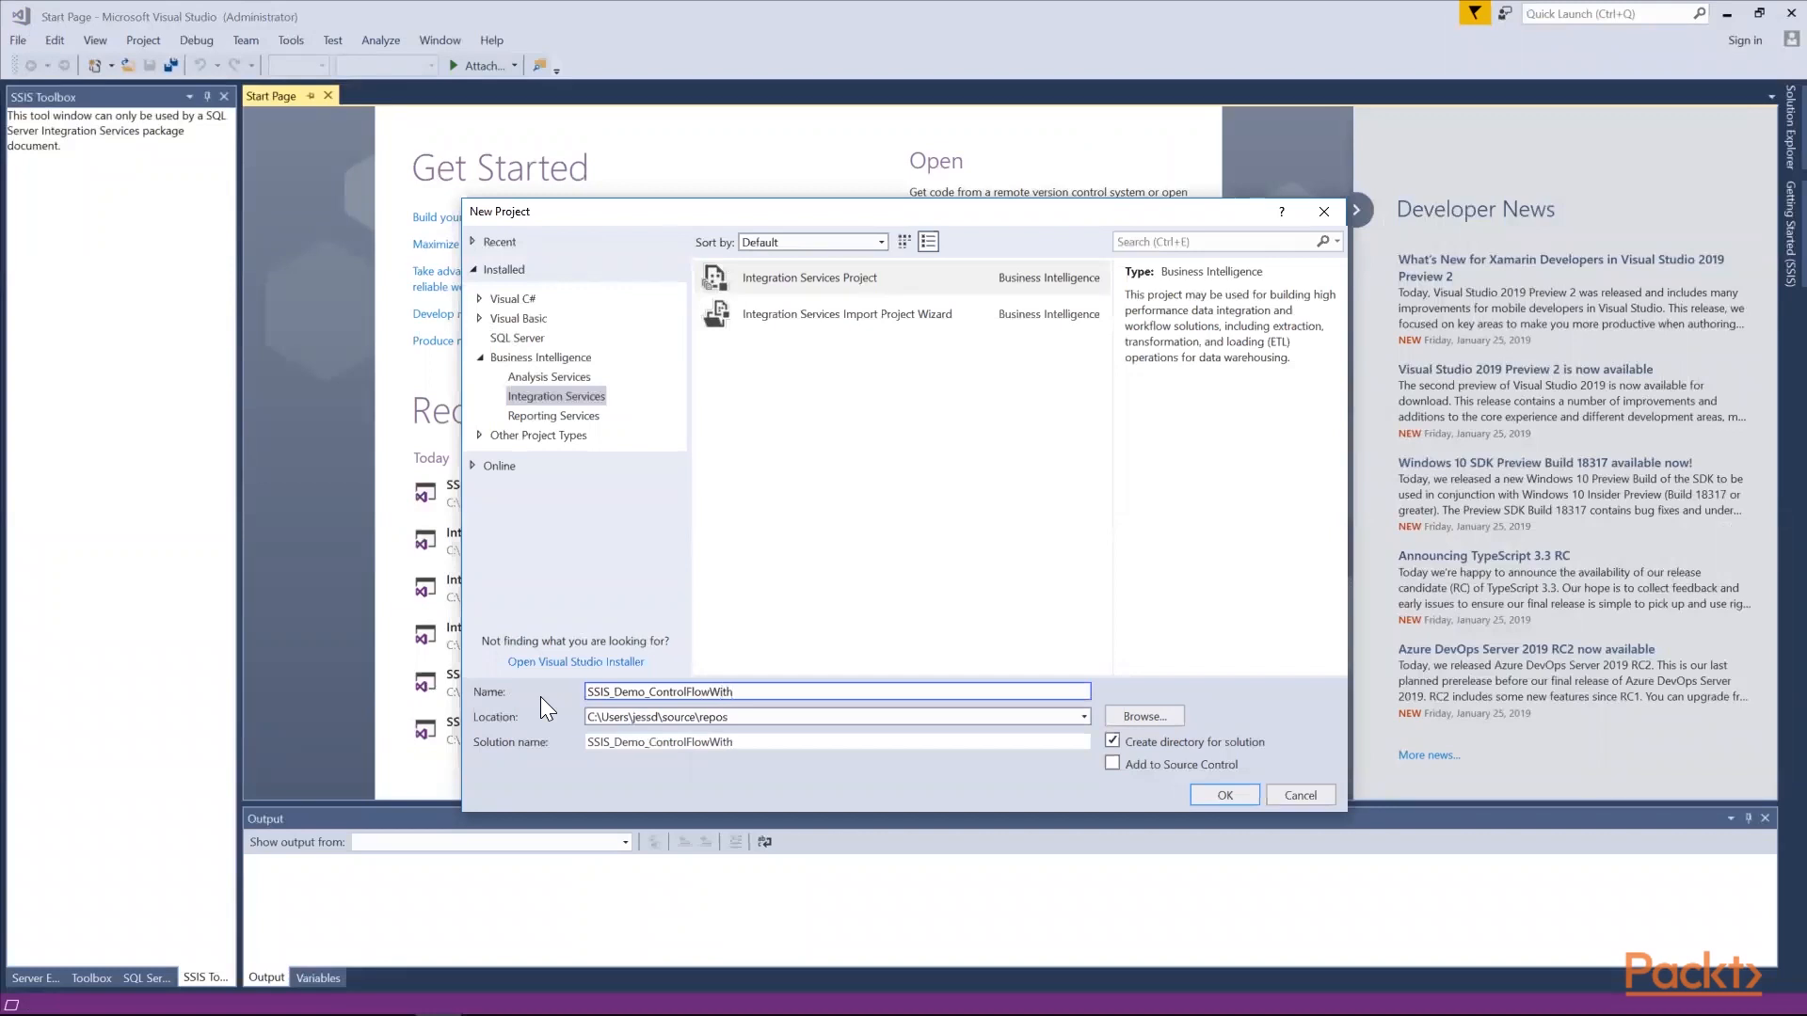
text(Loop)
click(1212, 801)
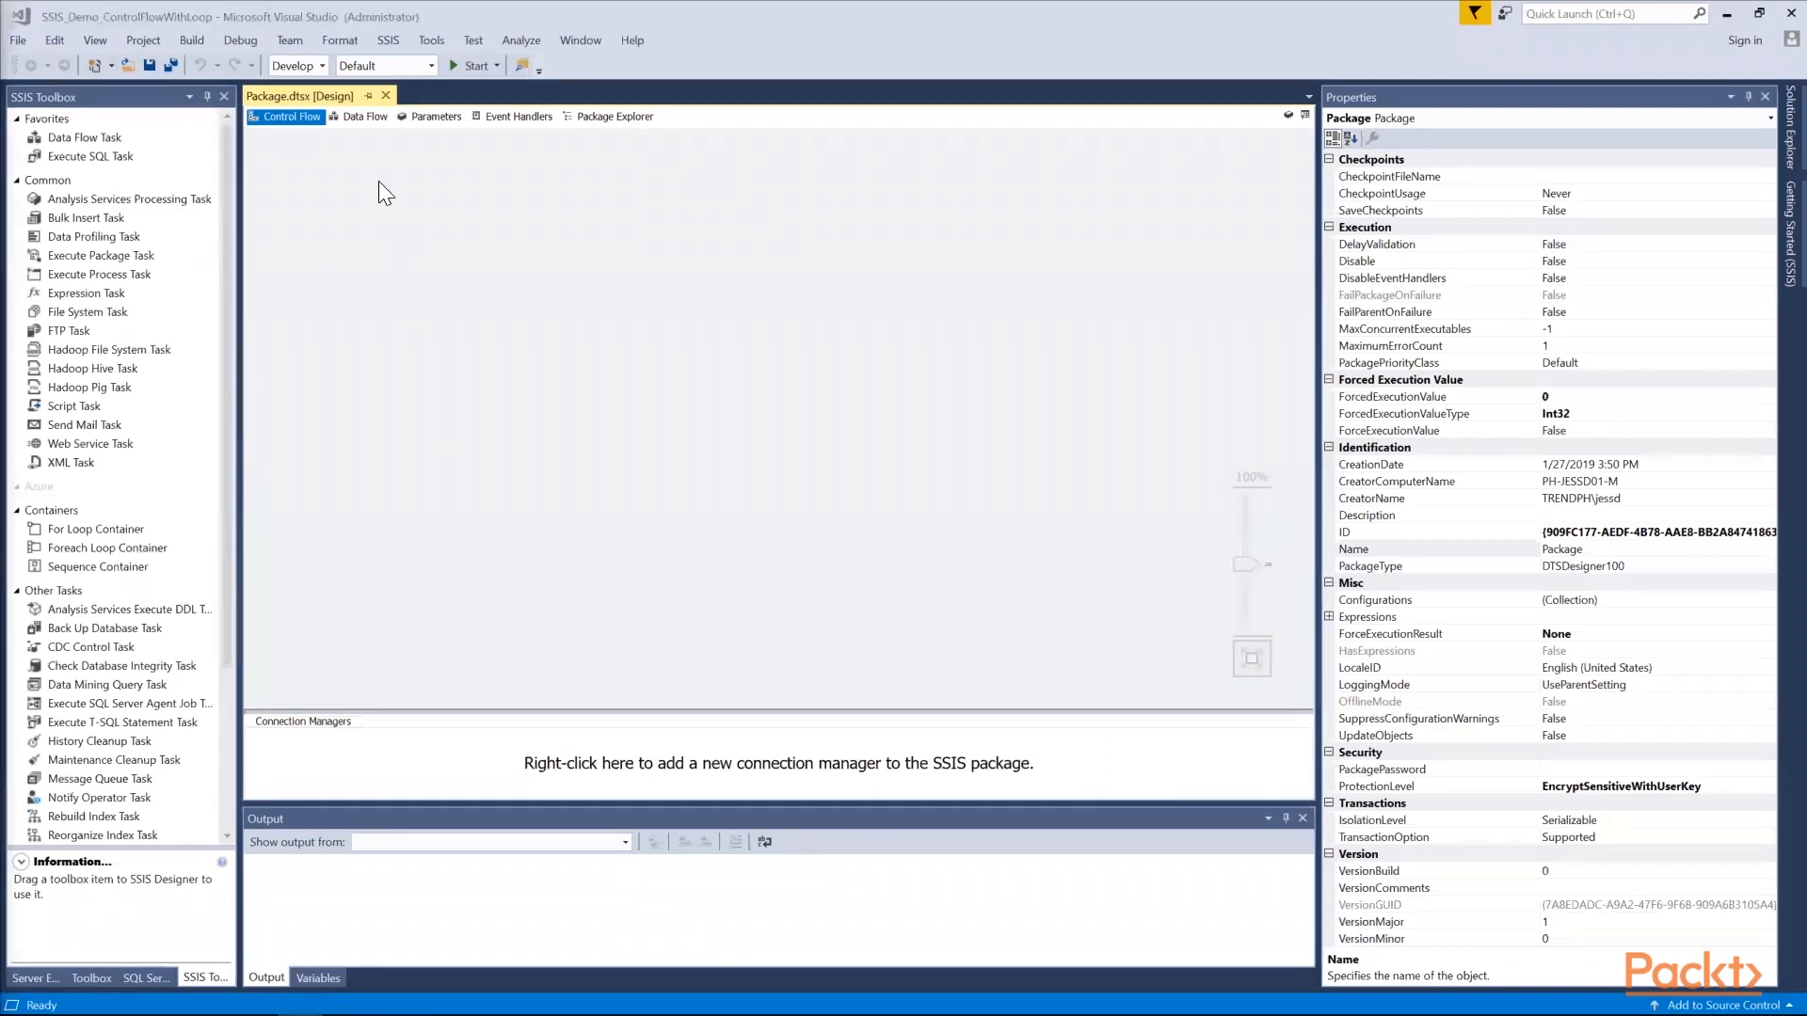
click(360, 119)
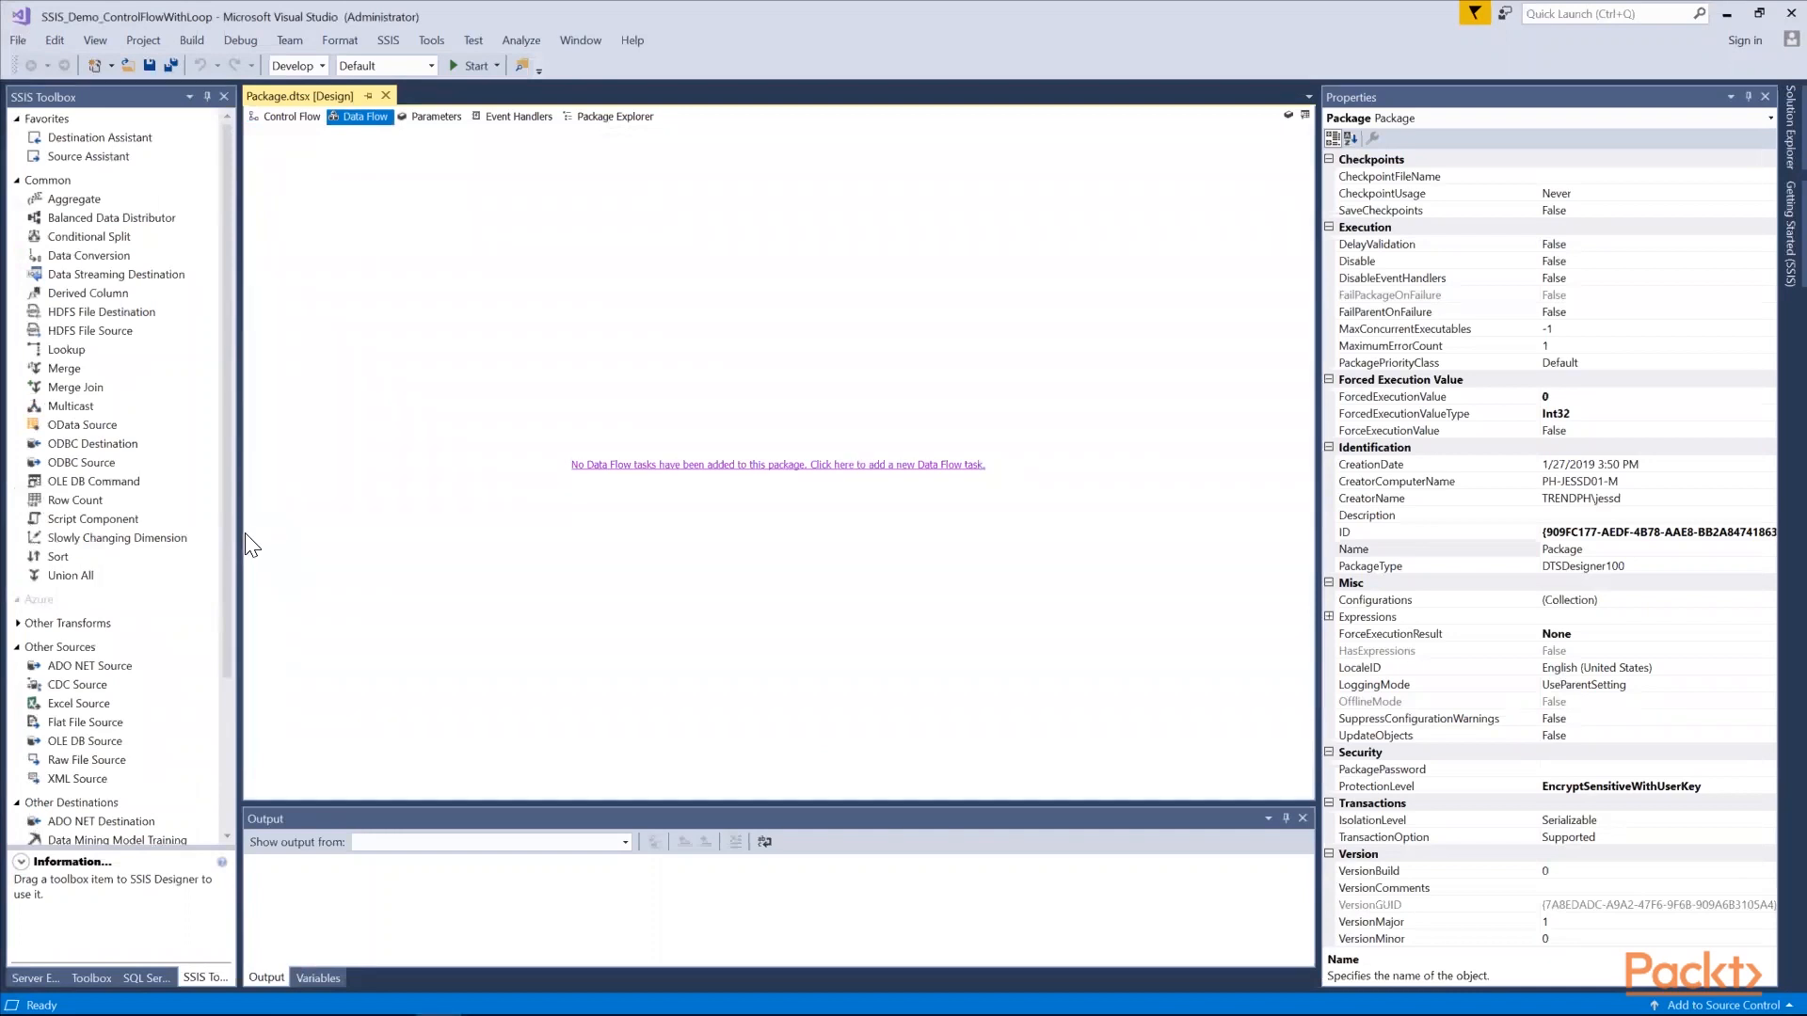
click(93, 704)
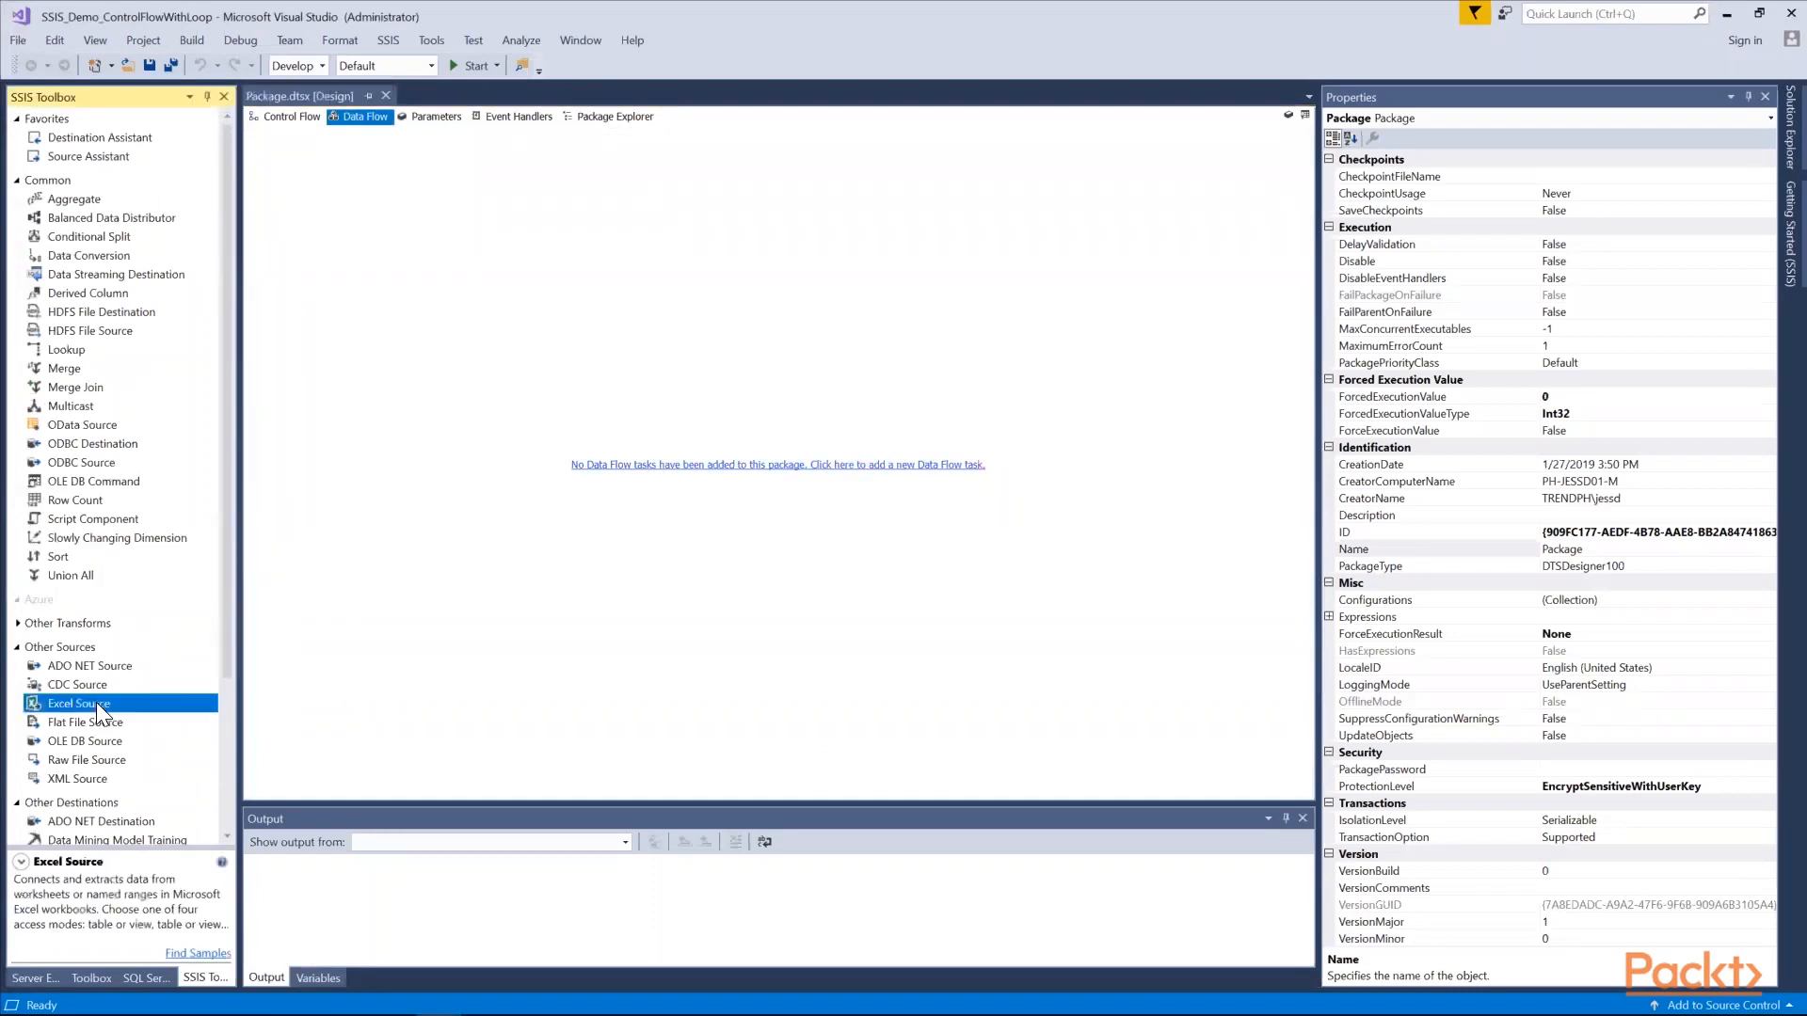
drag(88, 704, 549, 399)
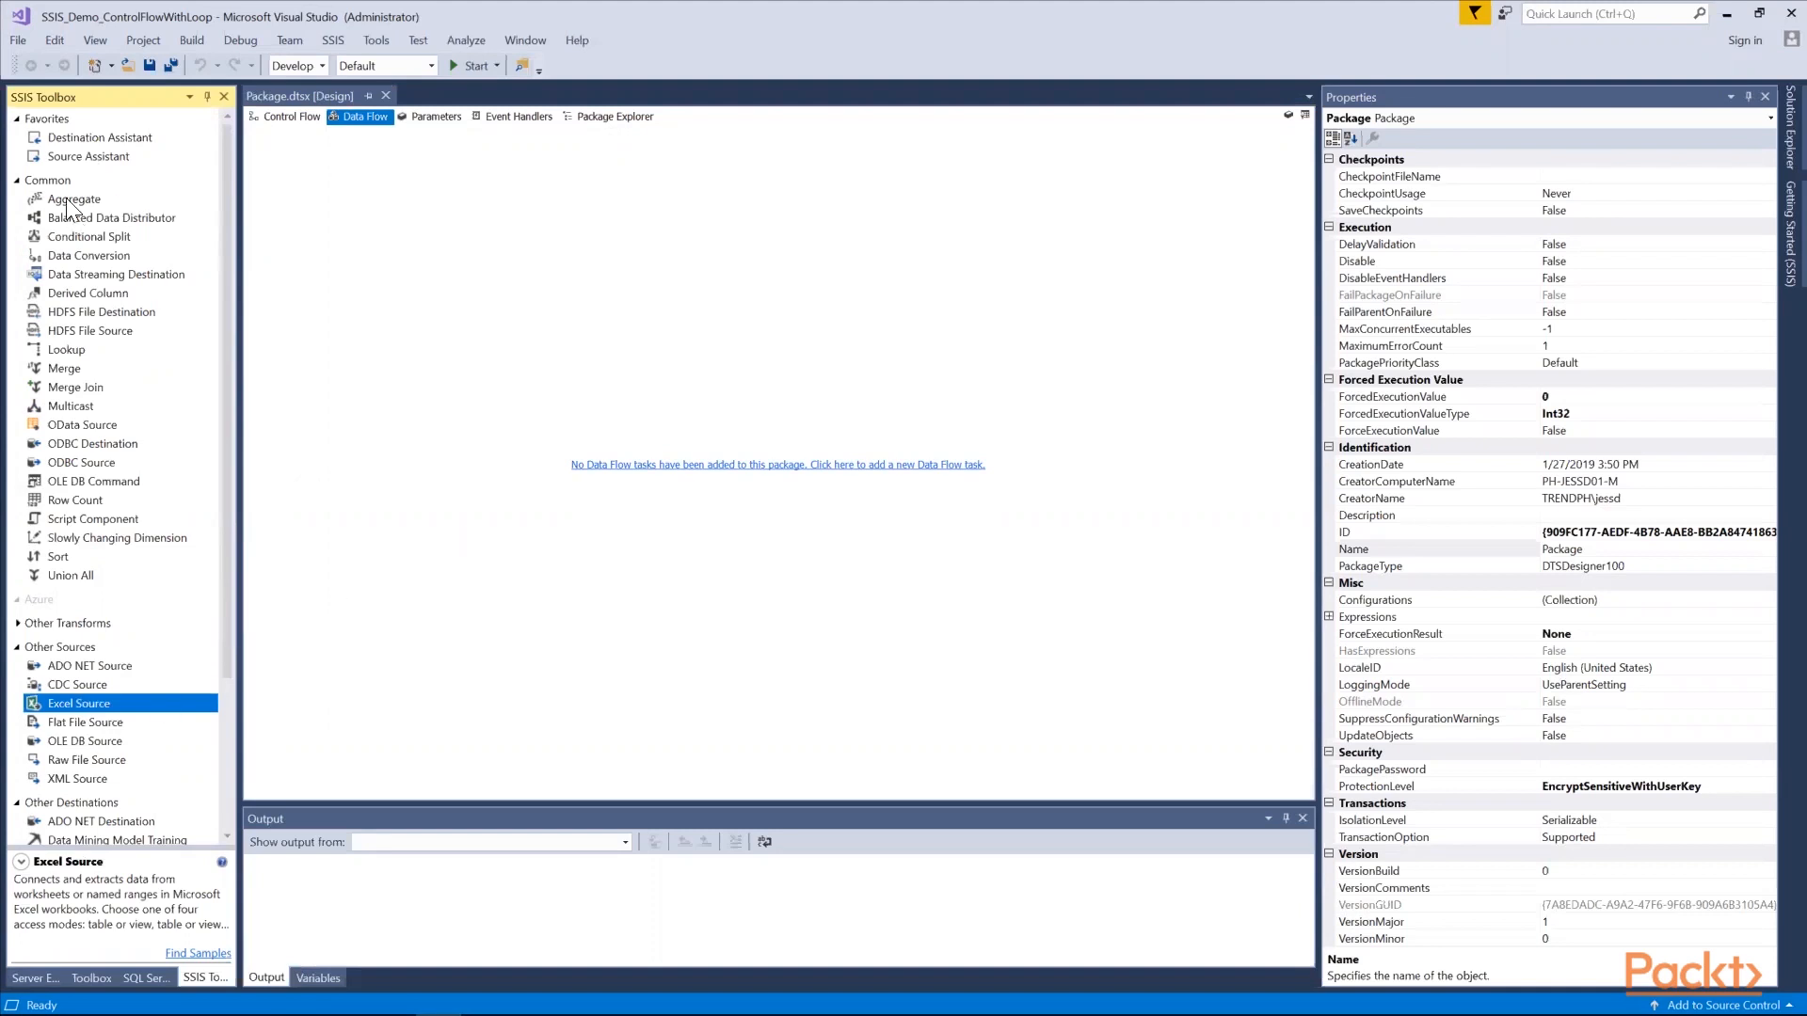
click(284, 117)
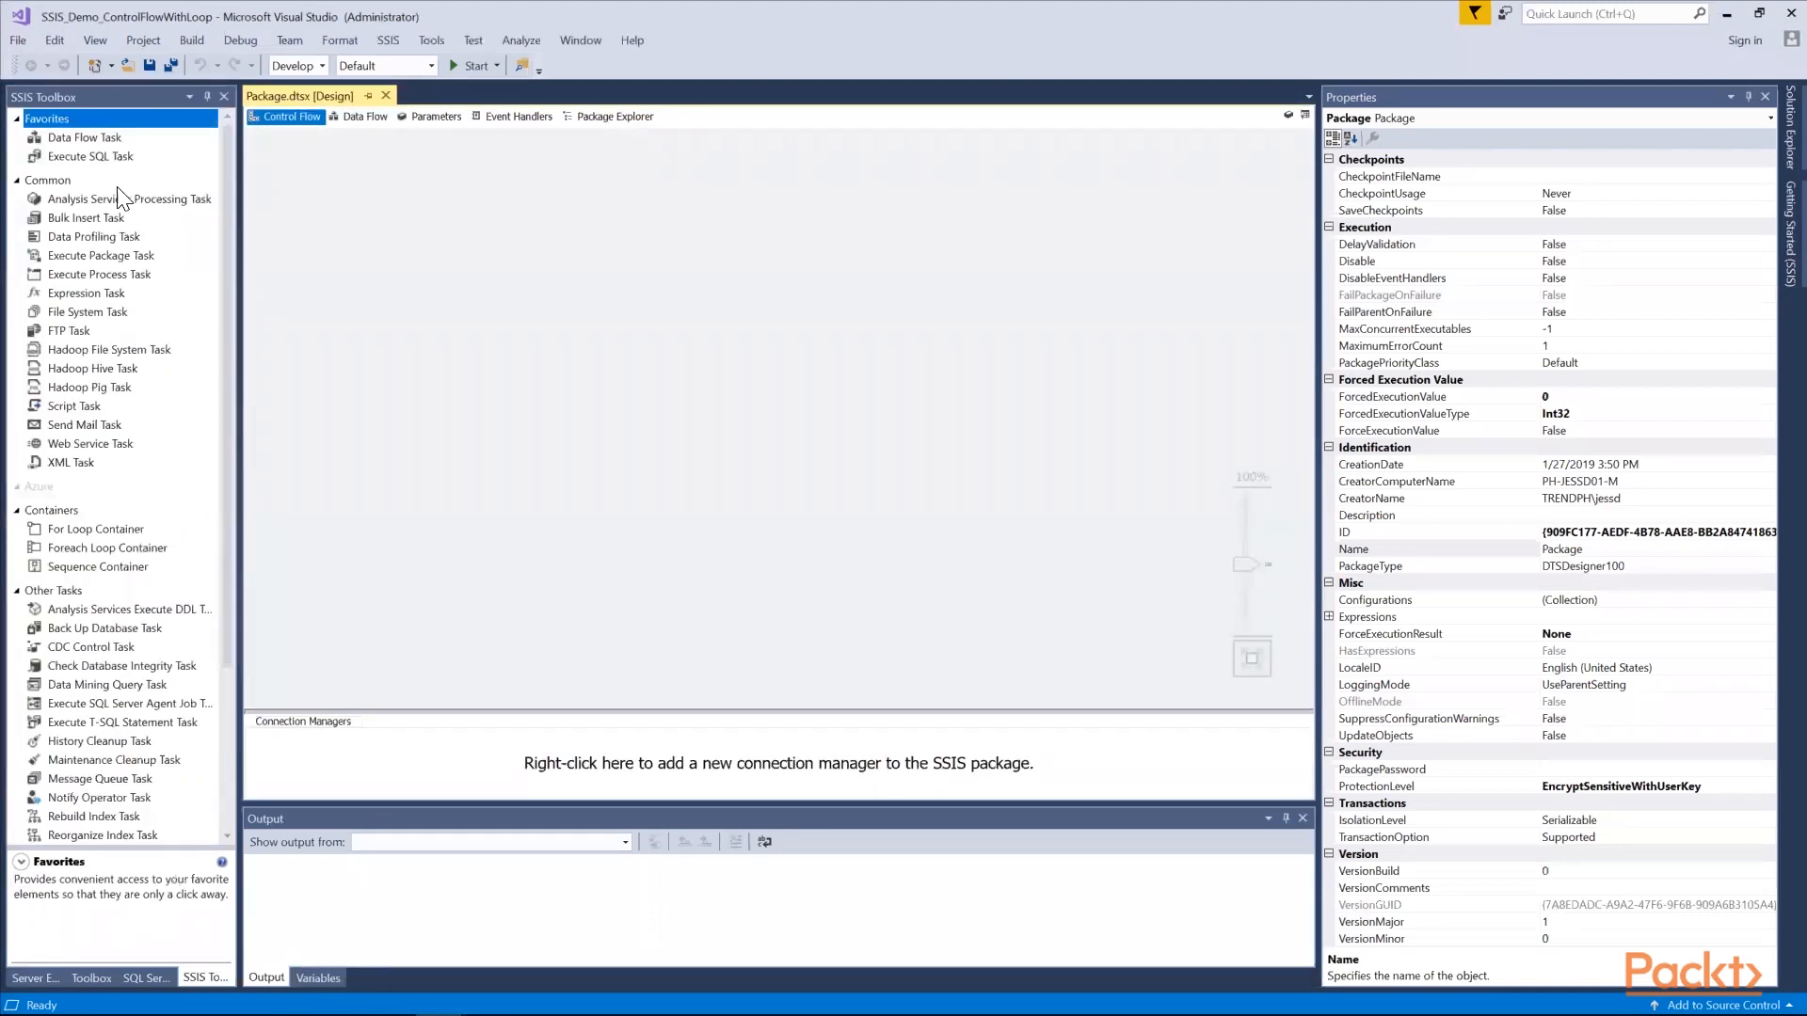
Add a Data Flow Task to the package's control flow and place an Excel Source inside it
drag(84, 141, 659, 271)
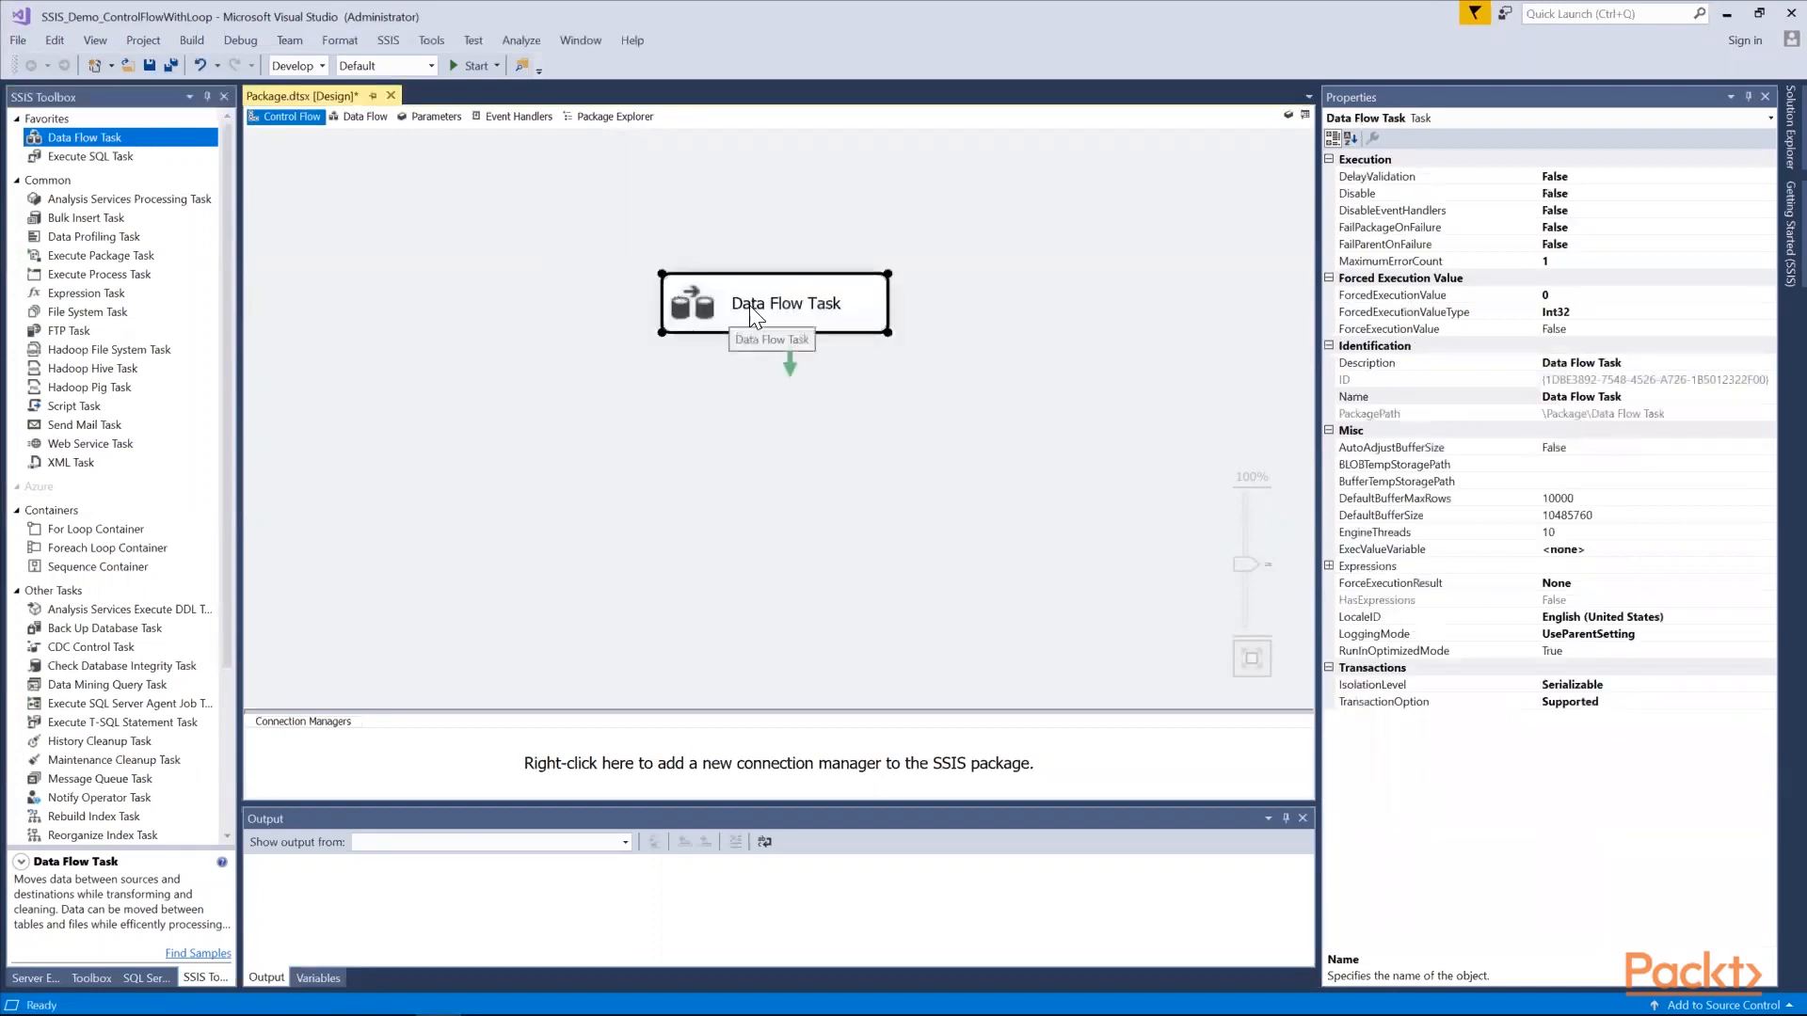
double_click(750, 305)
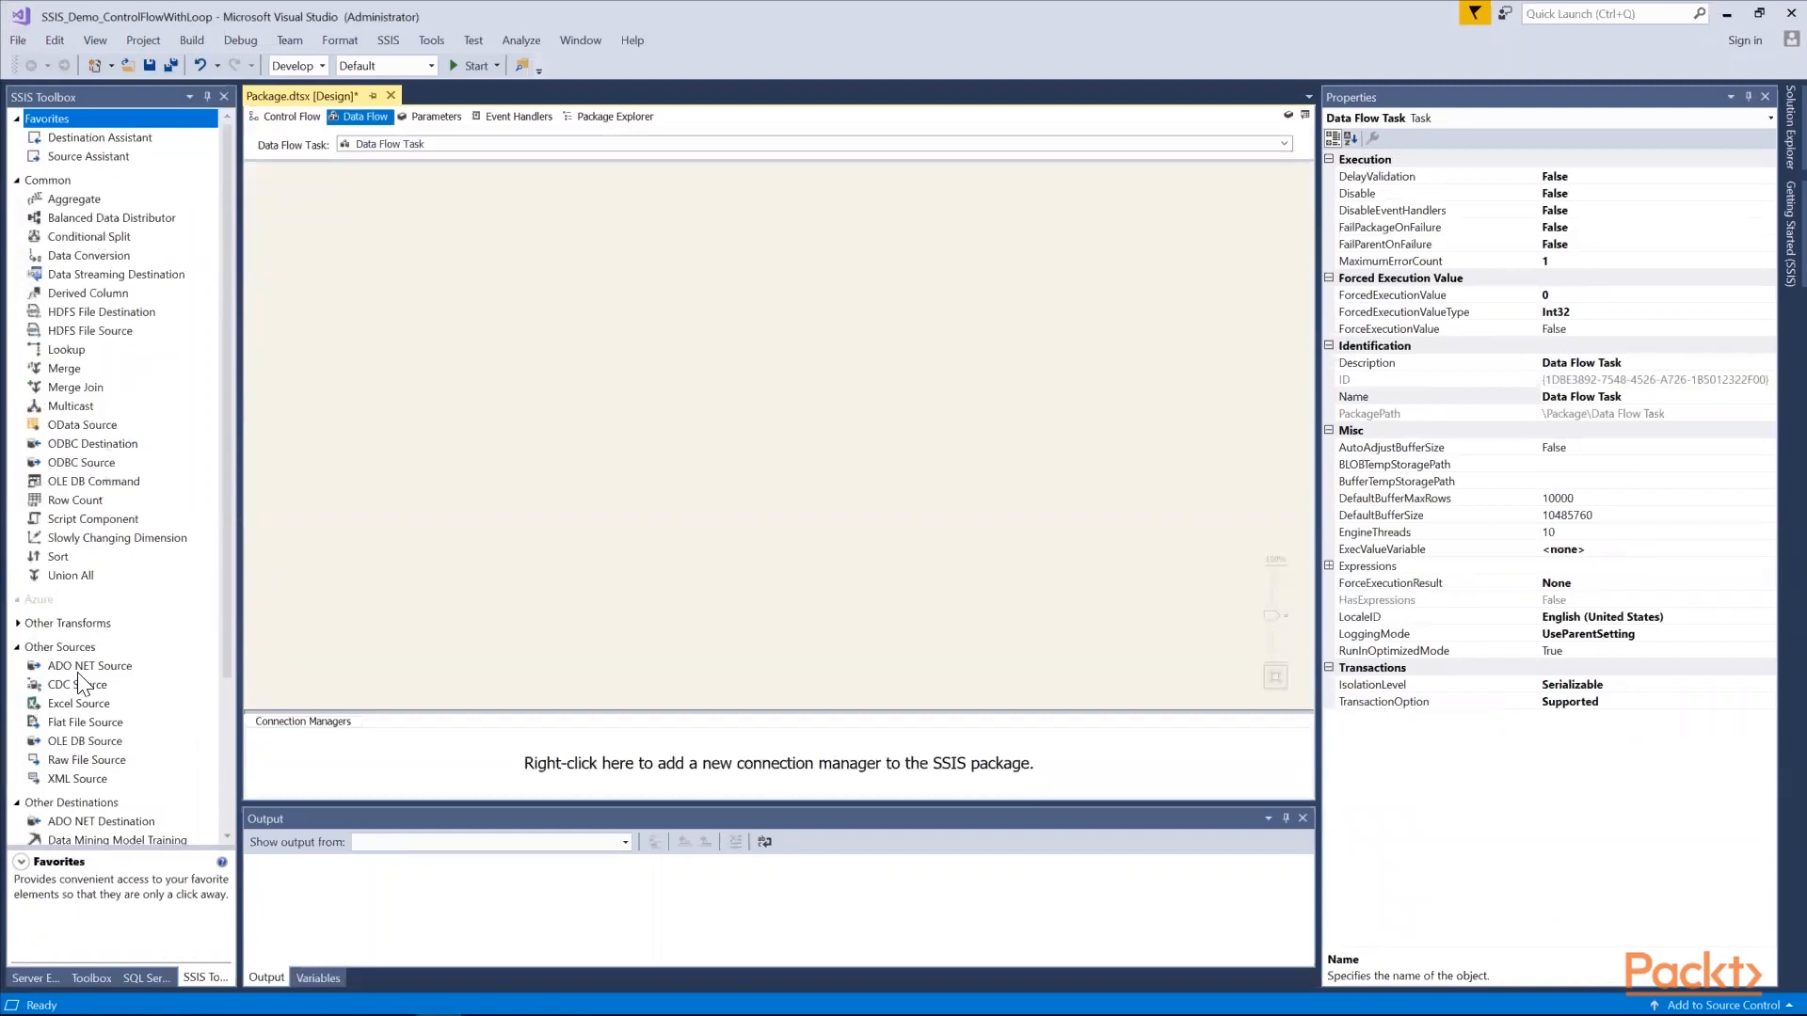
drag(77, 700, 600, 230)
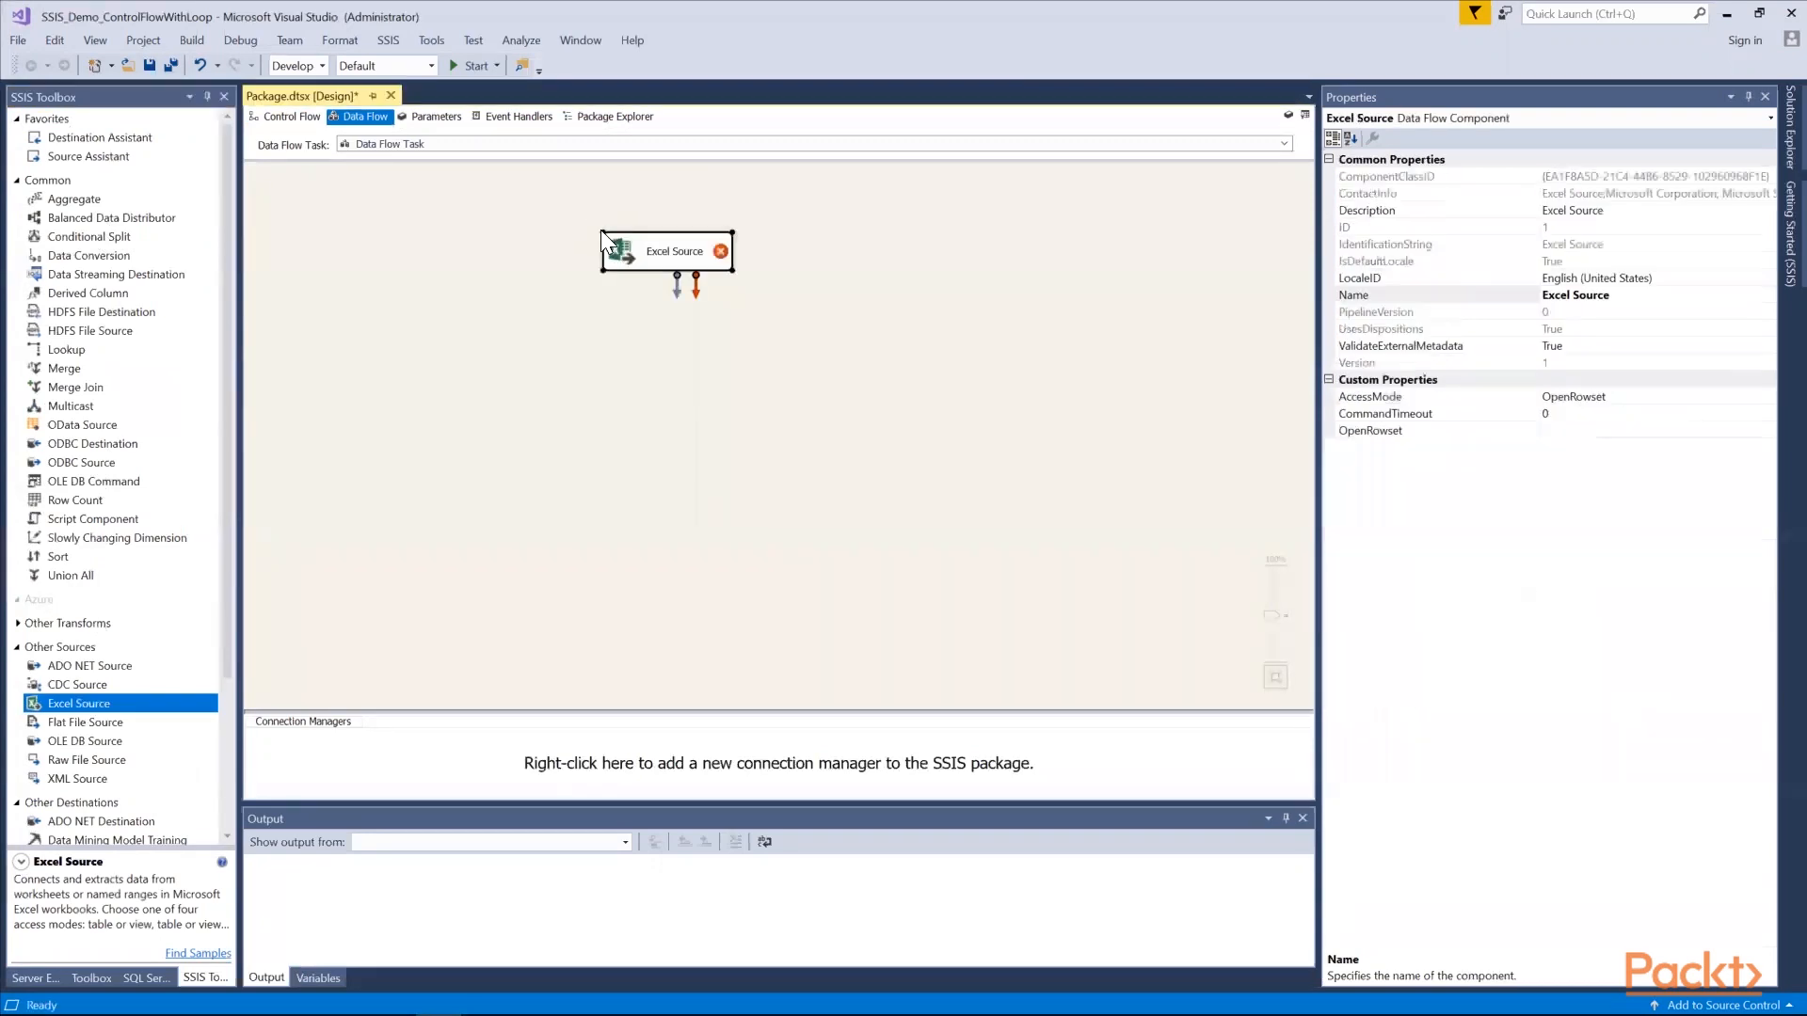
click(592, 347)
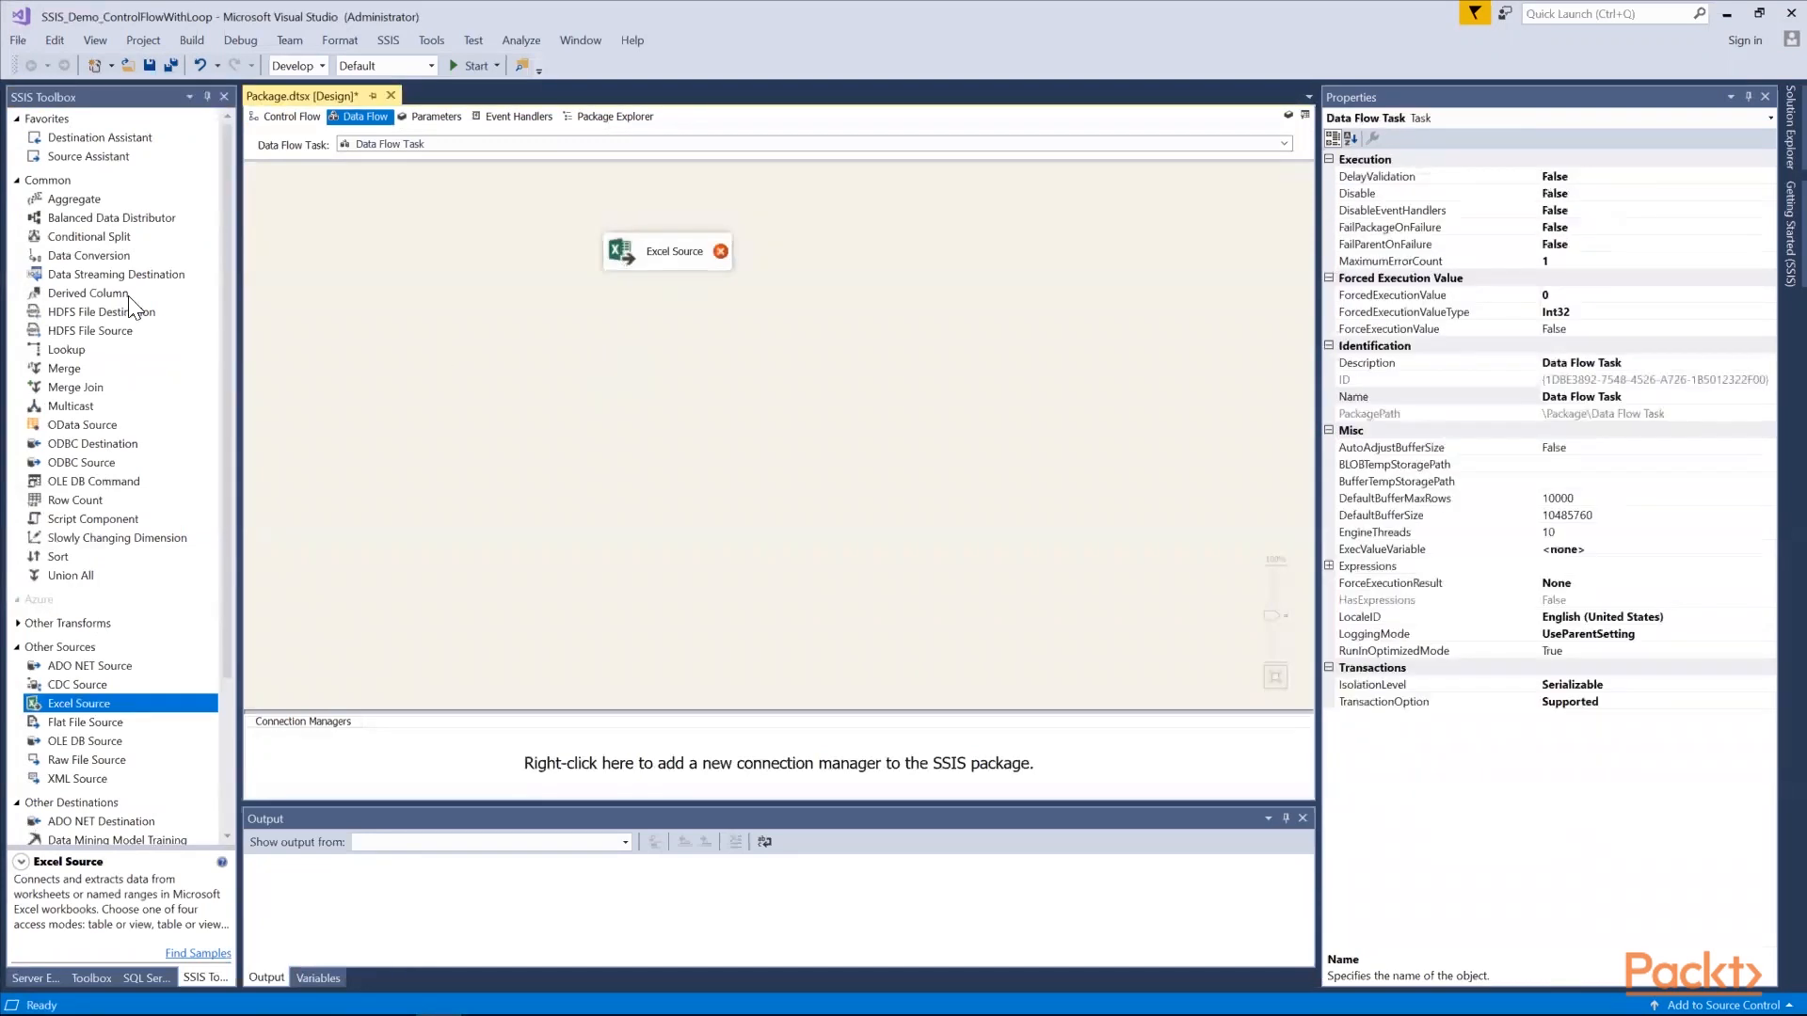
Place a Data Conversion below the Excel Source and an OLE DB Destination below that in the data flow
click(101, 254)
drag(101, 254, 614, 350)
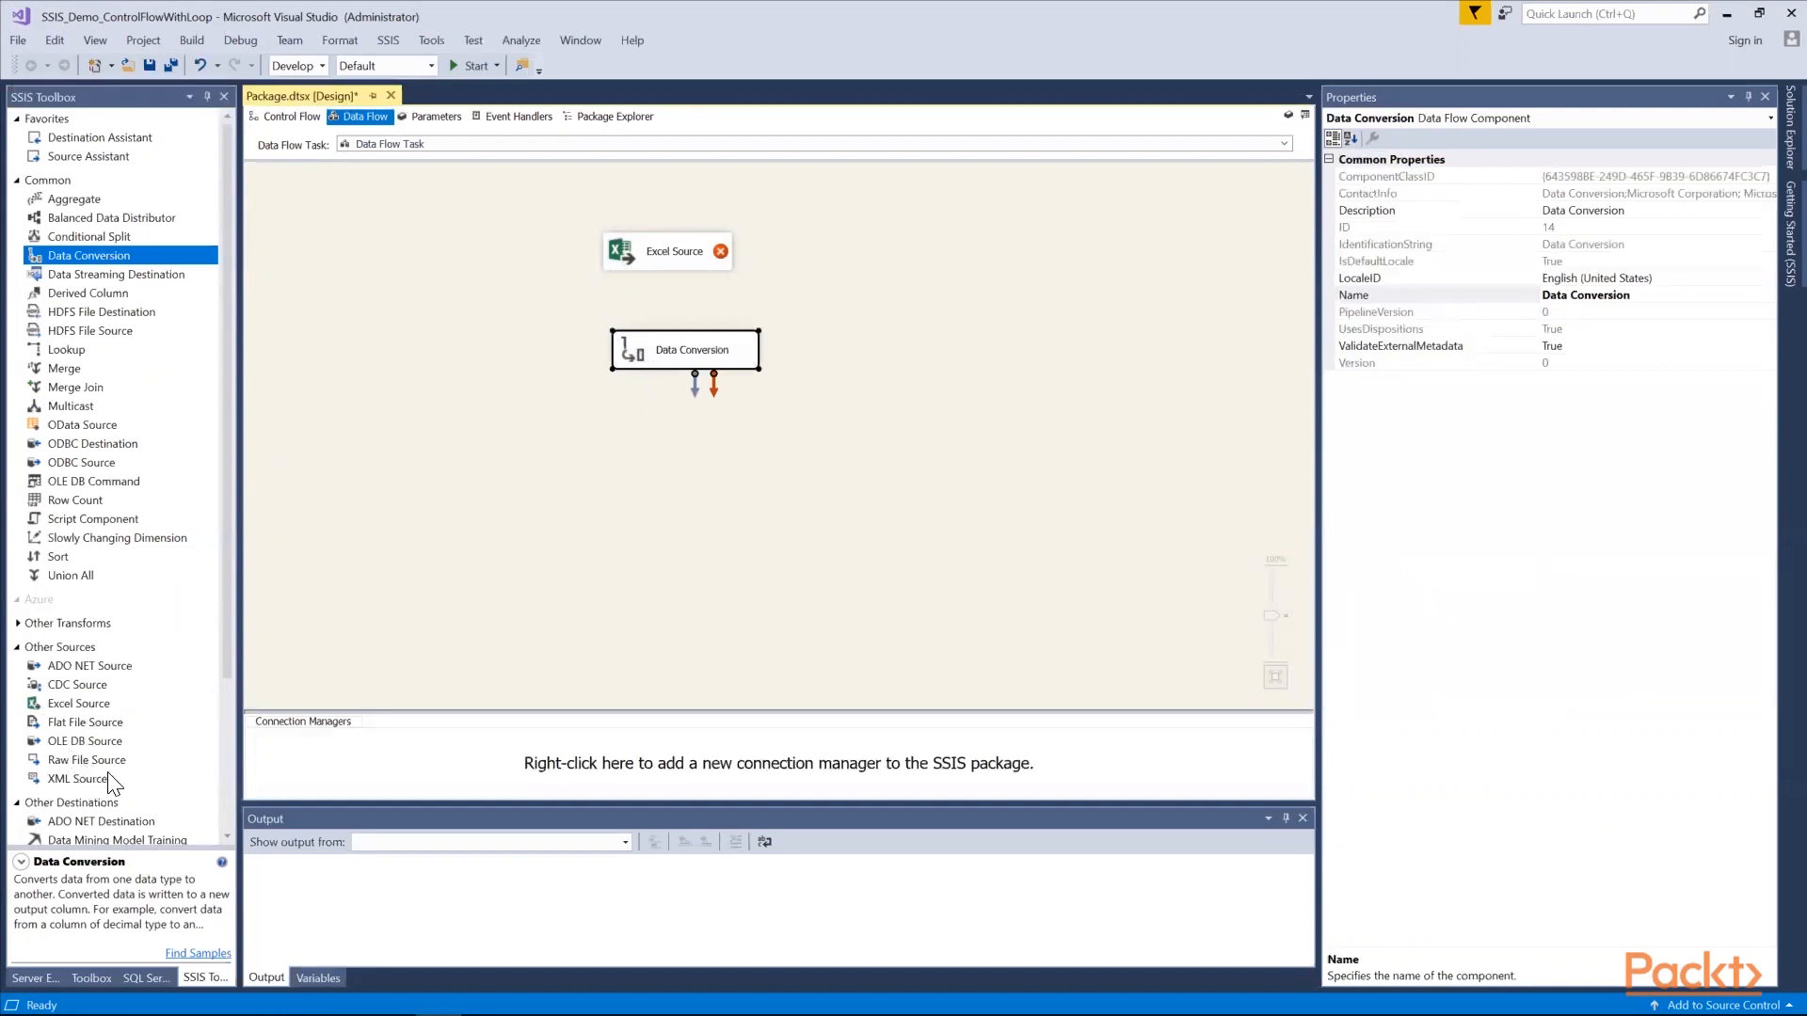
scroll(109, 774, down, 2)
scroll(102, 762, down, 2)
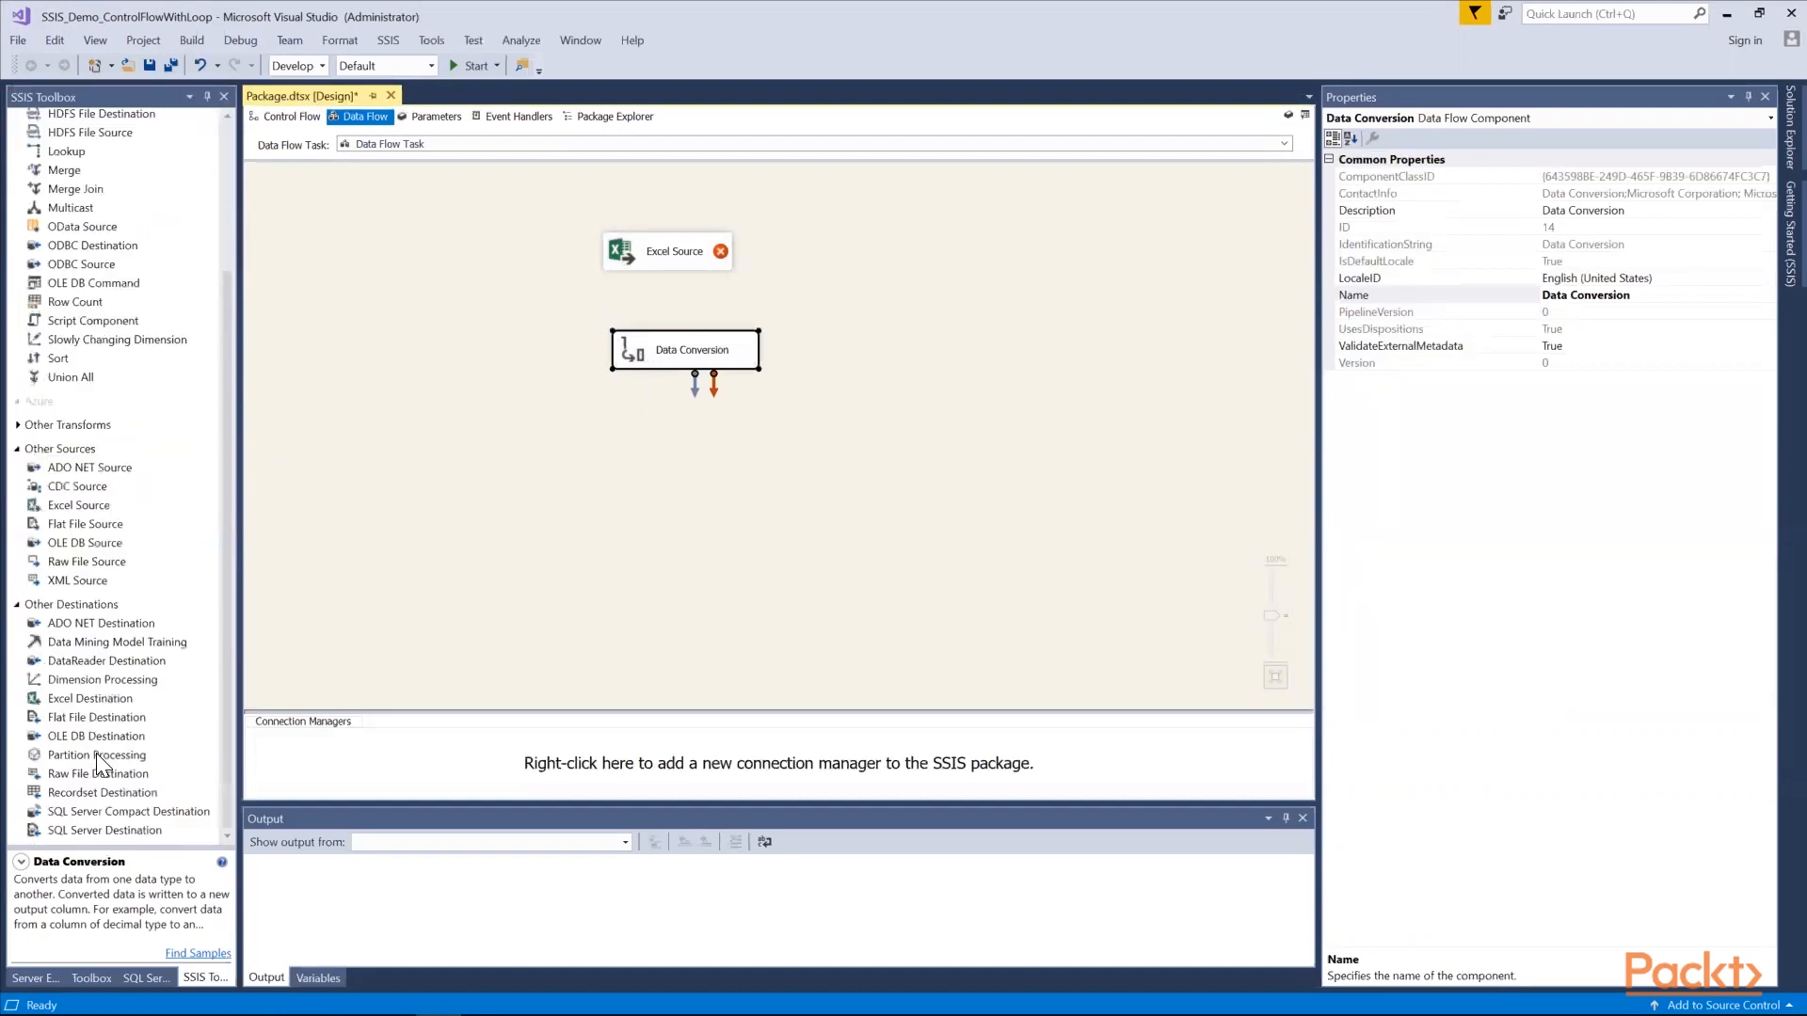
drag(94, 736, 640, 516)
Create an Excel connection manager for the Excel Source using the Car1 workbook from the Desktop Cars folder
click(676, 262)
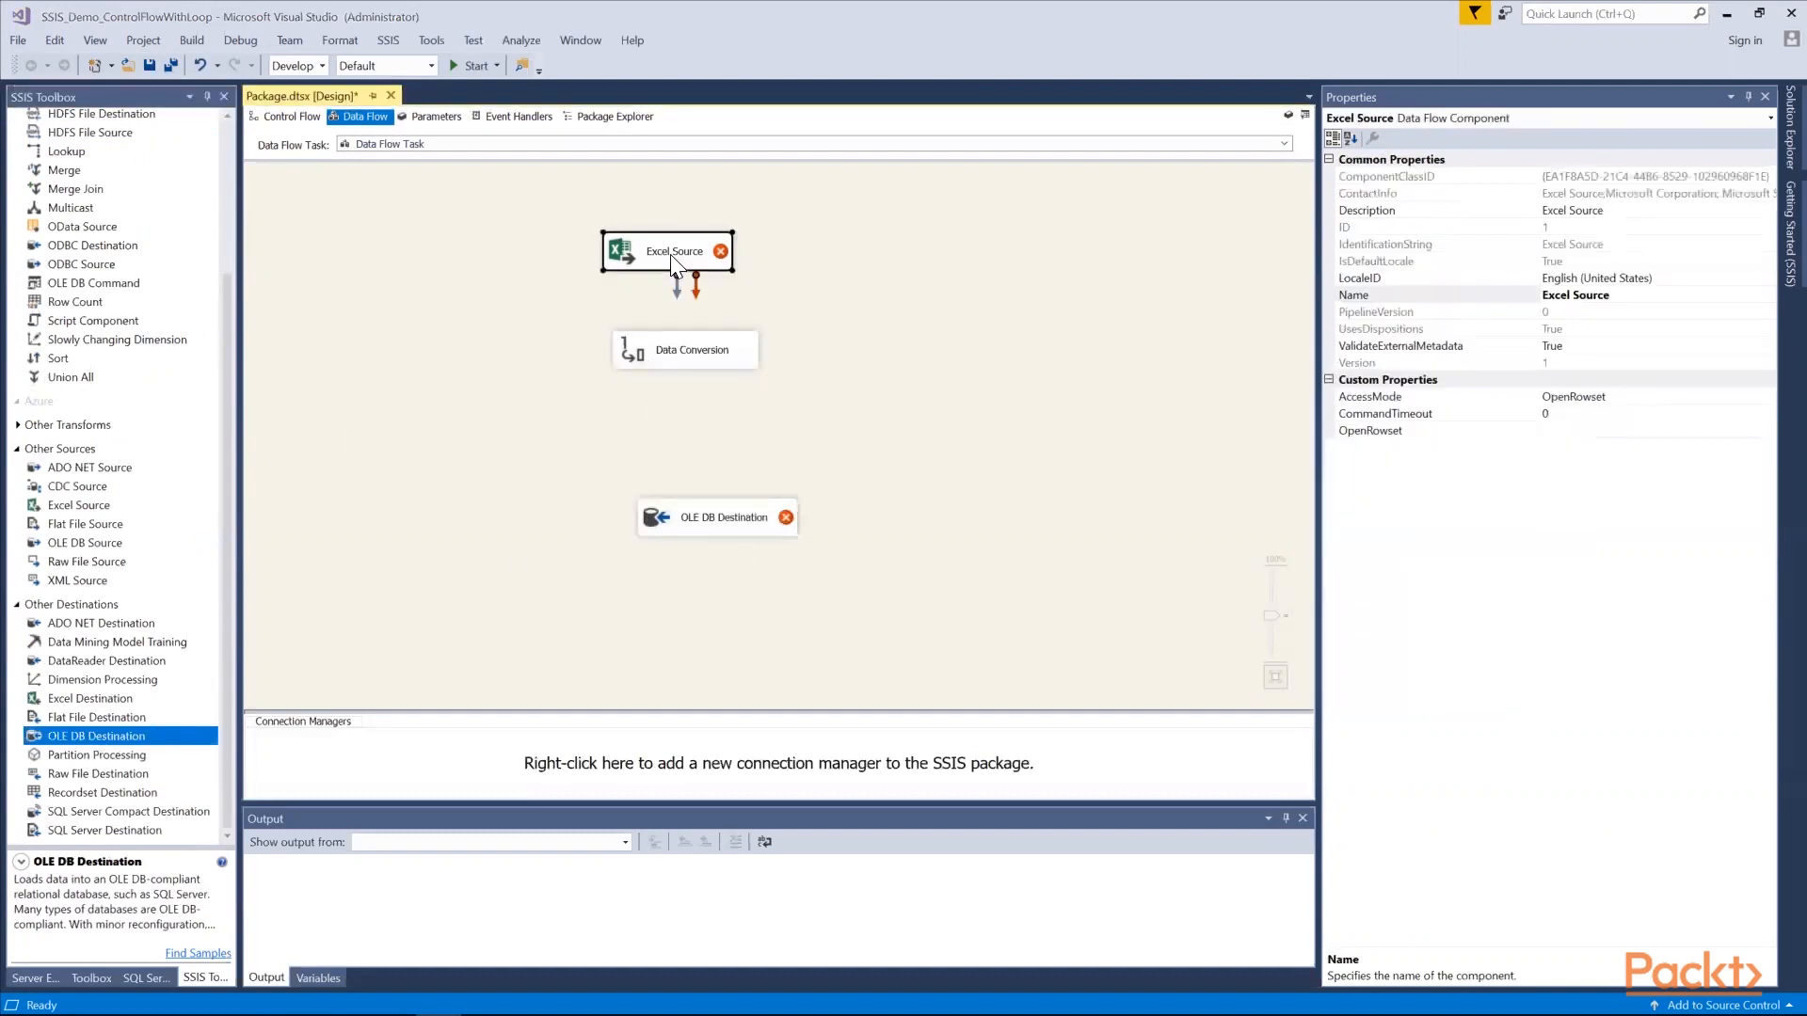
double_click(673, 261)
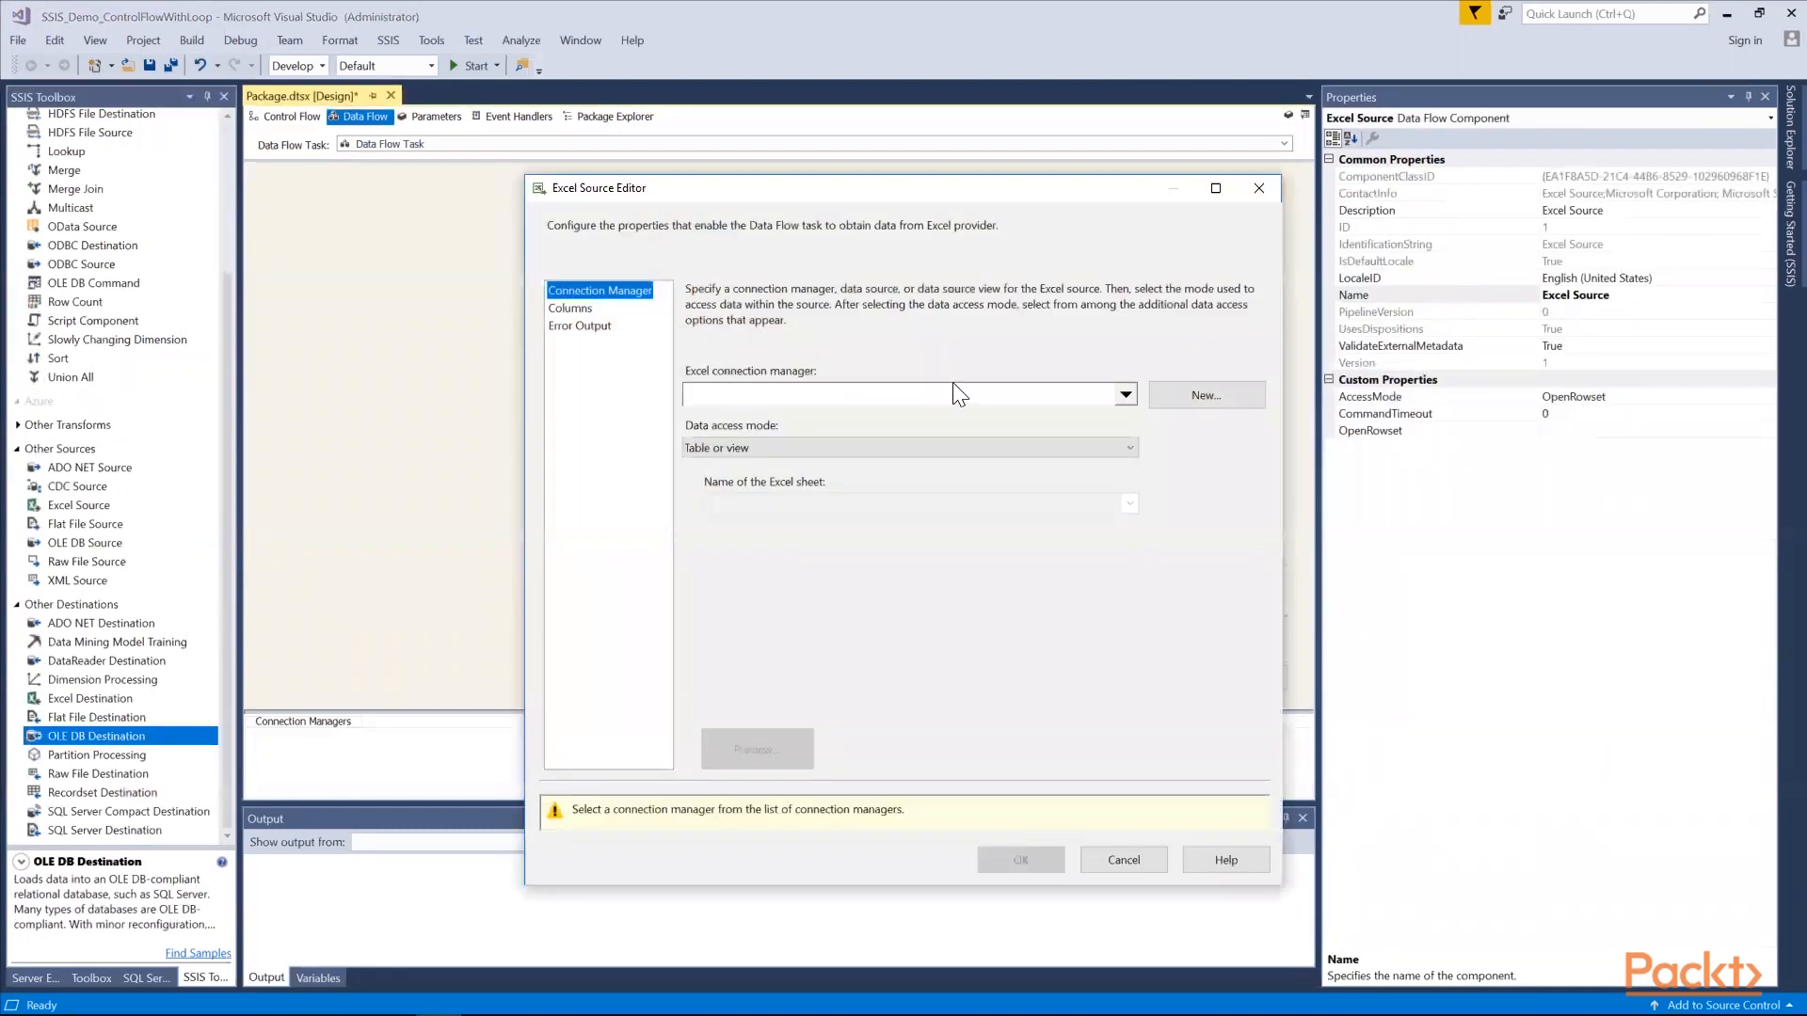
click(1201, 398)
click(1173, 468)
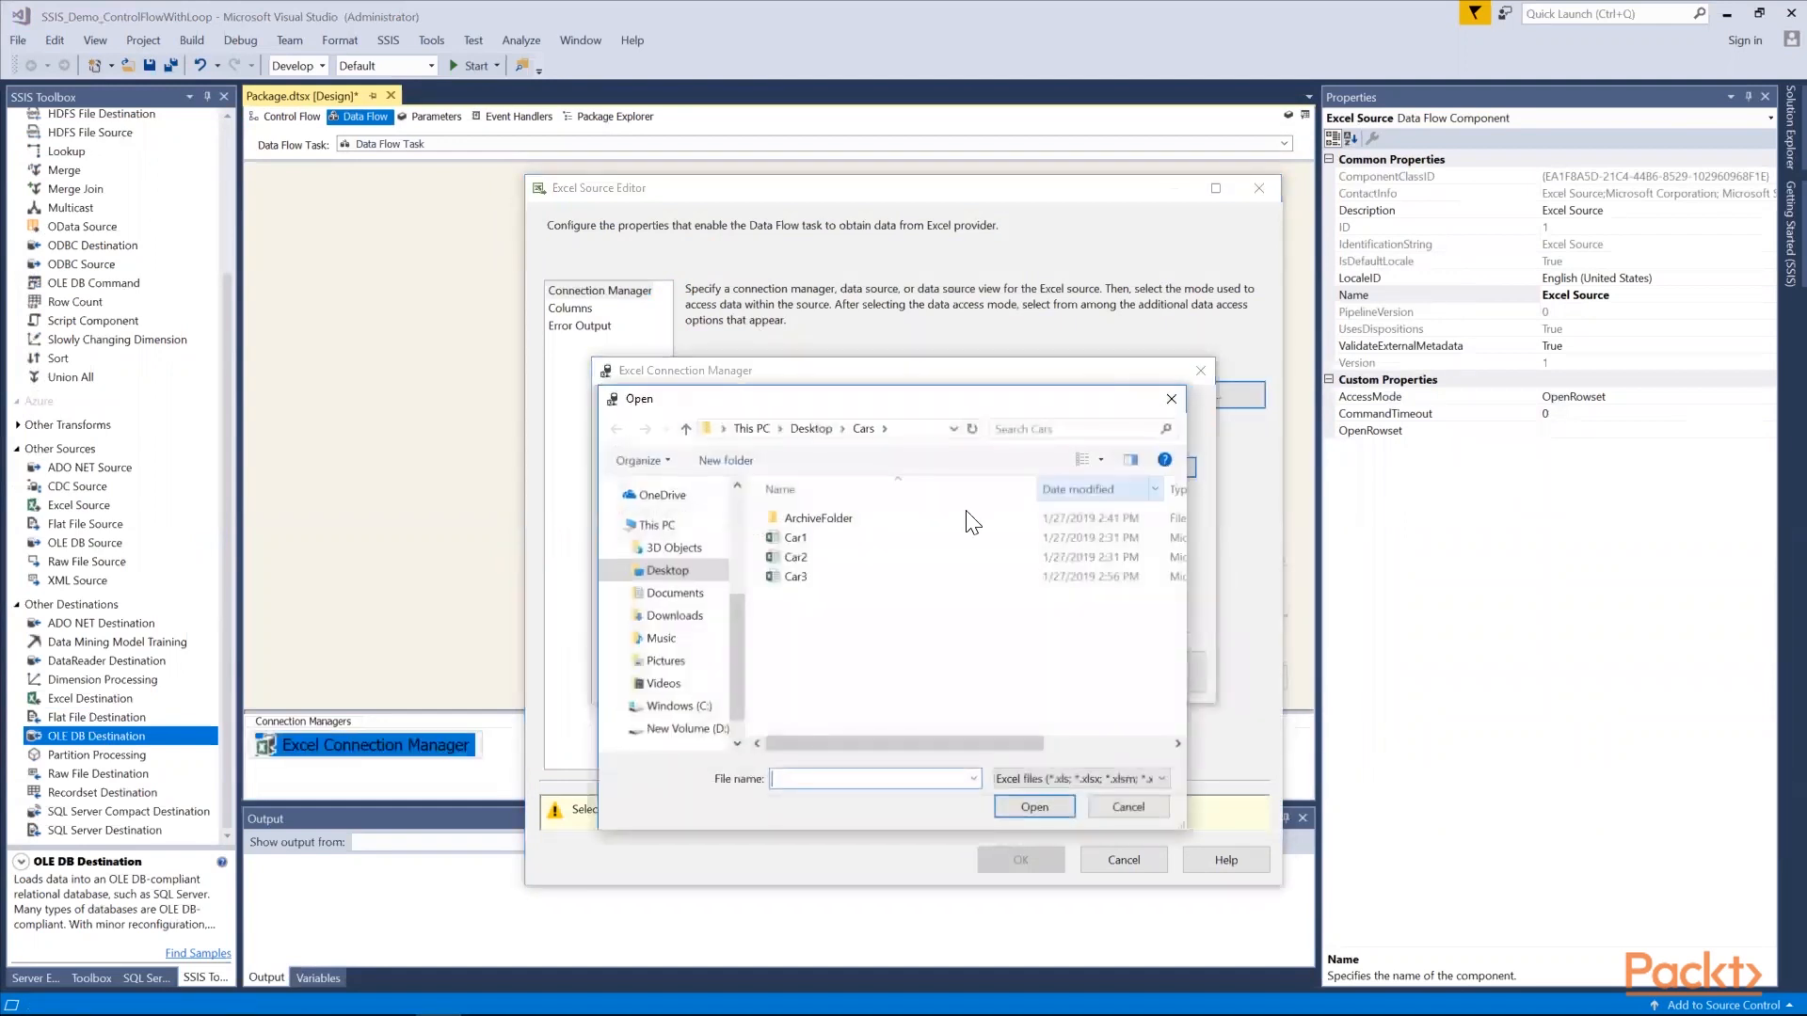
click(826, 541)
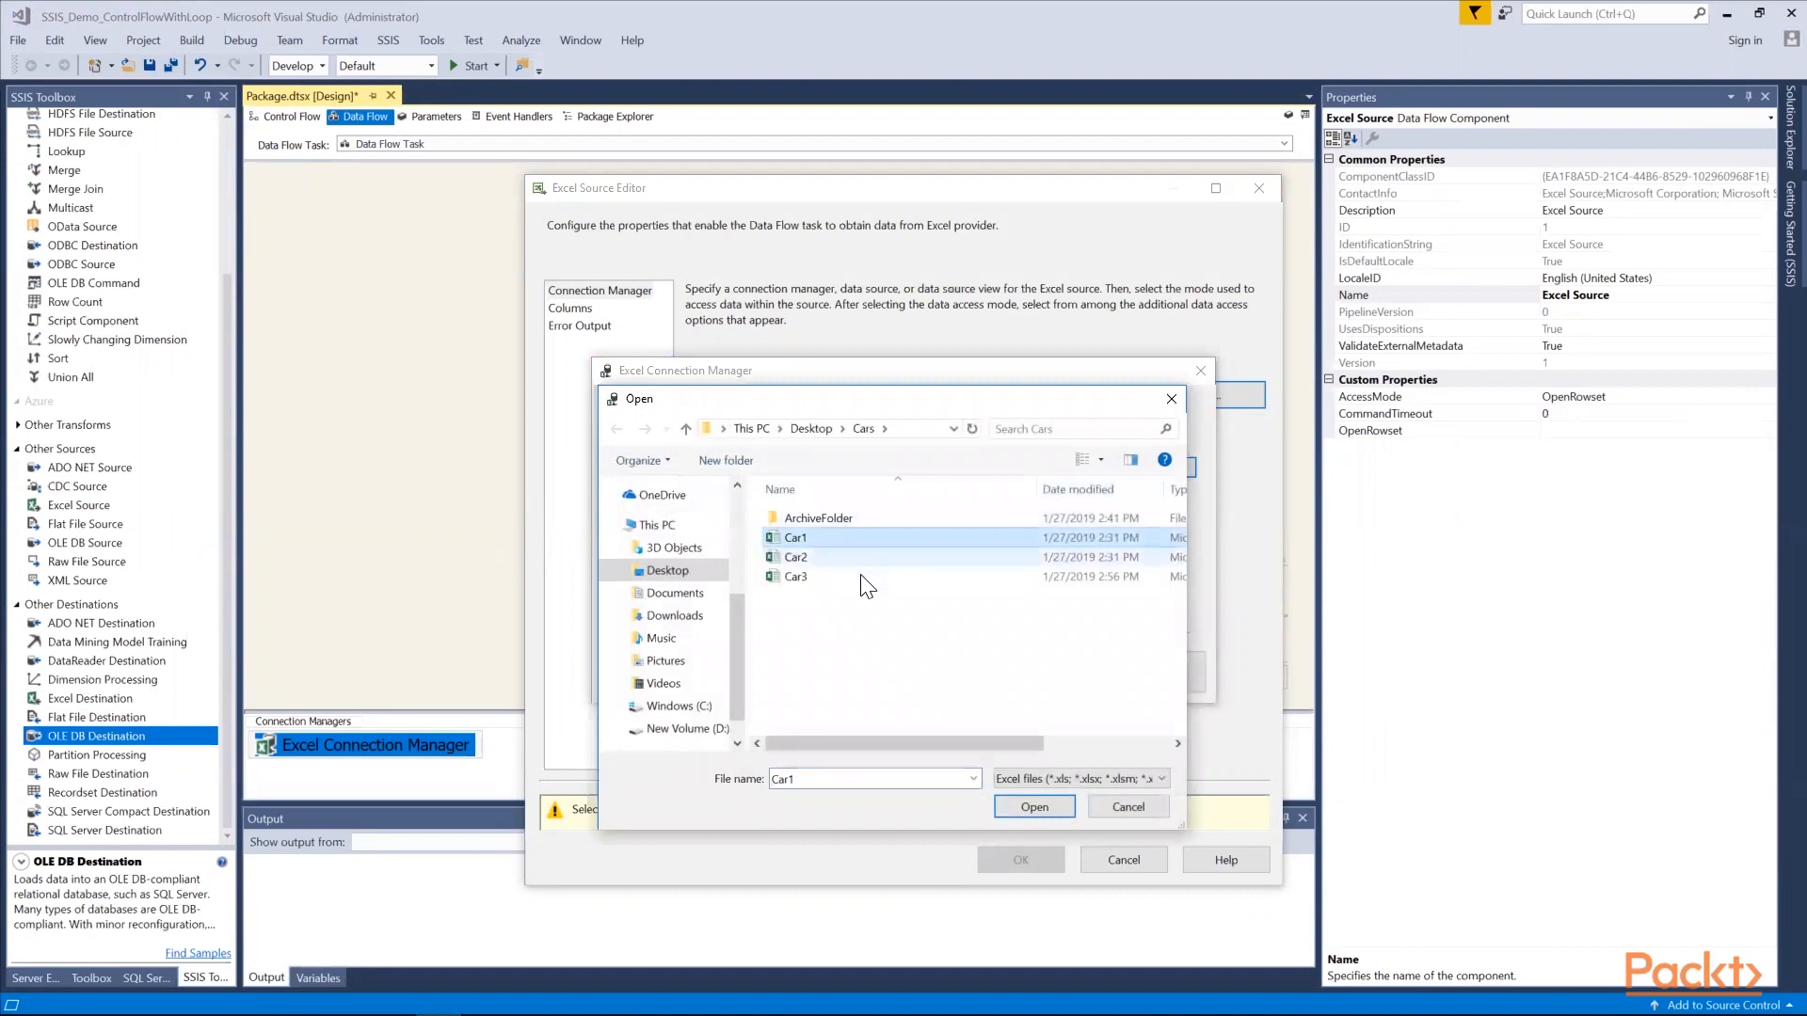
click(1164, 780)
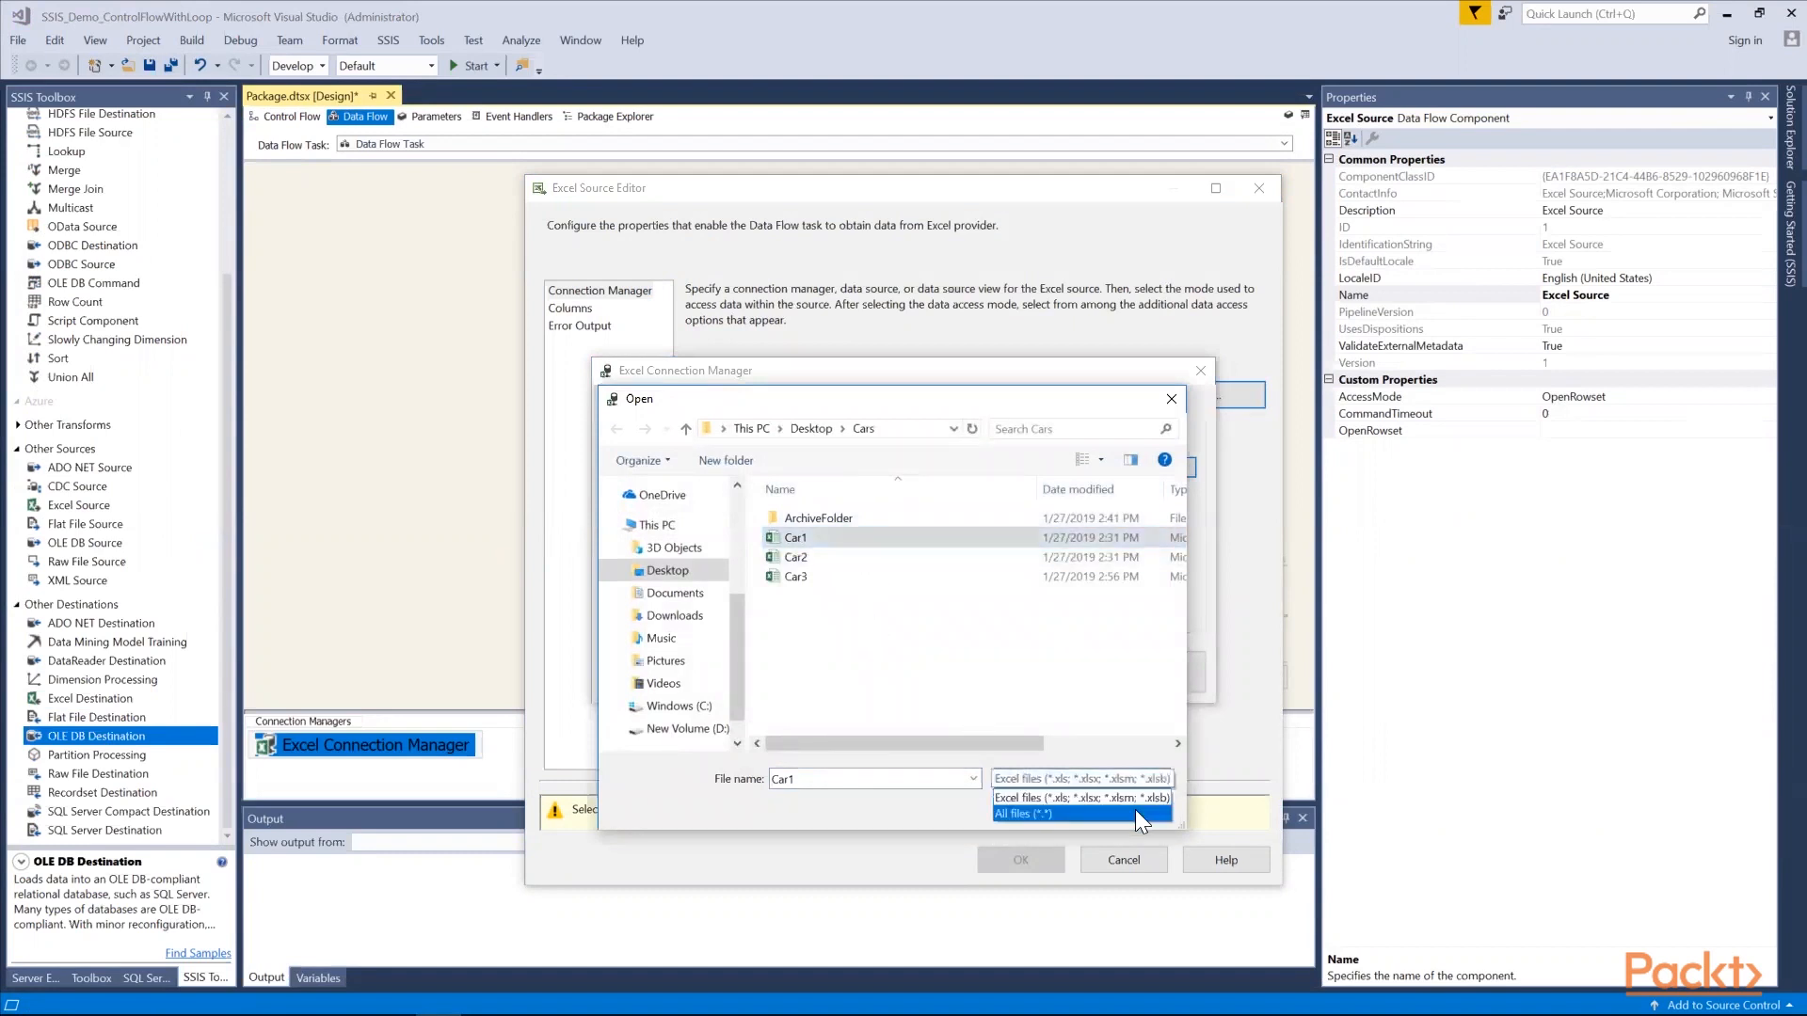
click(1111, 813)
click(1039, 806)
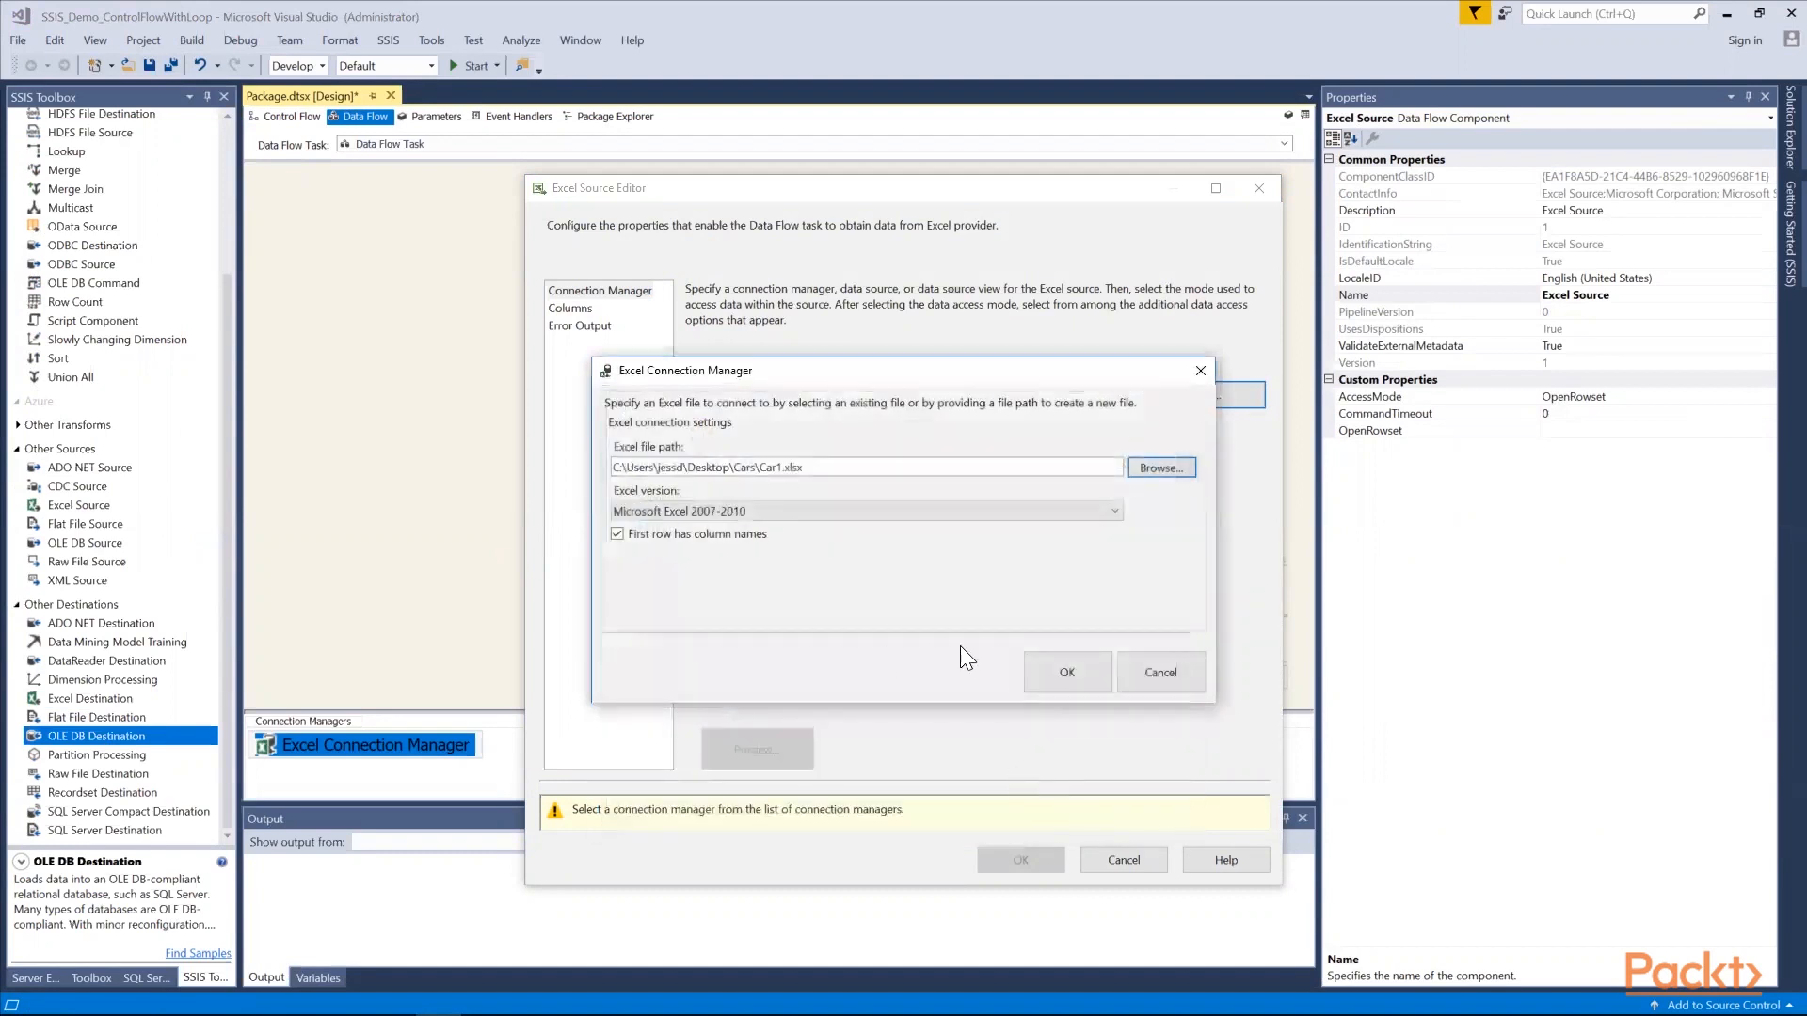
click(1063, 674)
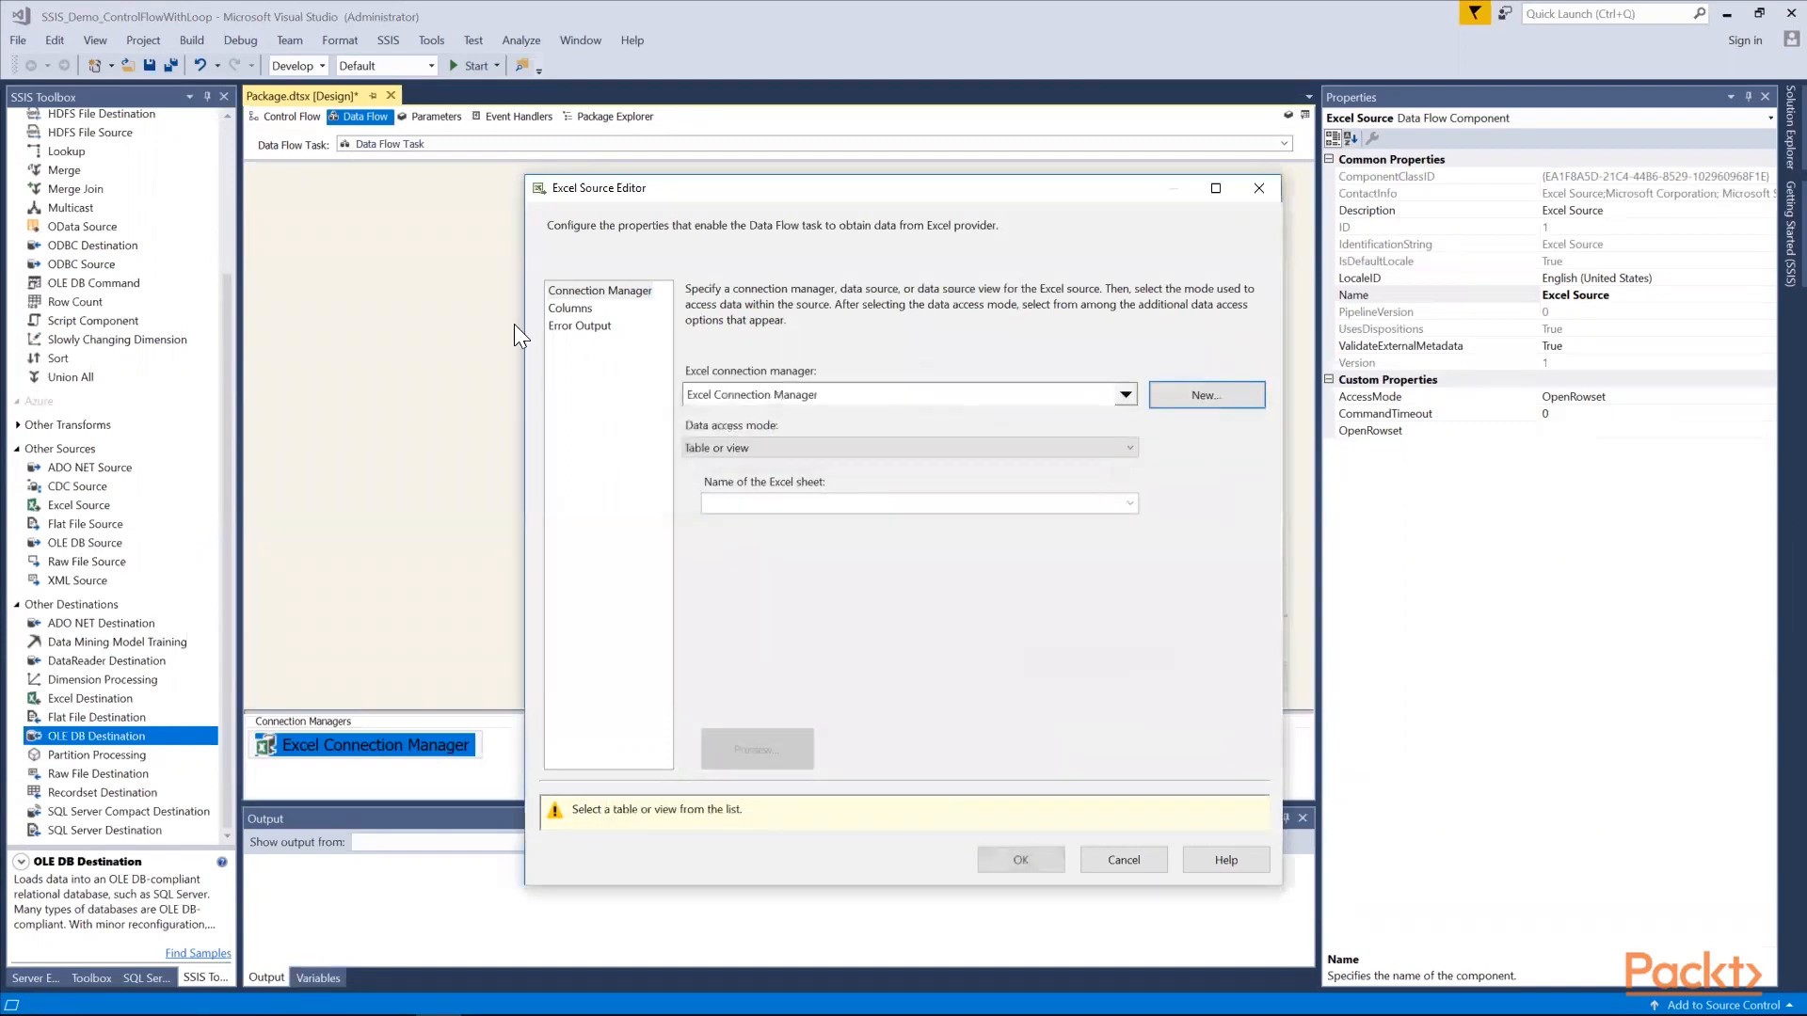
Choose Sheet1$ as the Excel Source's sheet, load its columns and accept the source configuration
click(1128, 505)
click(1088, 520)
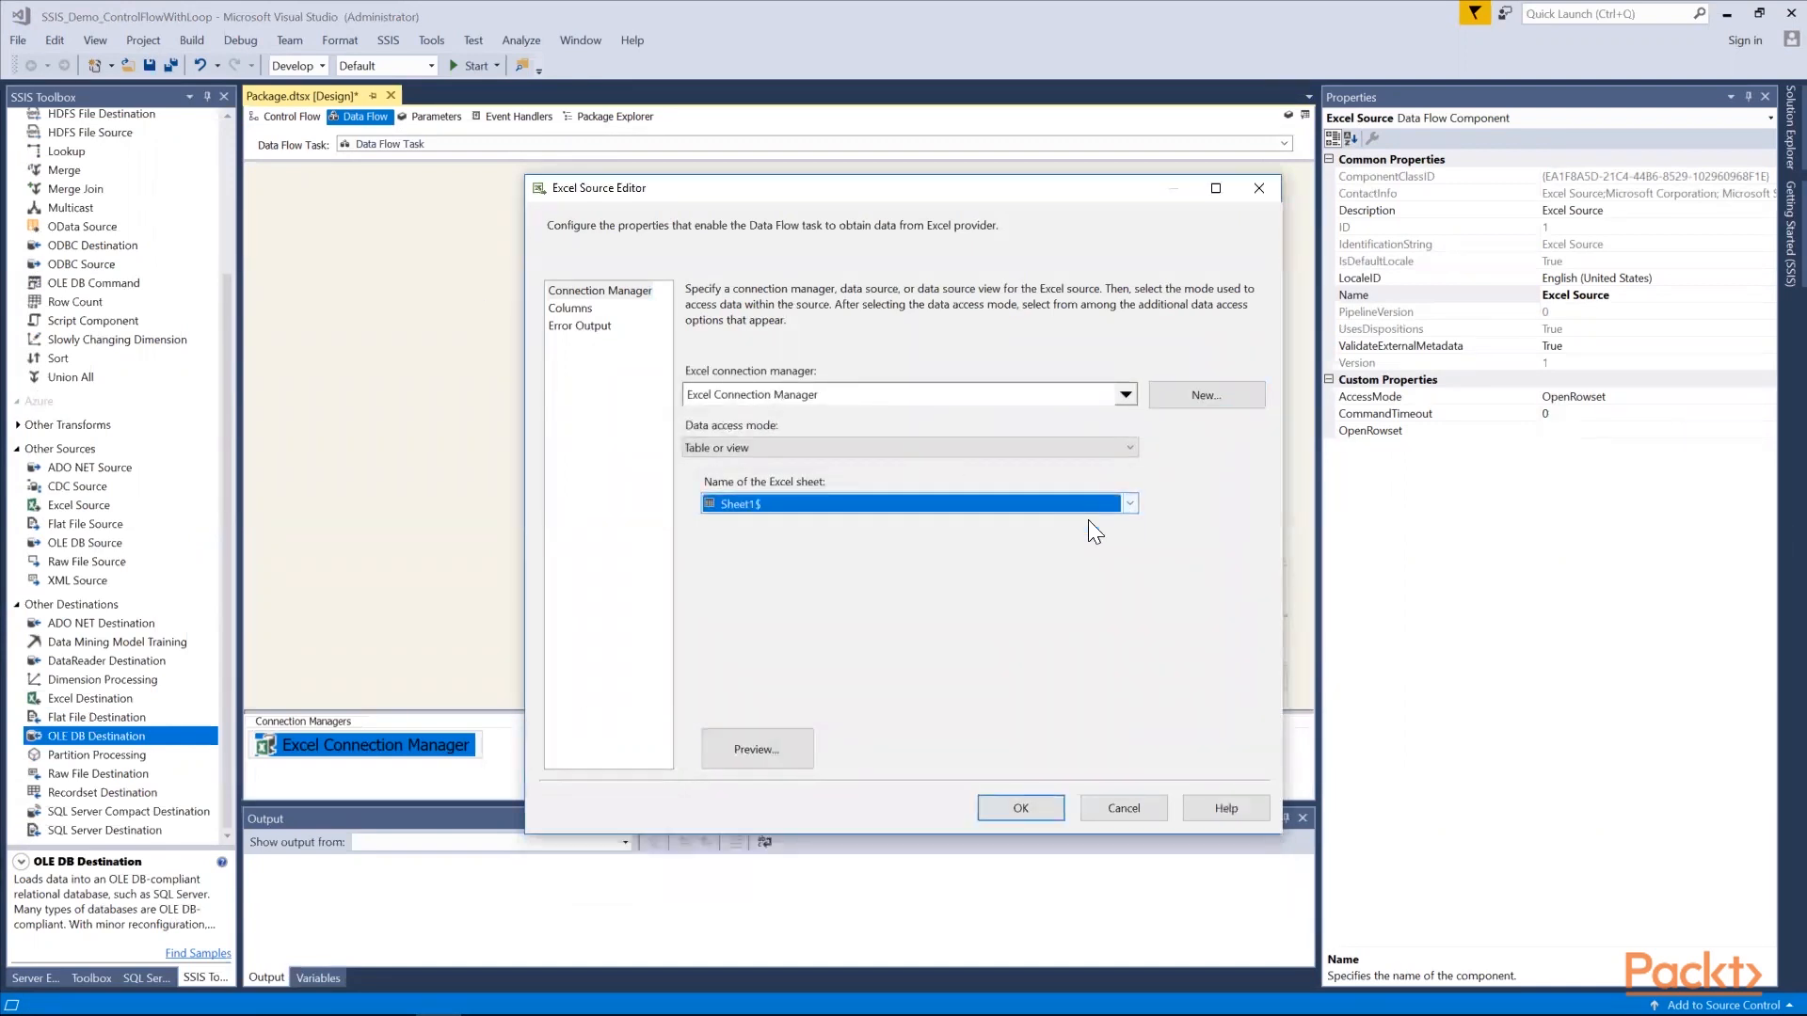
click(570, 309)
click(1018, 810)
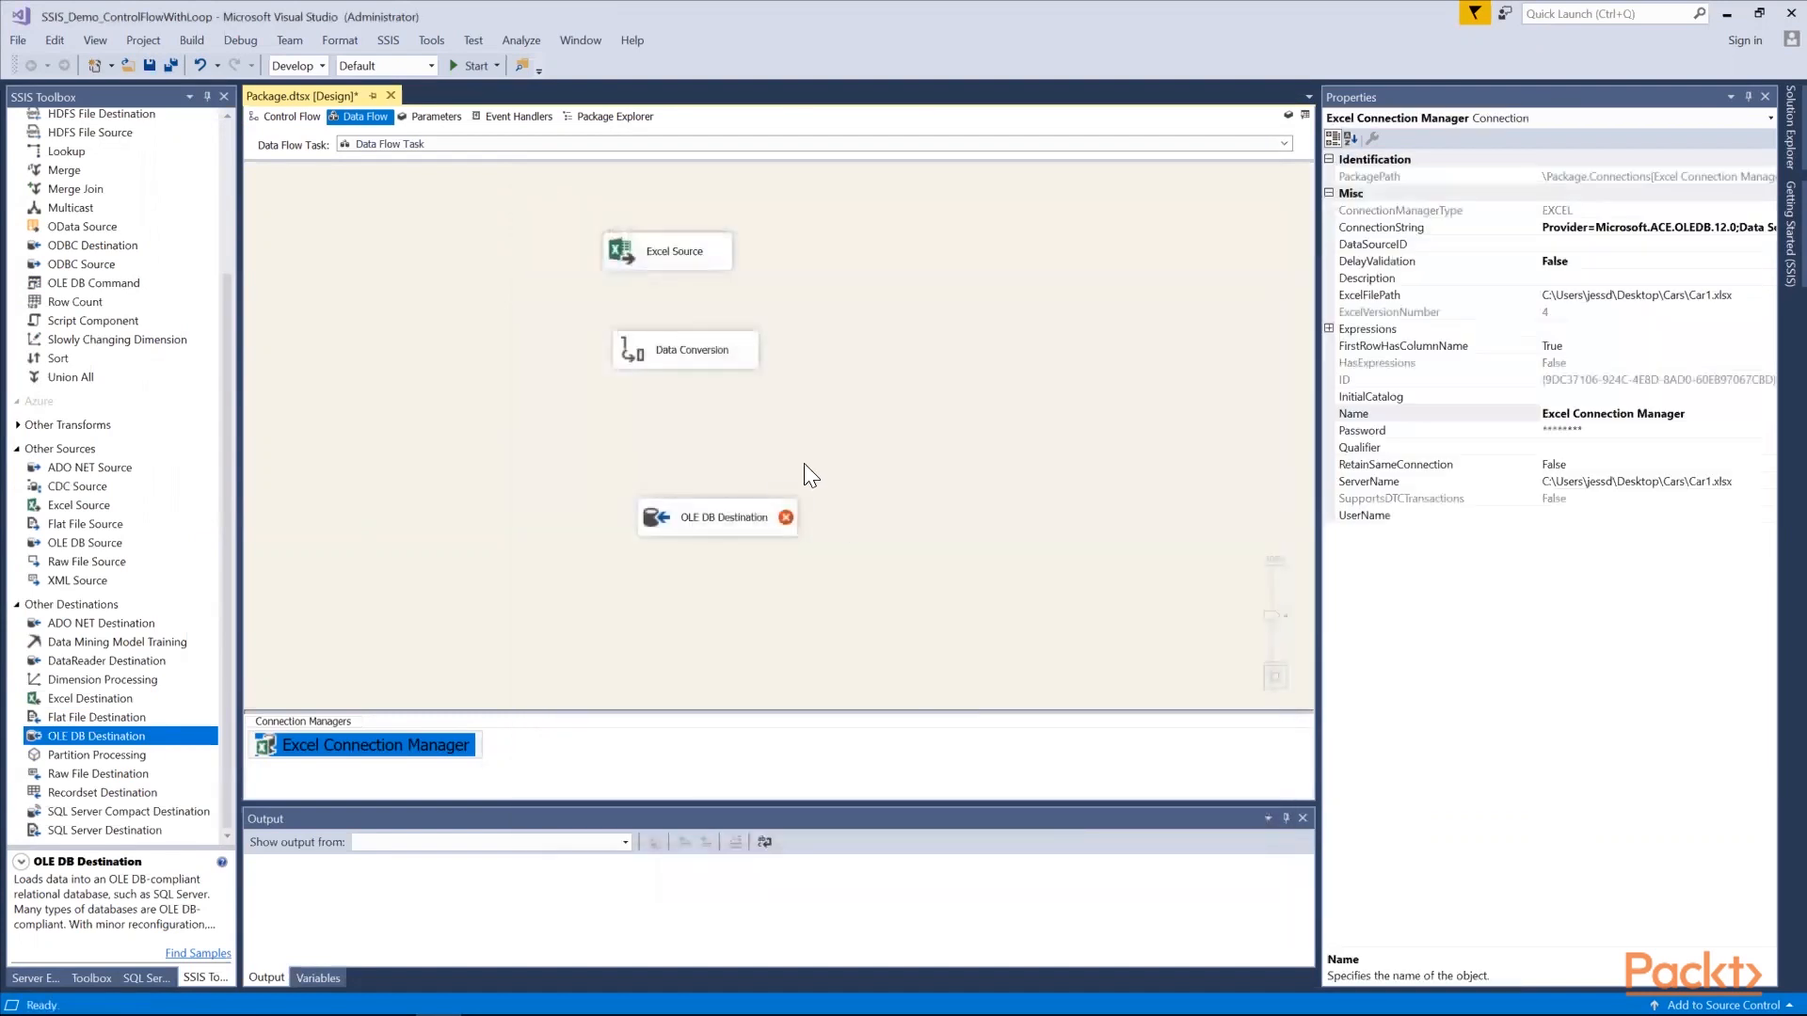
Connect the Excel Source to the Data Conversion and choose the Model and NAME columns for conversion
click(664, 263)
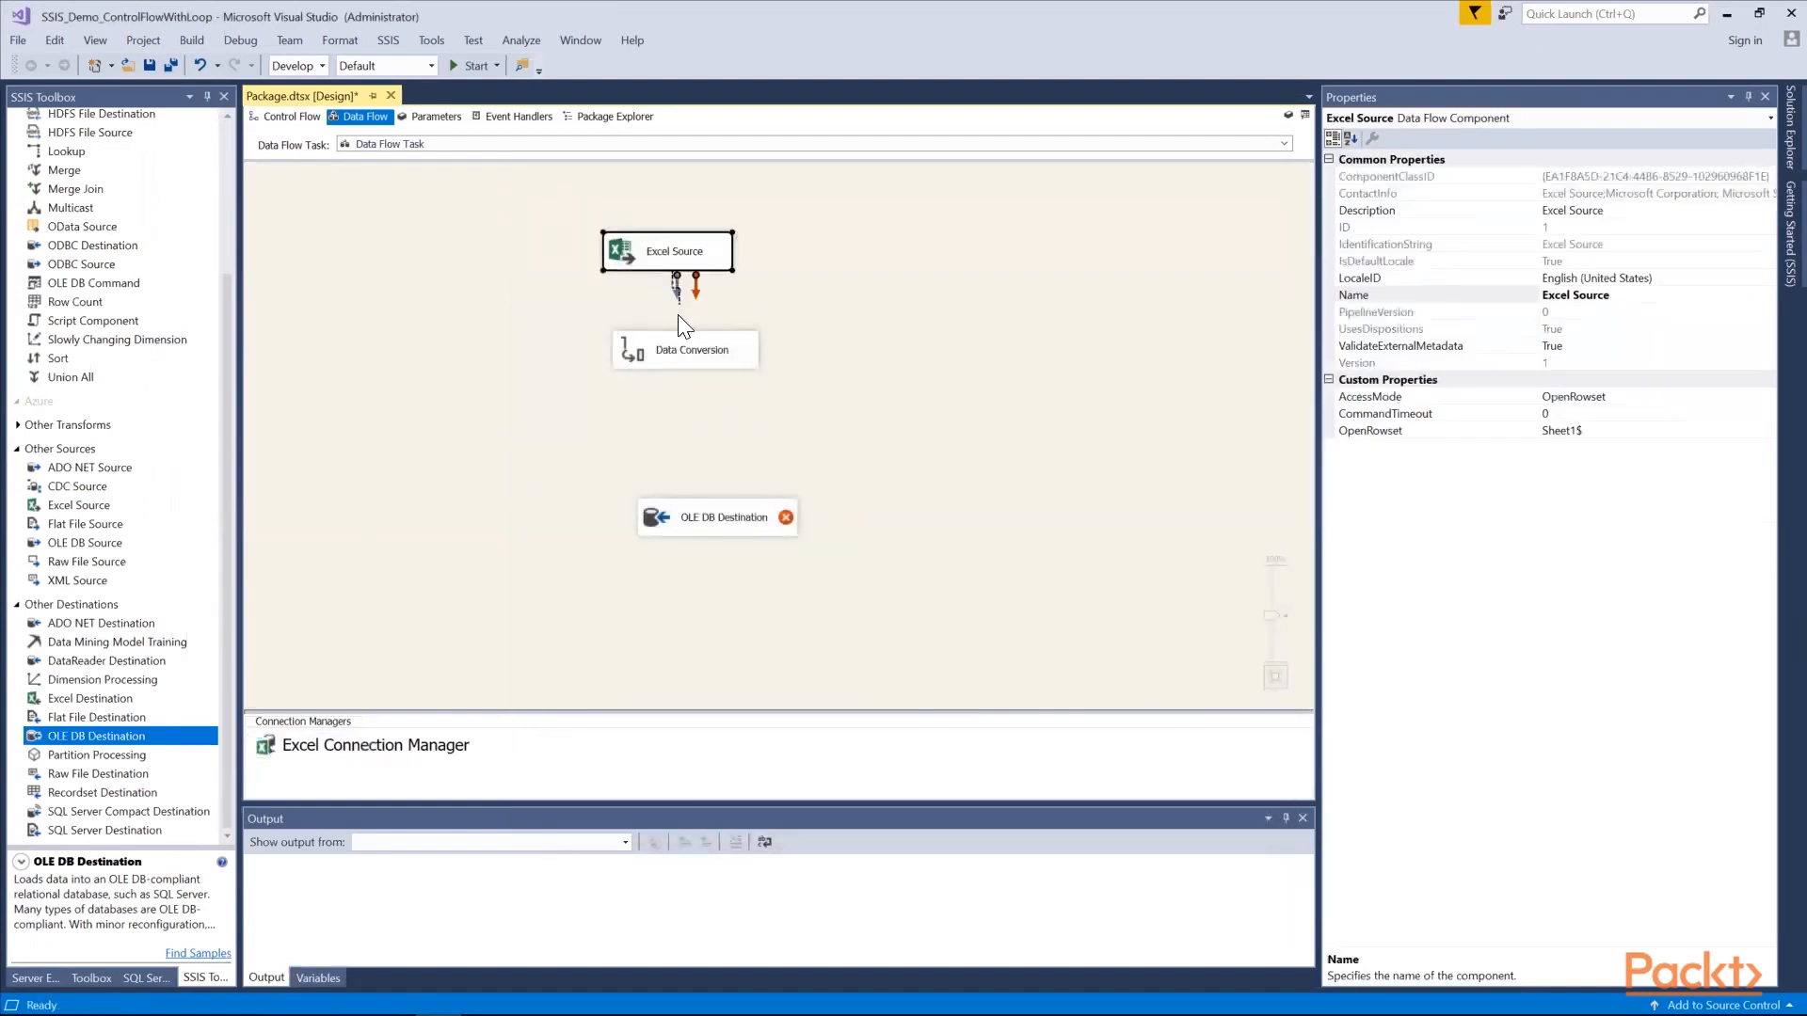
drag(682, 354, 682, 355)
double_click(681, 356)
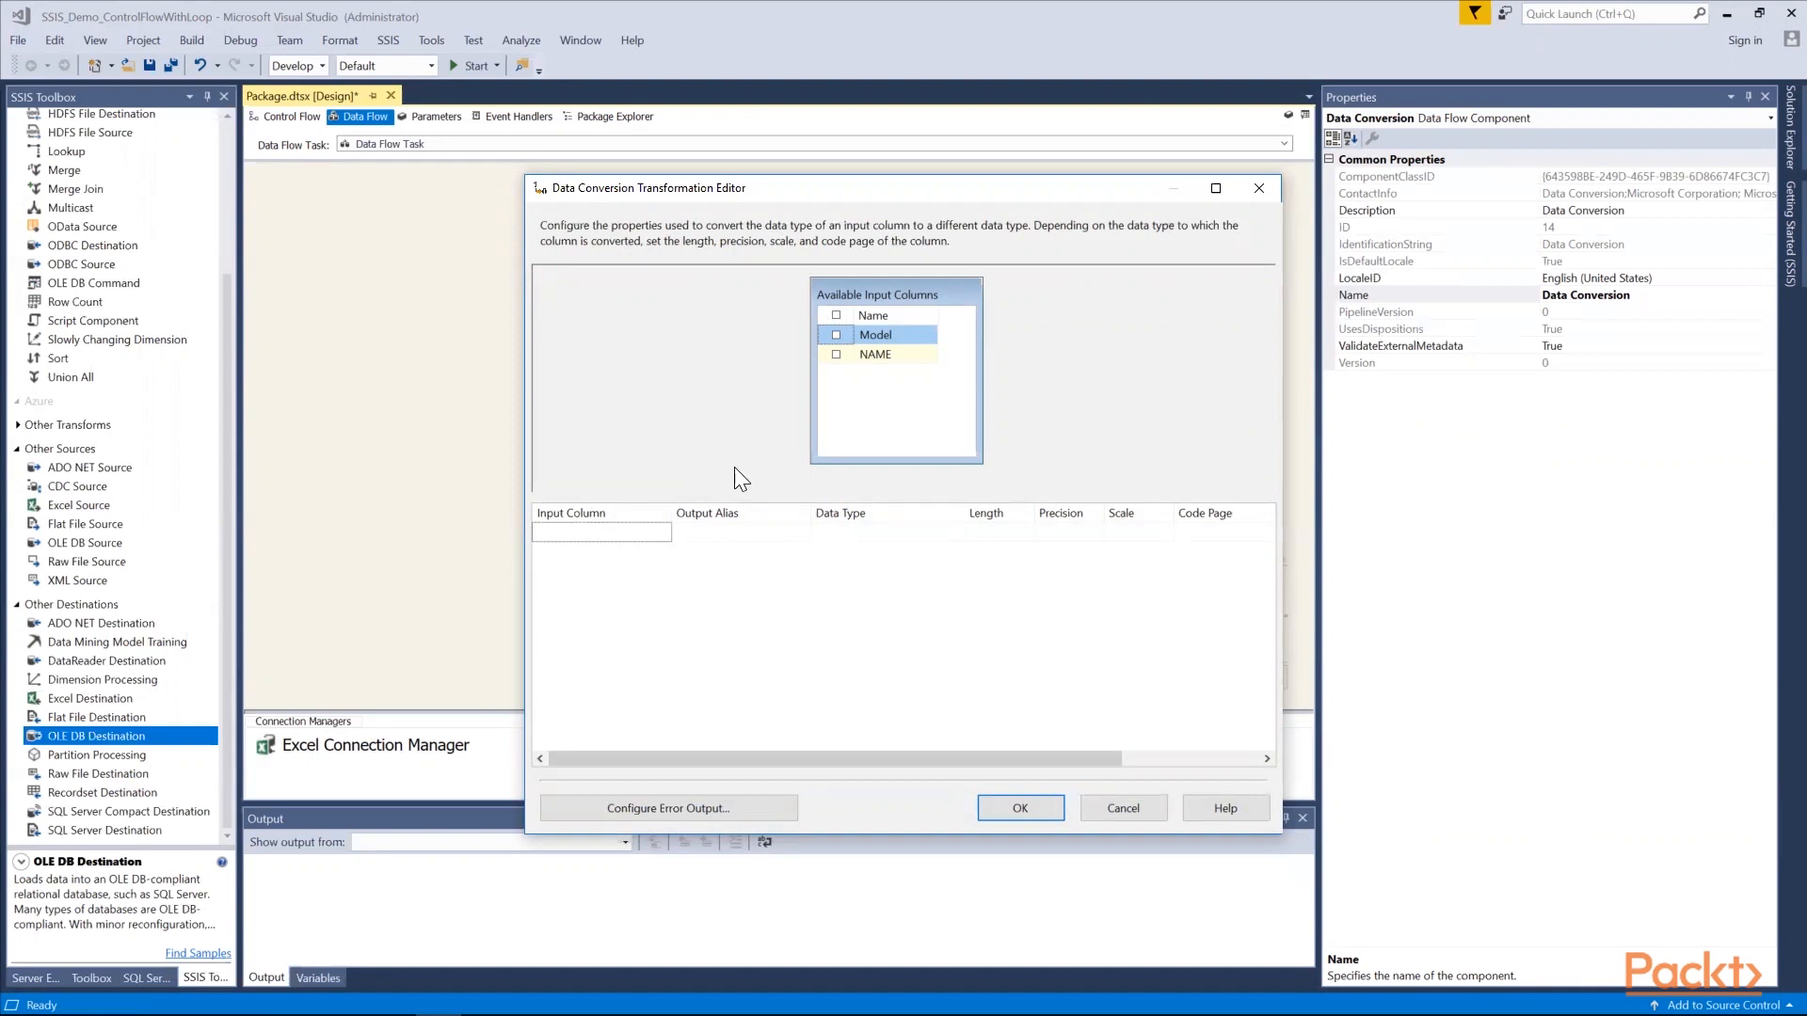
click(836, 336)
click(836, 354)
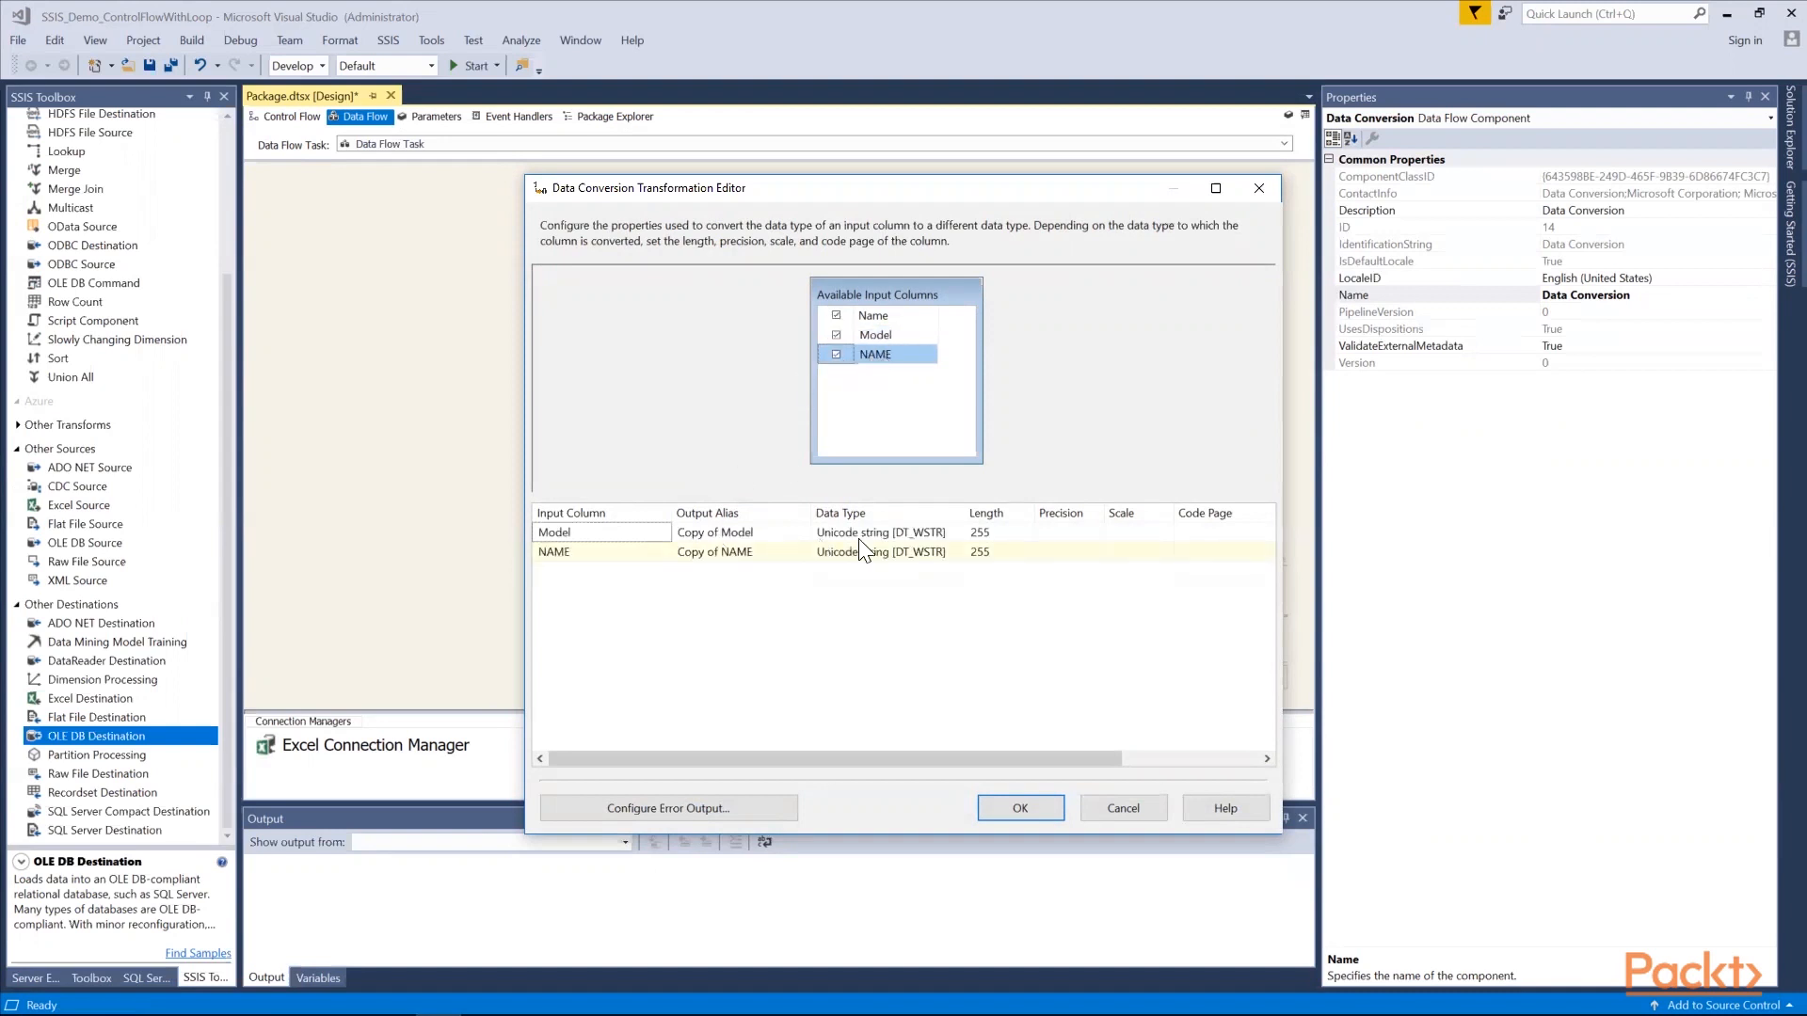
Convert both the Model and NAME columns to the string [DT_STR] data type in the Data Conversion
click(946, 533)
click(957, 533)
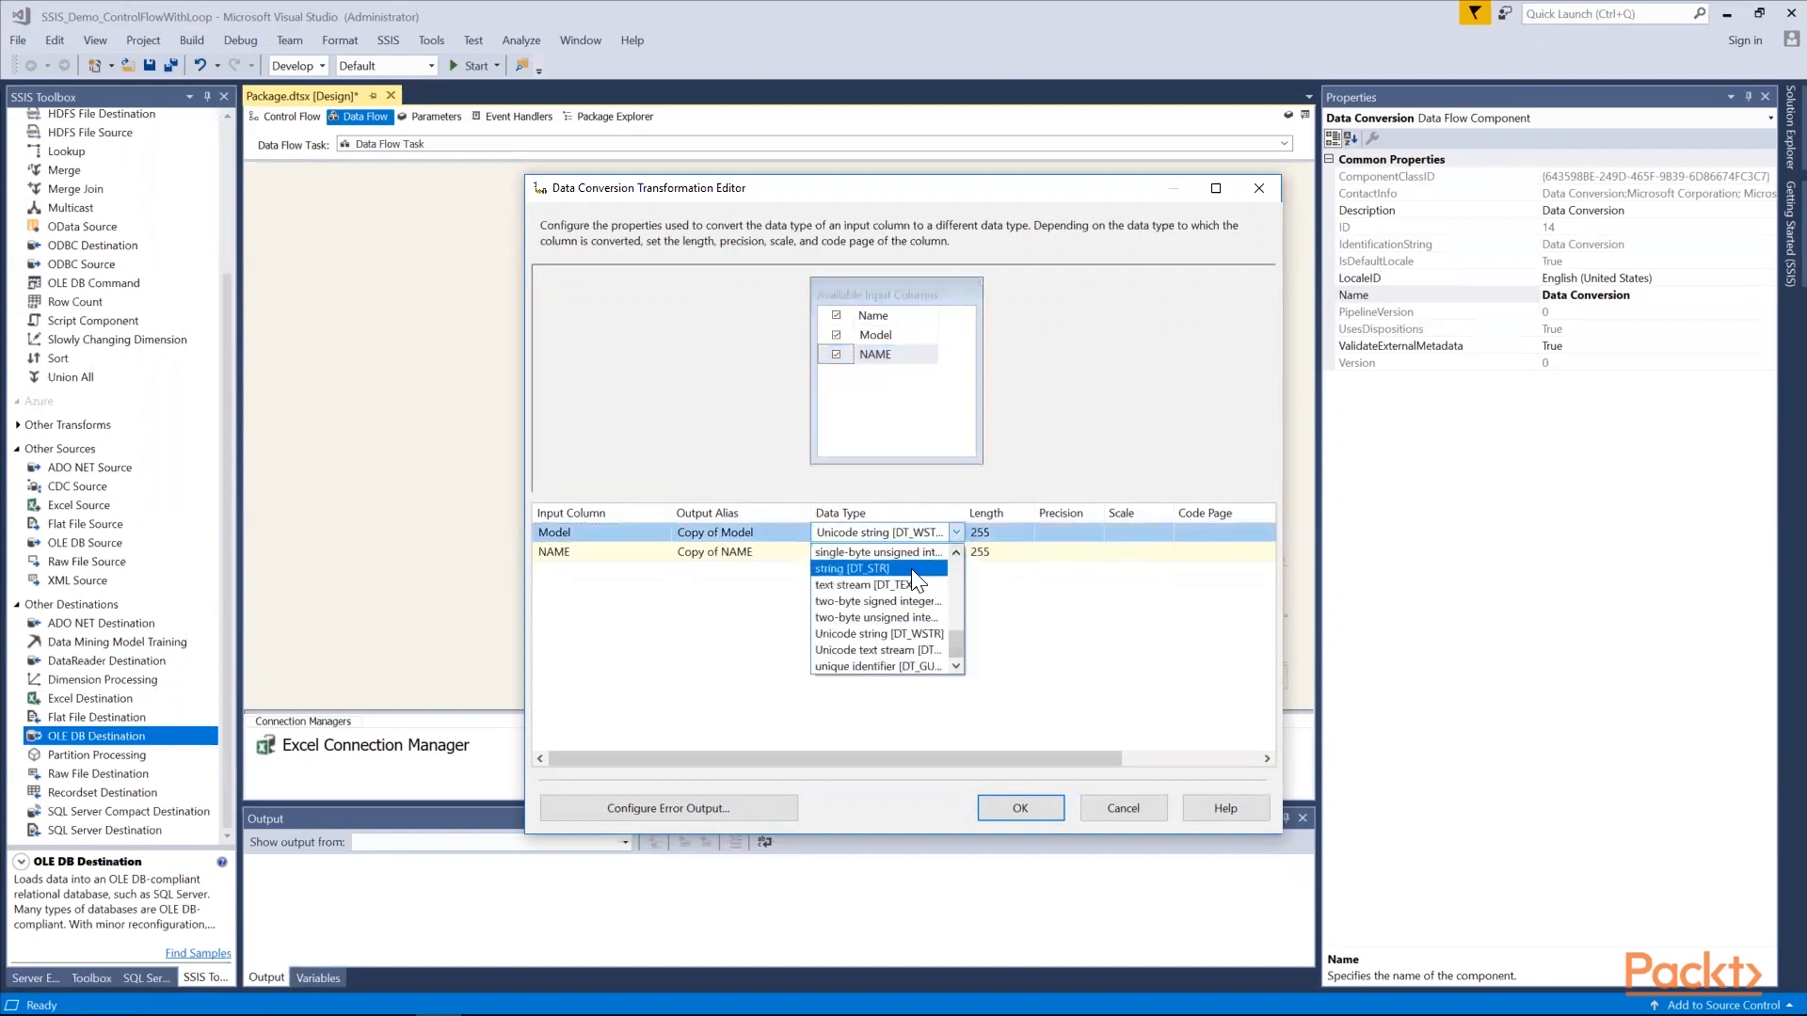
click(911, 568)
click(946, 555)
click(956, 552)
click(920, 585)
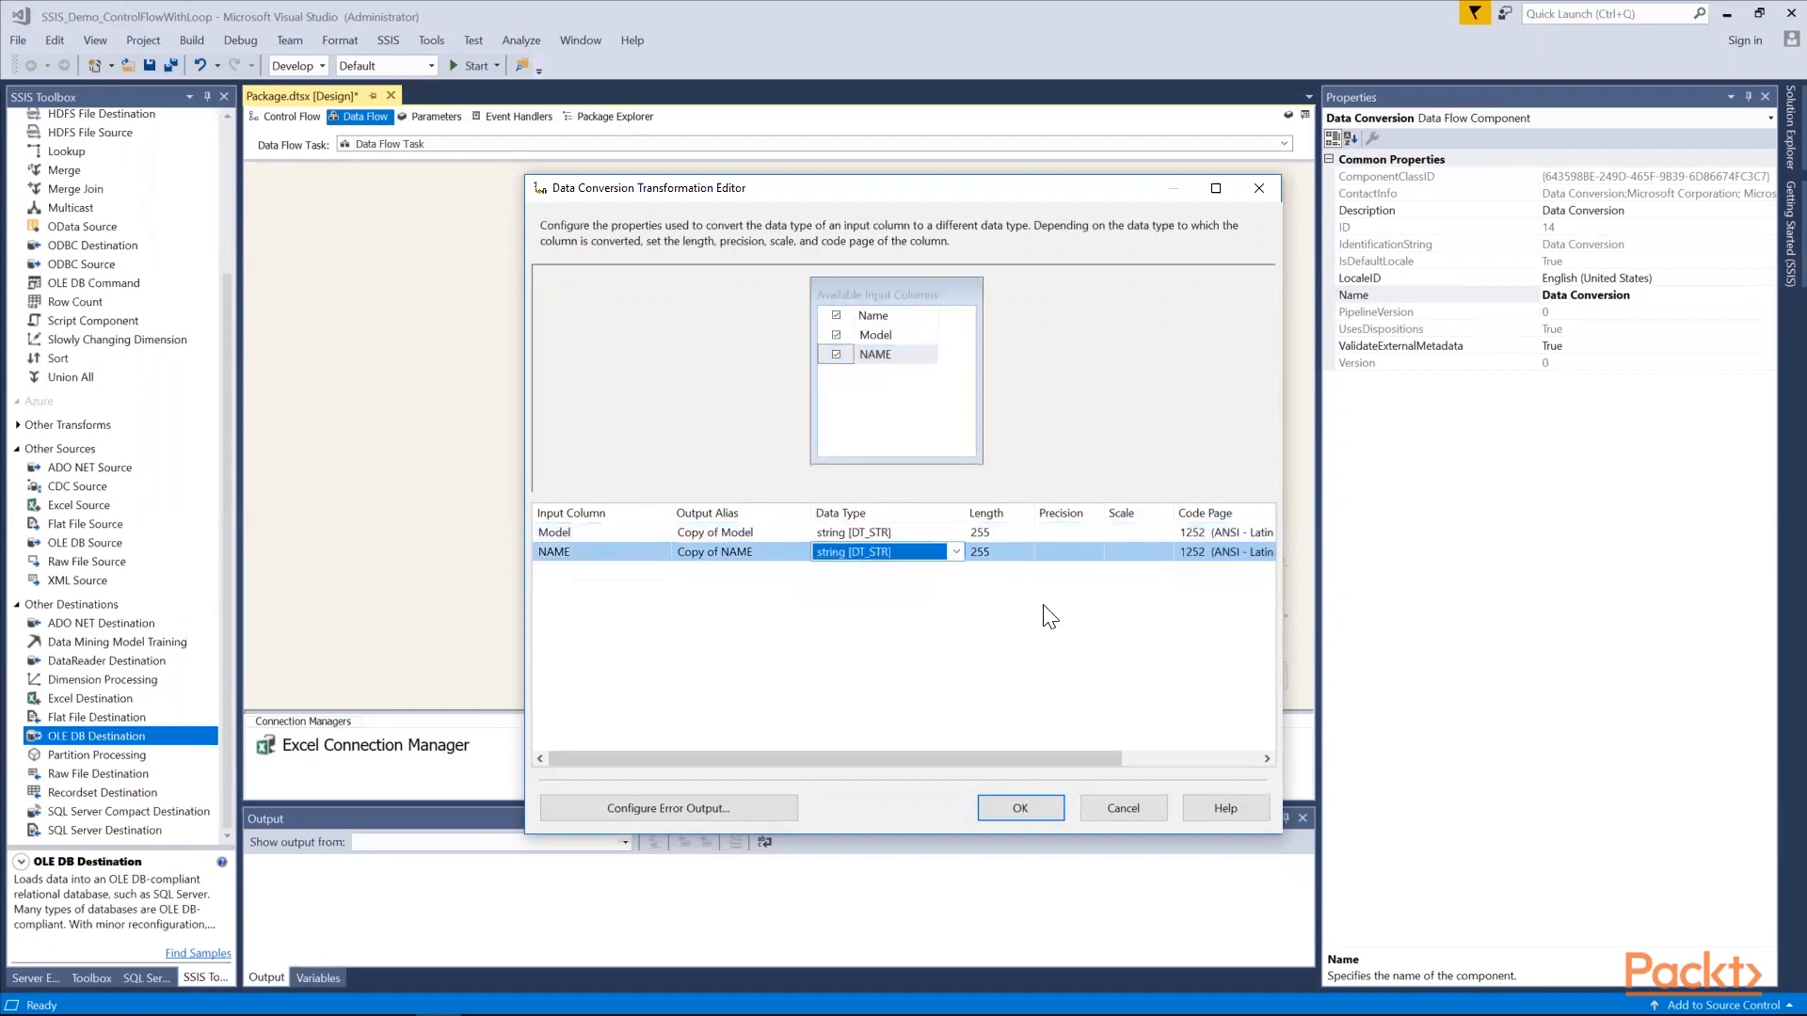
click(1021, 808)
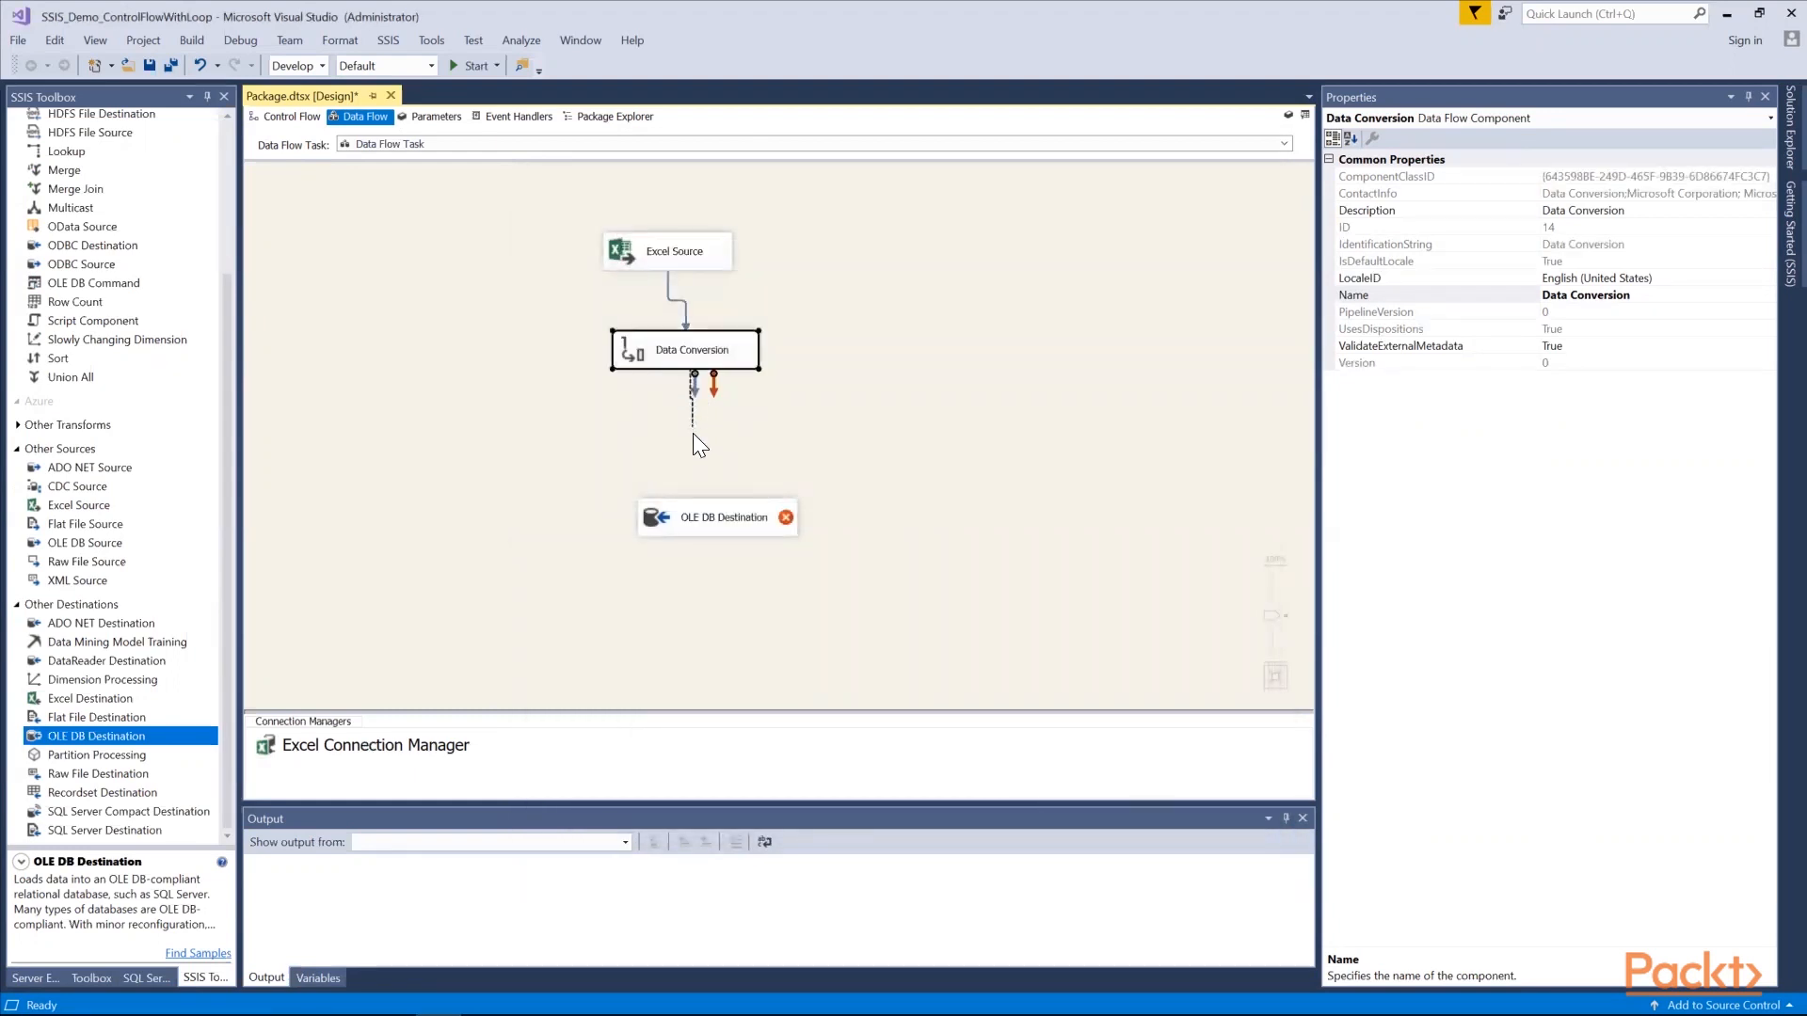
Connect the Data Conversion to the OLE DB Destination and start a new OLE DB connection for the destination
drag(708, 497, 713, 510)
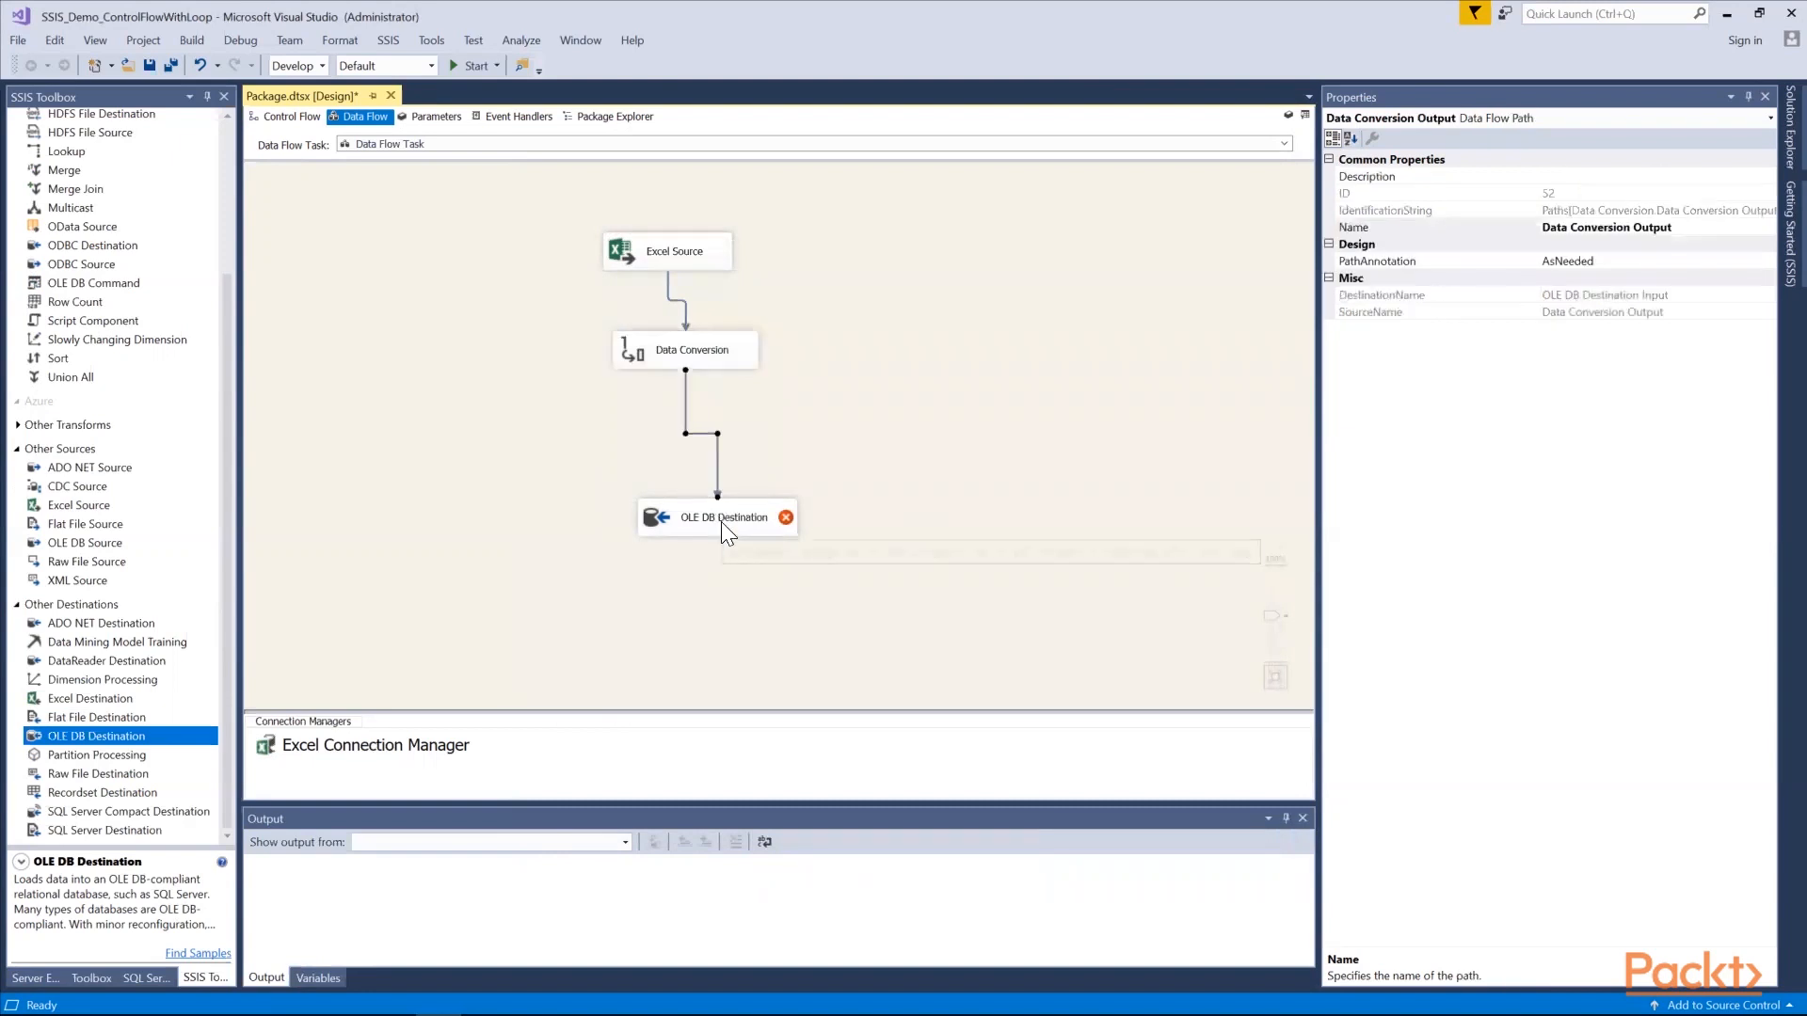
double_click(725, 532)
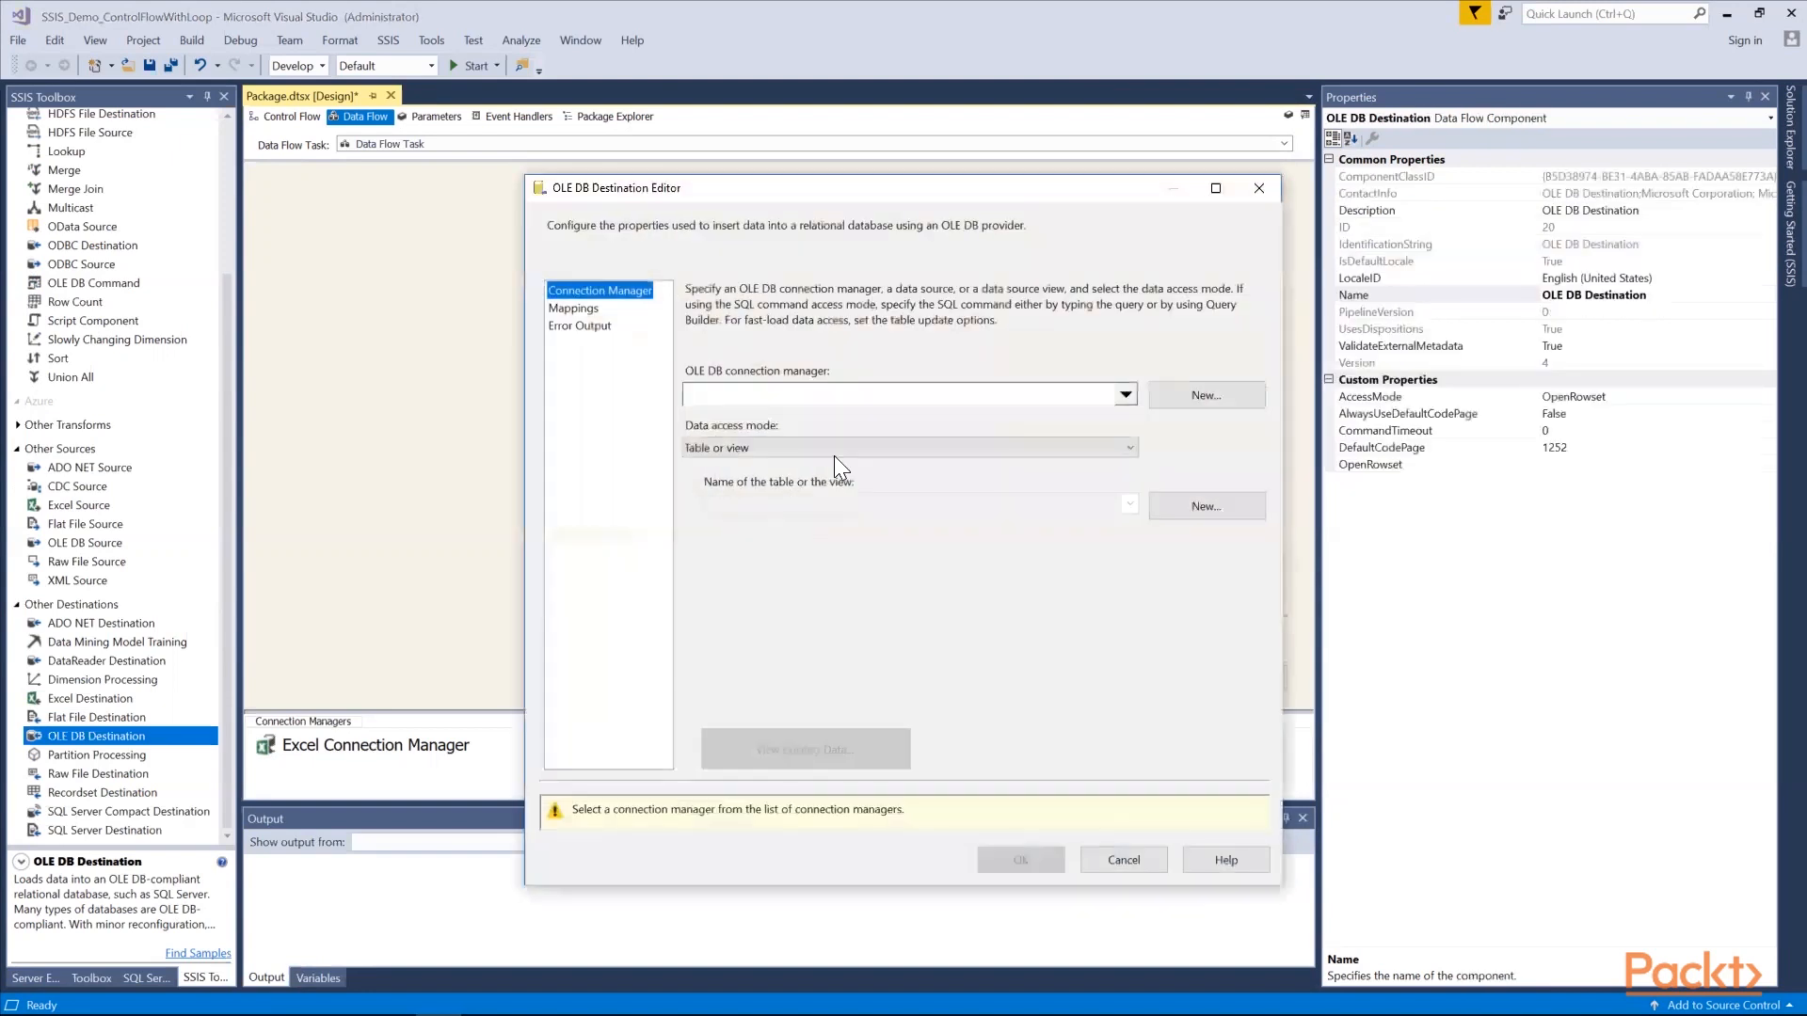
click(1126, 396)
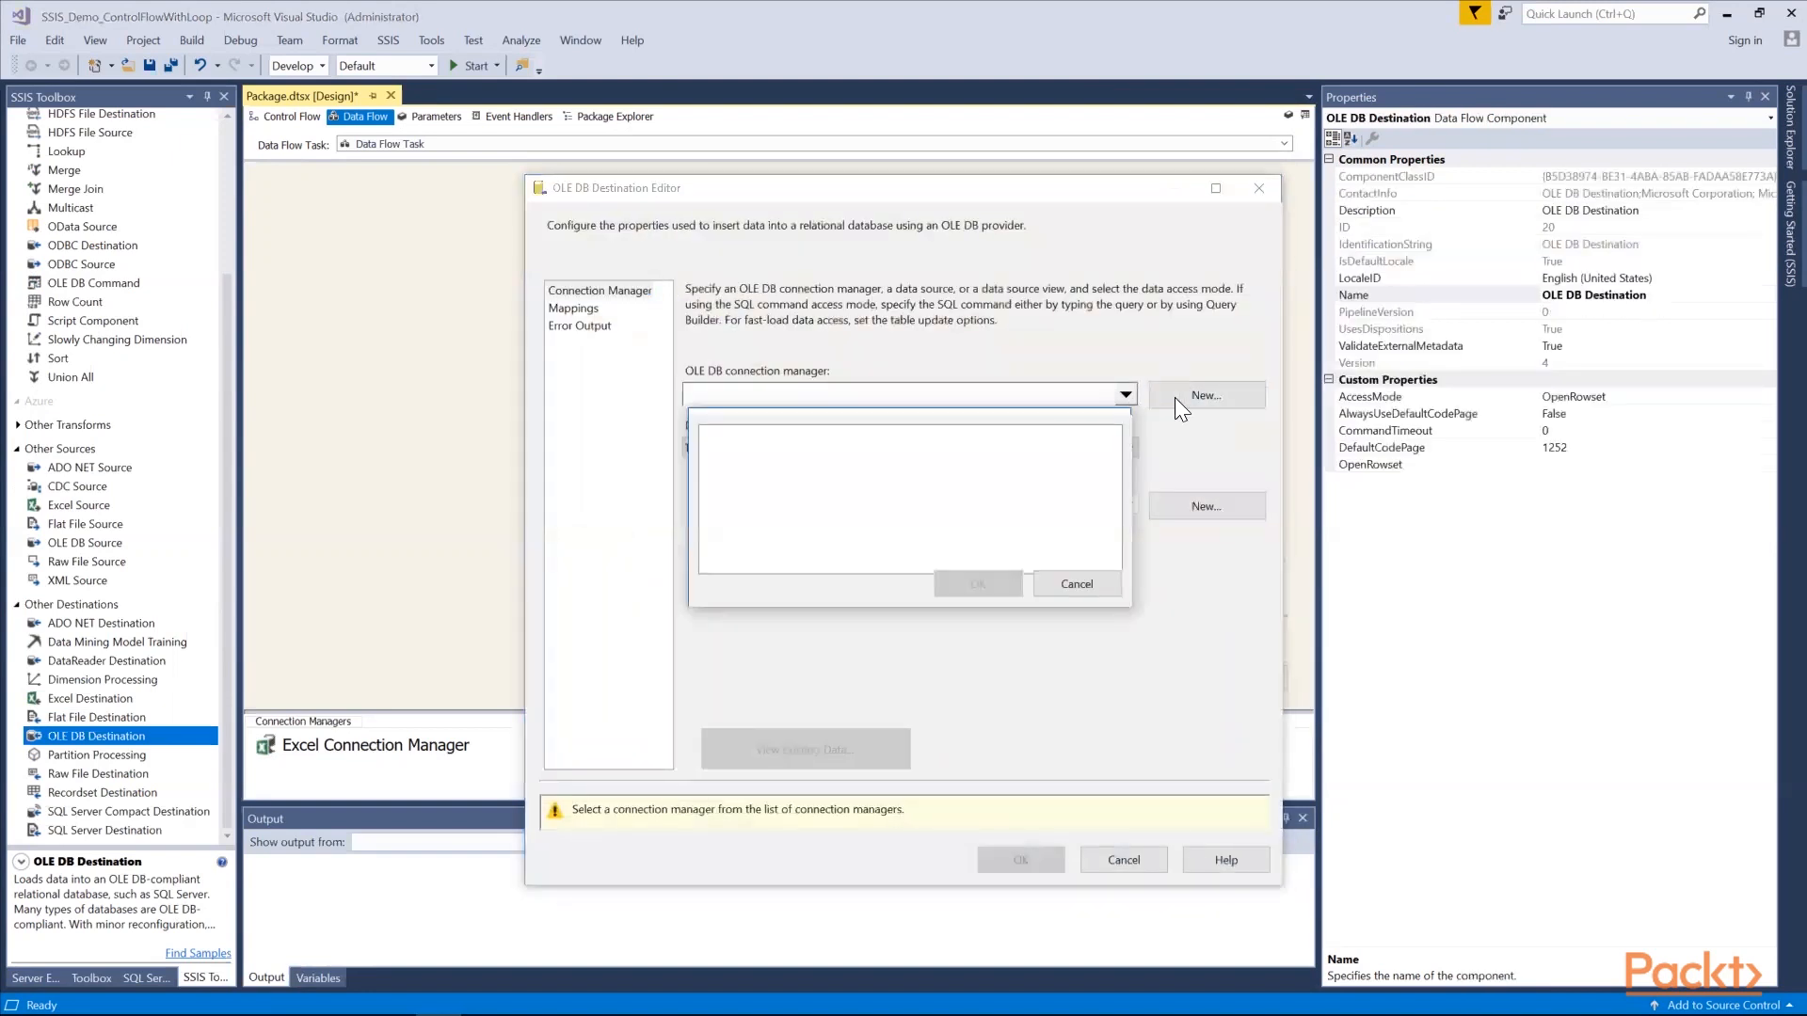
click(1092, 582)
click(1188, 397)
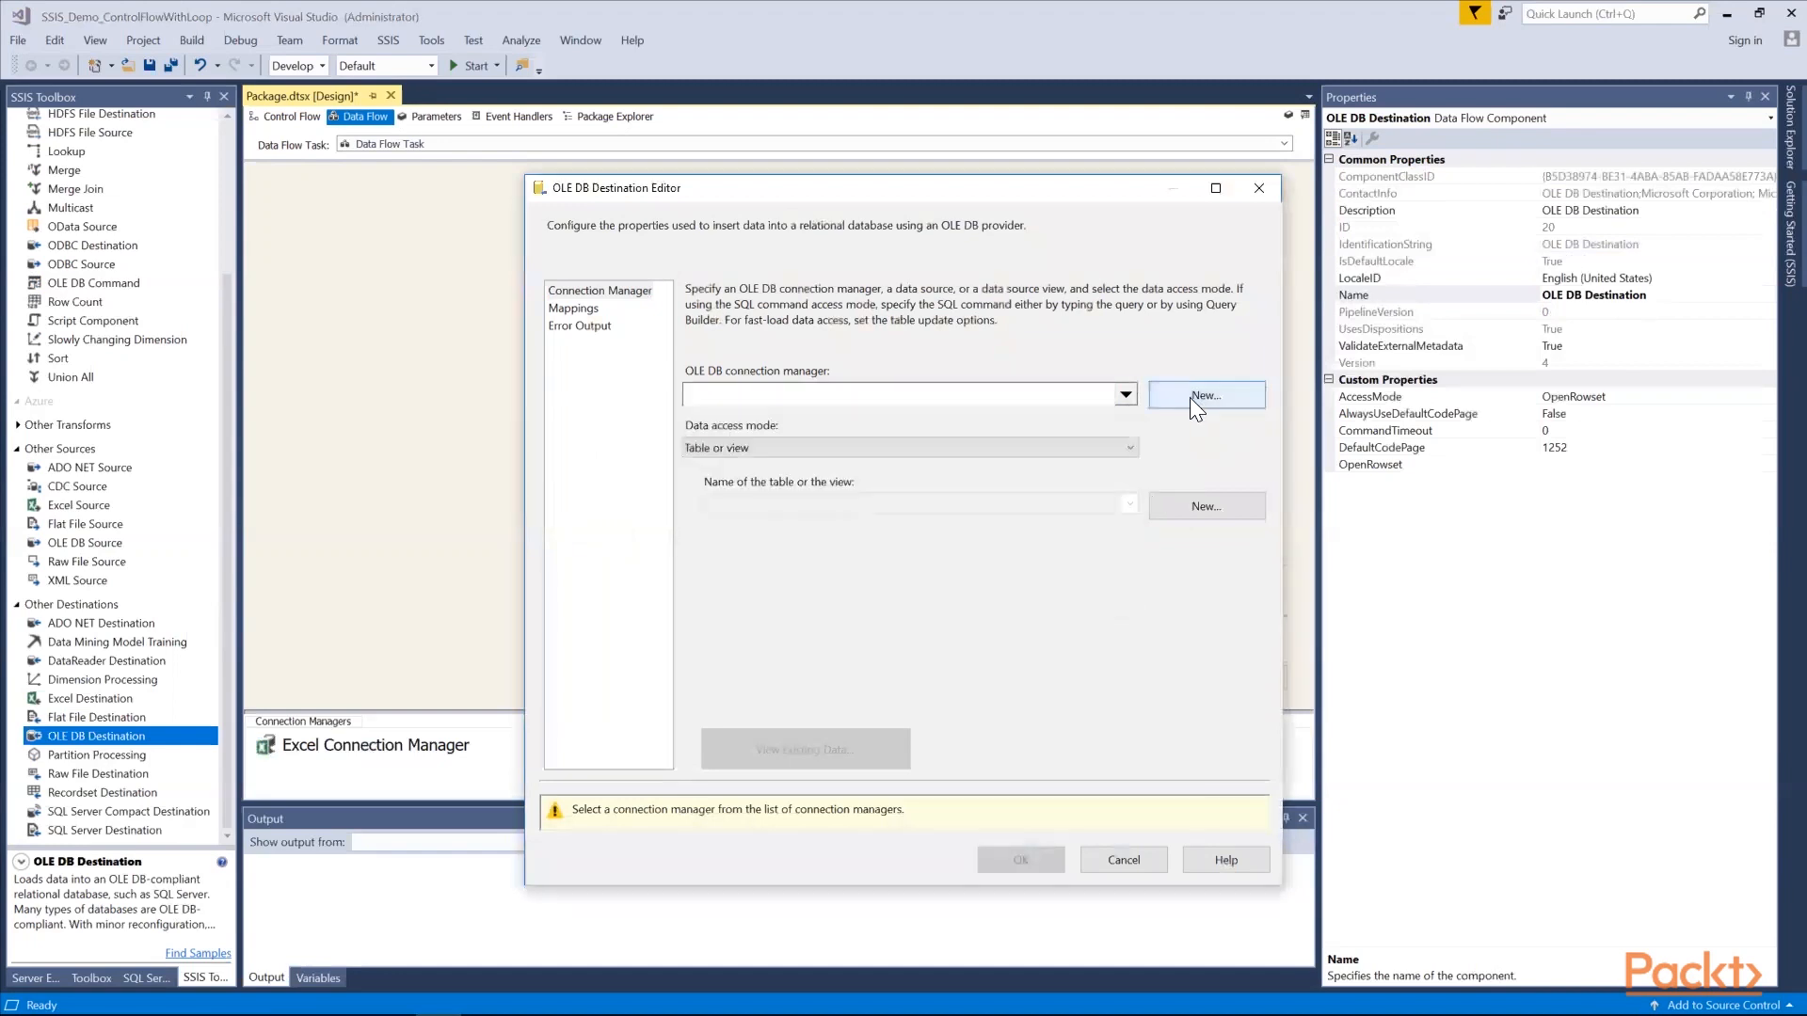
click(1022, 707)
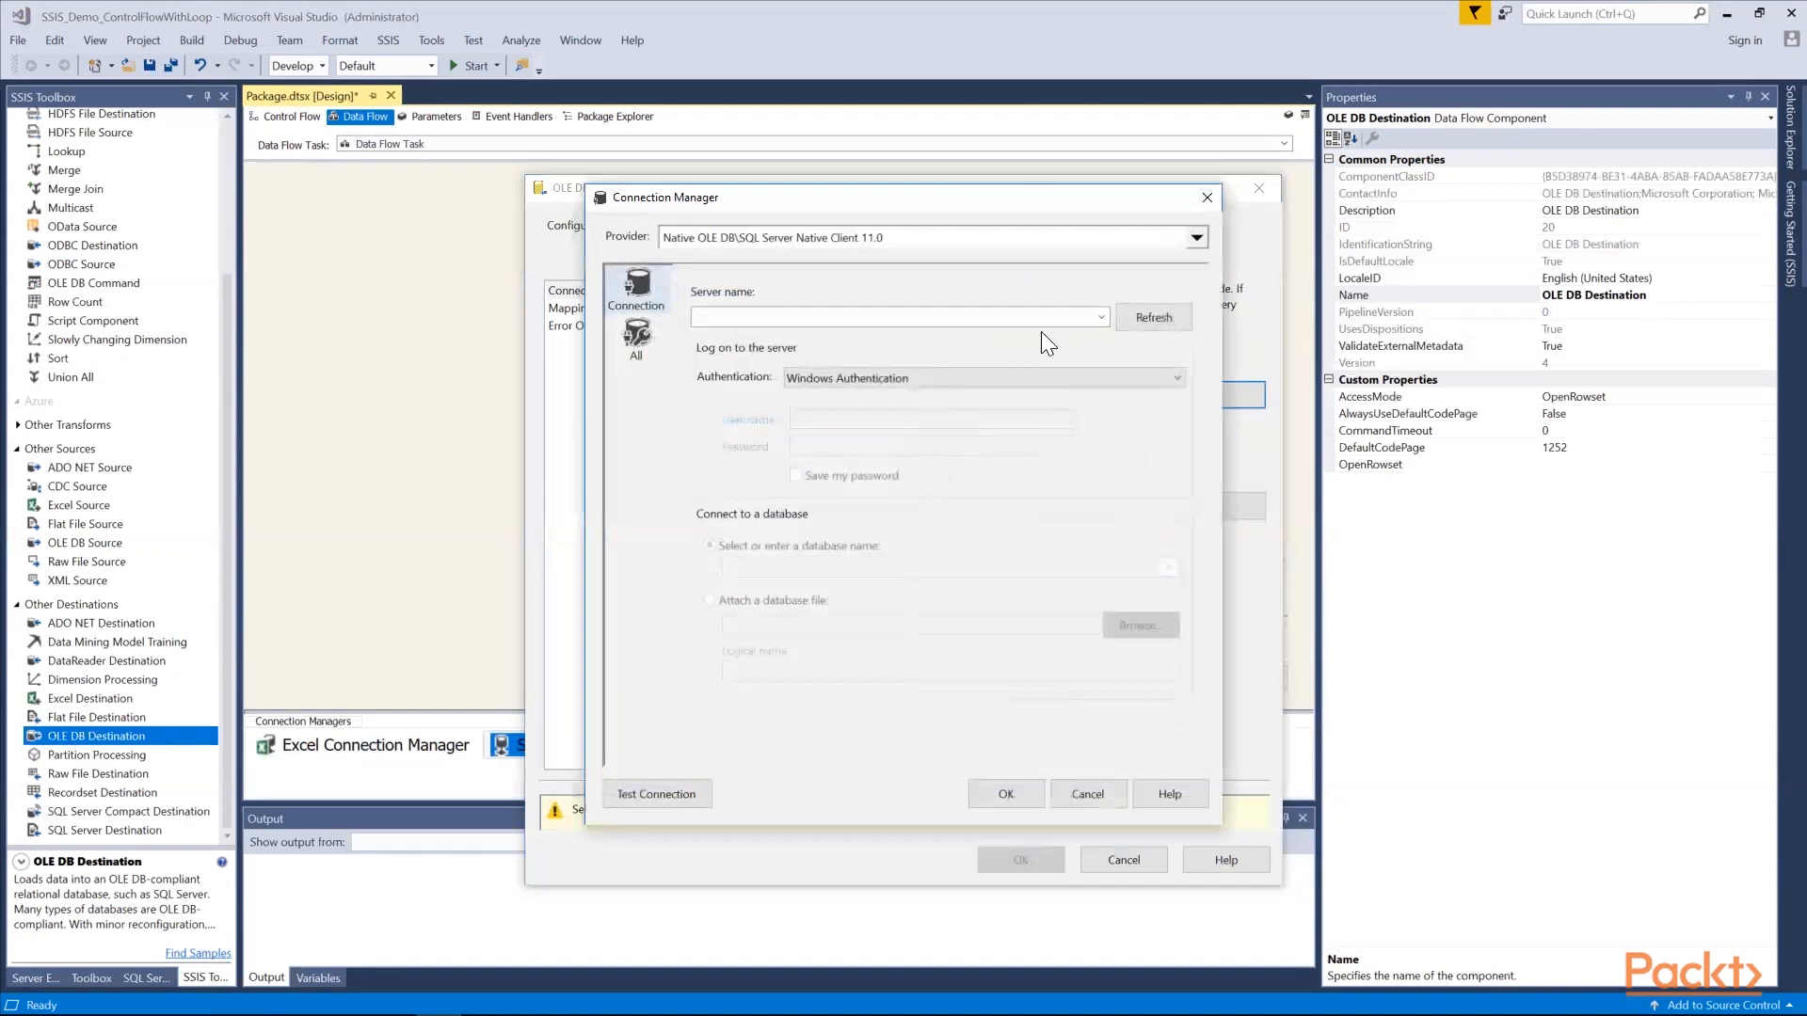
Configure the OLE DB connection to SSISDatabase on the SQLSERVER2019 instance, test it and use it for the destination
click(1107, 315)
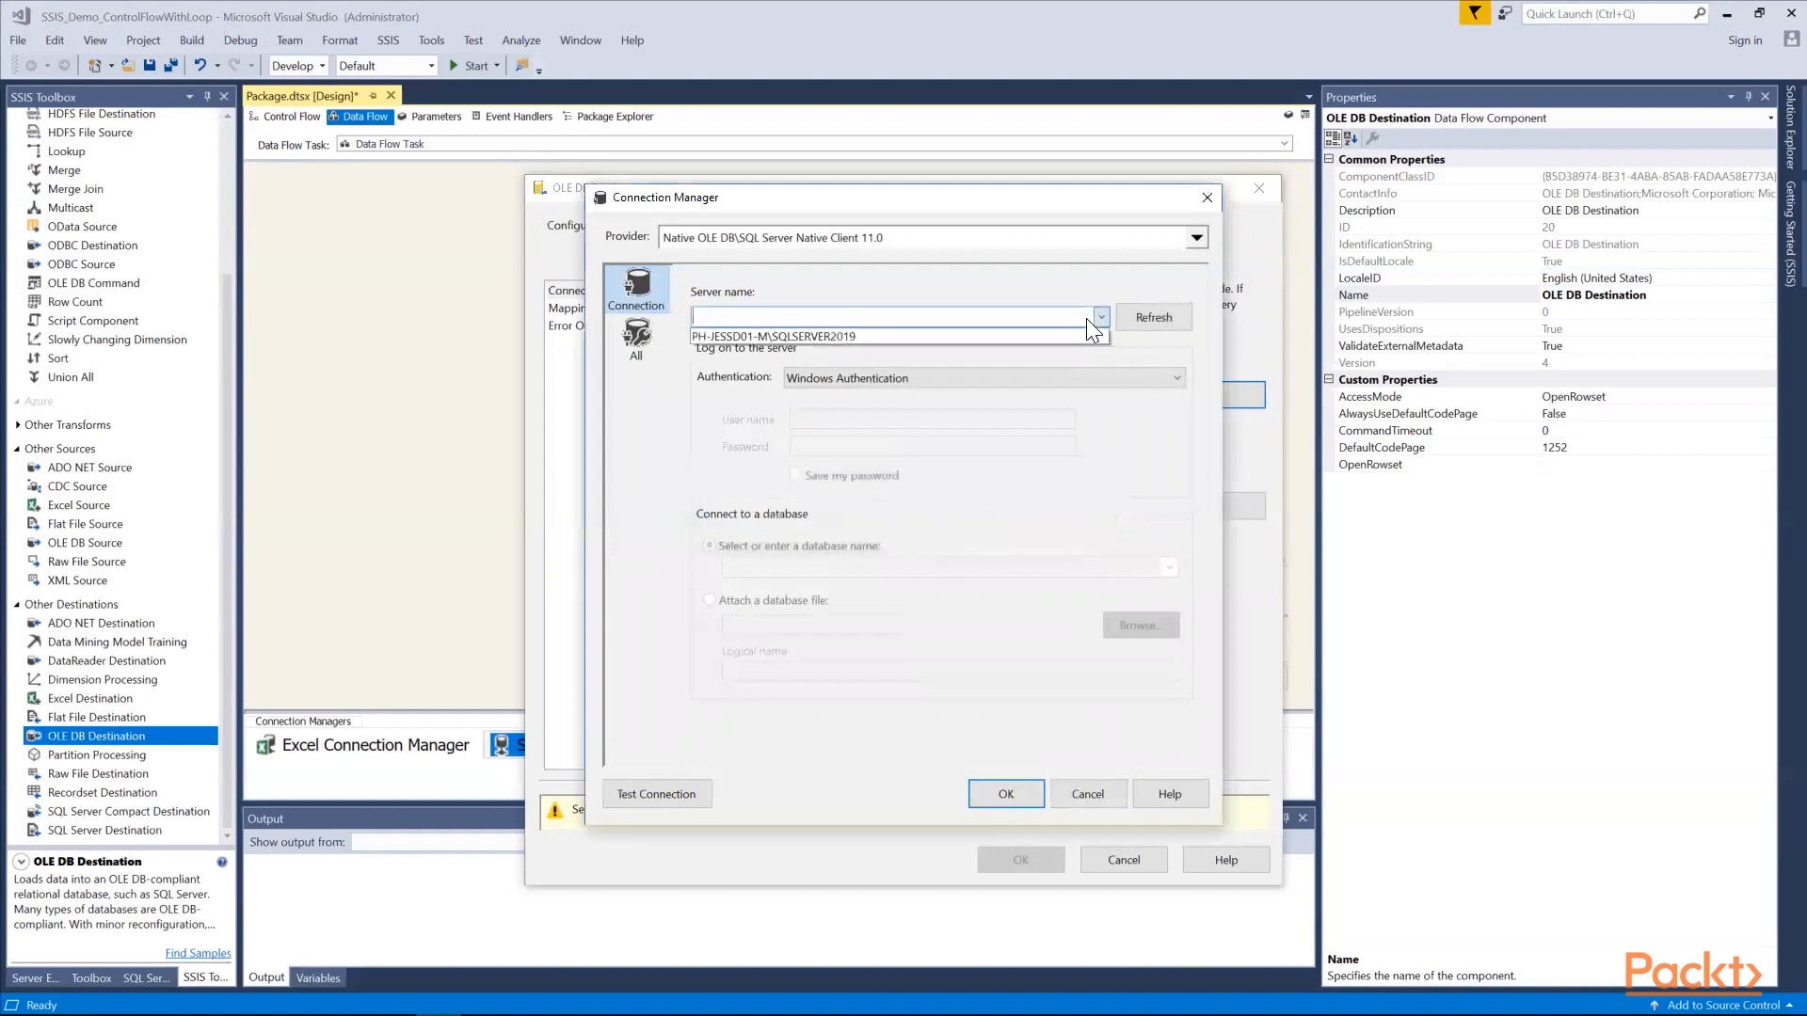
click(1082, 329)
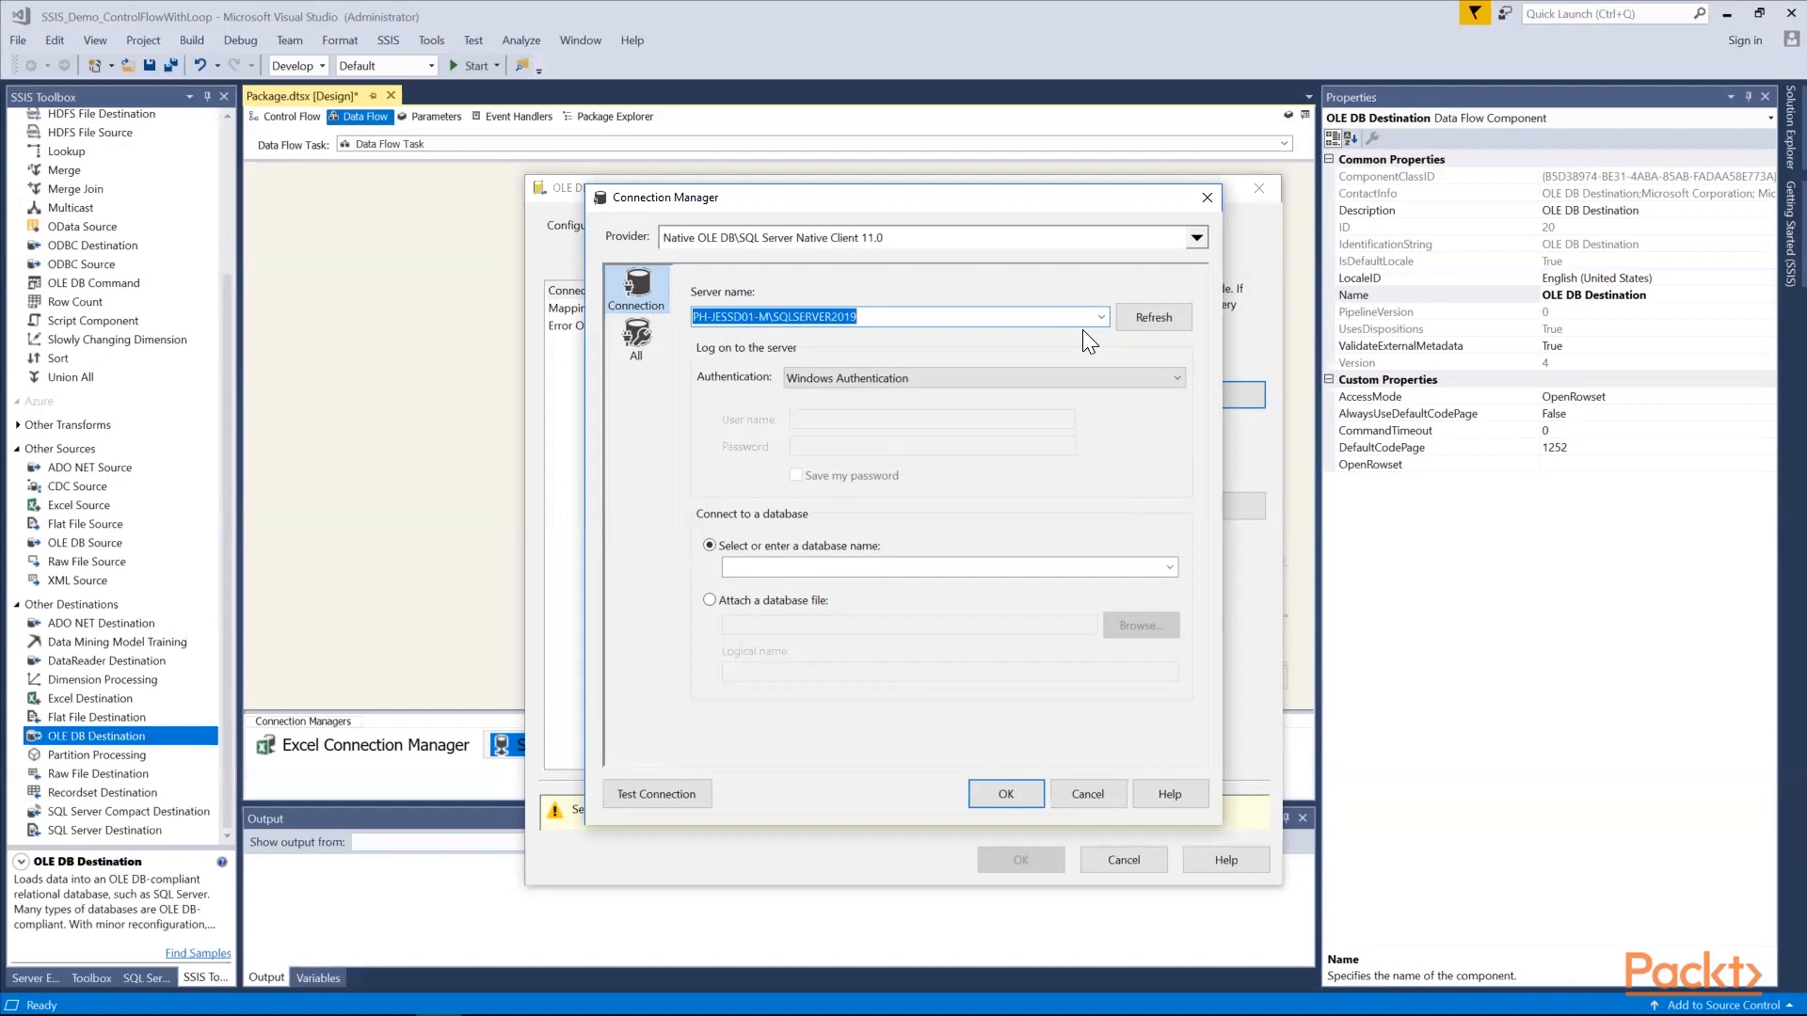
click(1170, 566)
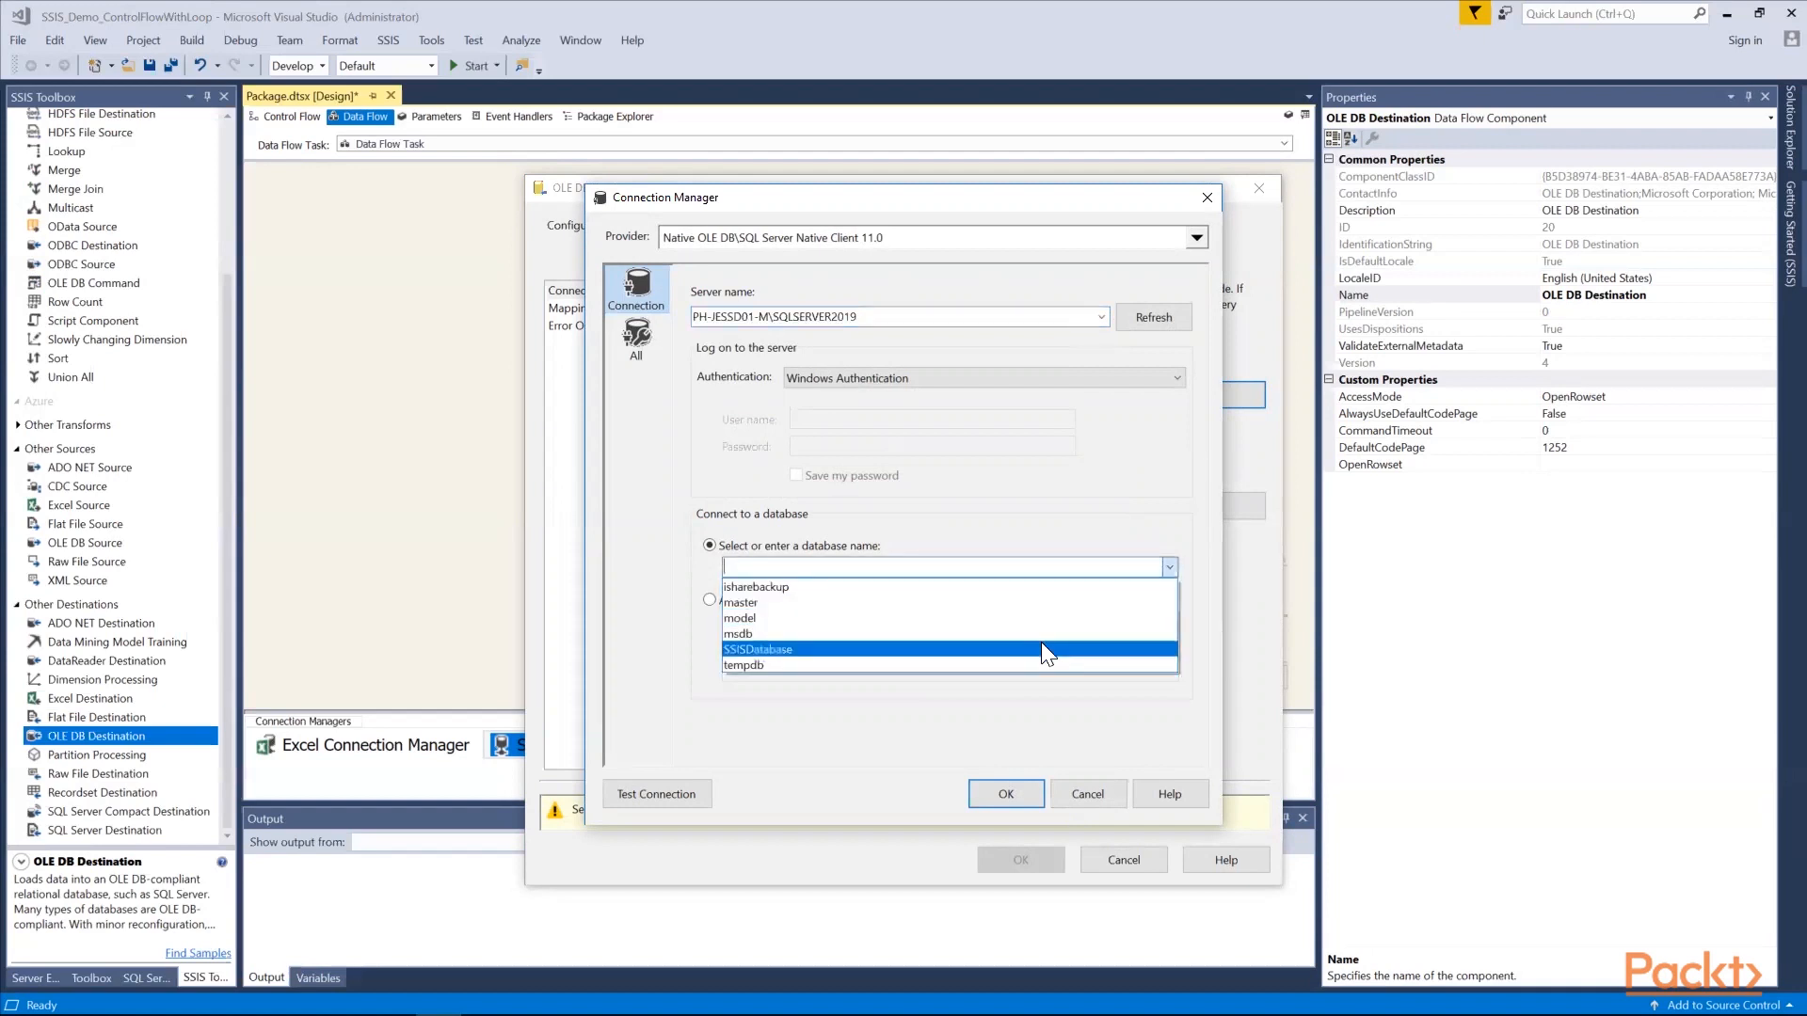
click(1041, 649)
click(700, 785)
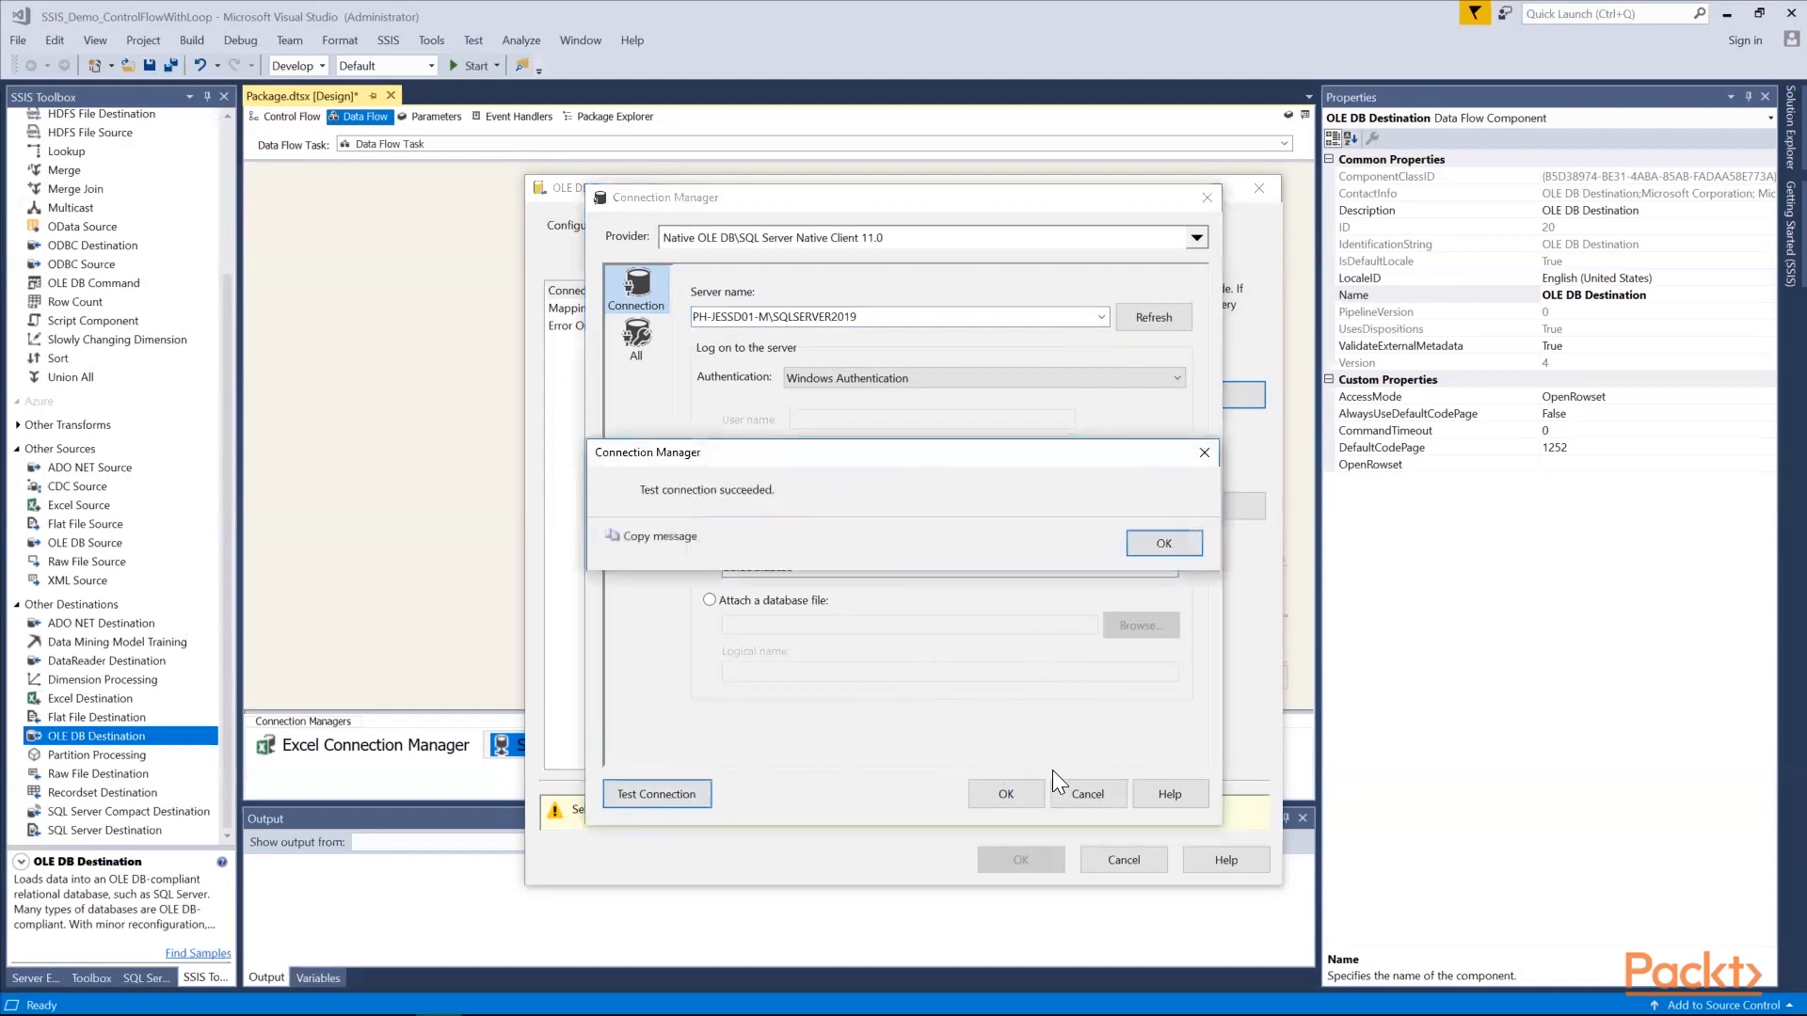
click(1177, 550)
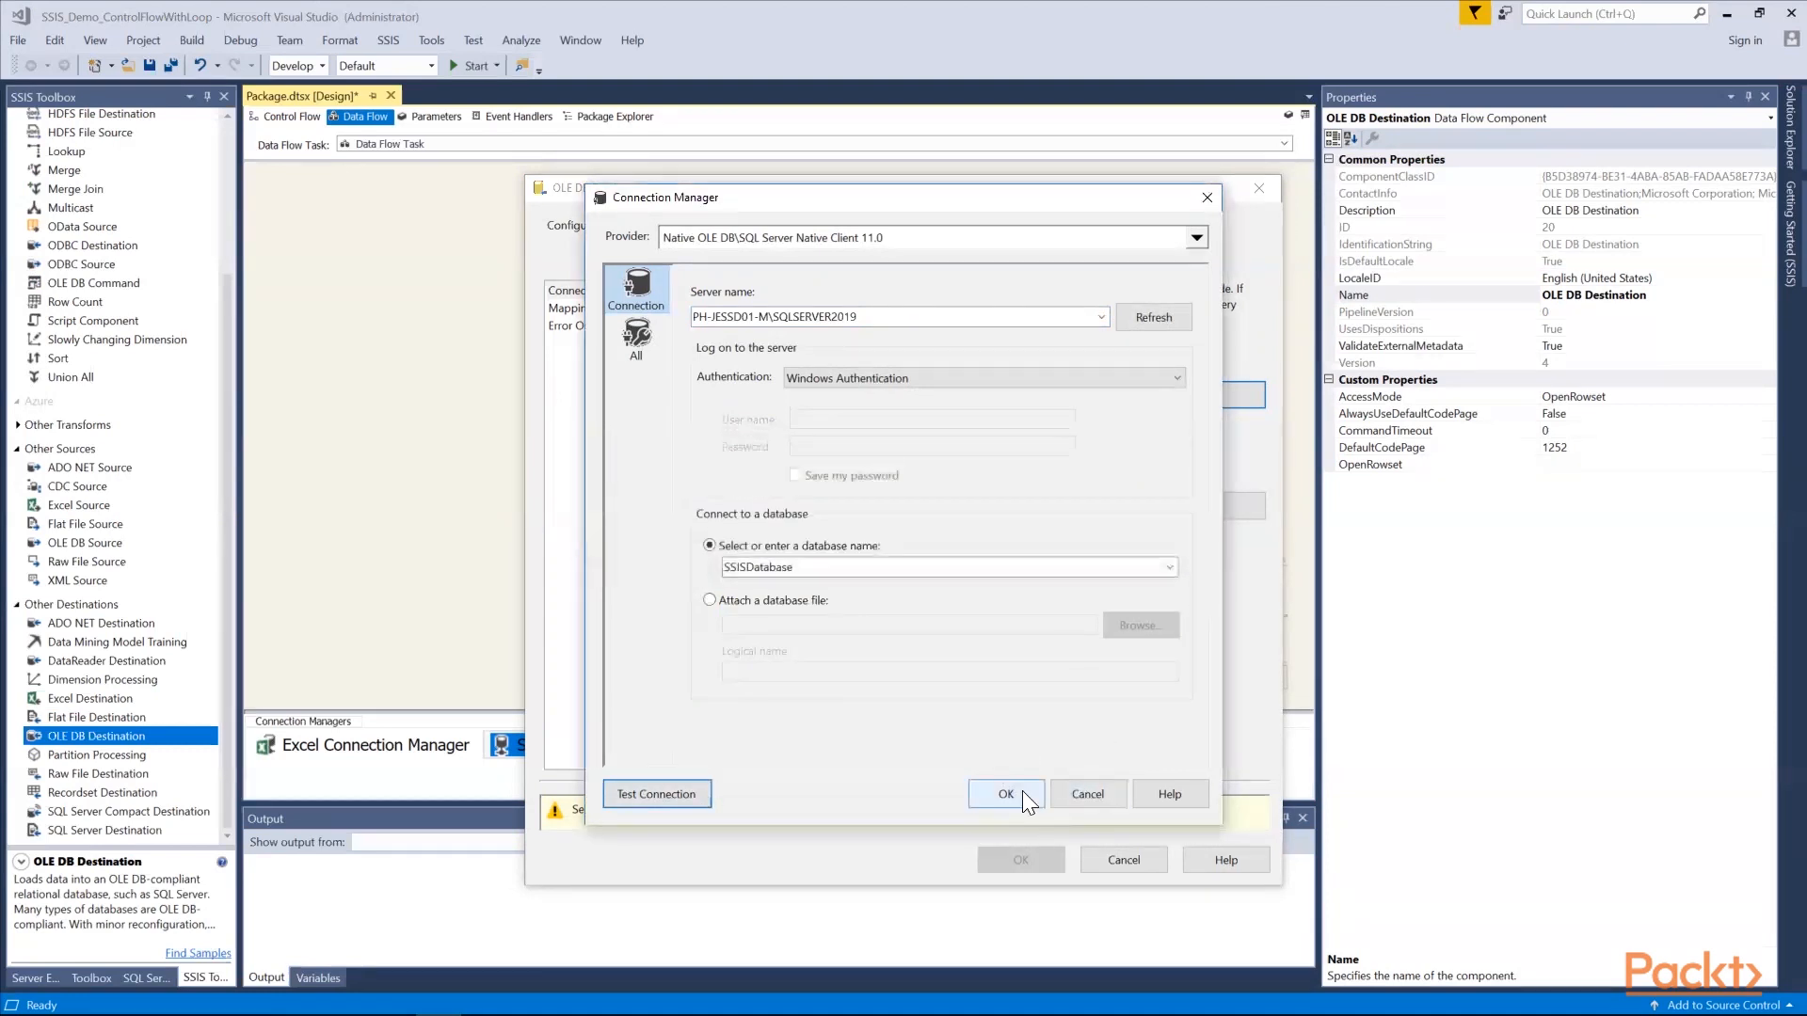
click(1006, 793)
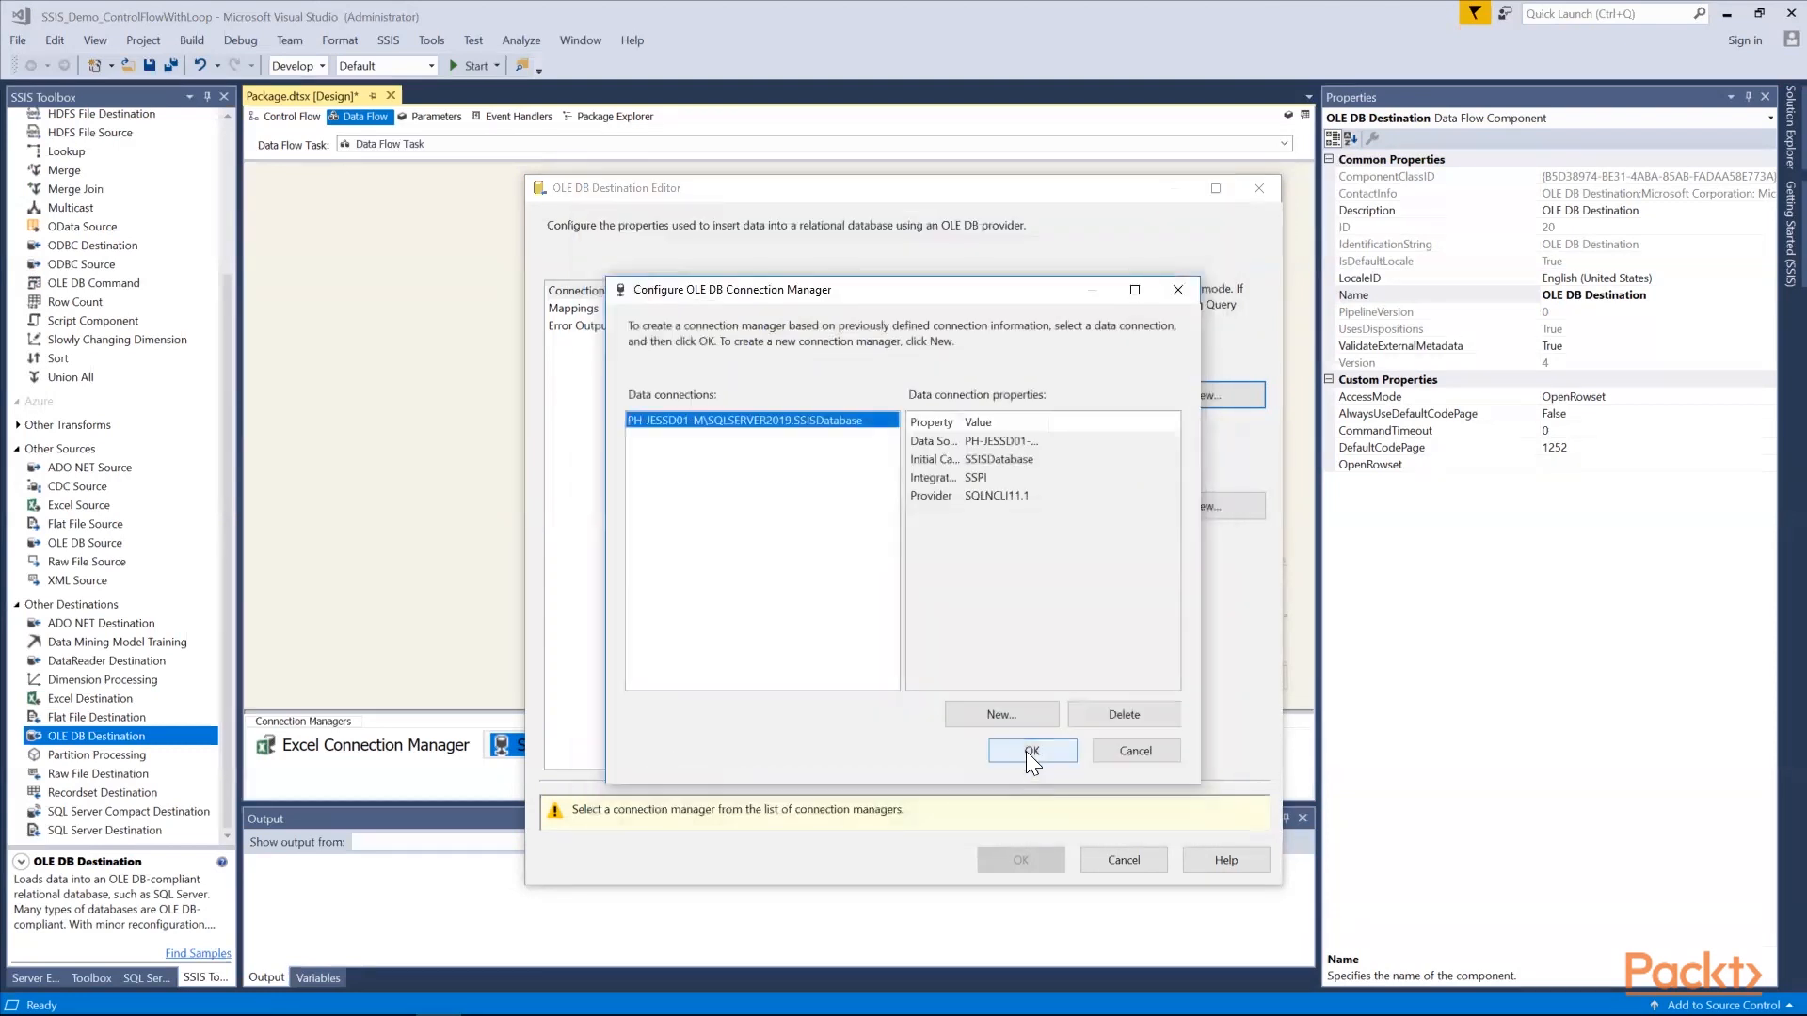
click(1030, 751)
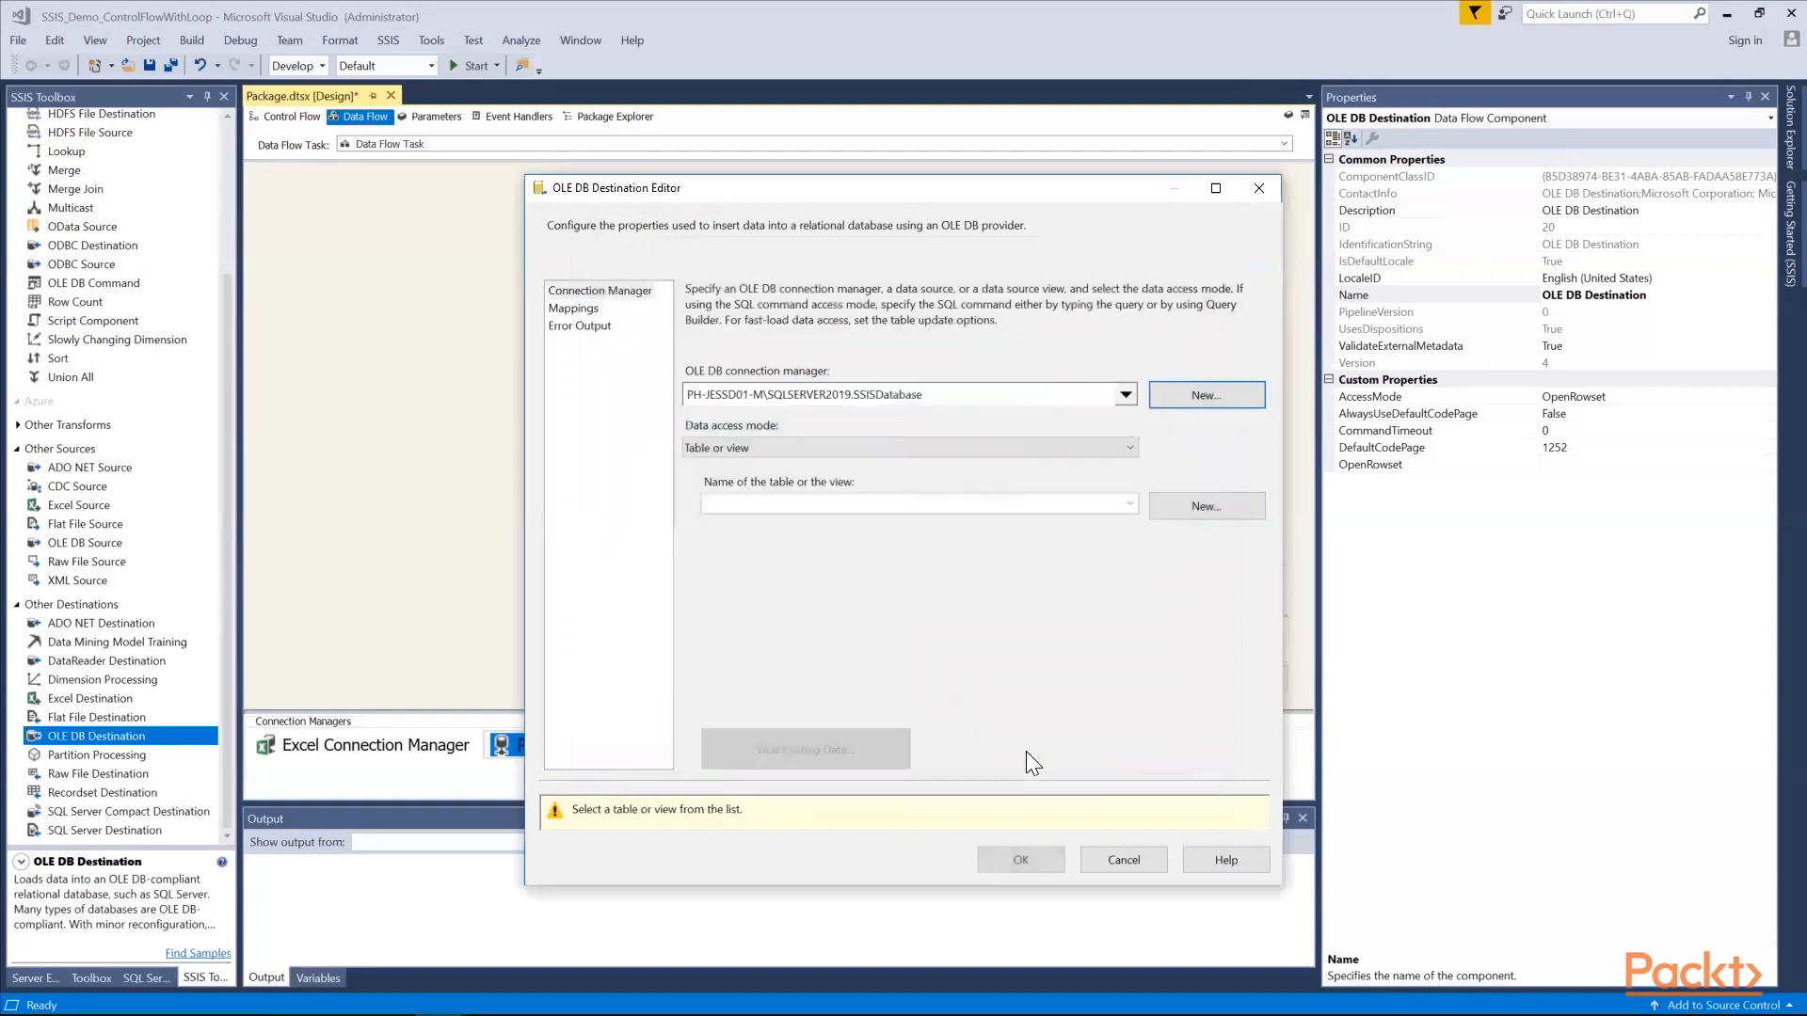
Set [dbo].[tblCar] as the destination table, replacing the default mapping with Copy of Model to Model and Copy of NAME to CarName
click(1130, 506)
click(1073, 518)
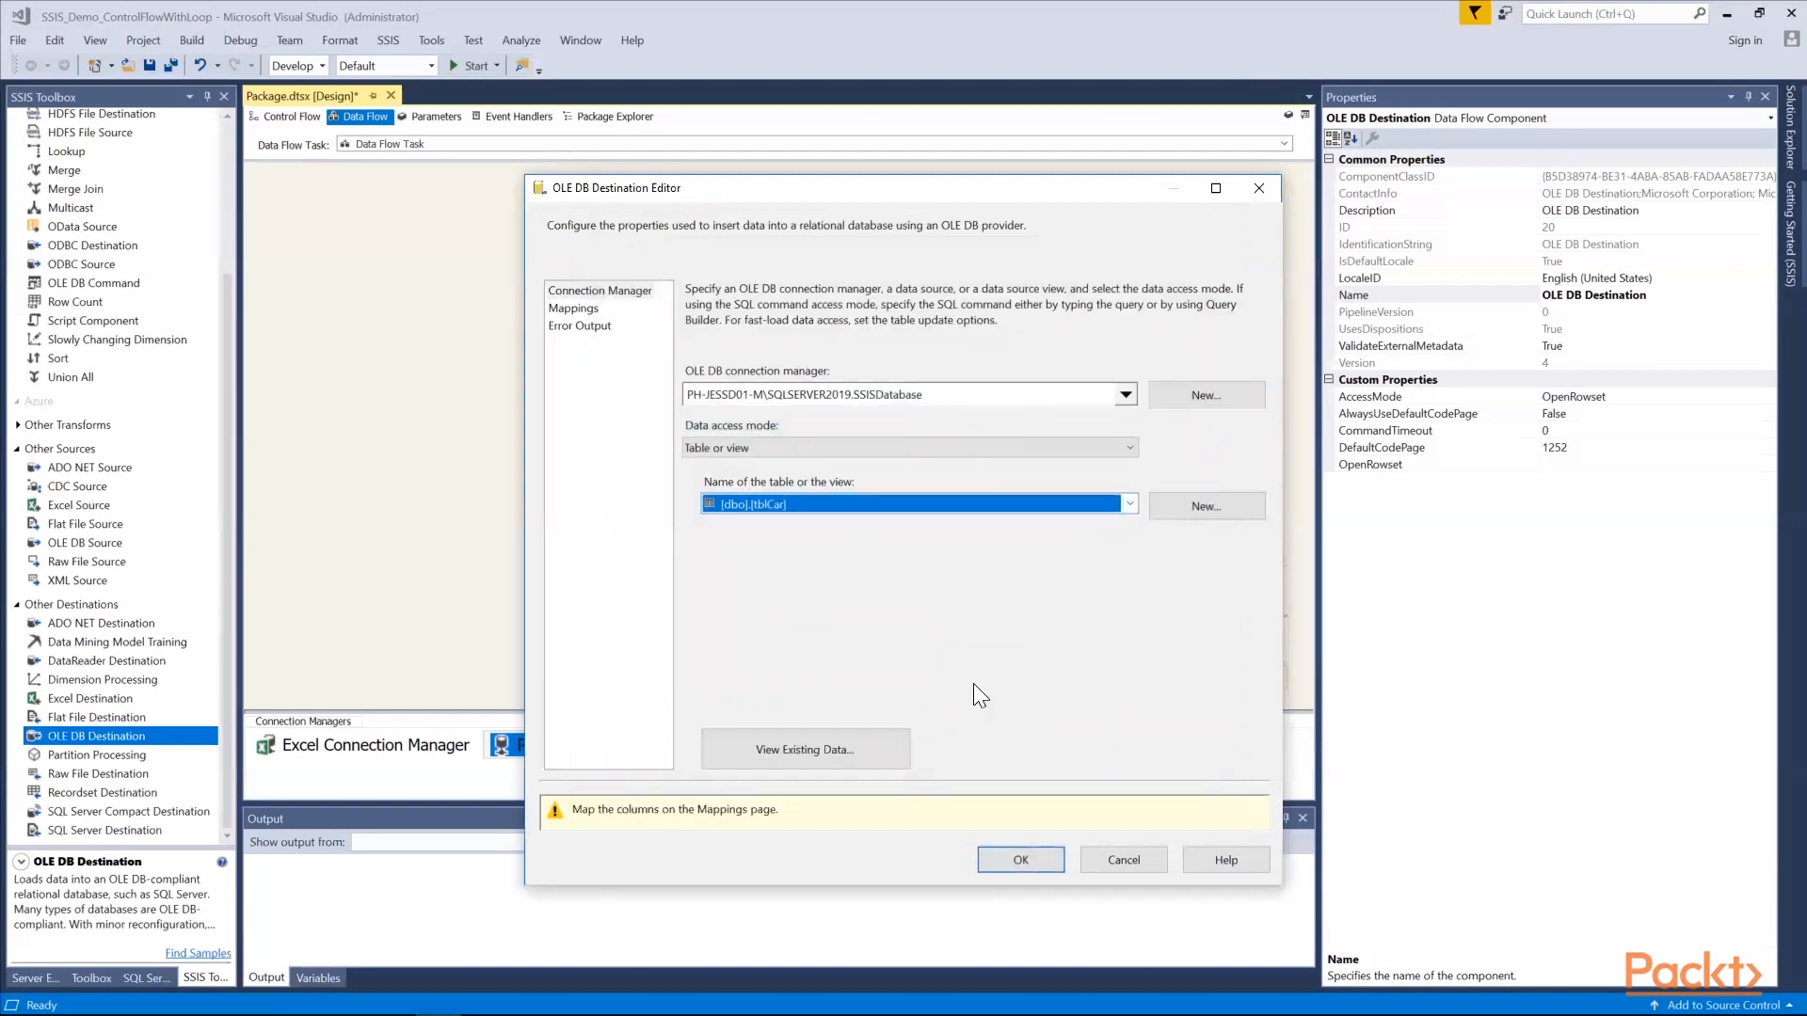
click(574, 309)
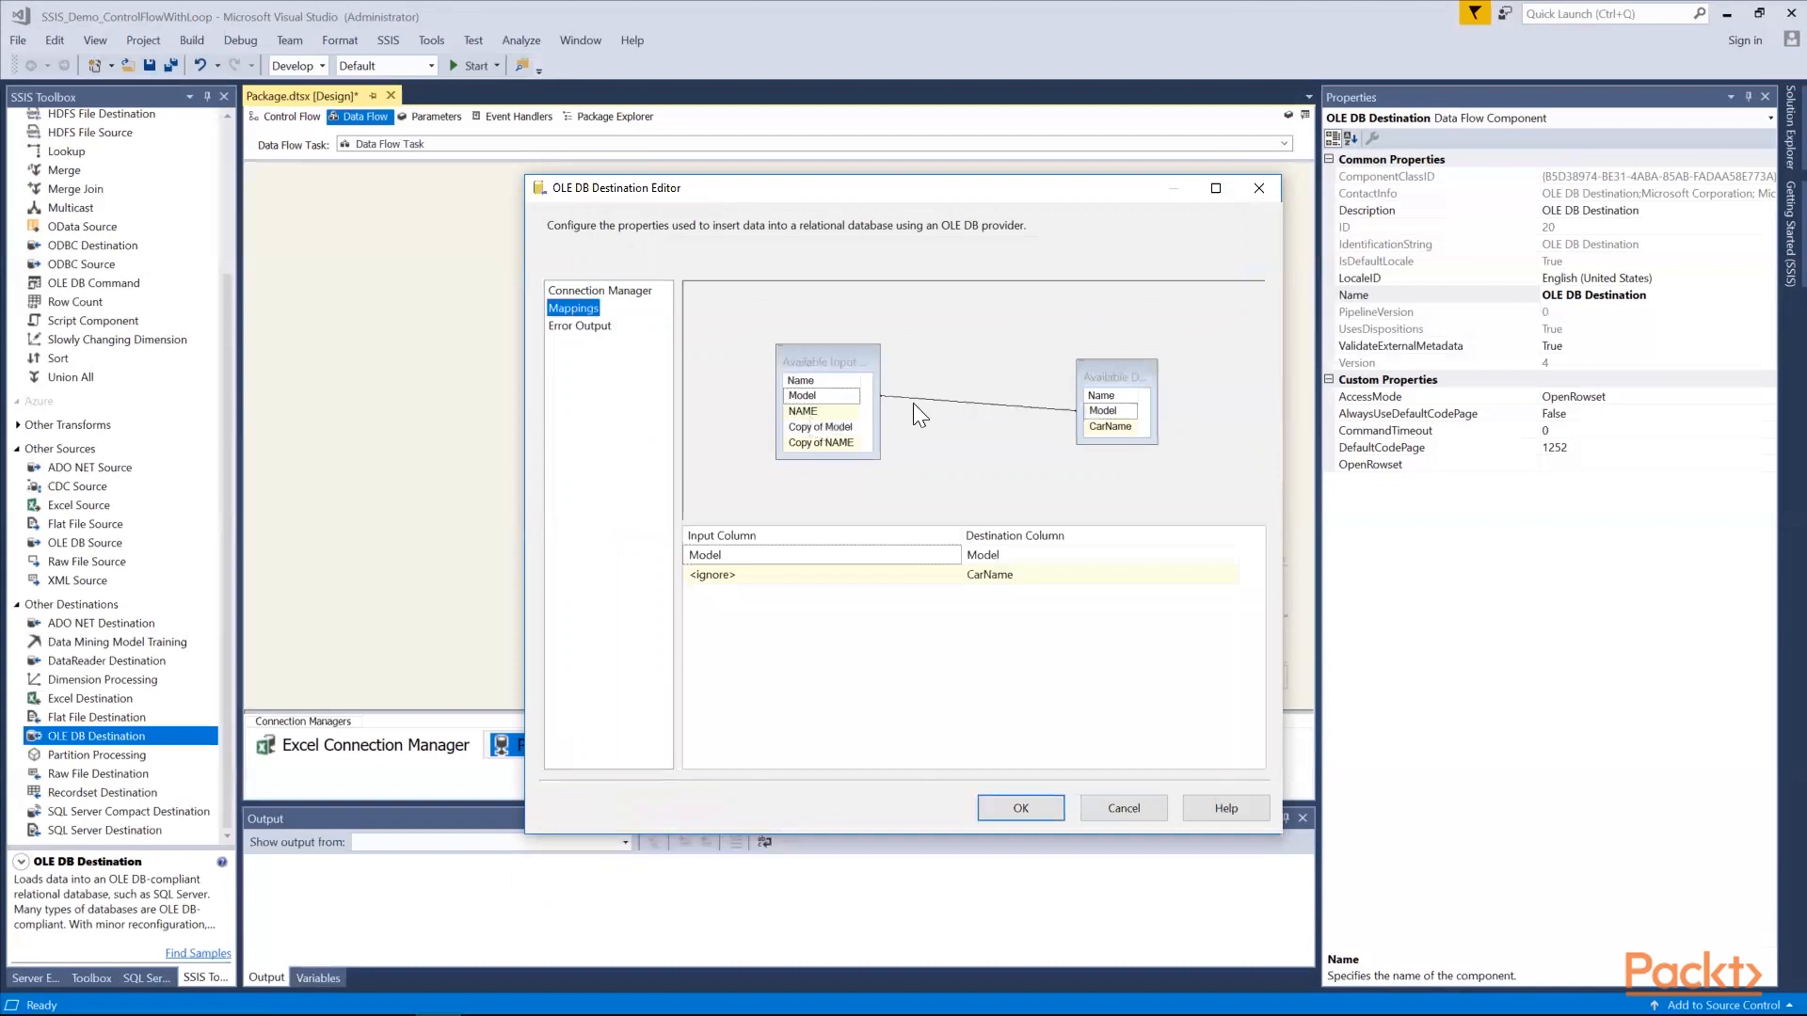
click(916, 399)
key(Delete)
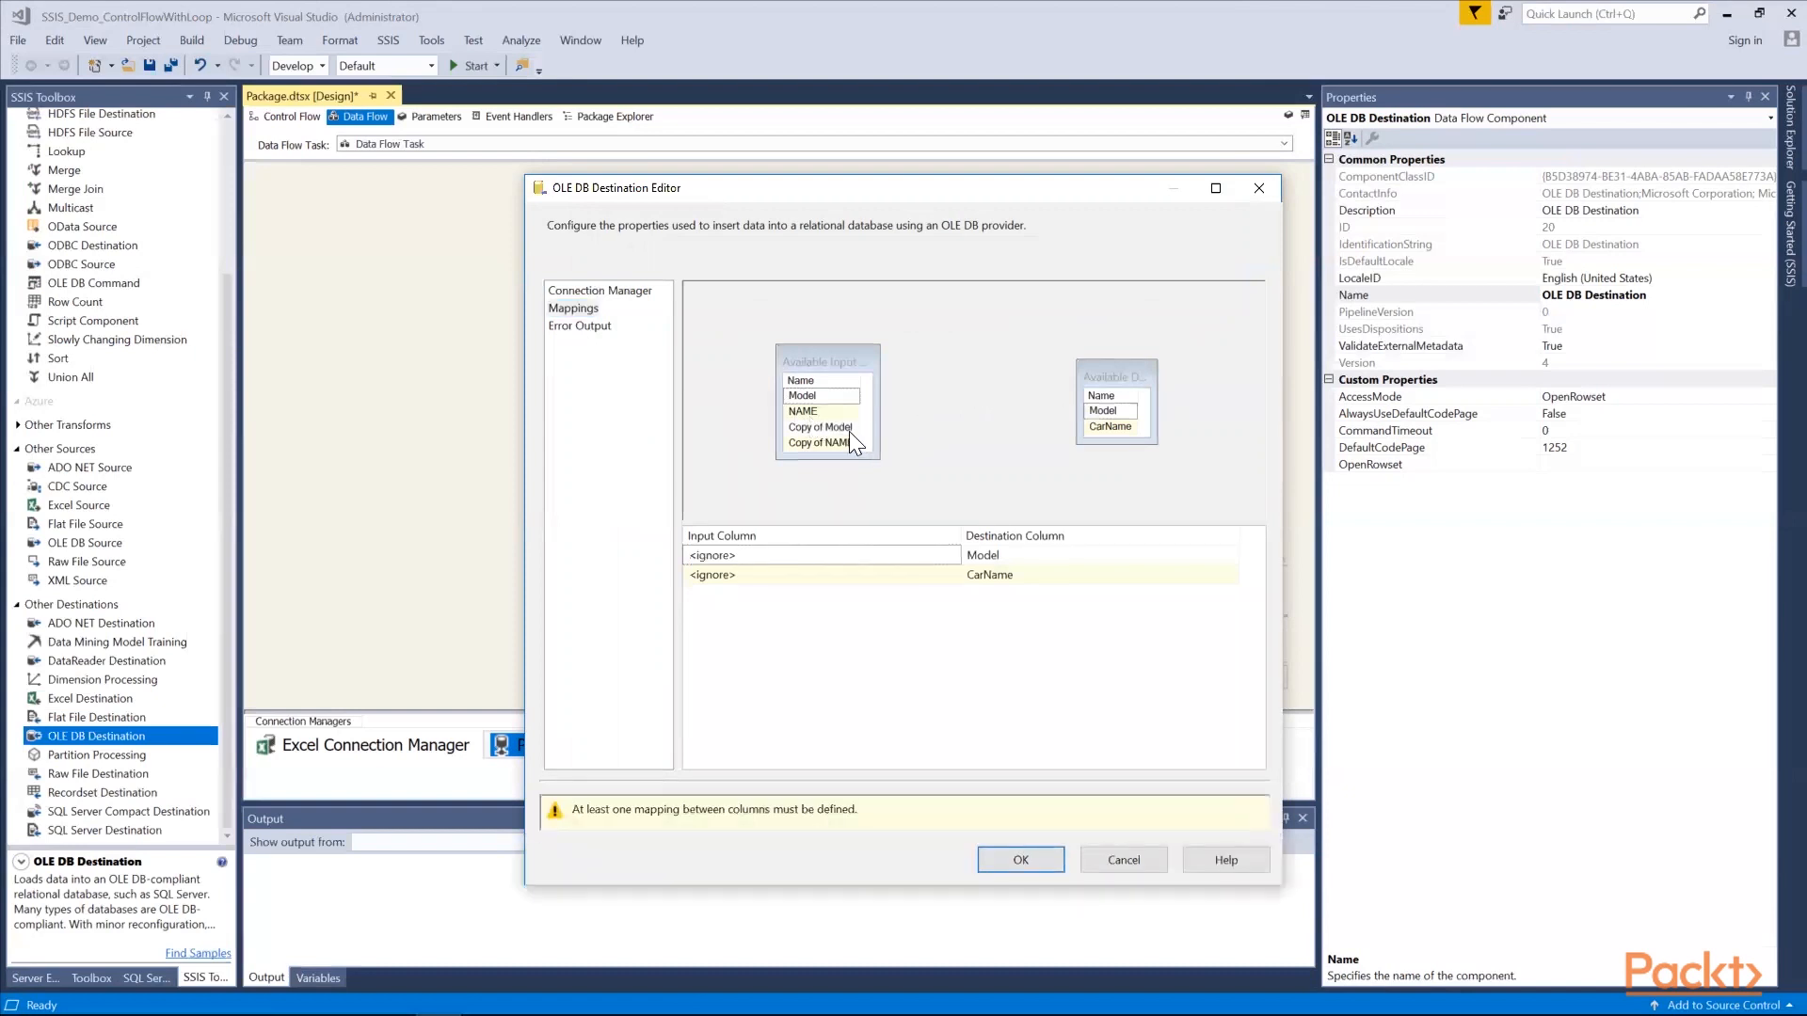
drag(847, 427, 1094, 427)
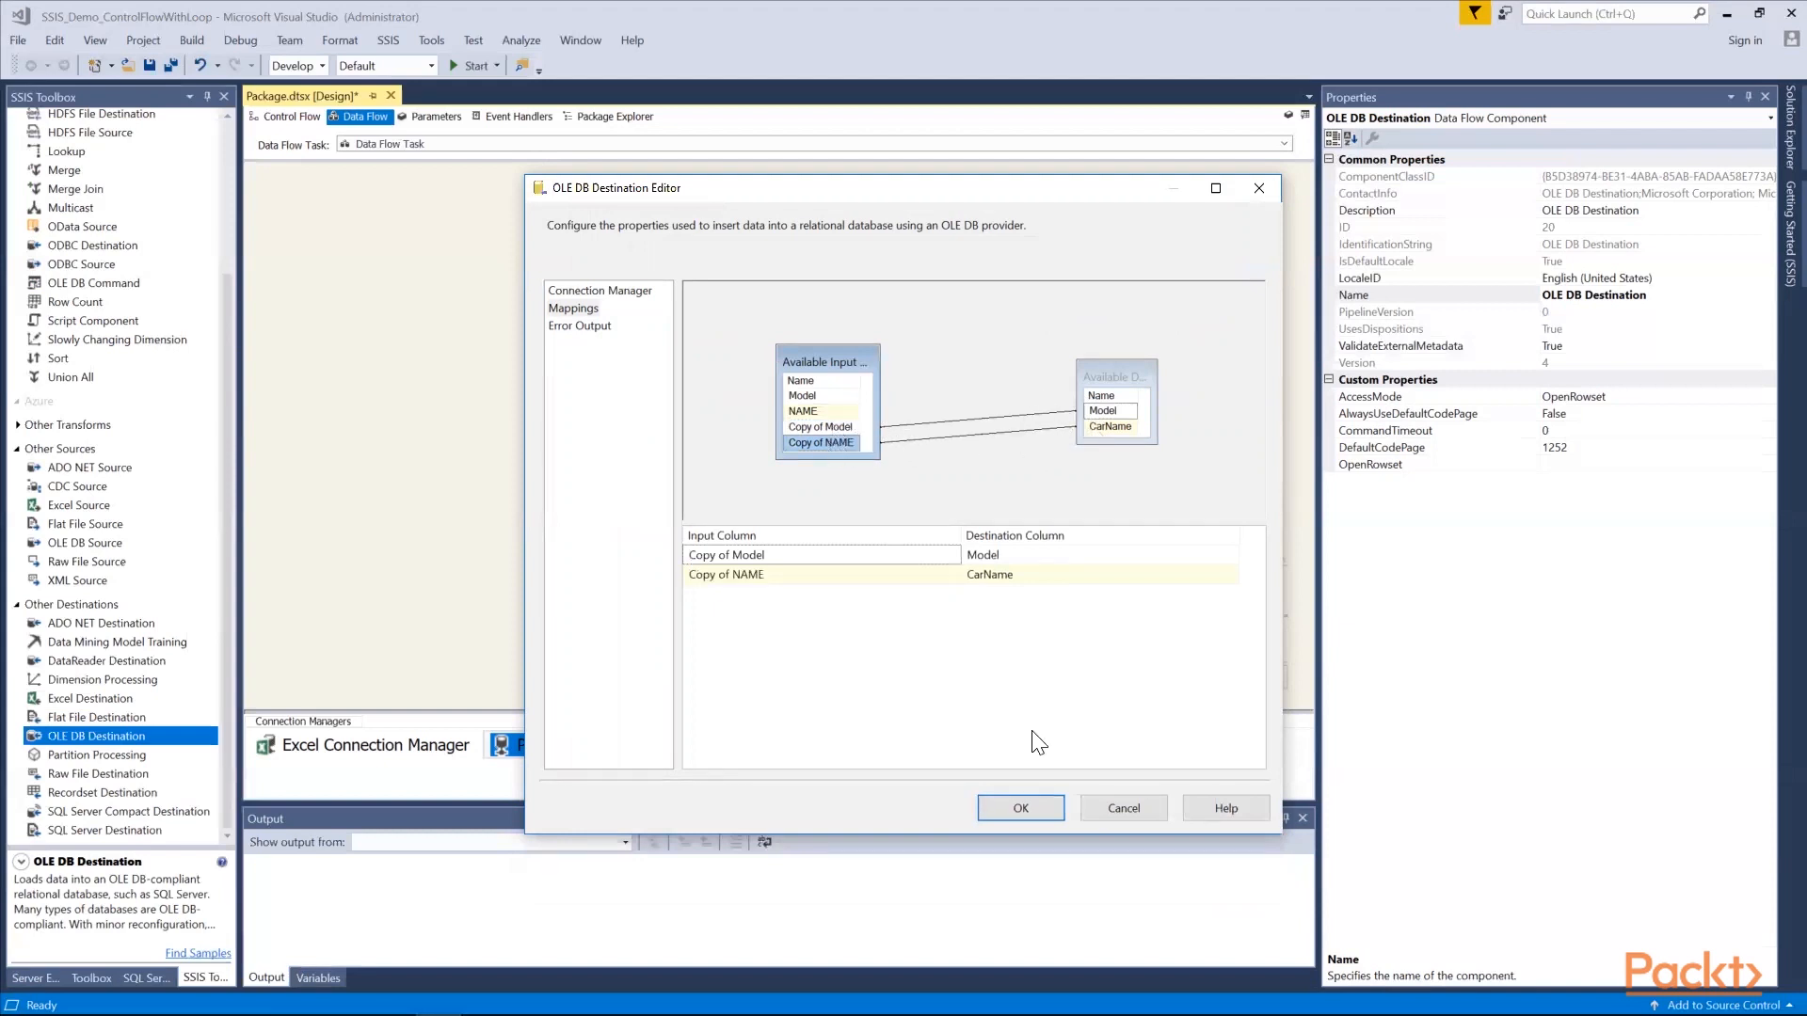
click(1024, 801)
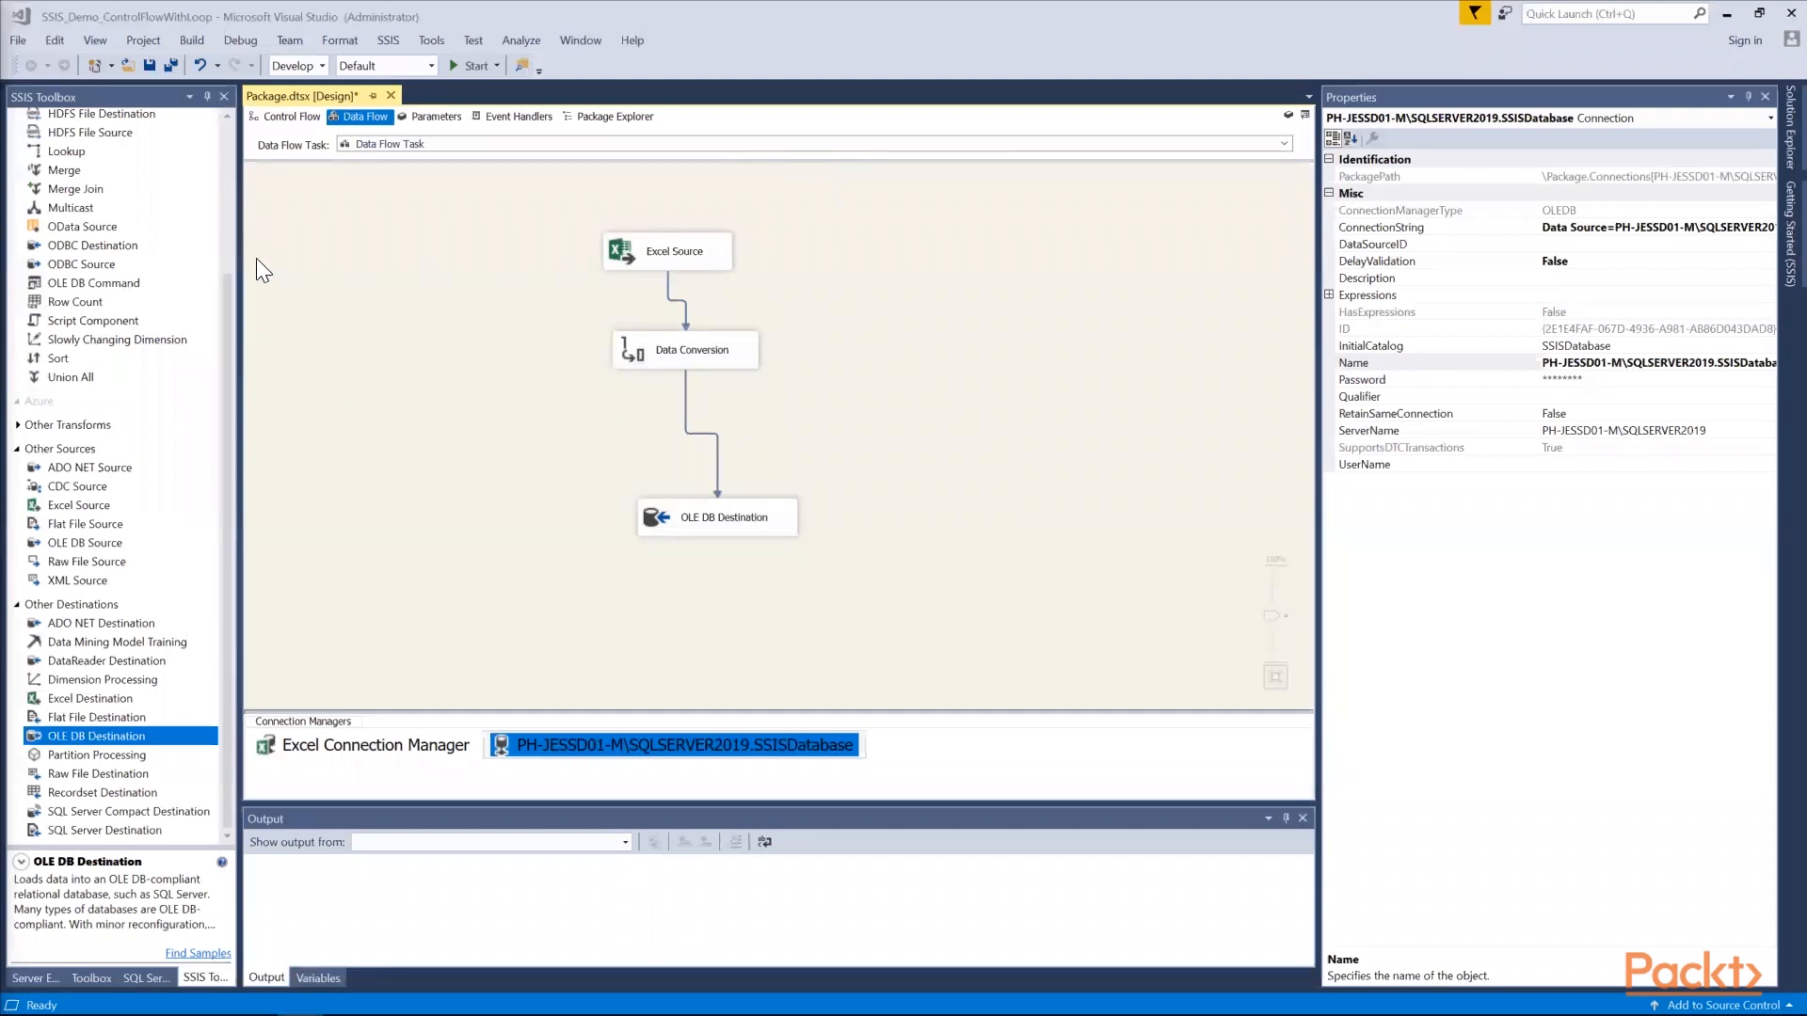
Set Run64BitRuntime to False in the debugging properties of the SSIS_Demo_ControlFlowWithLoop project
drag(228, 290, 221, 177)
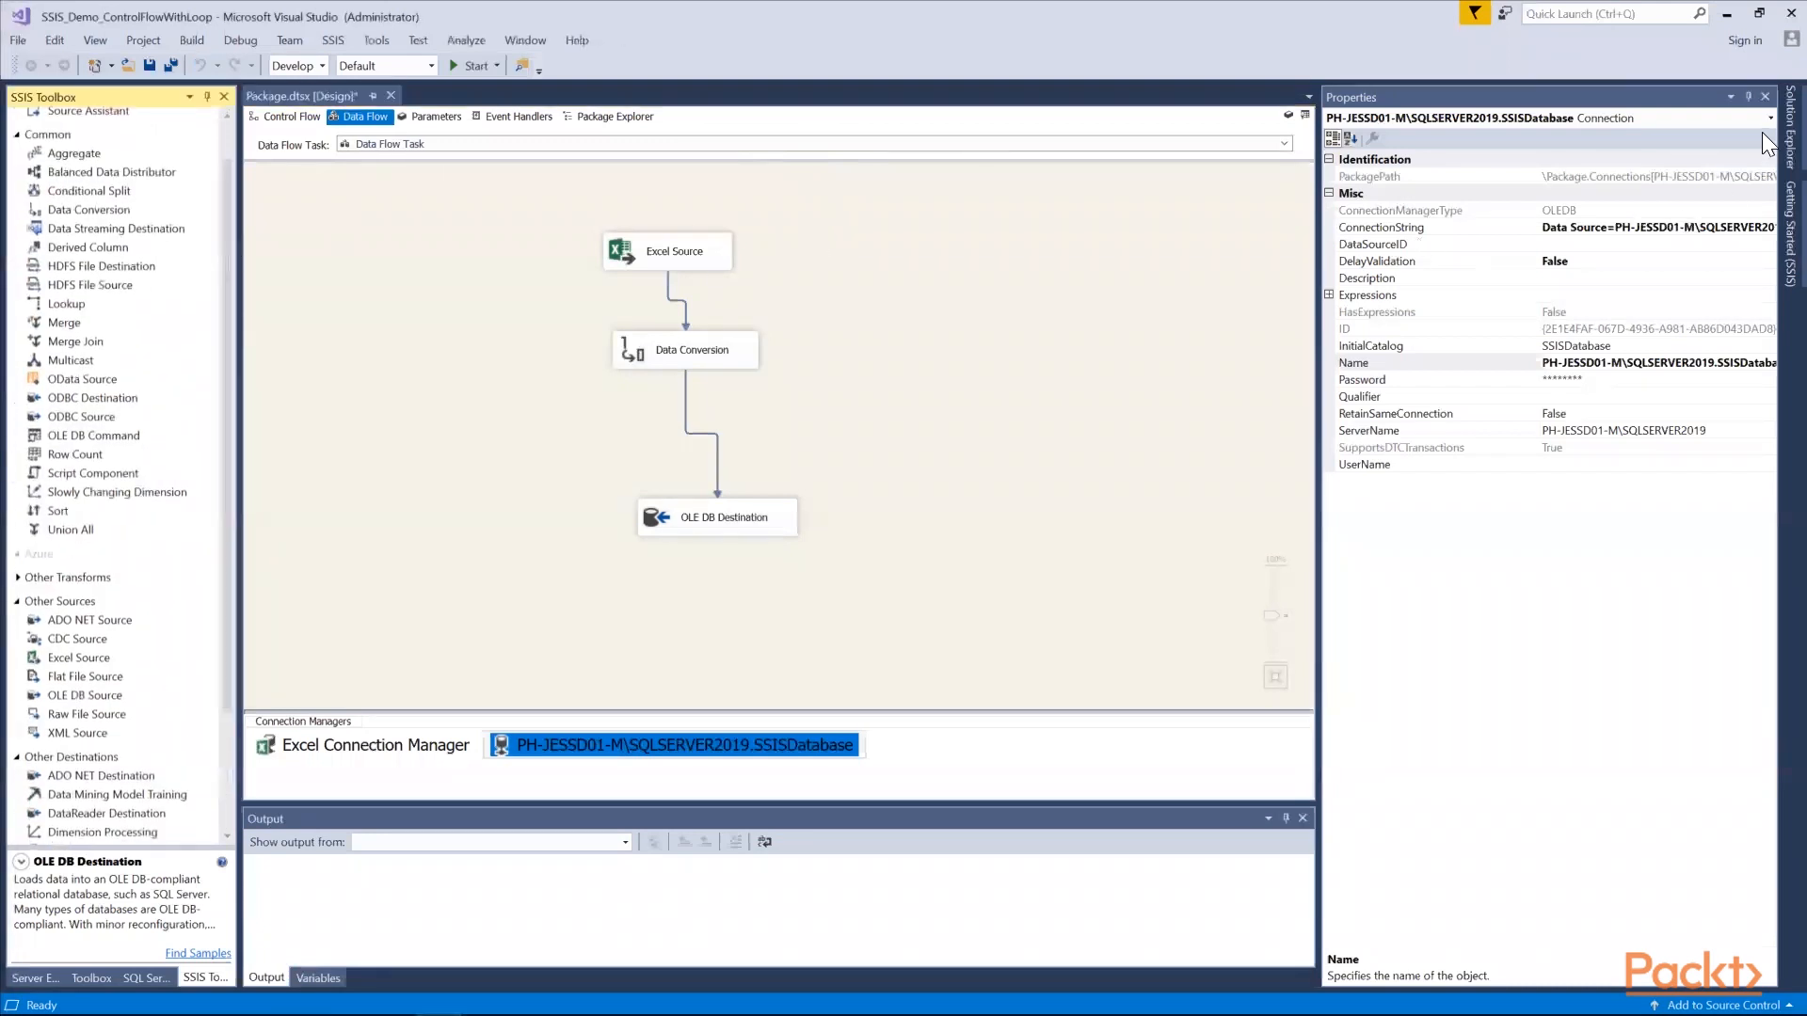
click(1789, 127)
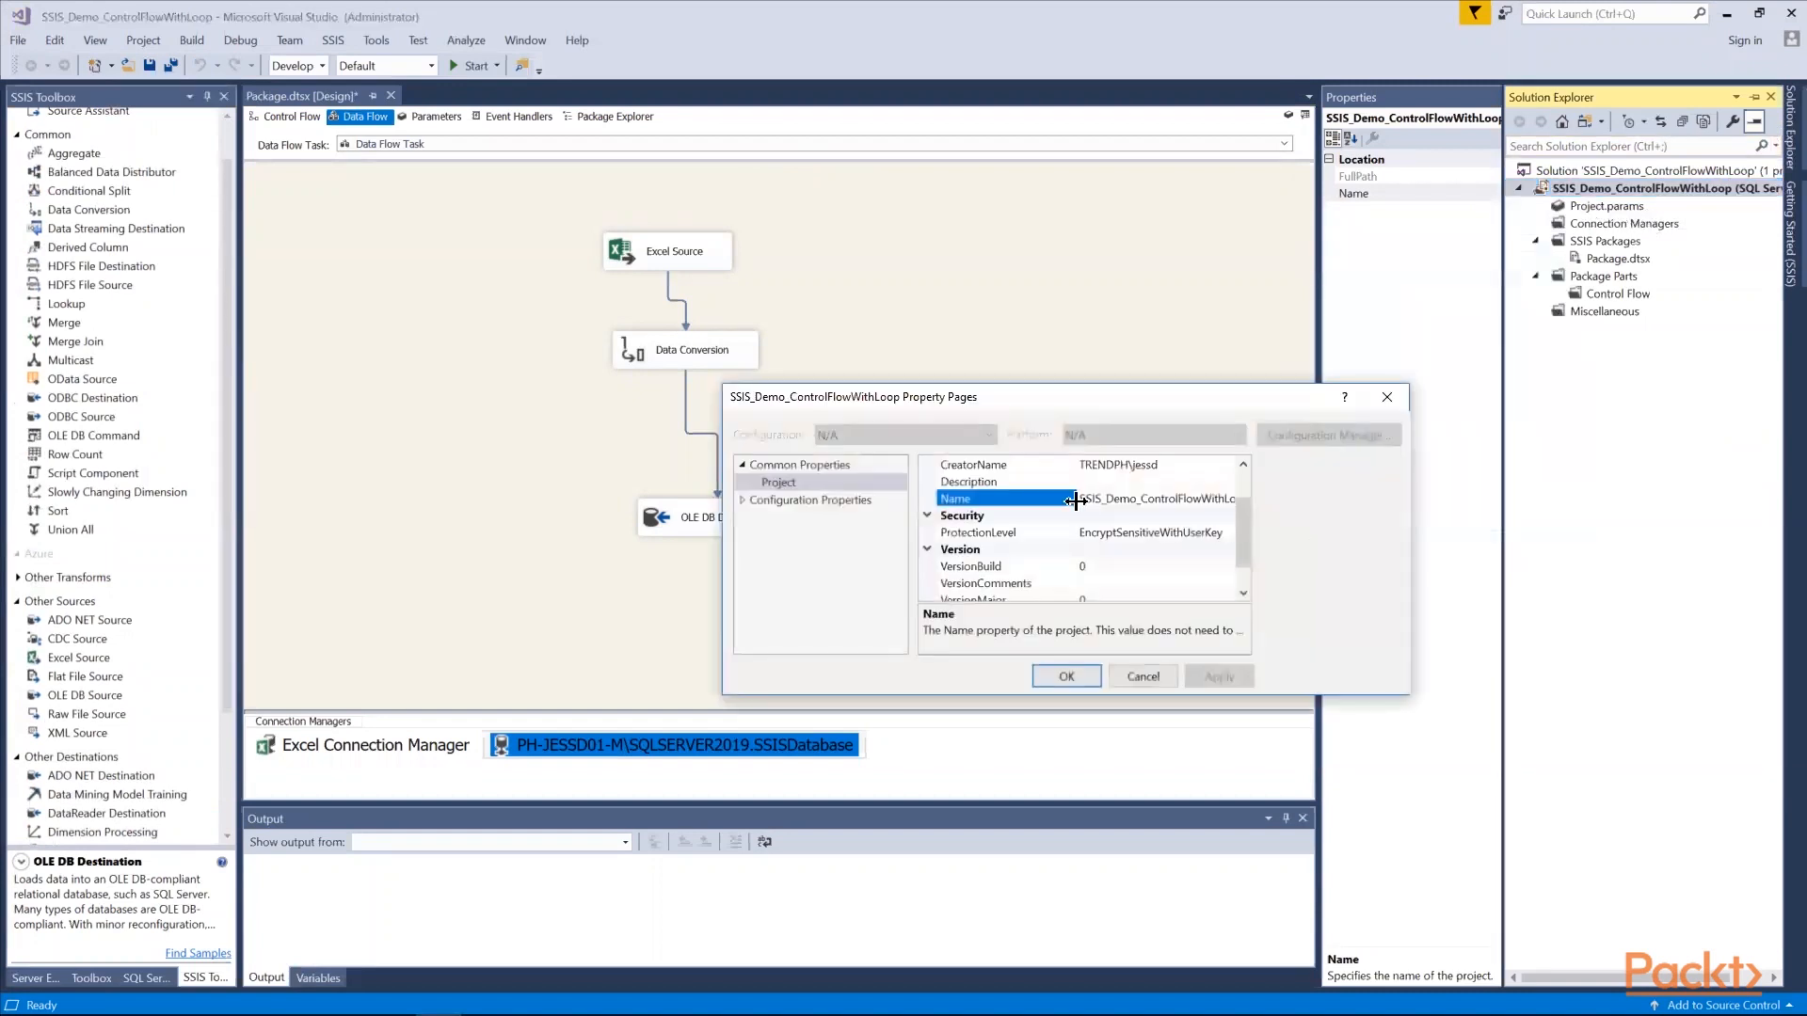
click(794, 570)
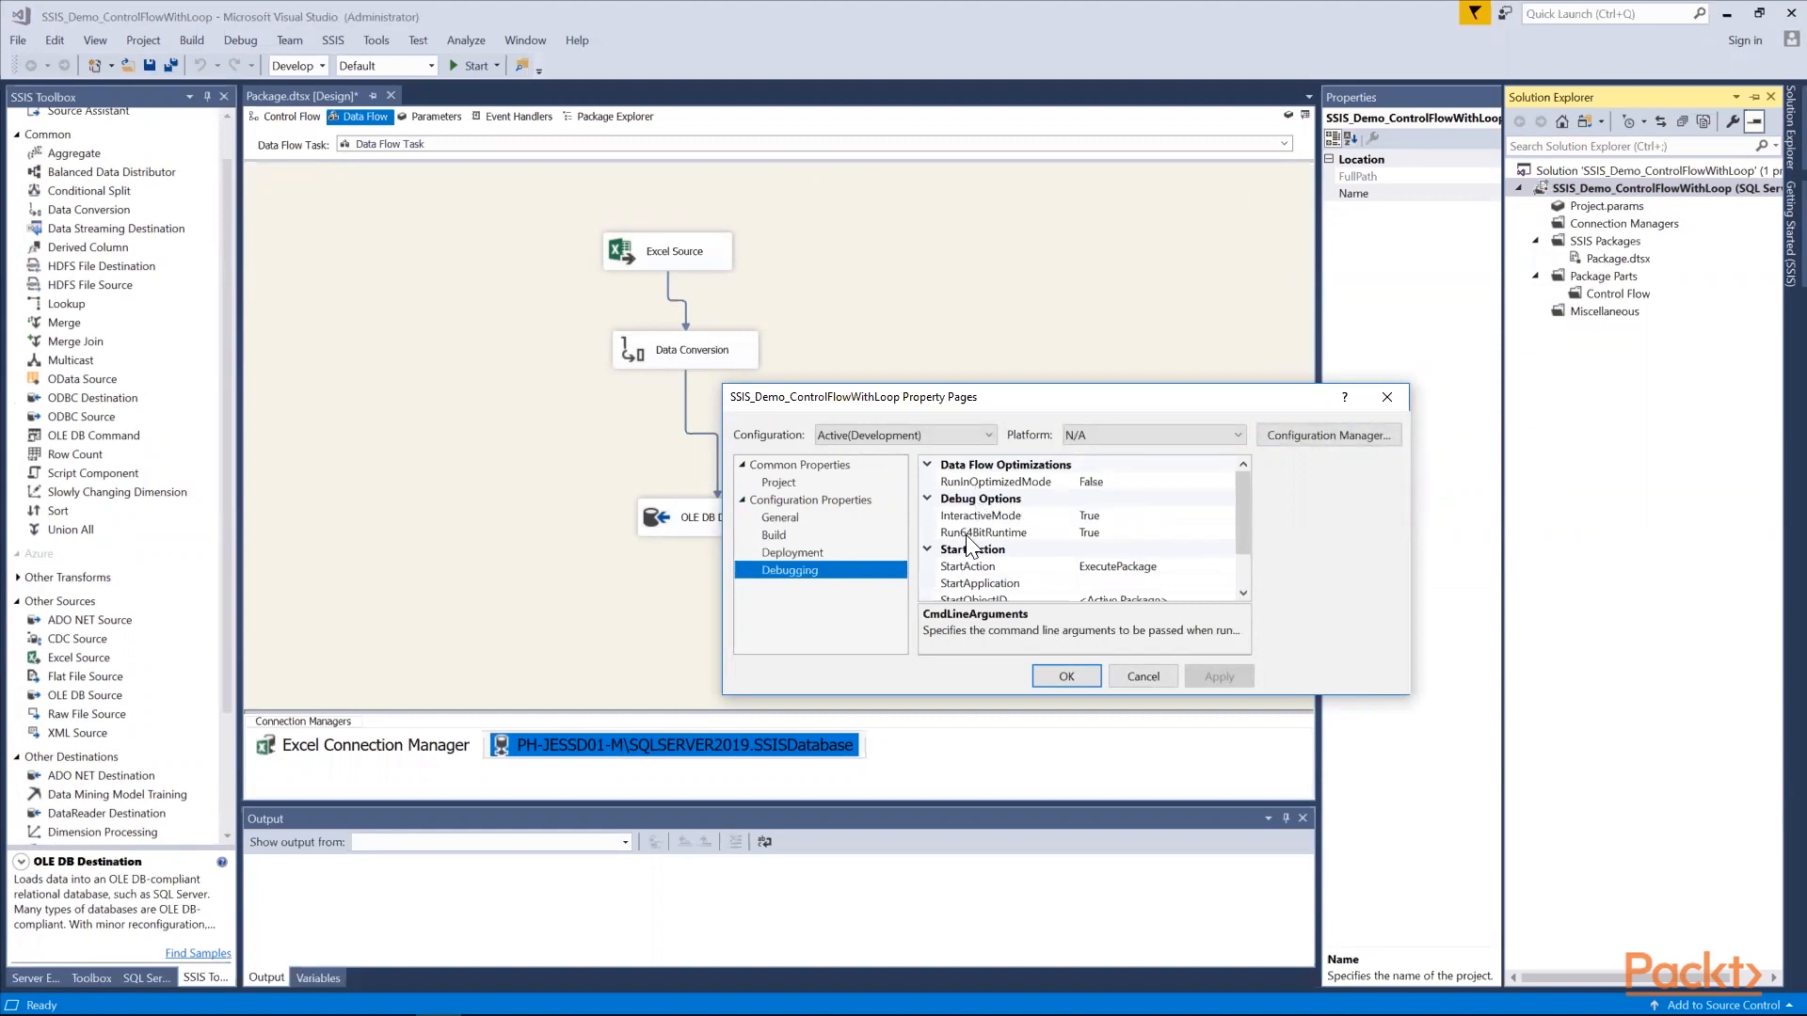
click(1095, 534)
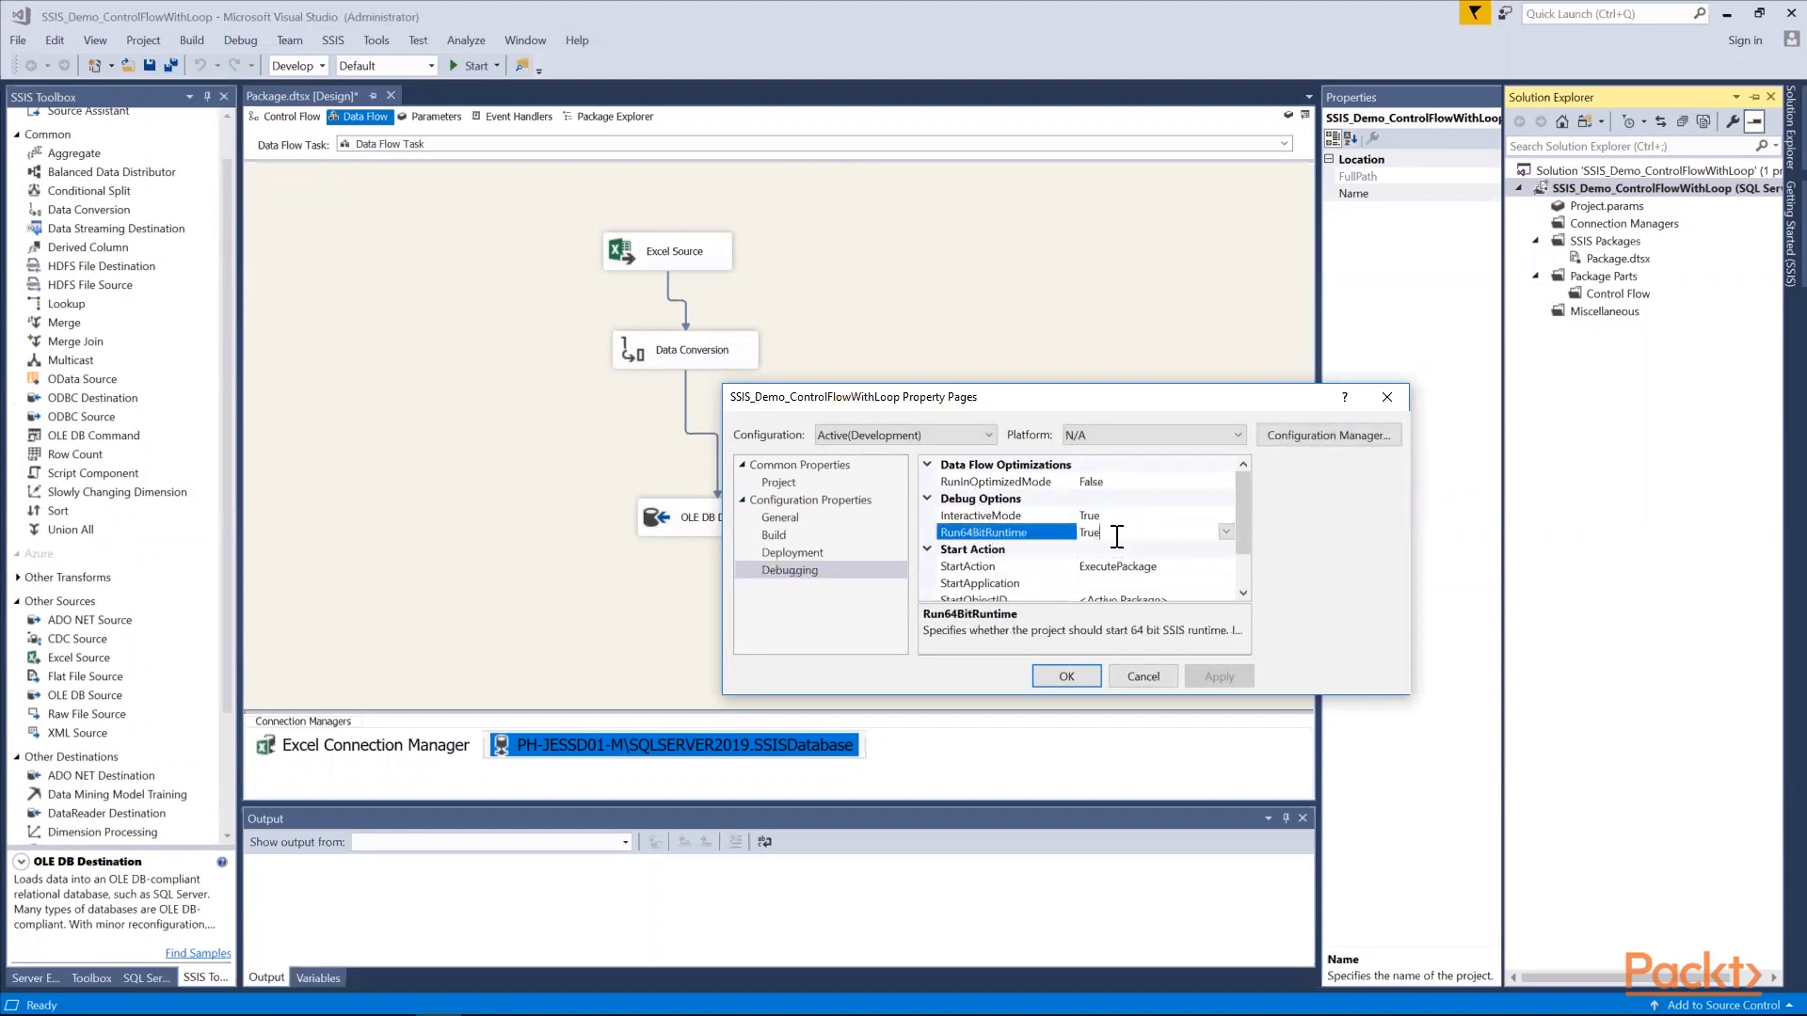
click(1224, 530)
click(1184, 564)
click(1065, 674)
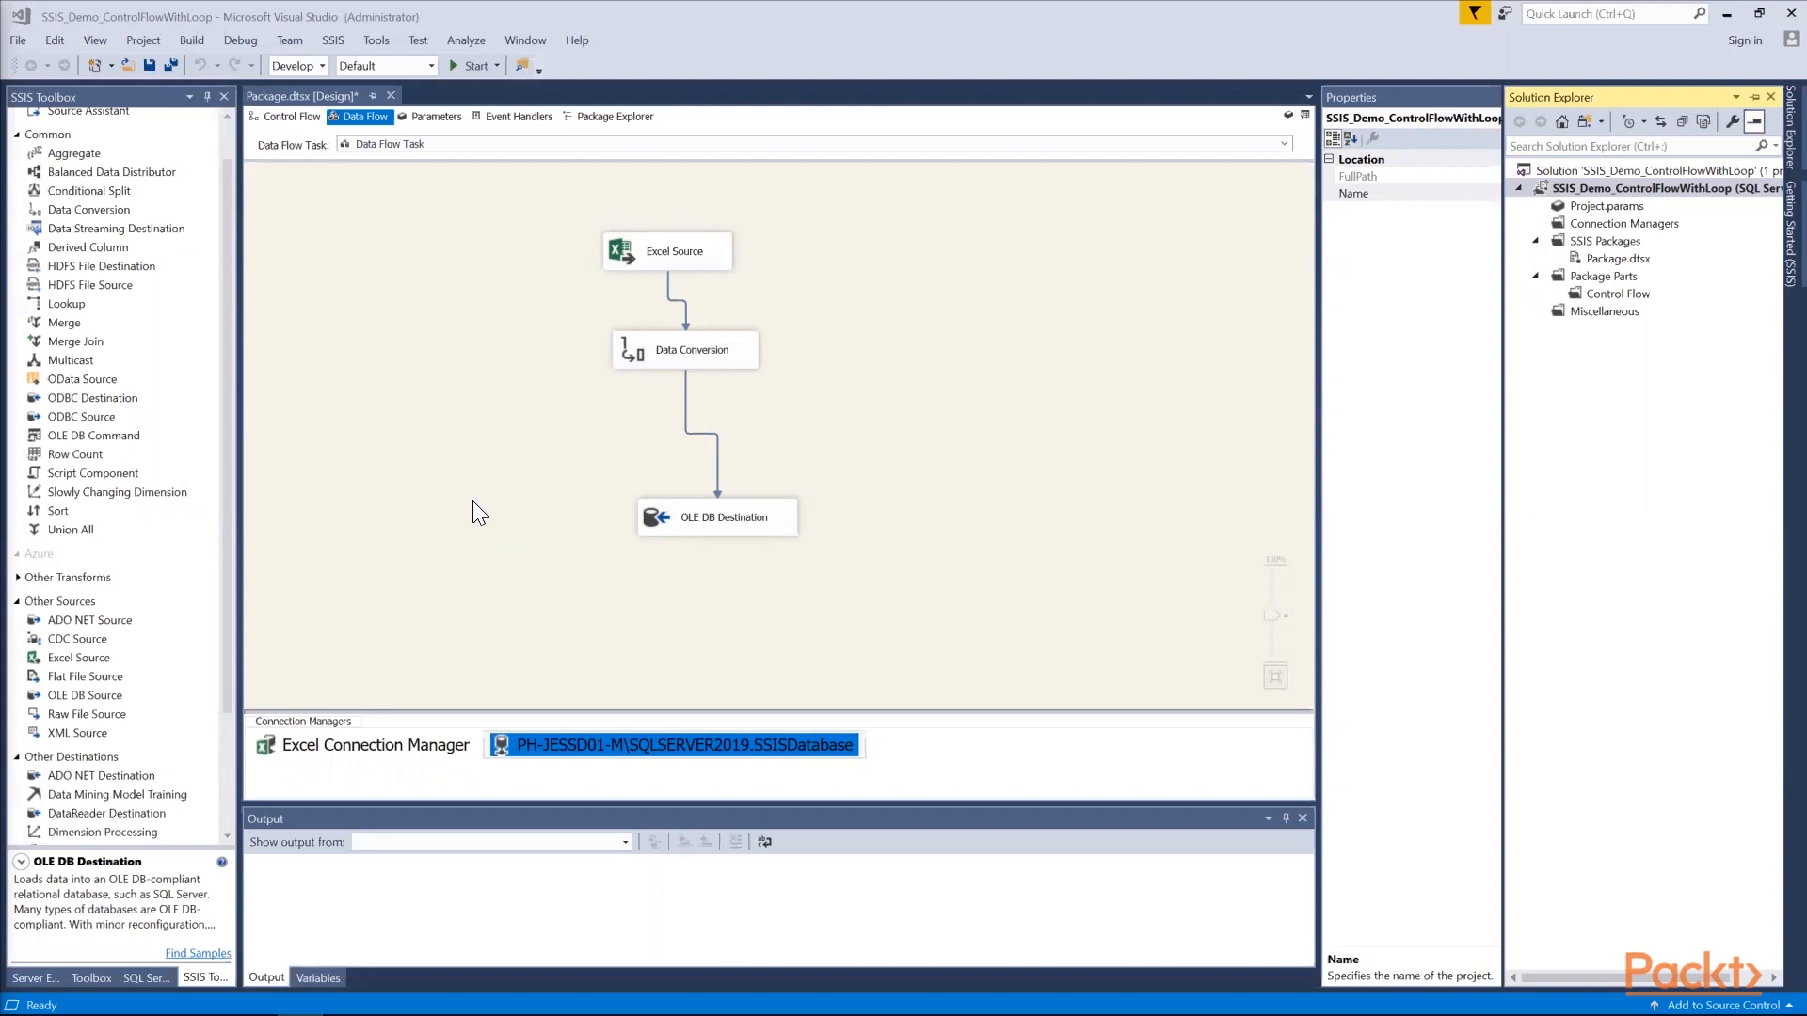
Add a package-scoped variable named File_Path with the String data type
right_click(473, 503)
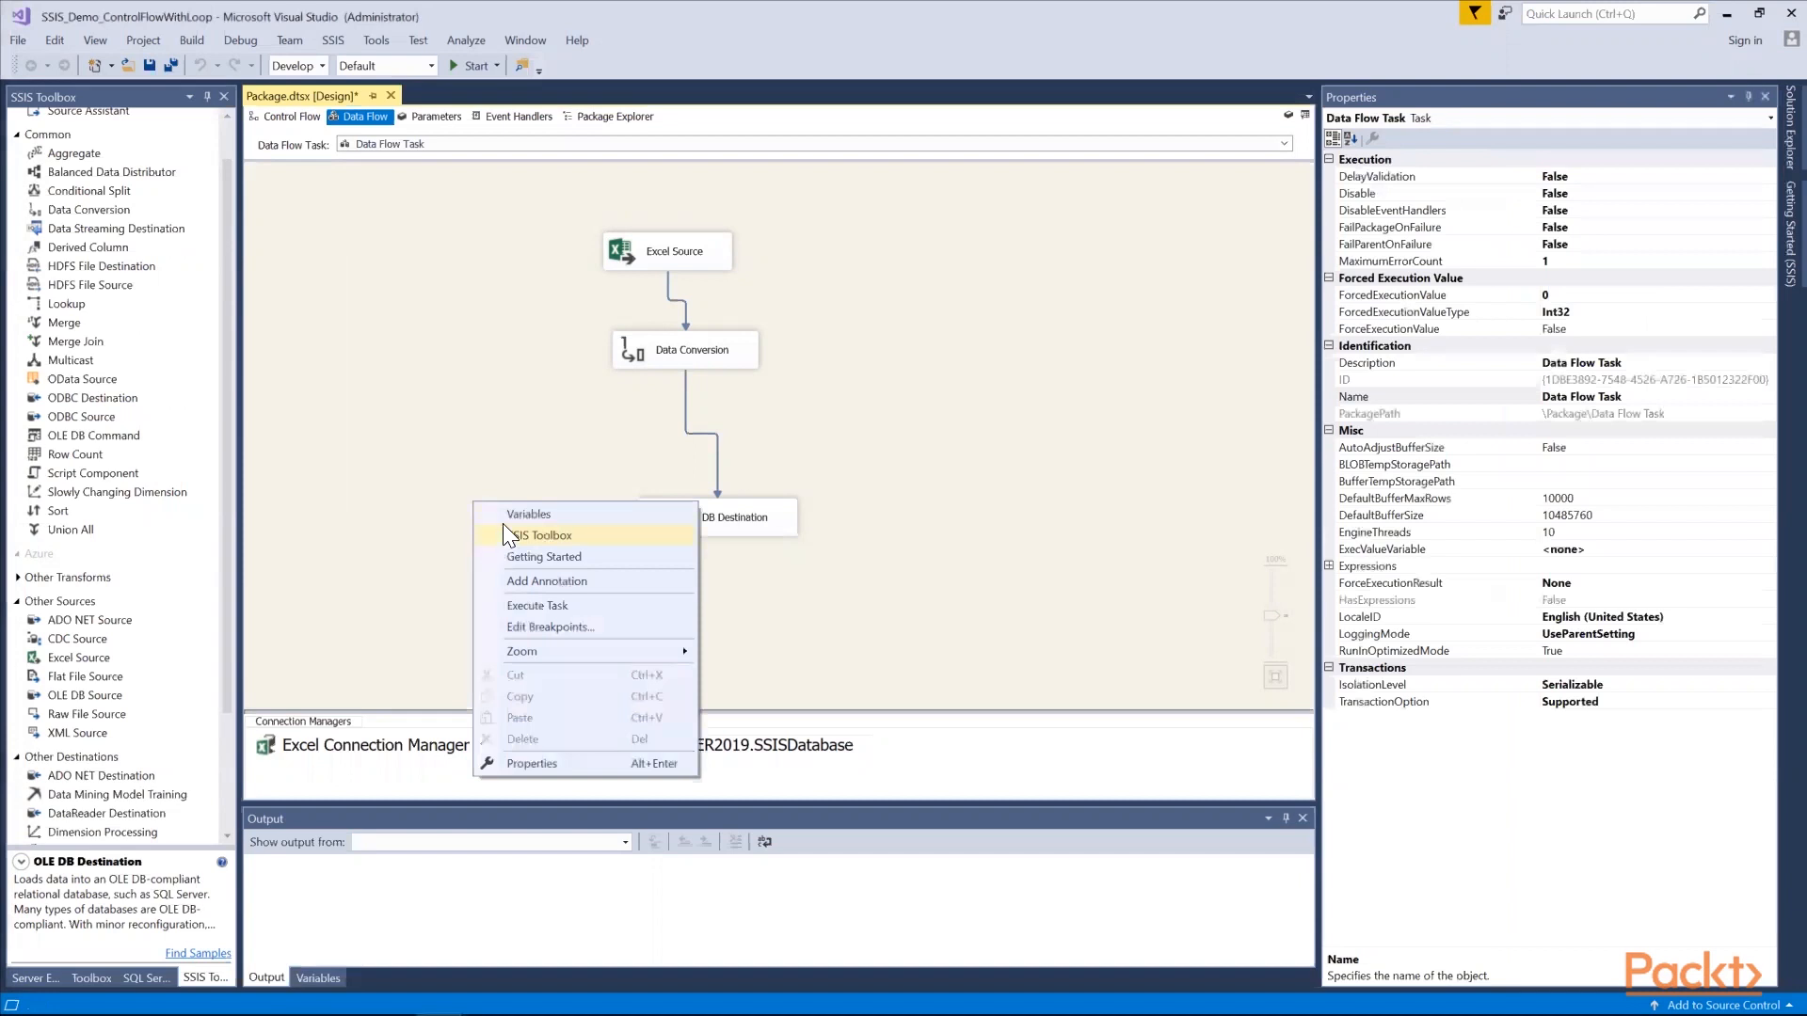
click(504, 520)
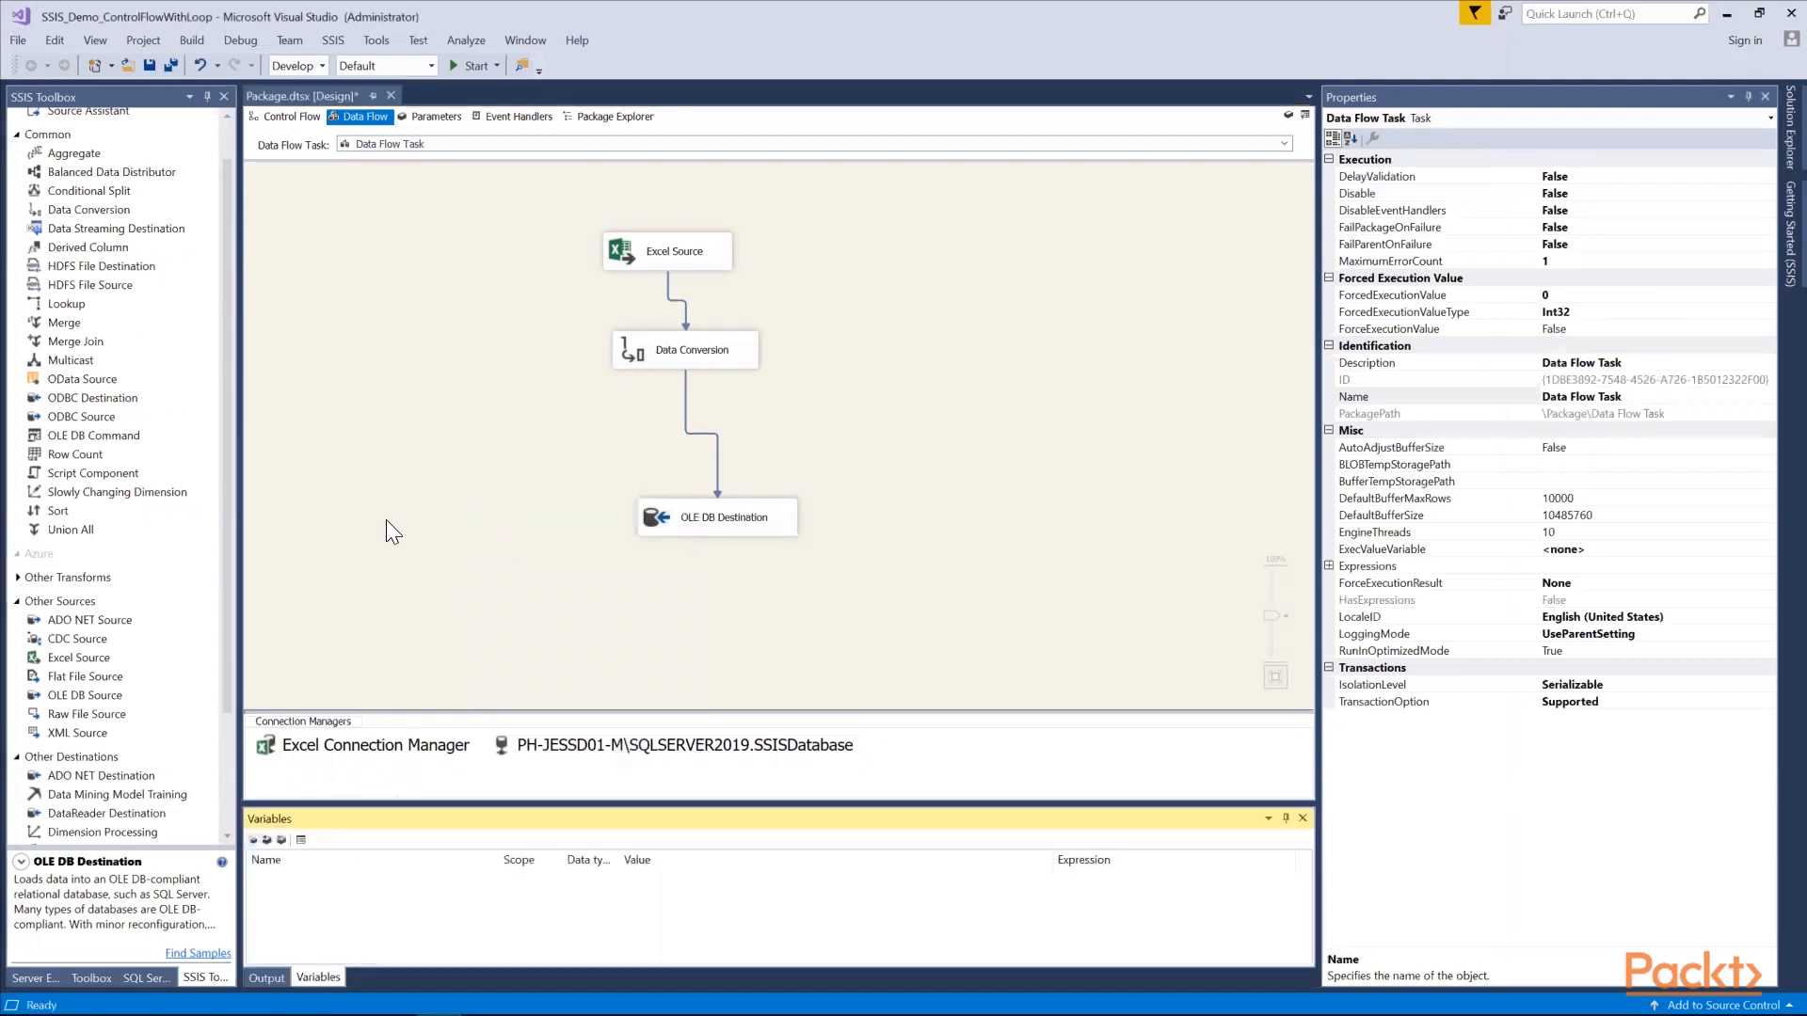
click(252, 840)
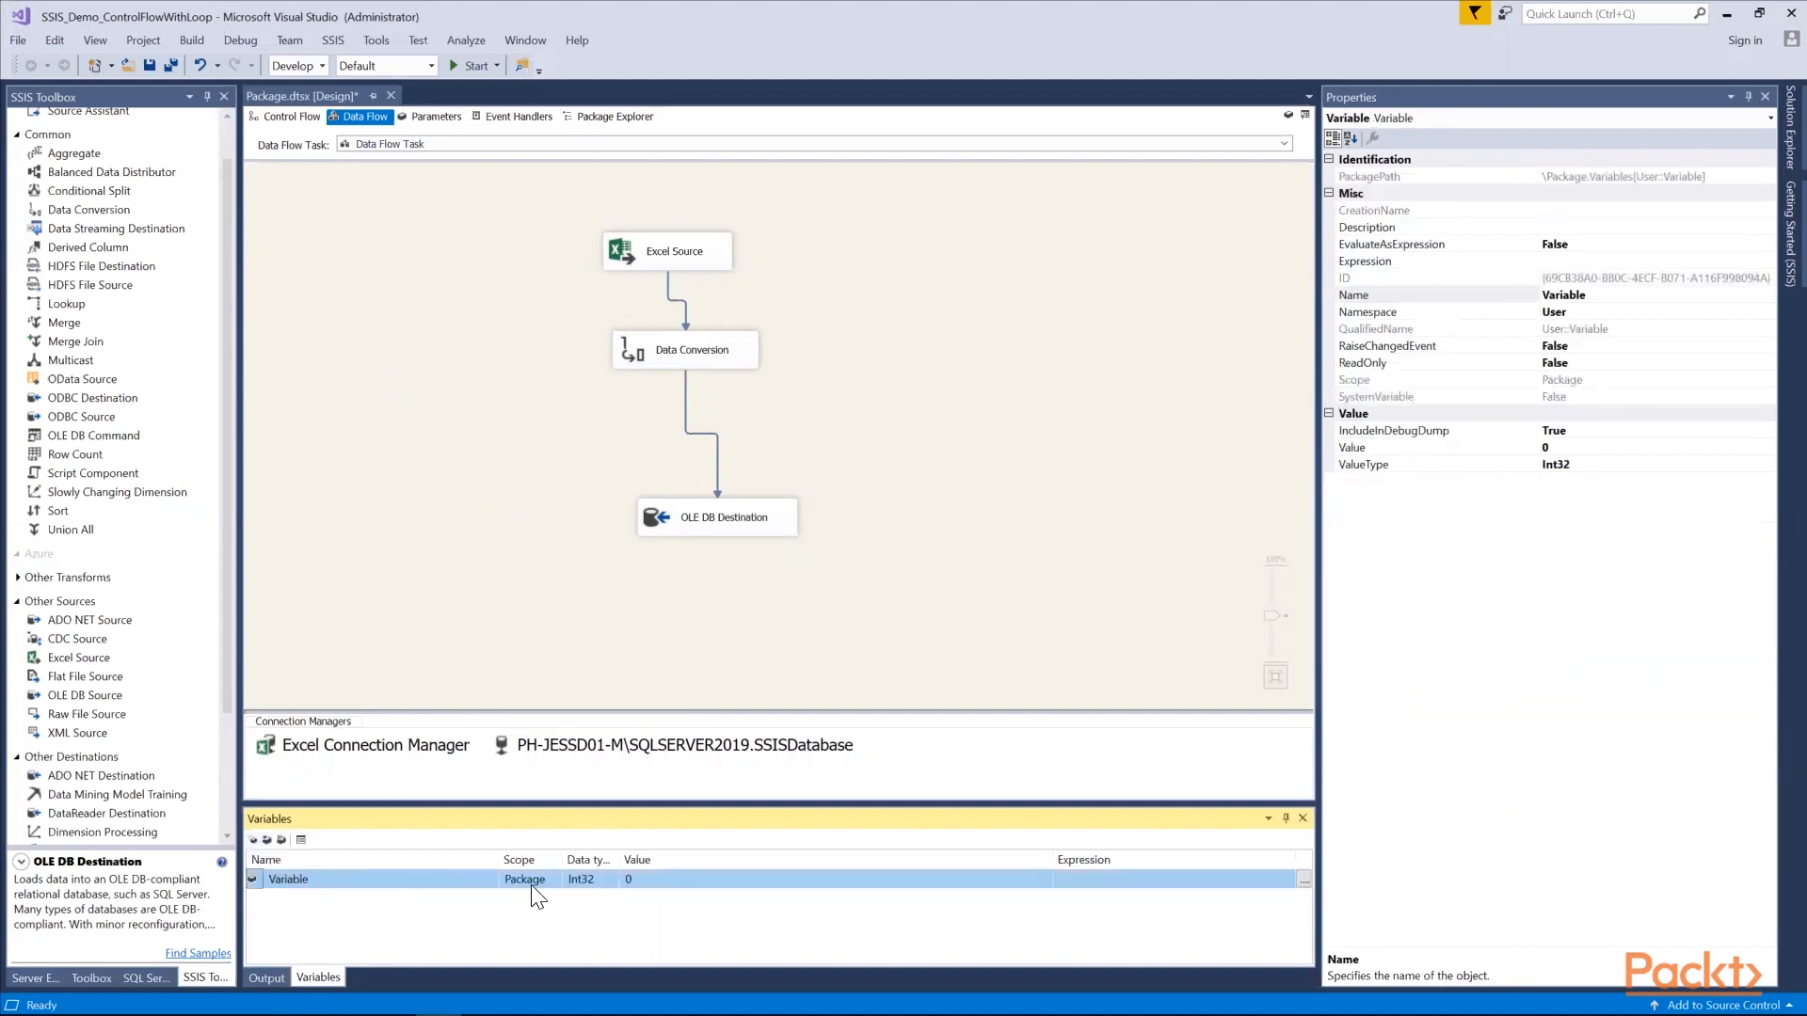
click(391, 878)
drag(392, 878, 238, 885)
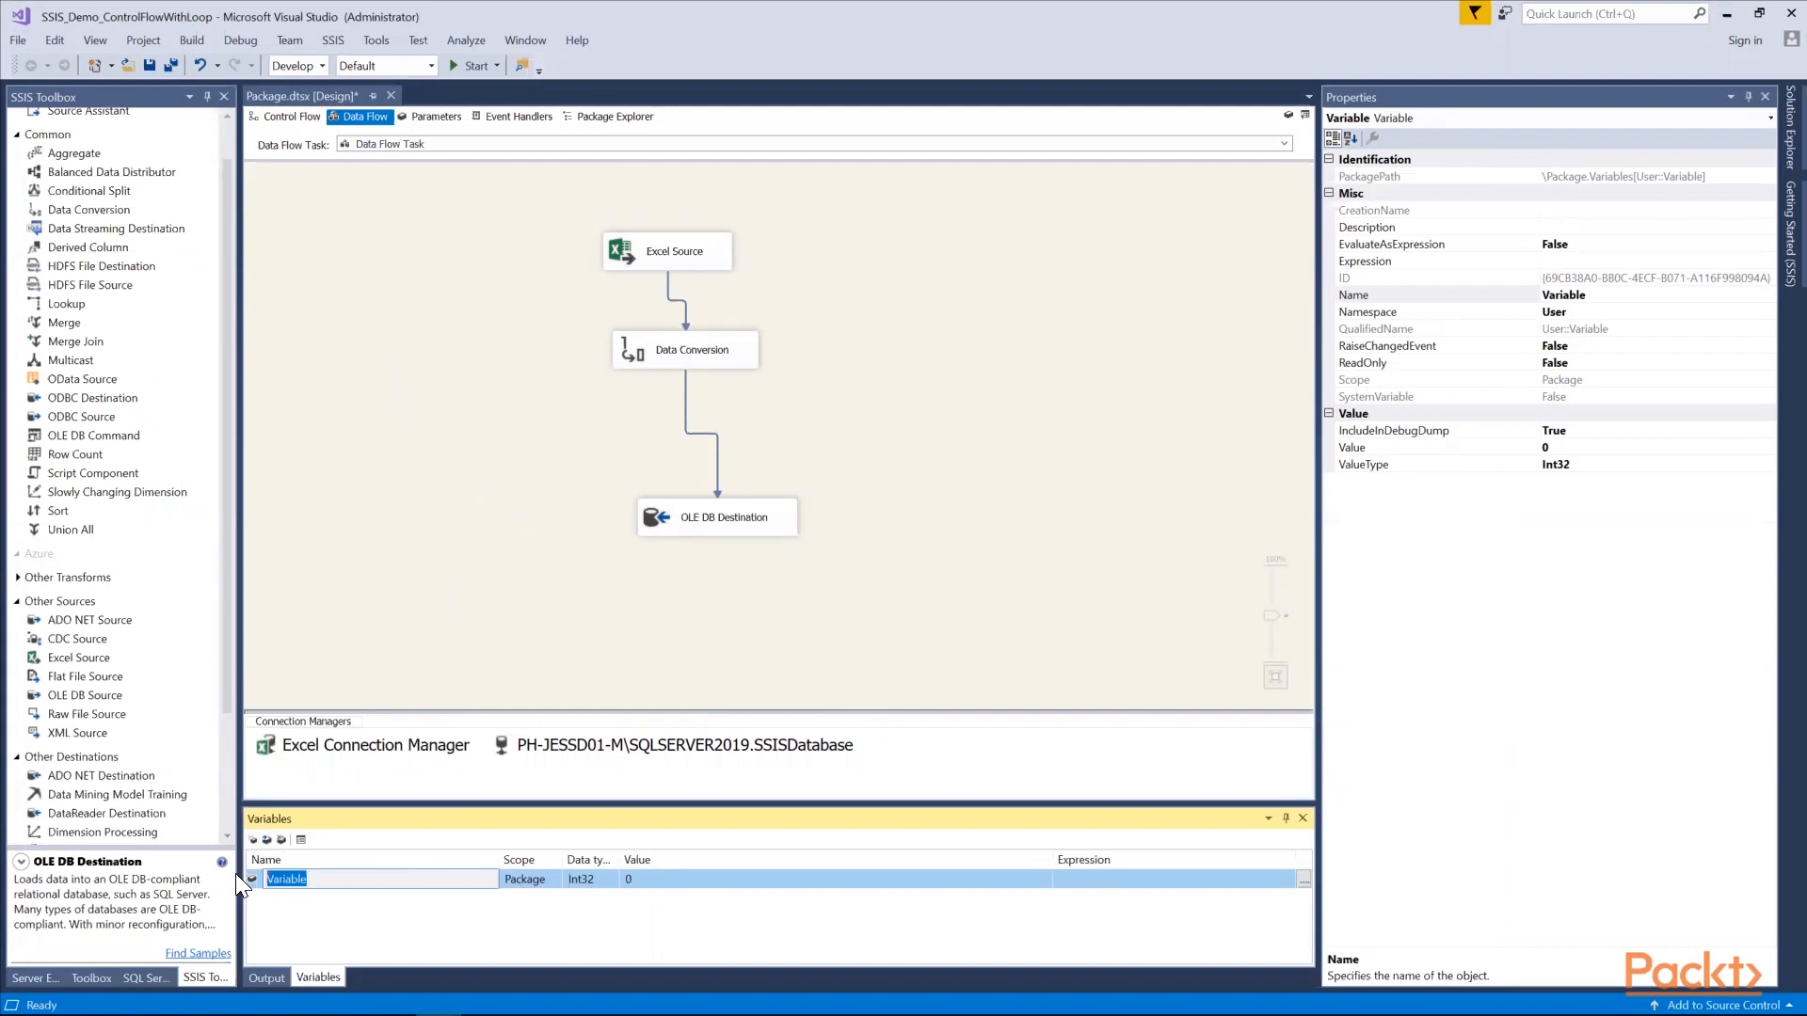
text(File_Path)
click(598, 883)
click(599, 881)
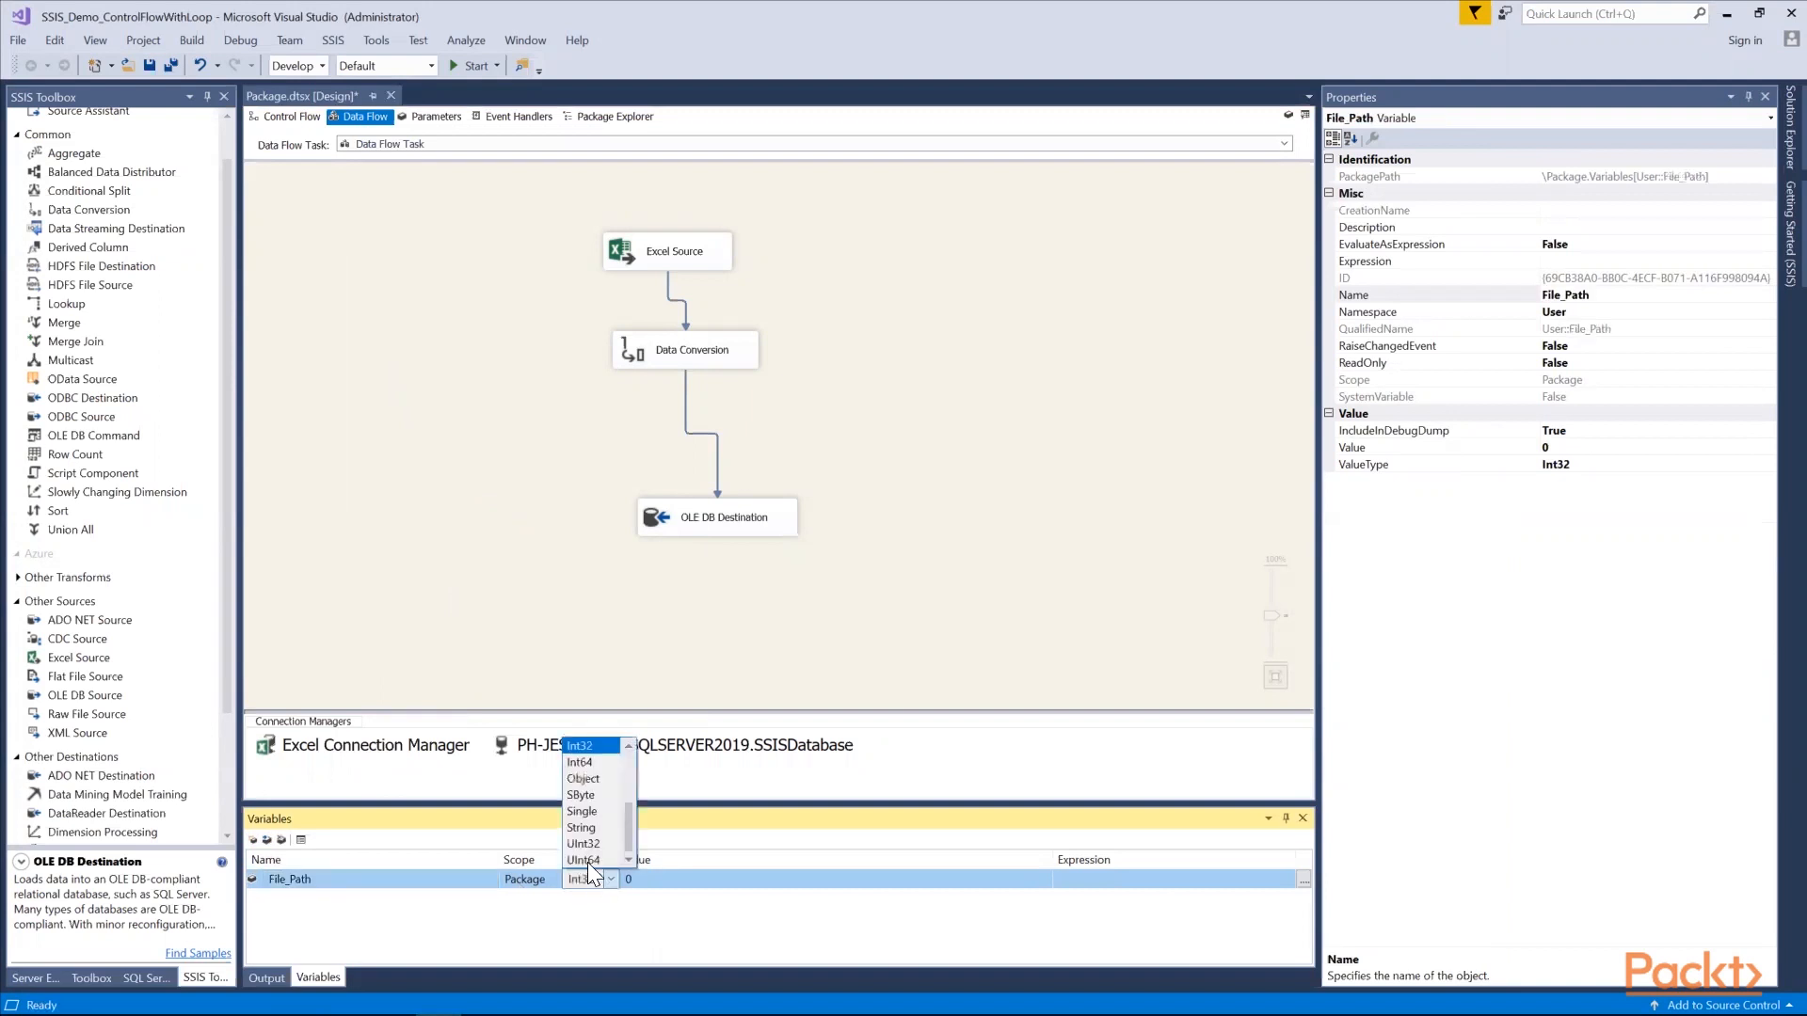
click(584, 828)
Set the File_Path value to the desktop Cars folder path with a trailing backslash
click(664, 879)
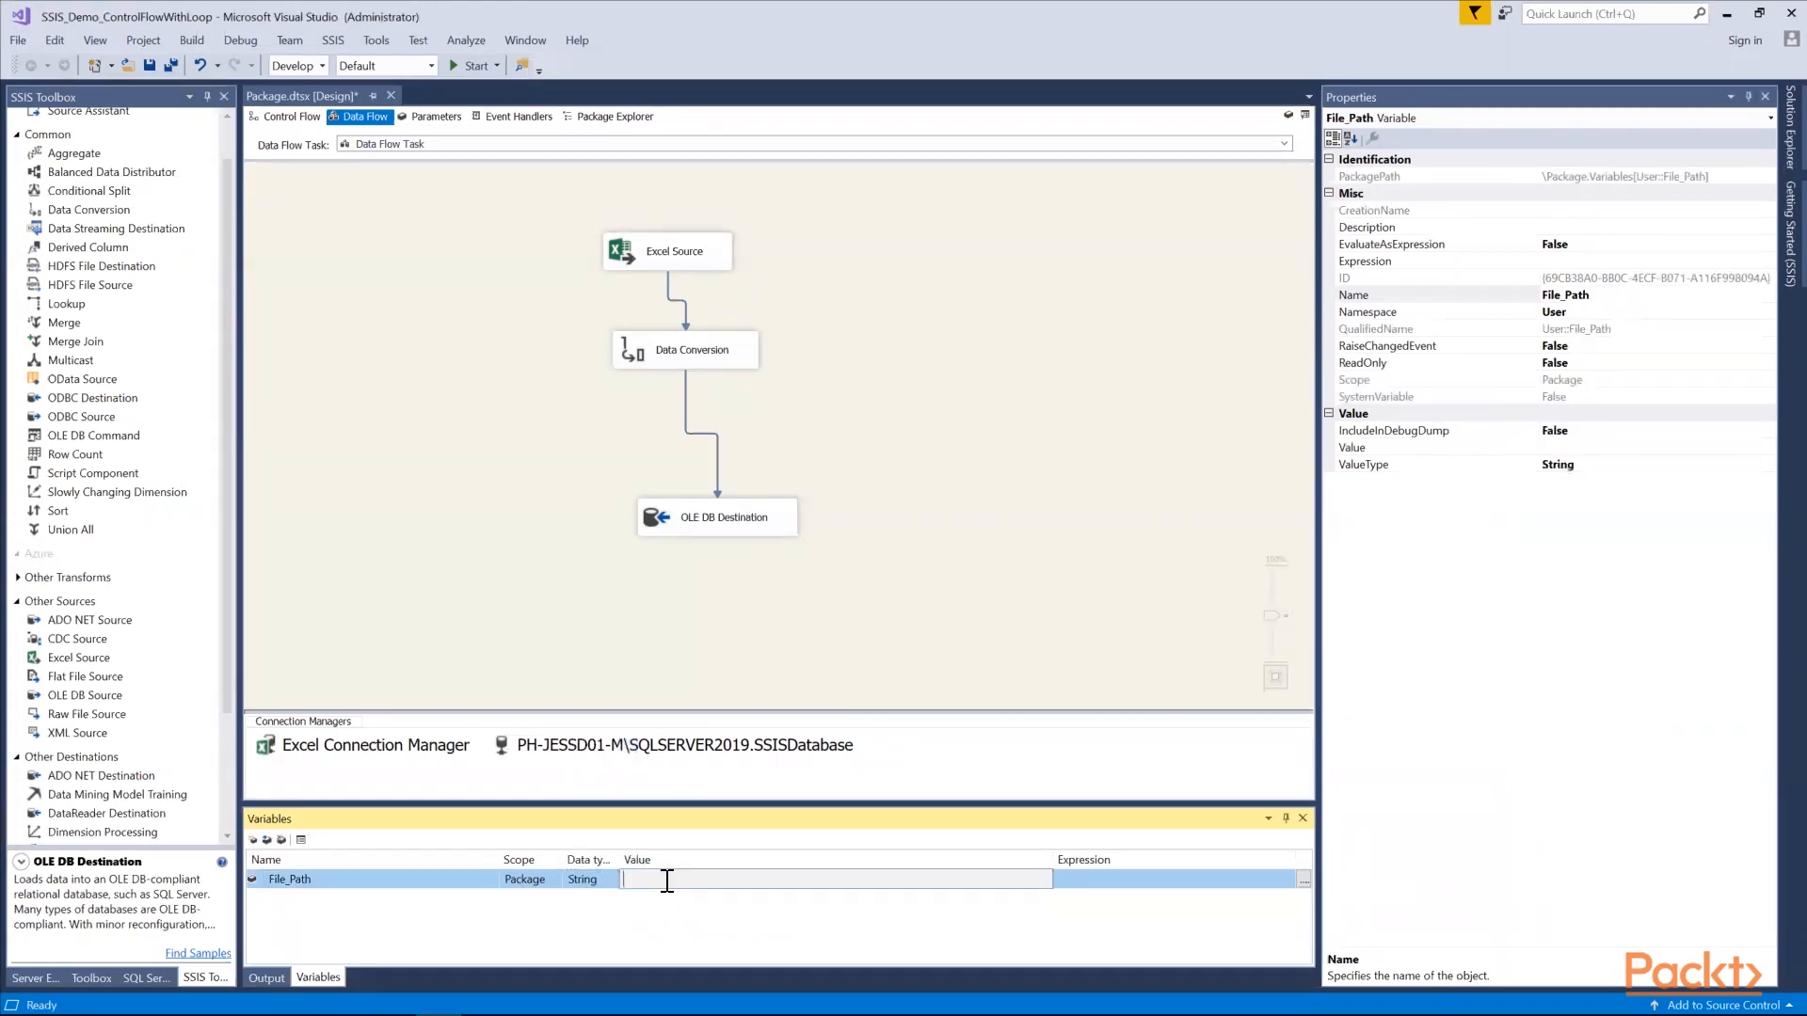
drag(619, 855, 653, 856)
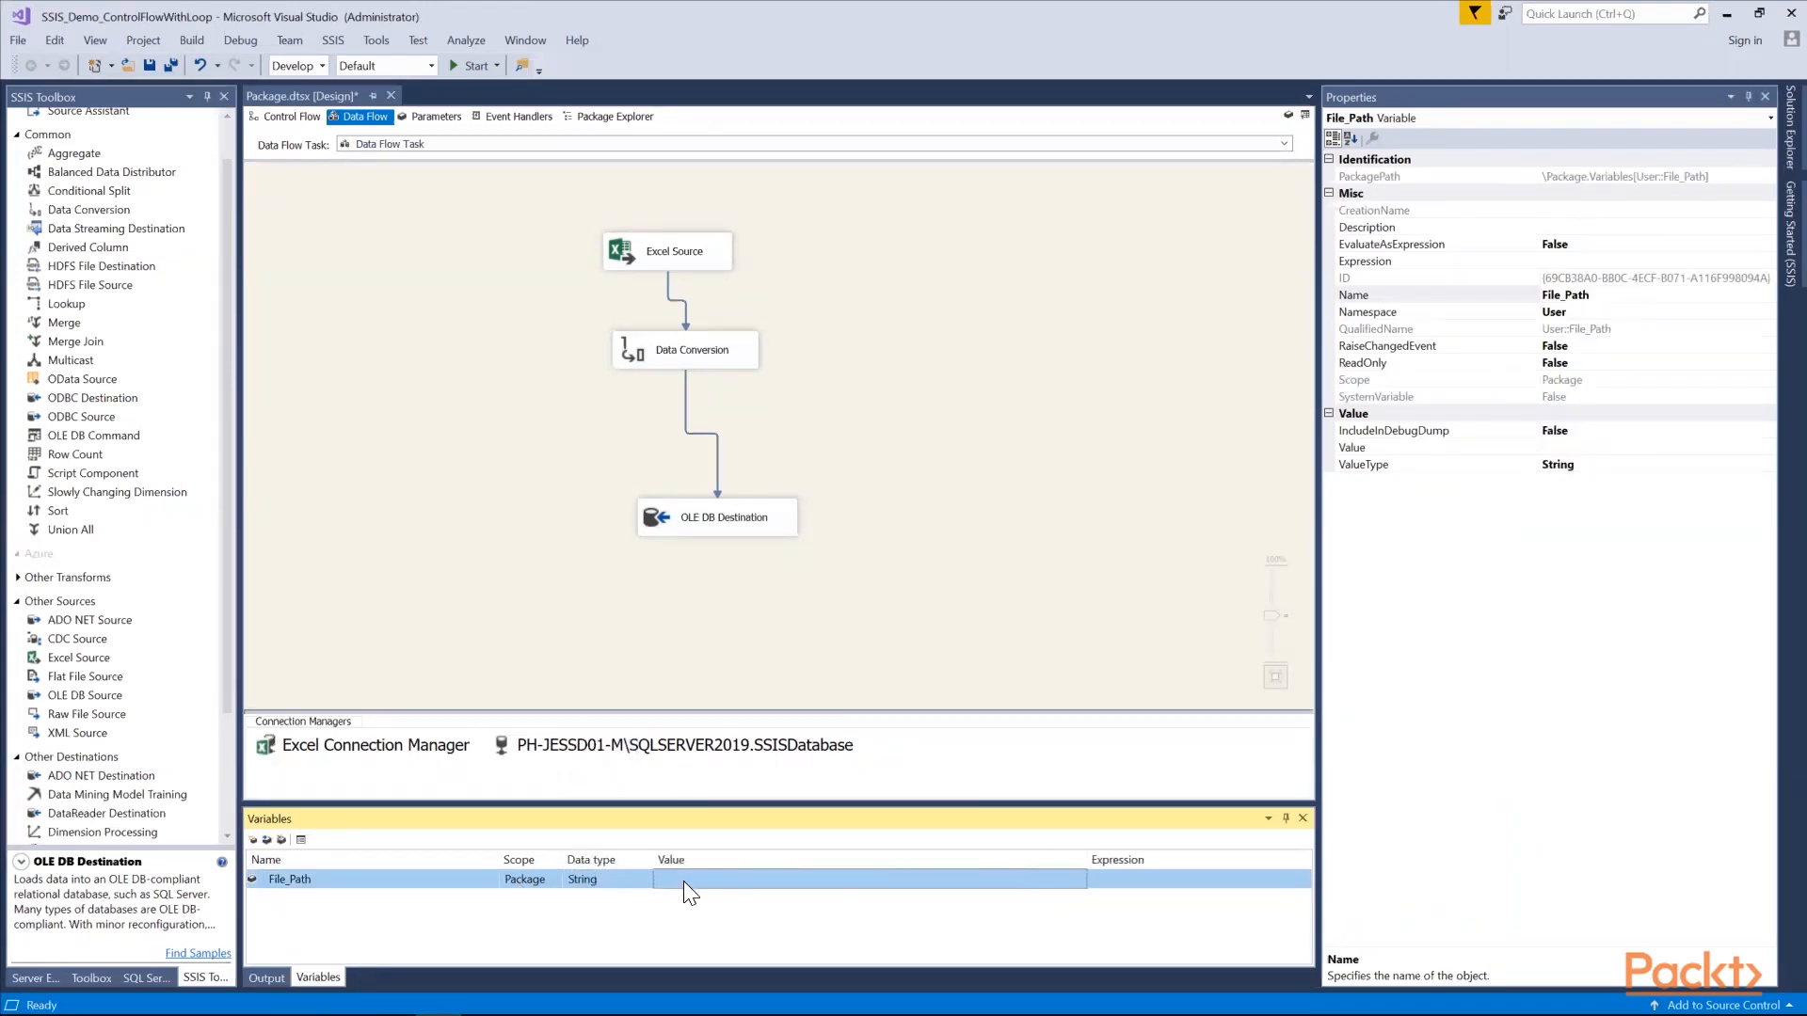
text(C:\Users\jessd\Desktop\Cars)
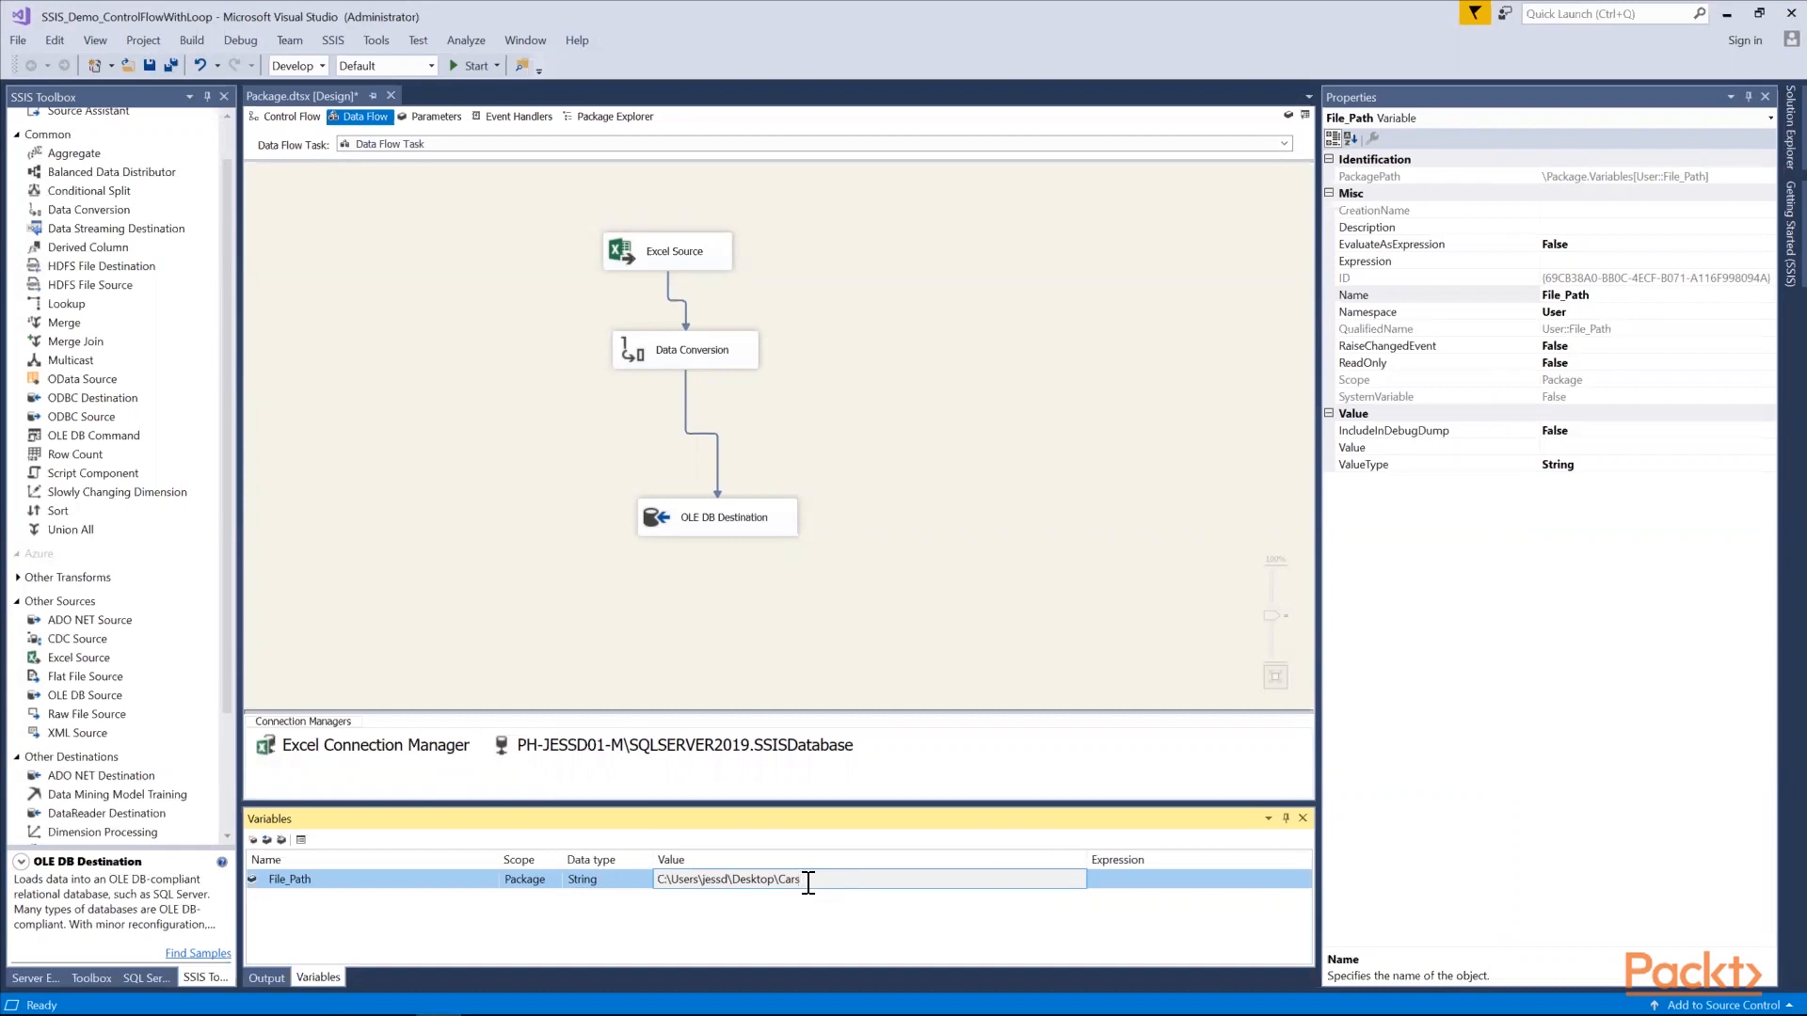
text(\)
Switch to the Cars folder in File Explorer and check the Car1 workbook's name and location in its properties
click(1728, 15)
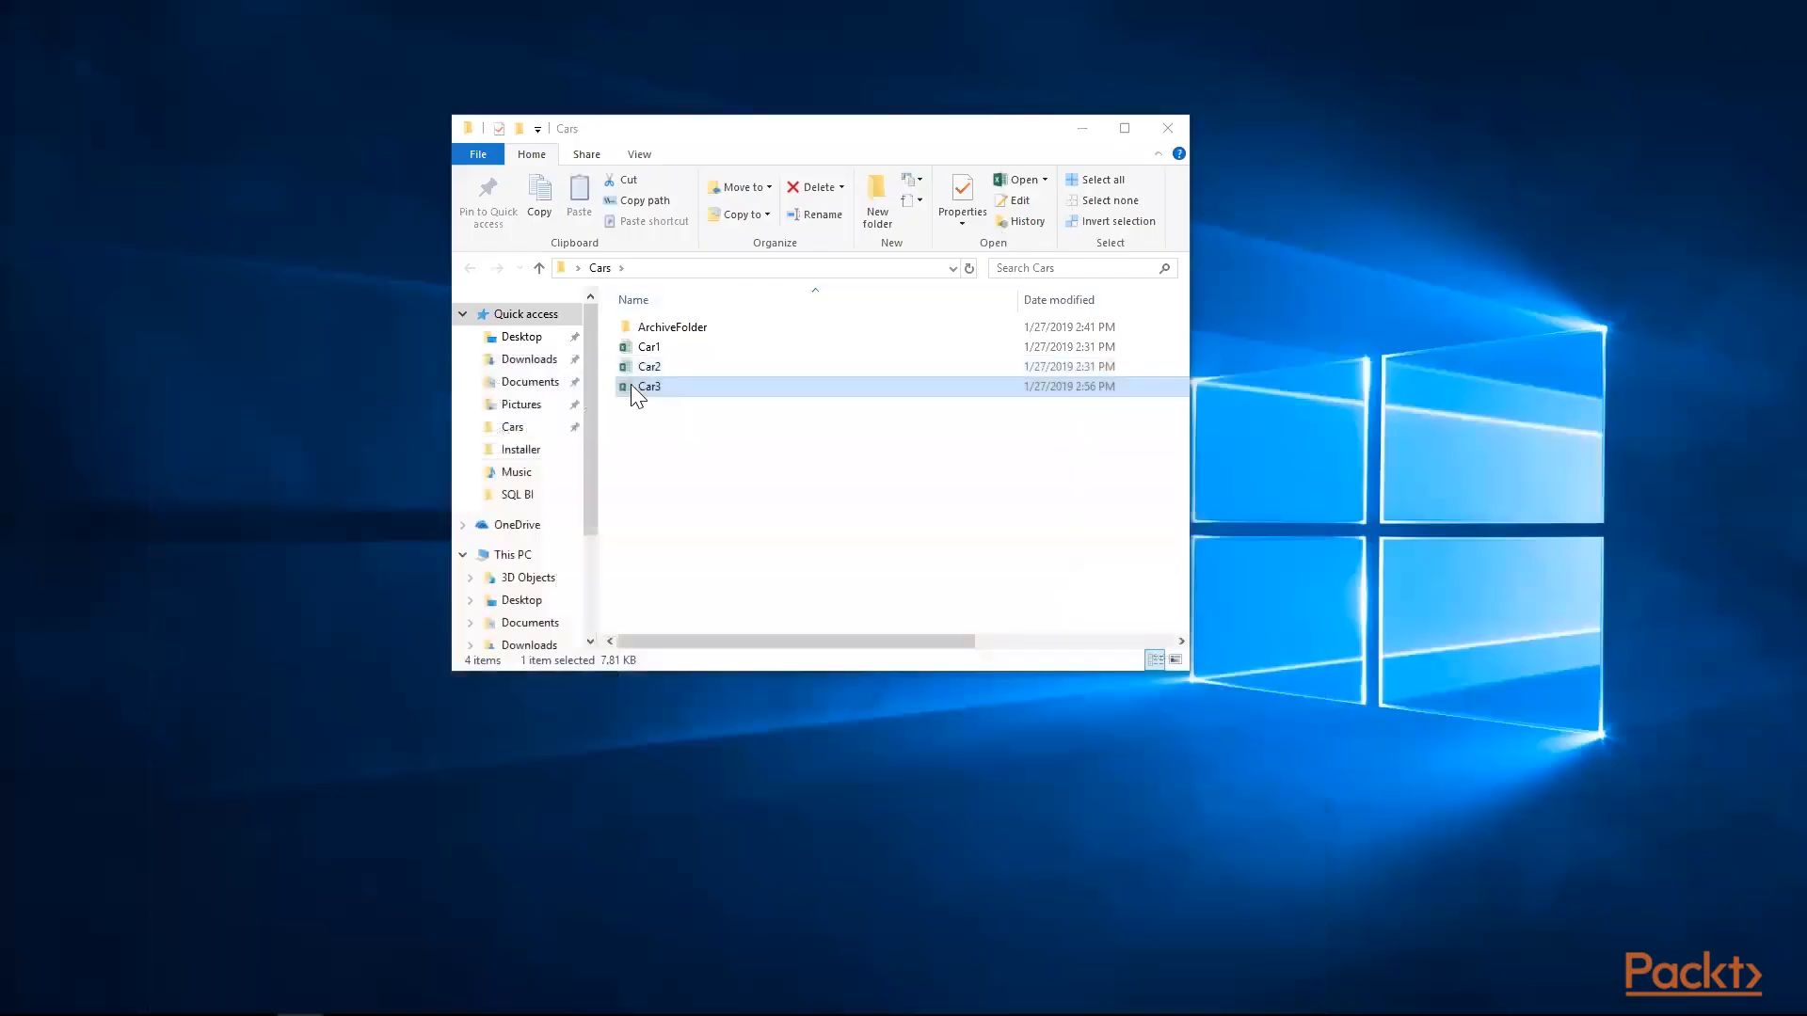
click(634, 352)
right_click(641, 355)
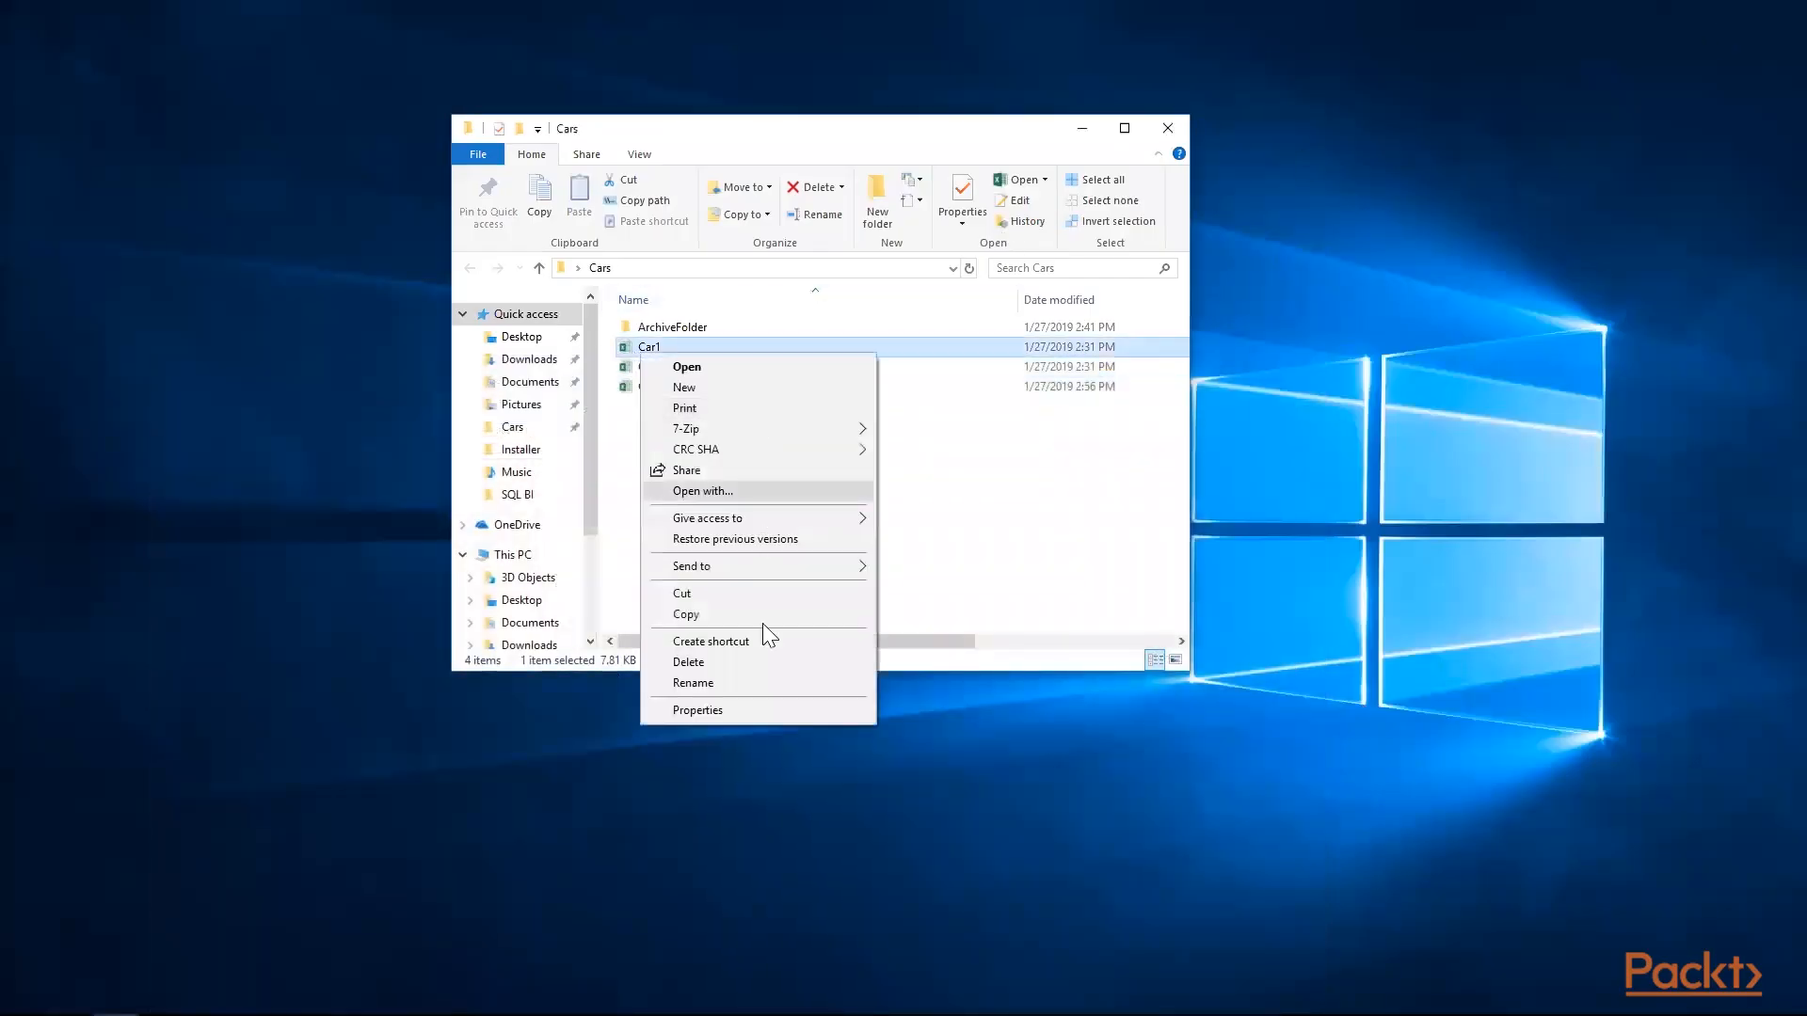
click(753, 704)
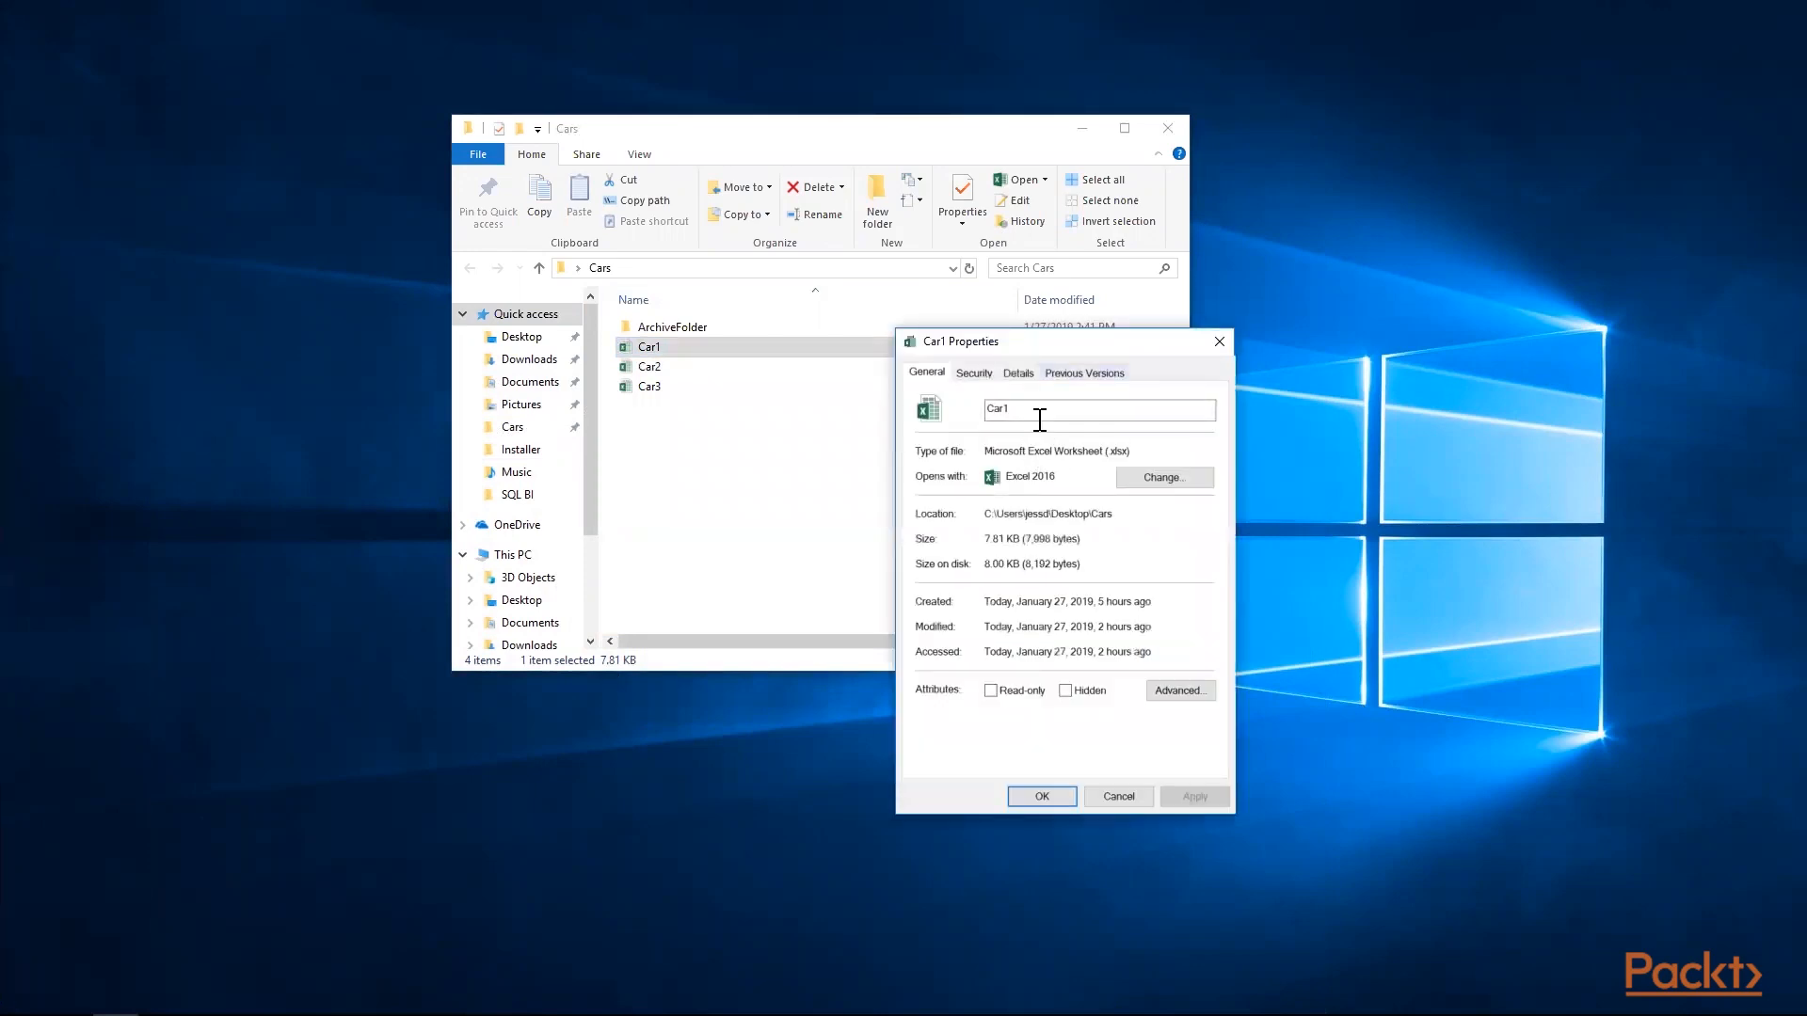
double_click(1008, 412)
click(1220, 342)
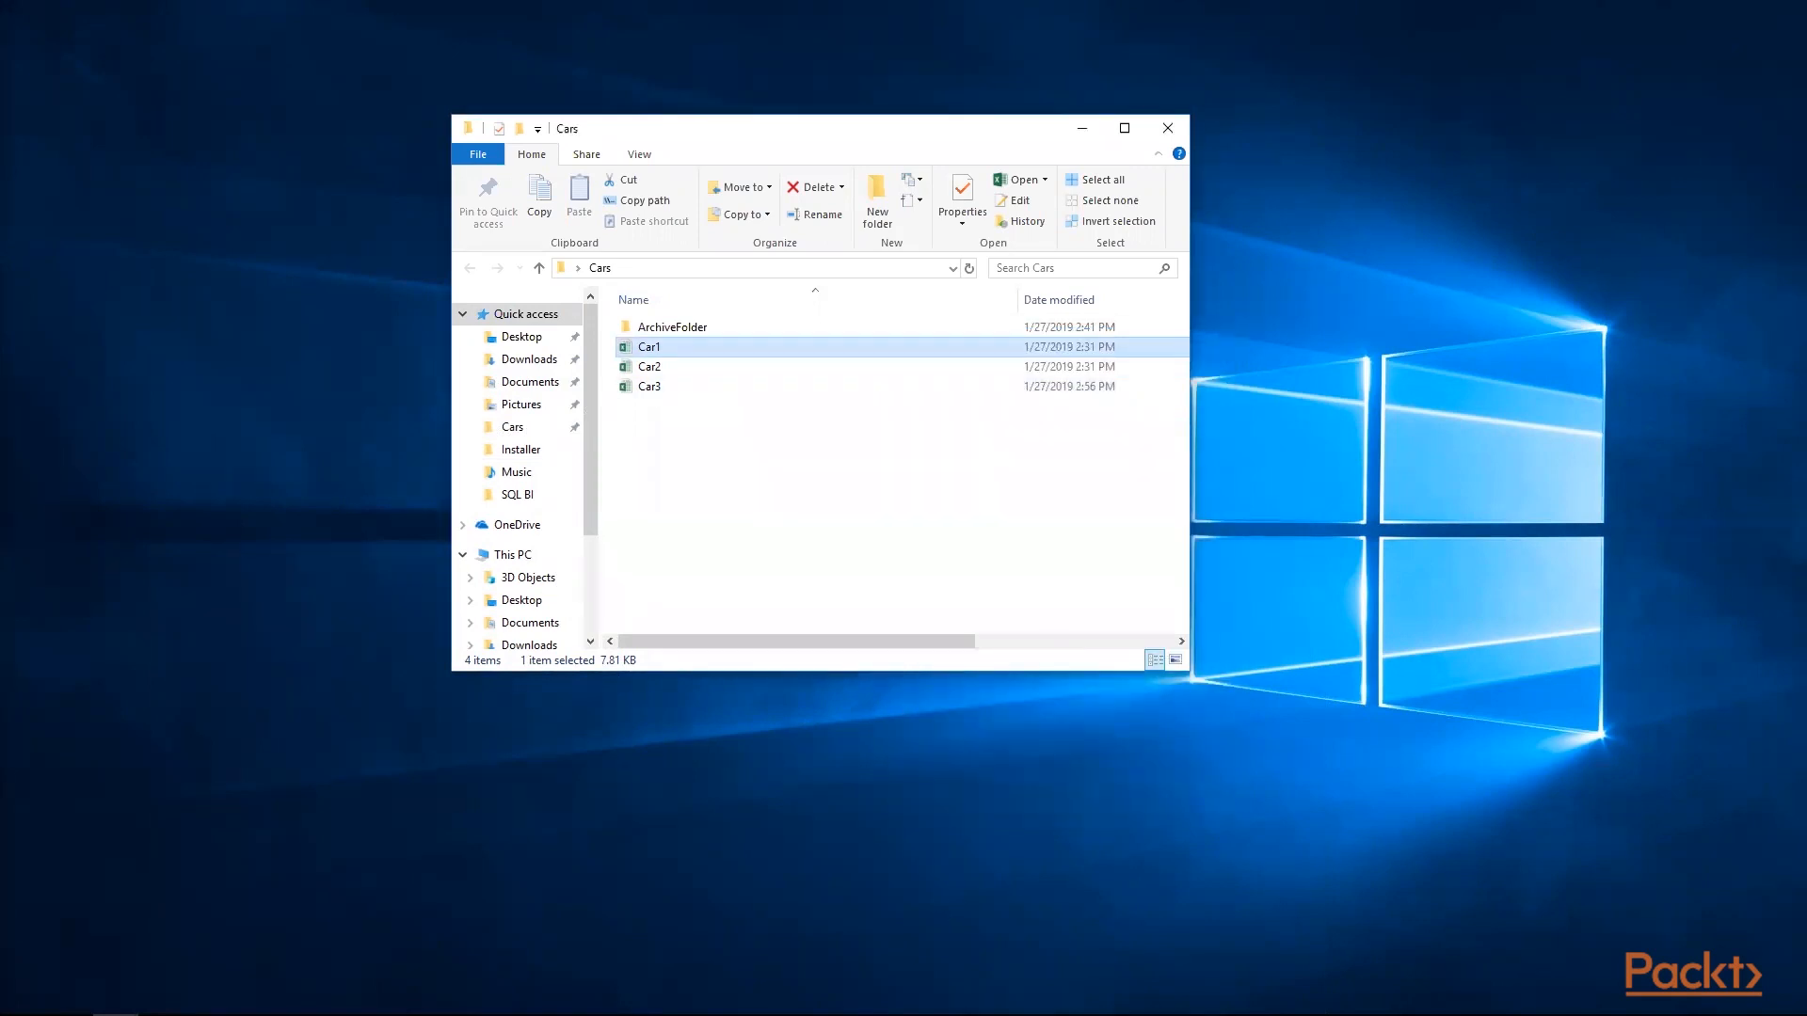
Copy the full path of Car1.xlsx from Notepad and enter it as the File_Path variable's value in Visual Studio
click(392, 1015)
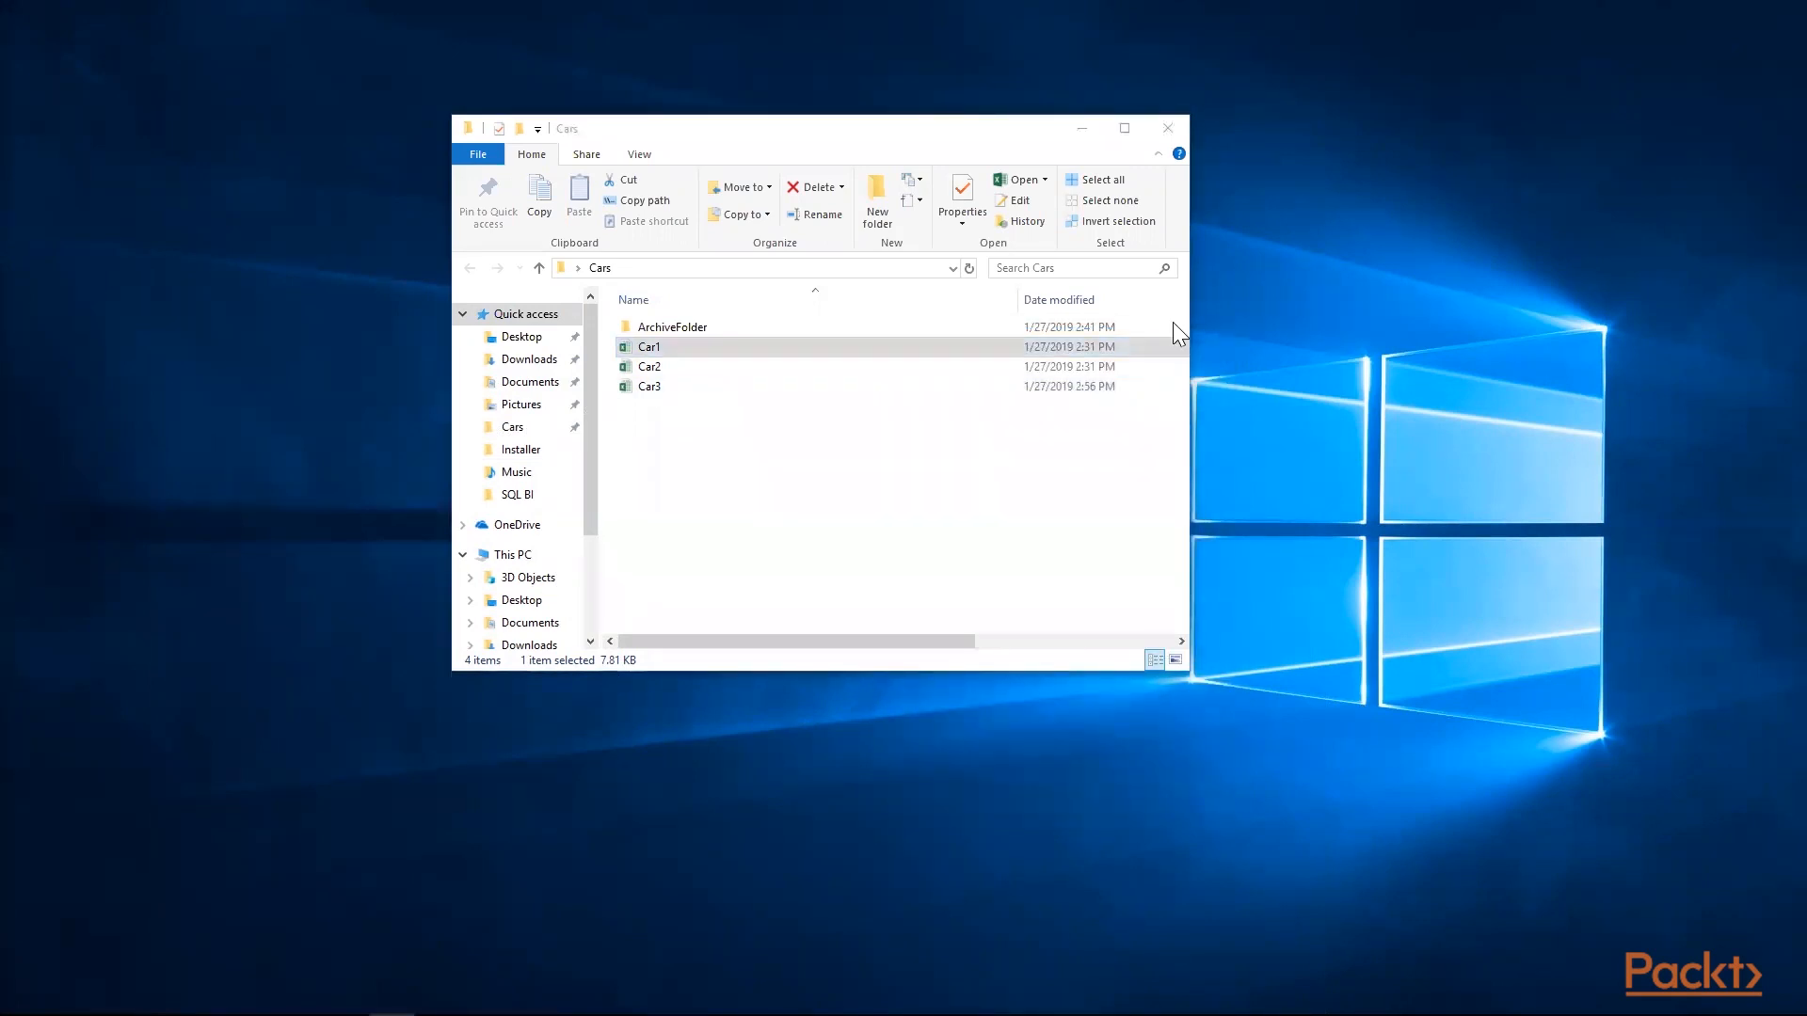
right_click(804, 361)
click(852, 418)
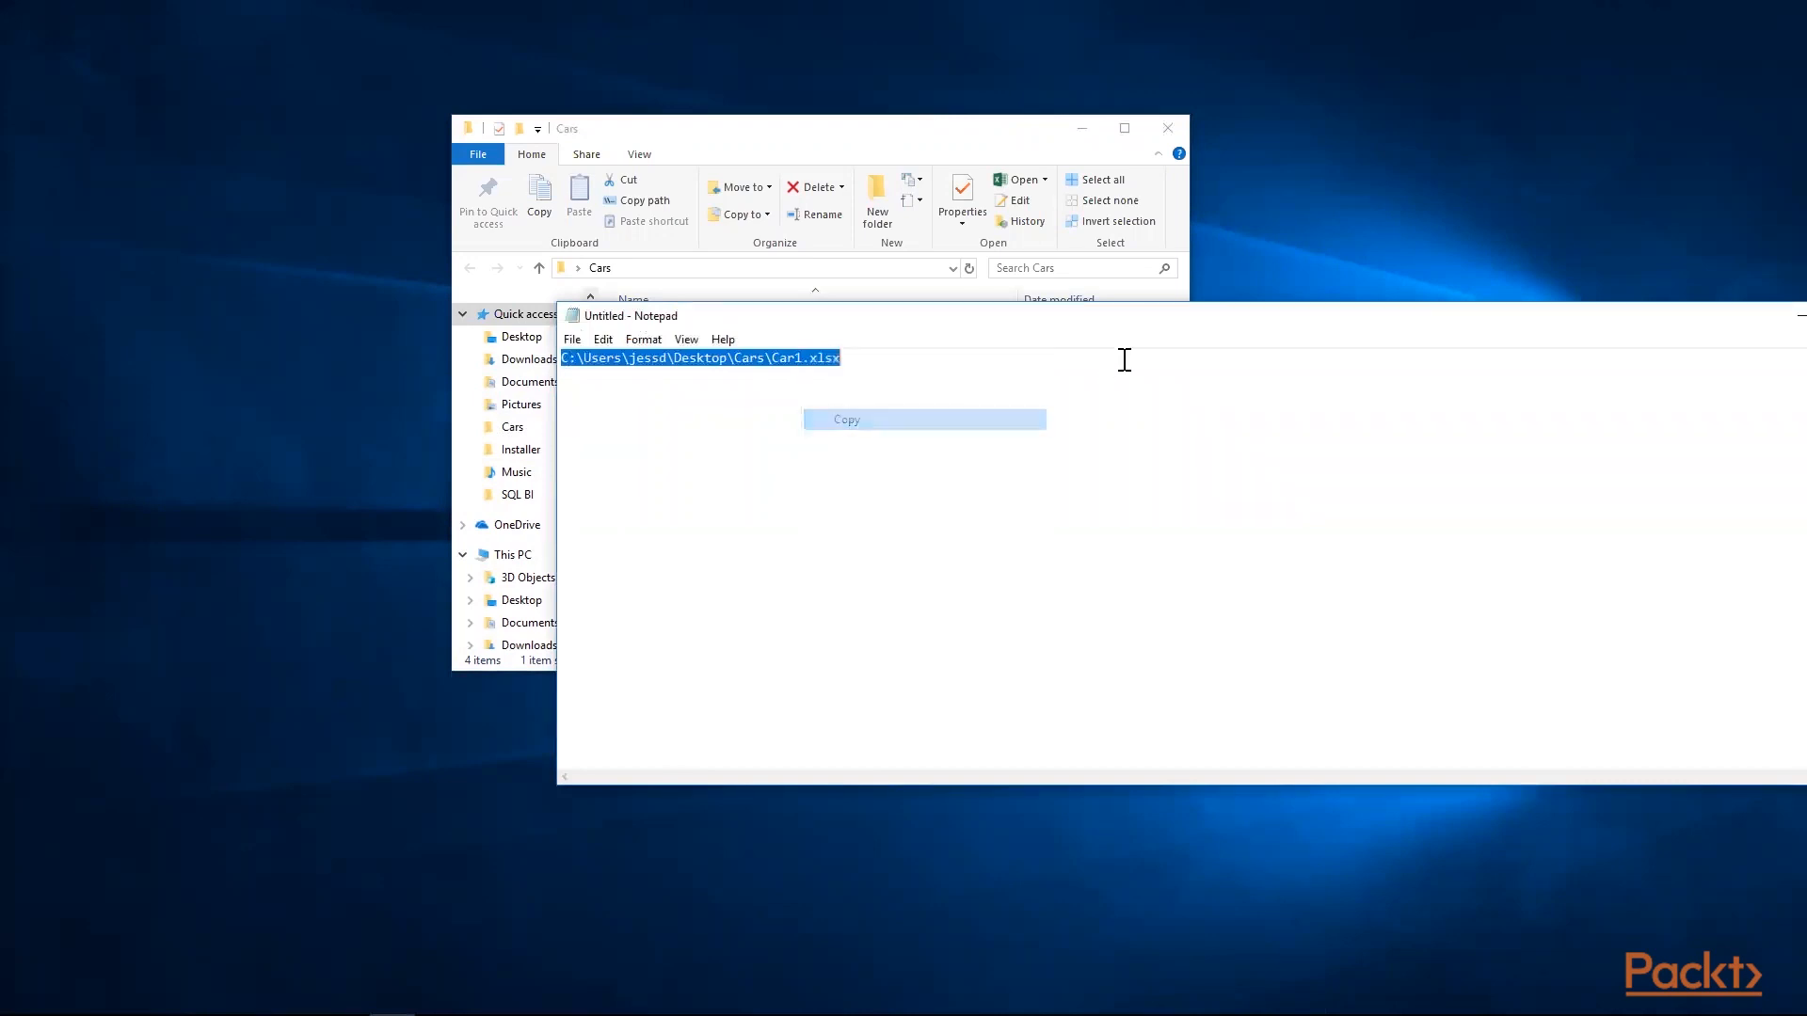
drag(932, 320, 599, 331)
click(1480, 325)
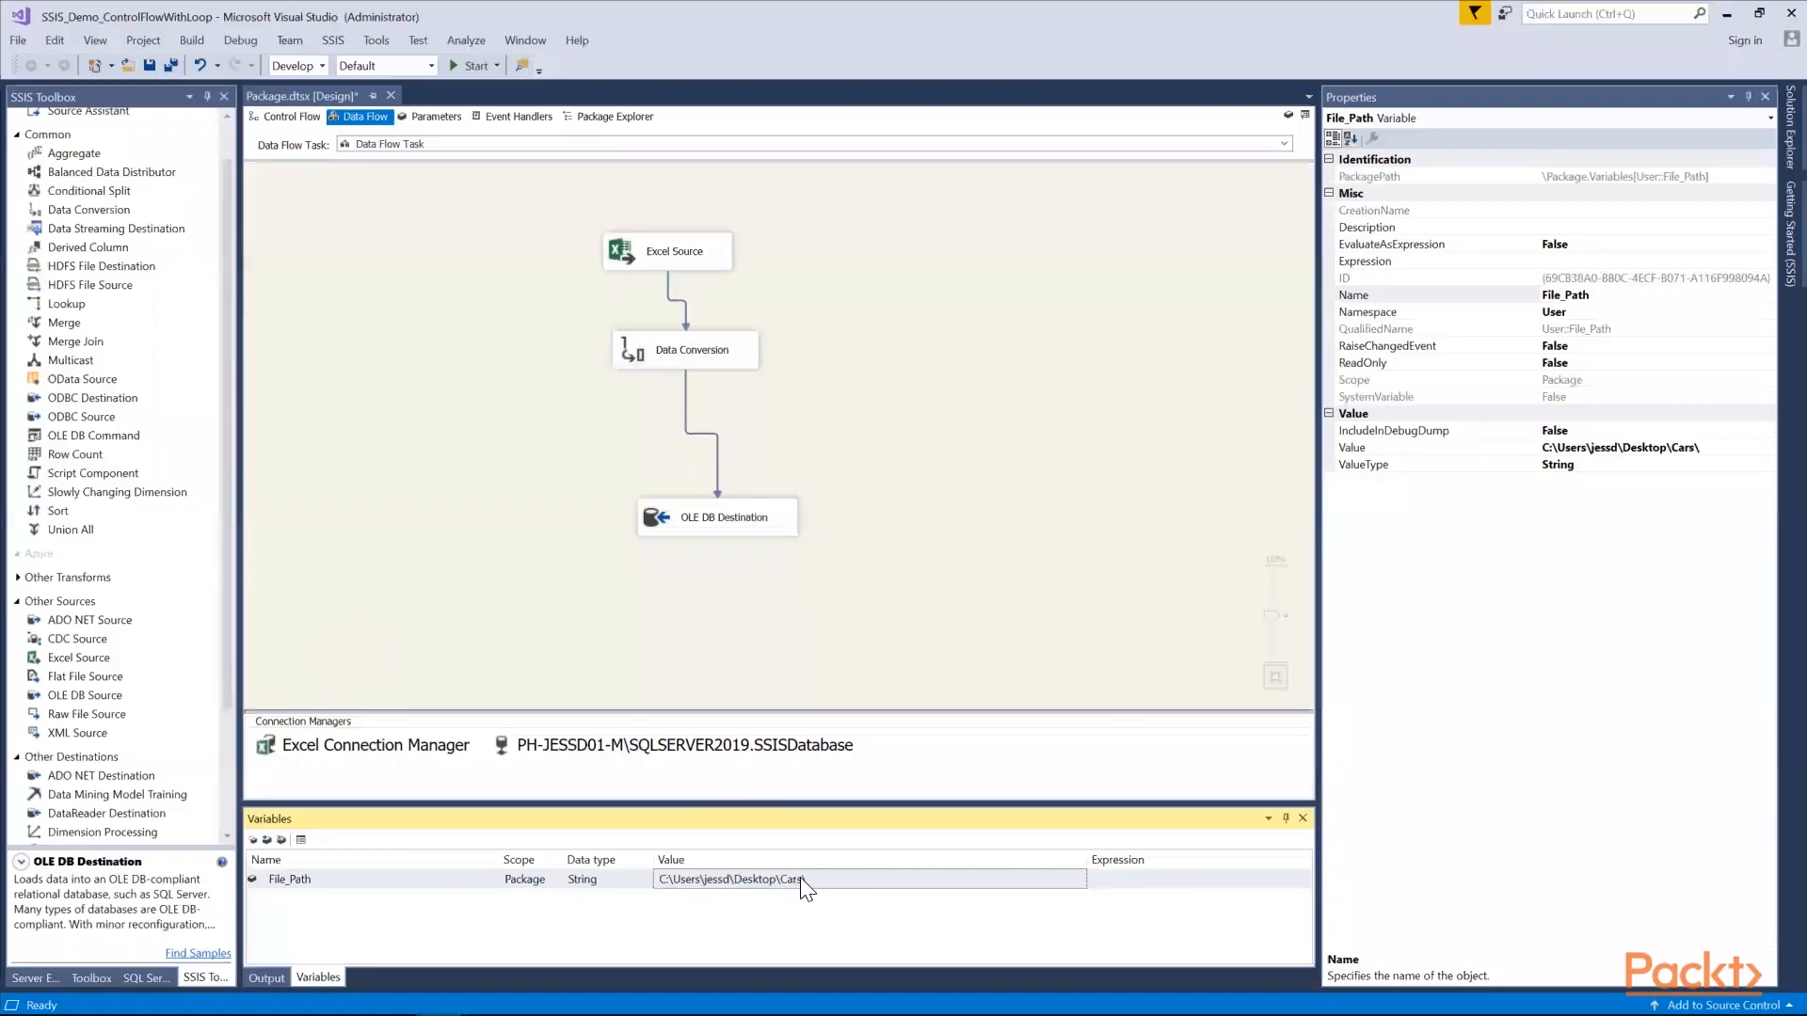
drag(804, 880, 643, 880)
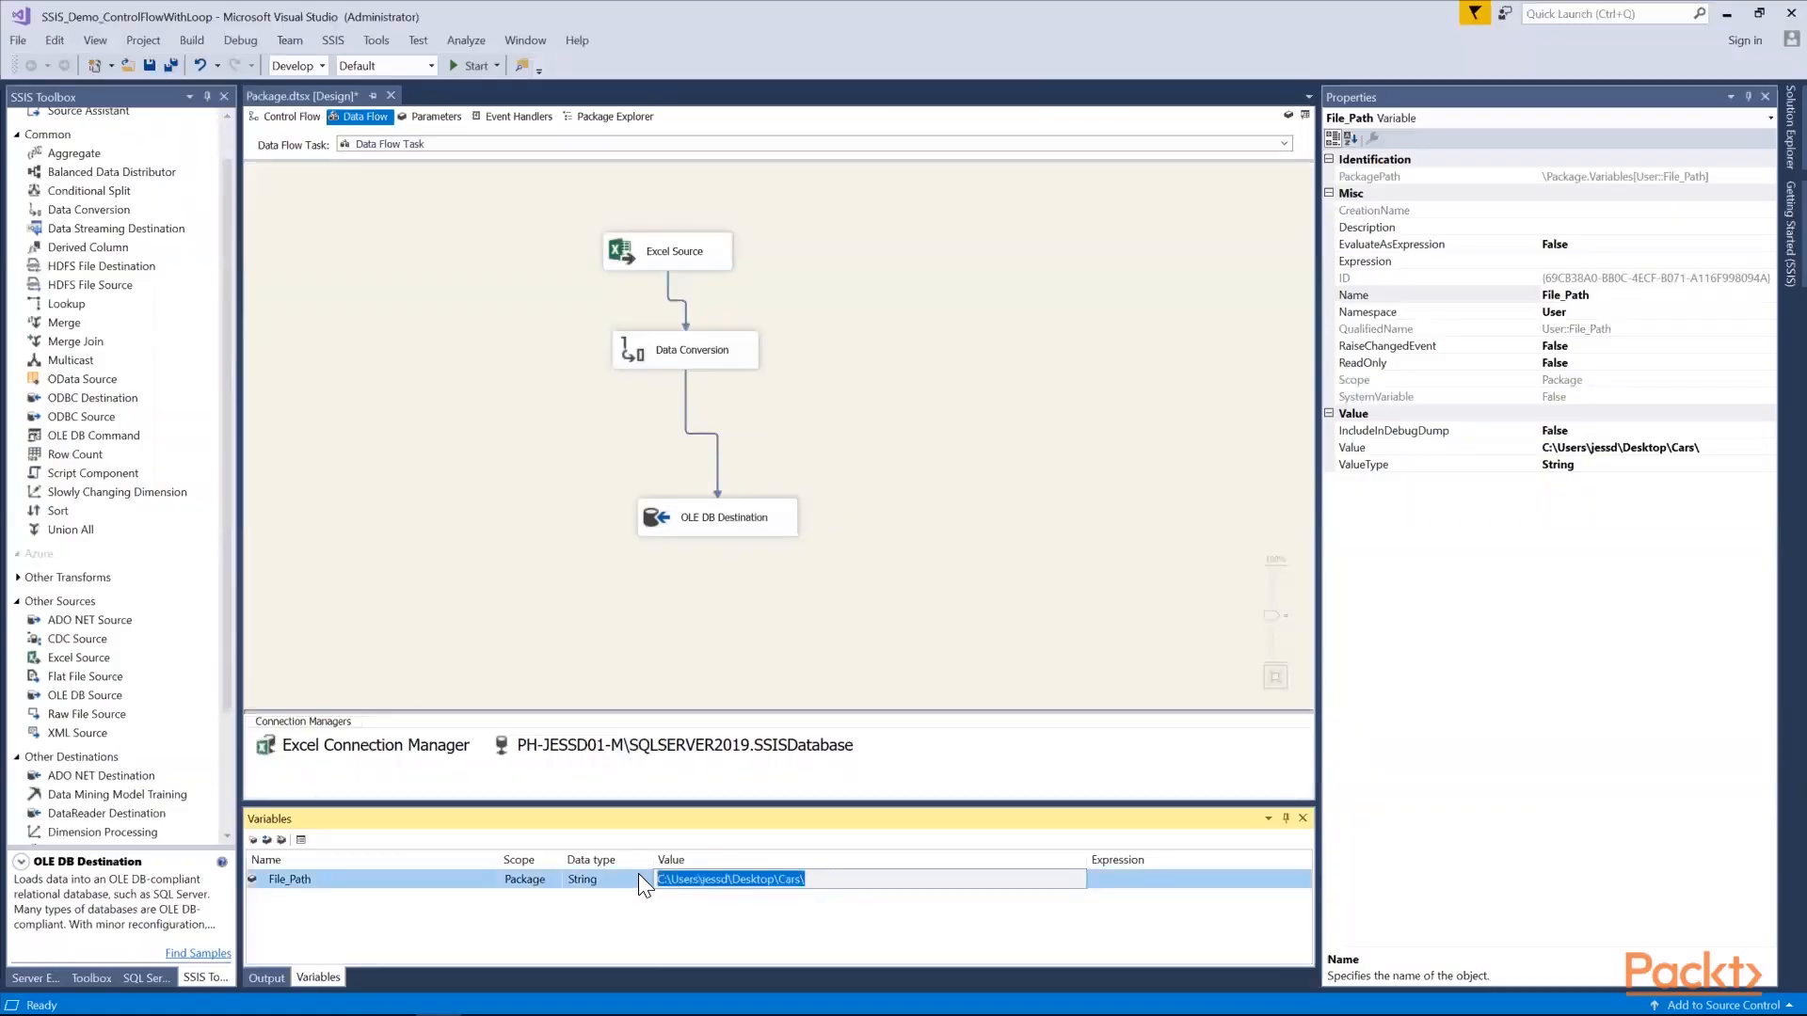
key(ctrl+v)
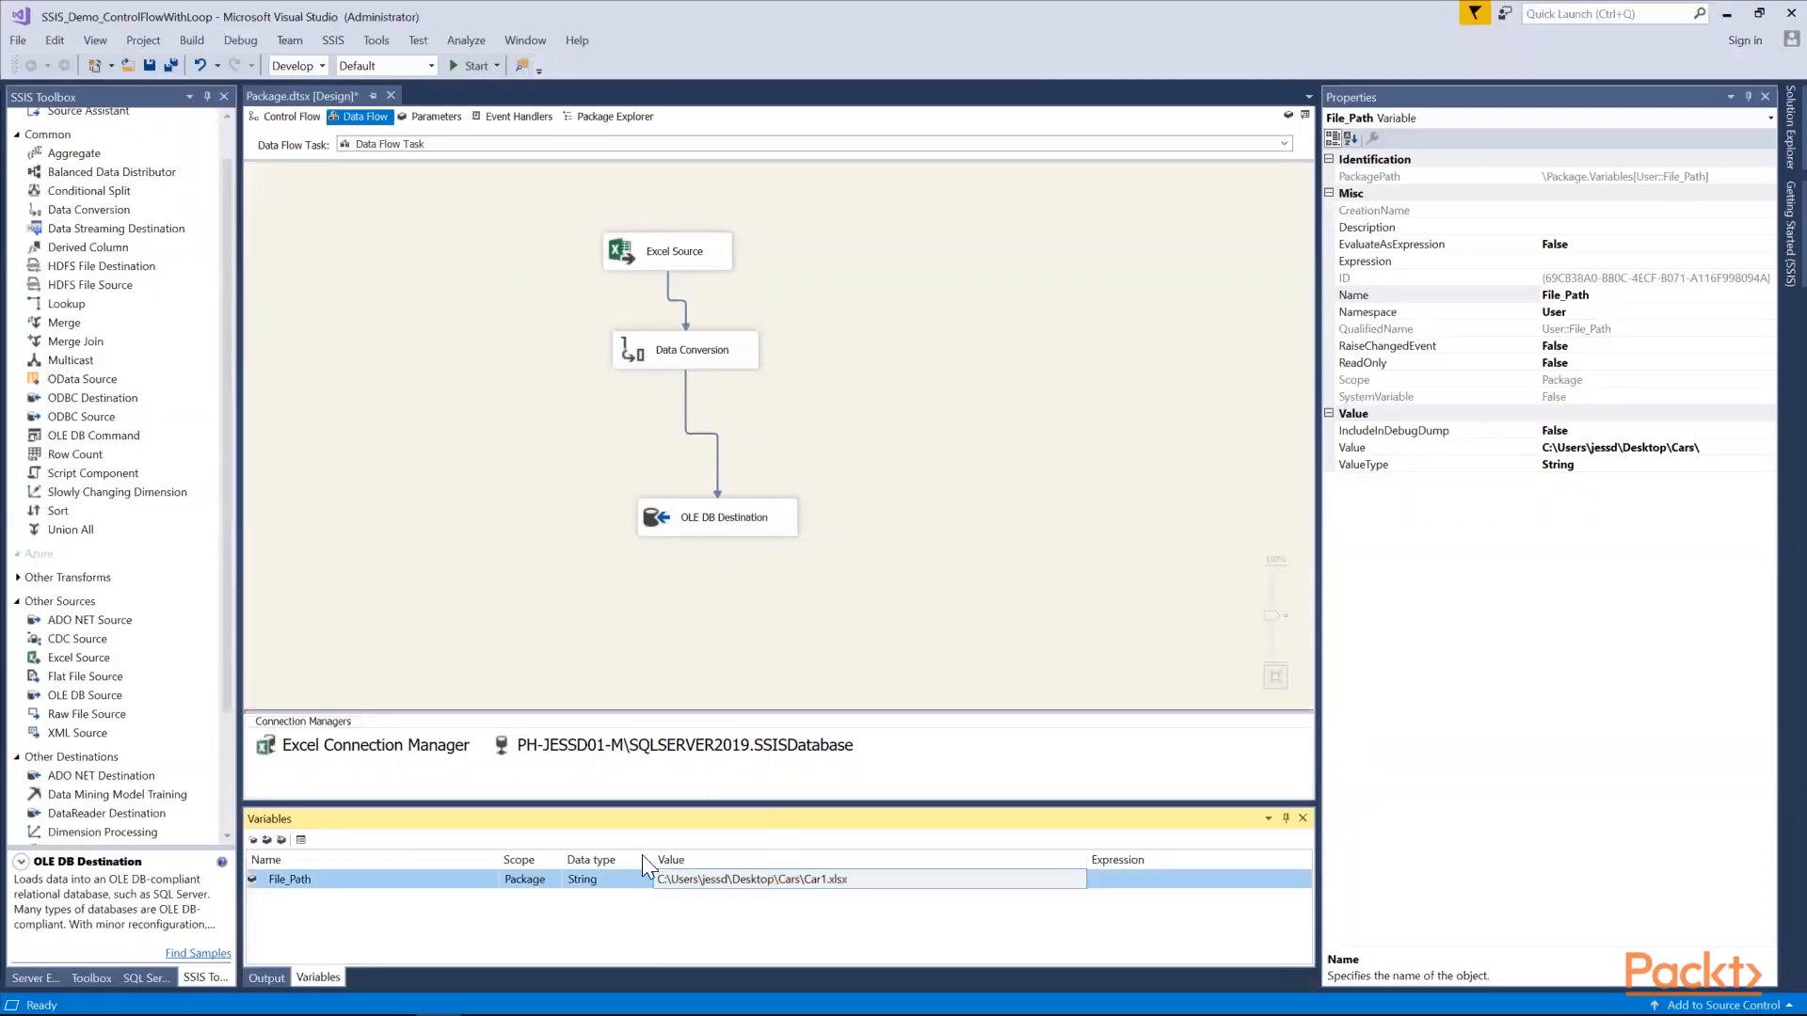
click(1122, 879)
Add a second package variable named File_Folder with the String data type
click(253, 840)
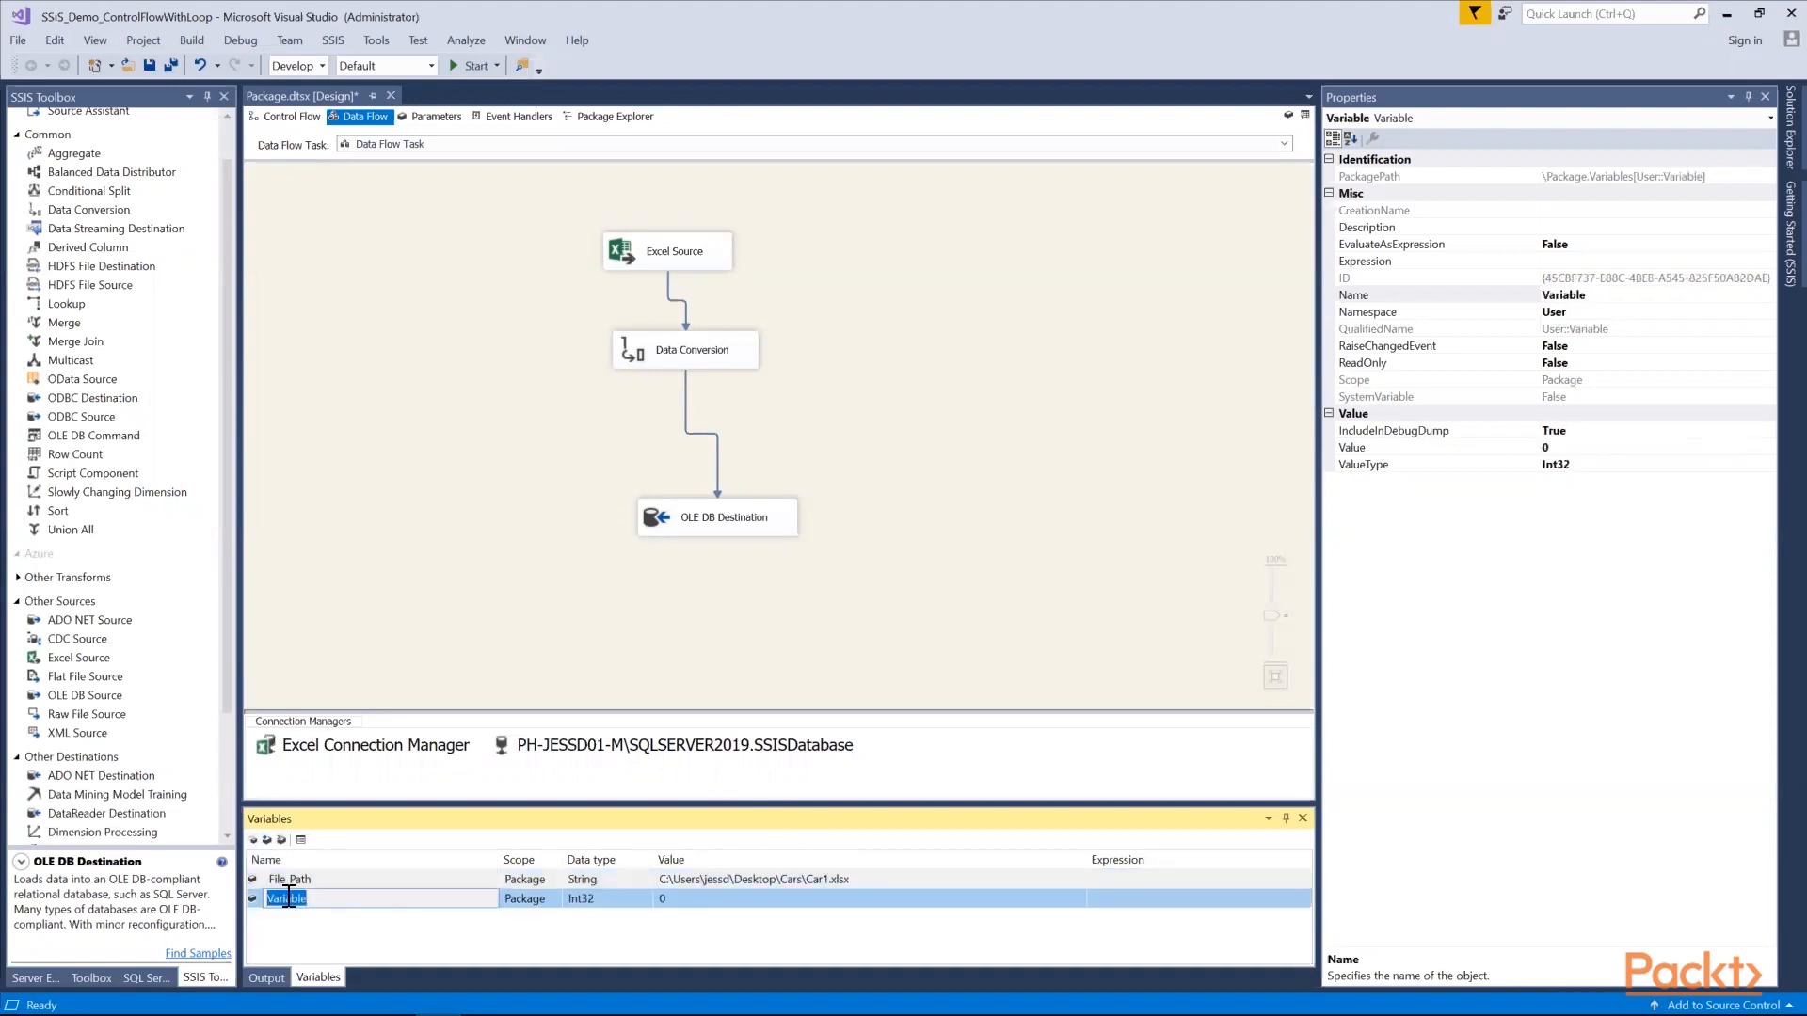
text(File_Folder)
click(589, 900)
click(645, 899)
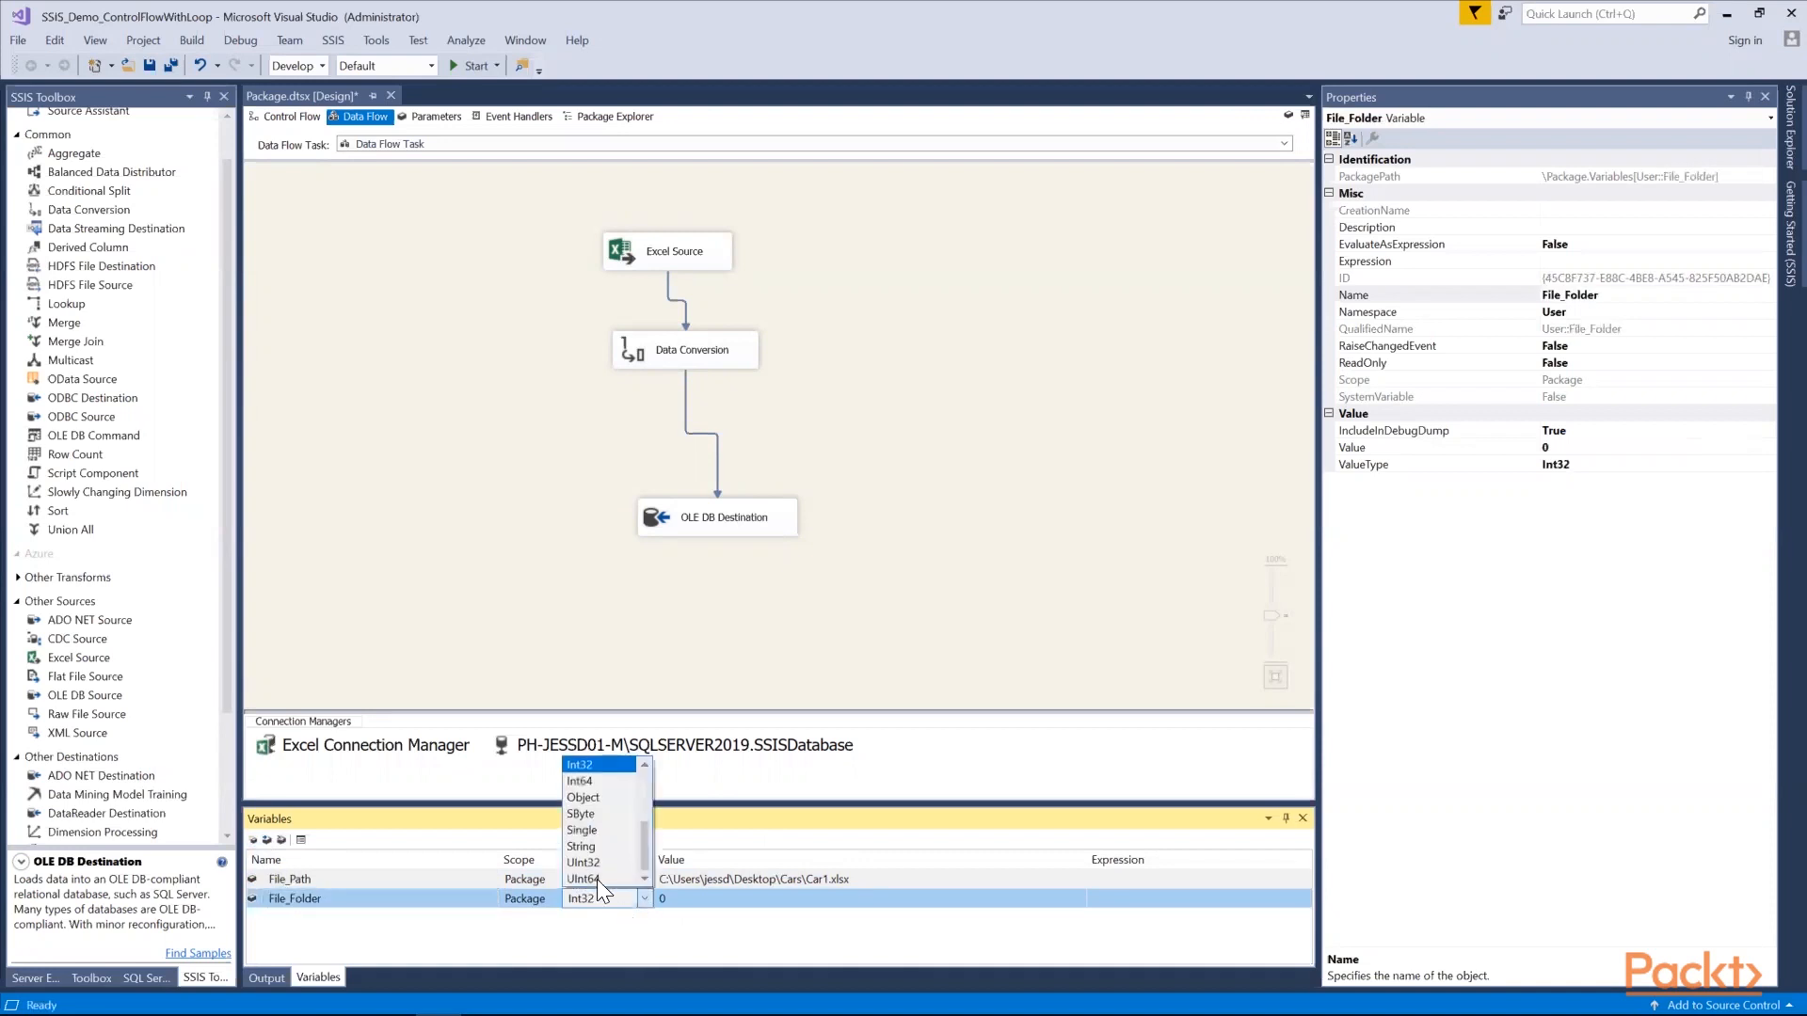
click(595, 847)
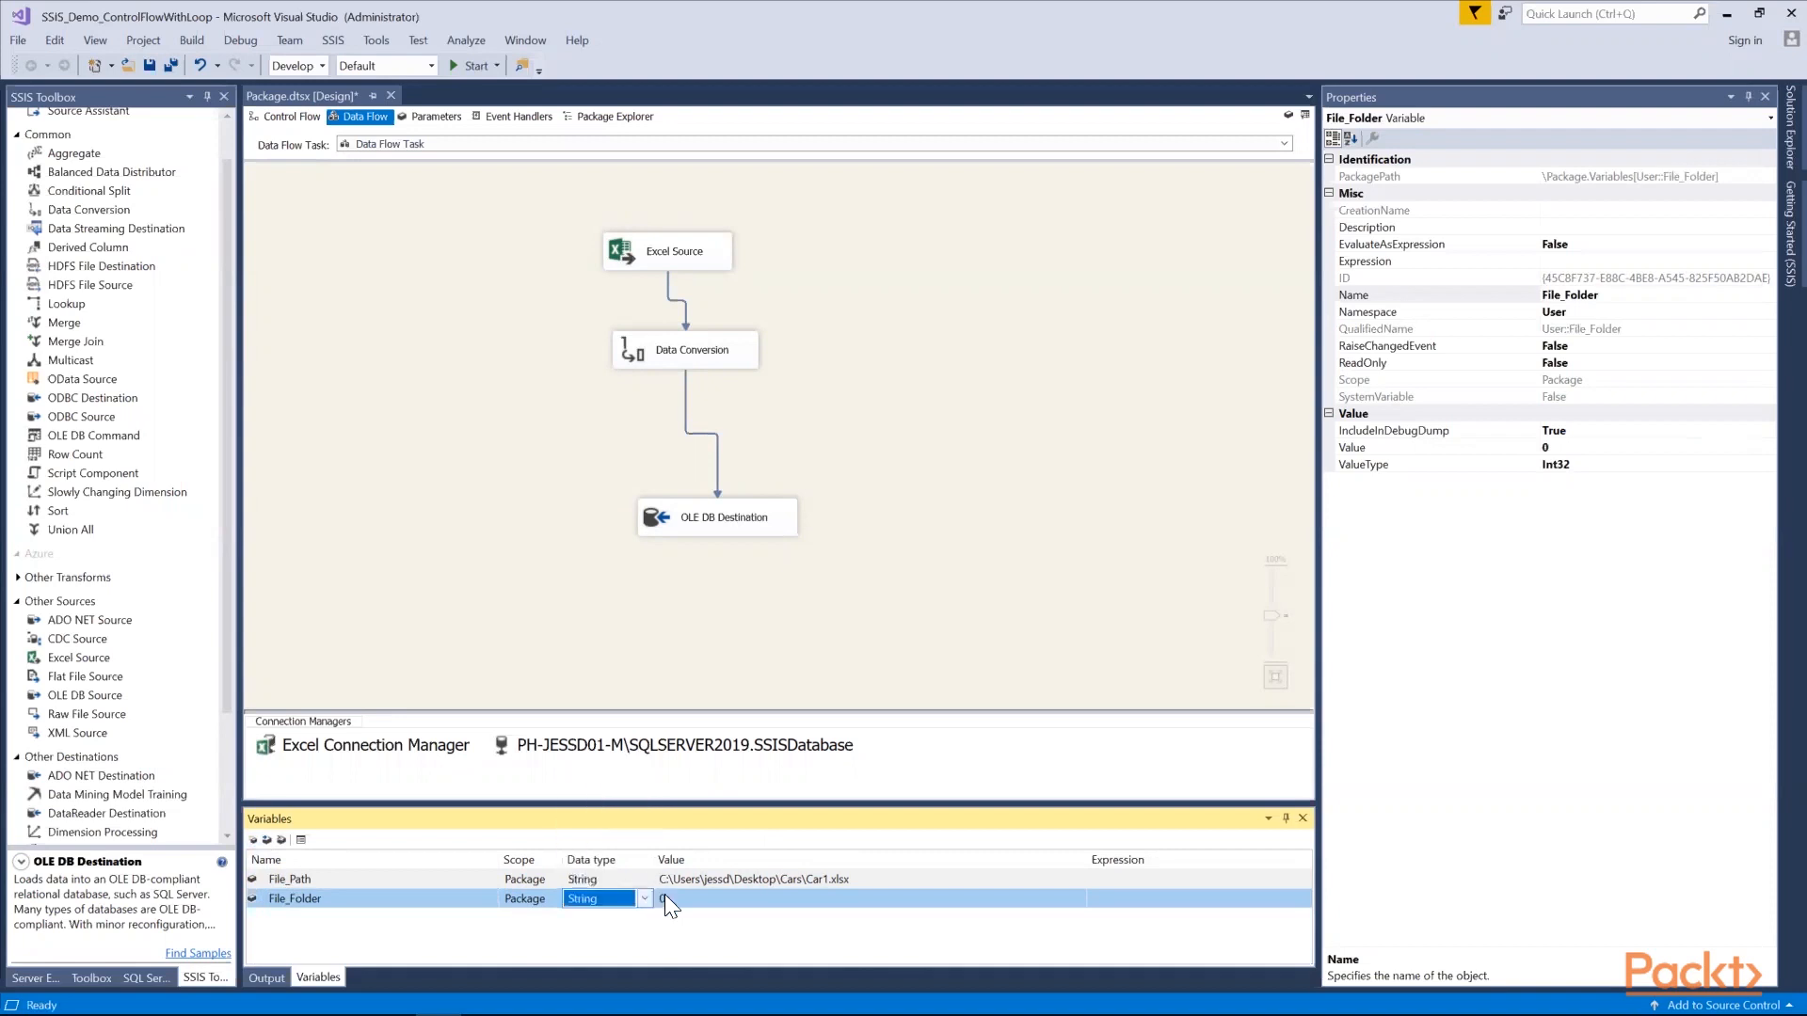
Set the File_Folder value to the copied path without the Car1.xlsx file name, ending in \Desktop\Cars\
click(673, 898)
key(ctrl+v)
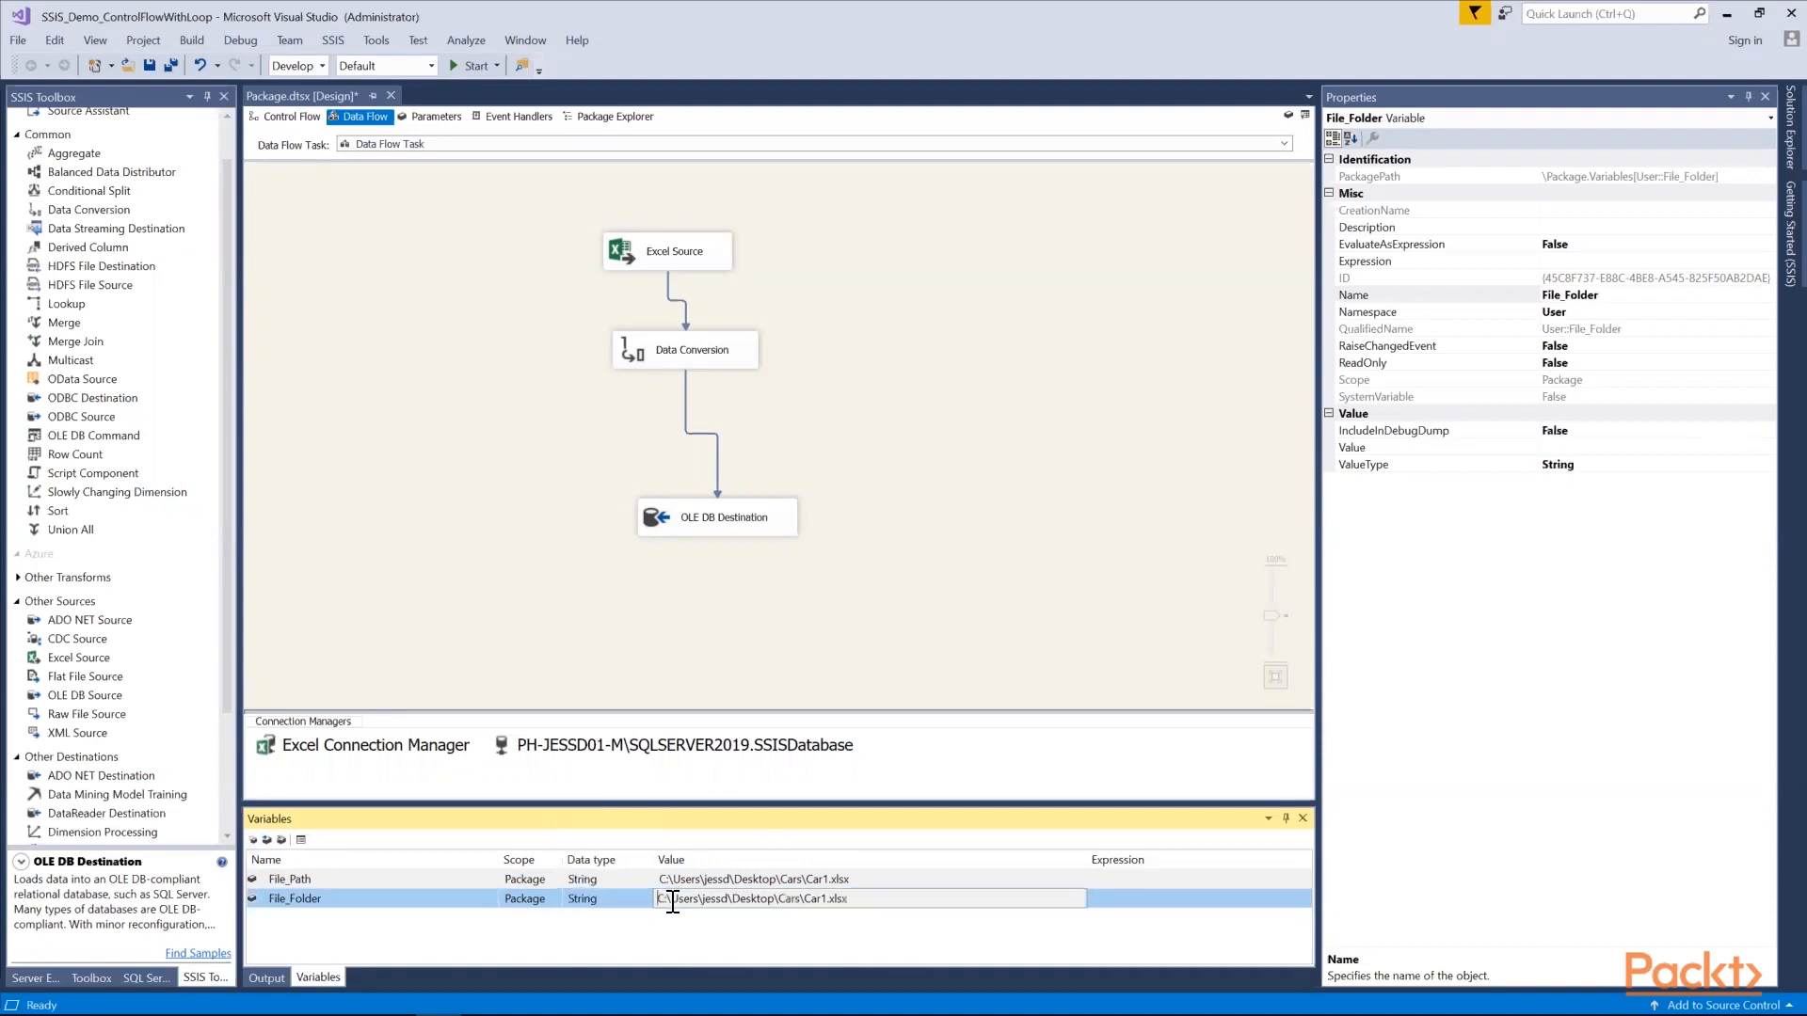
drag(821, 897, 805, 897)
key(Delete)
Add a third package variable named File_Name with the String data type
click(253, 841)
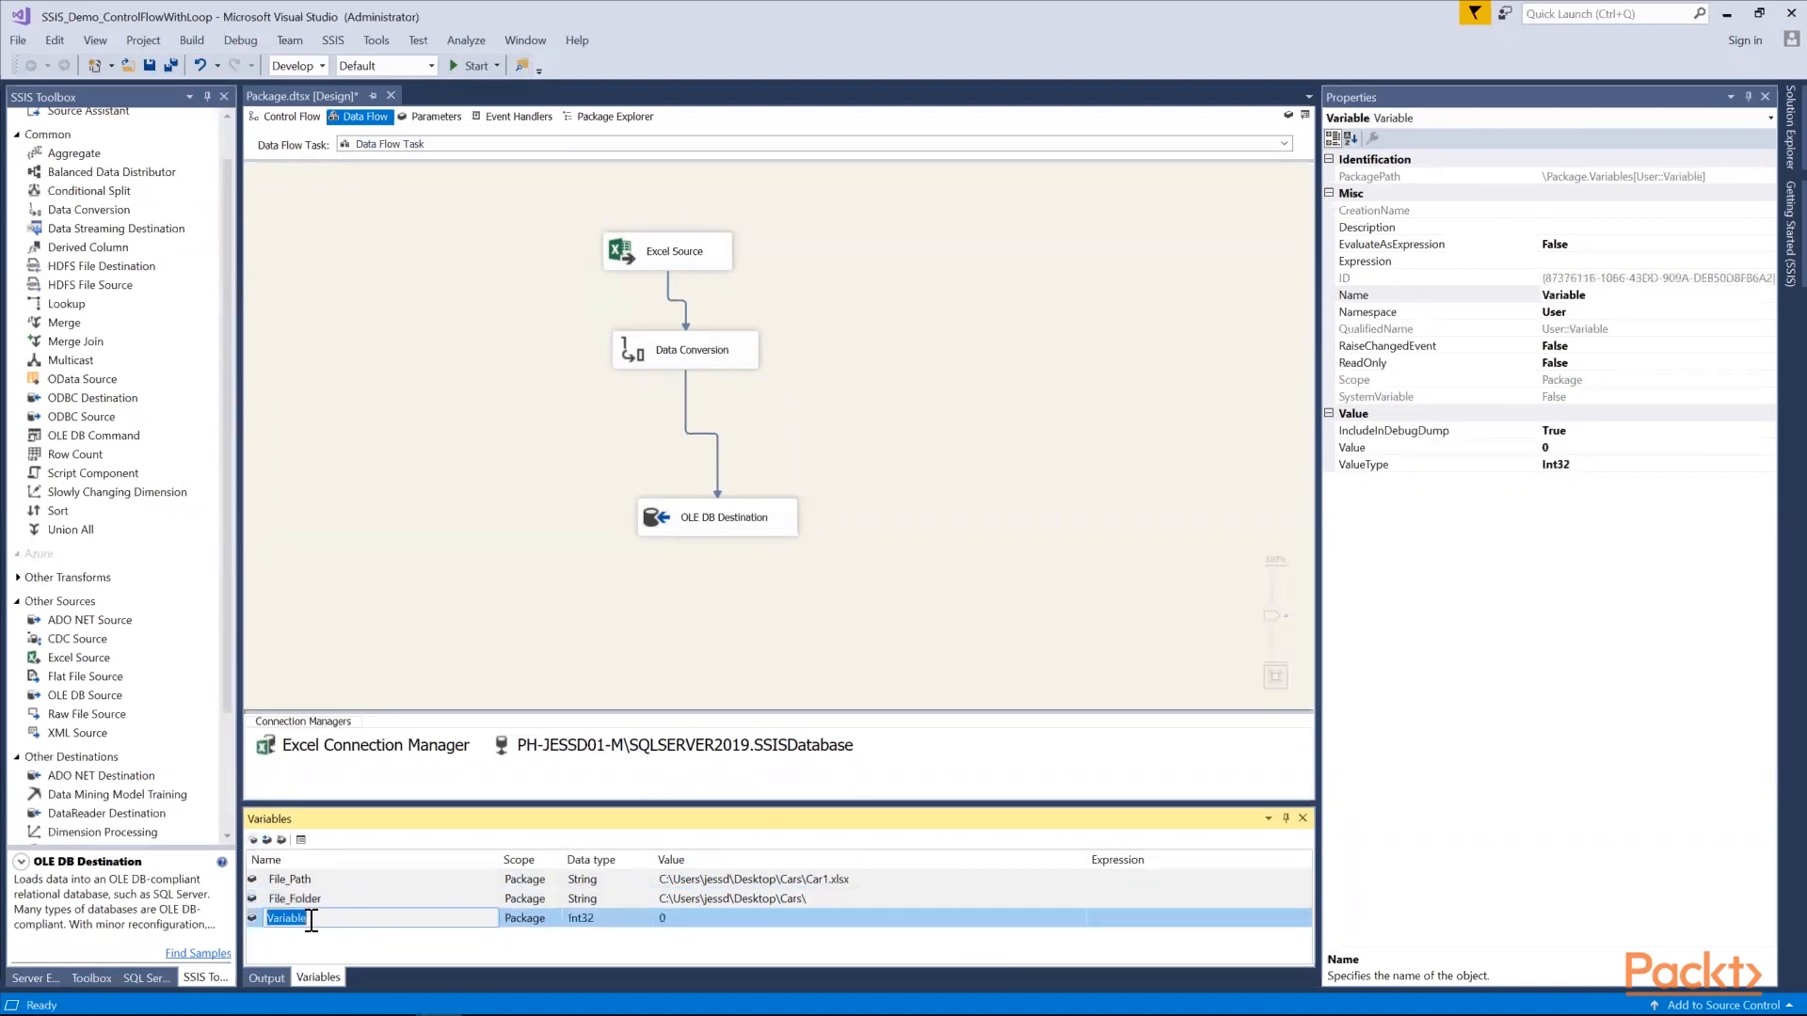
text(File_Name)
click(590, 919)
click(645, 919)
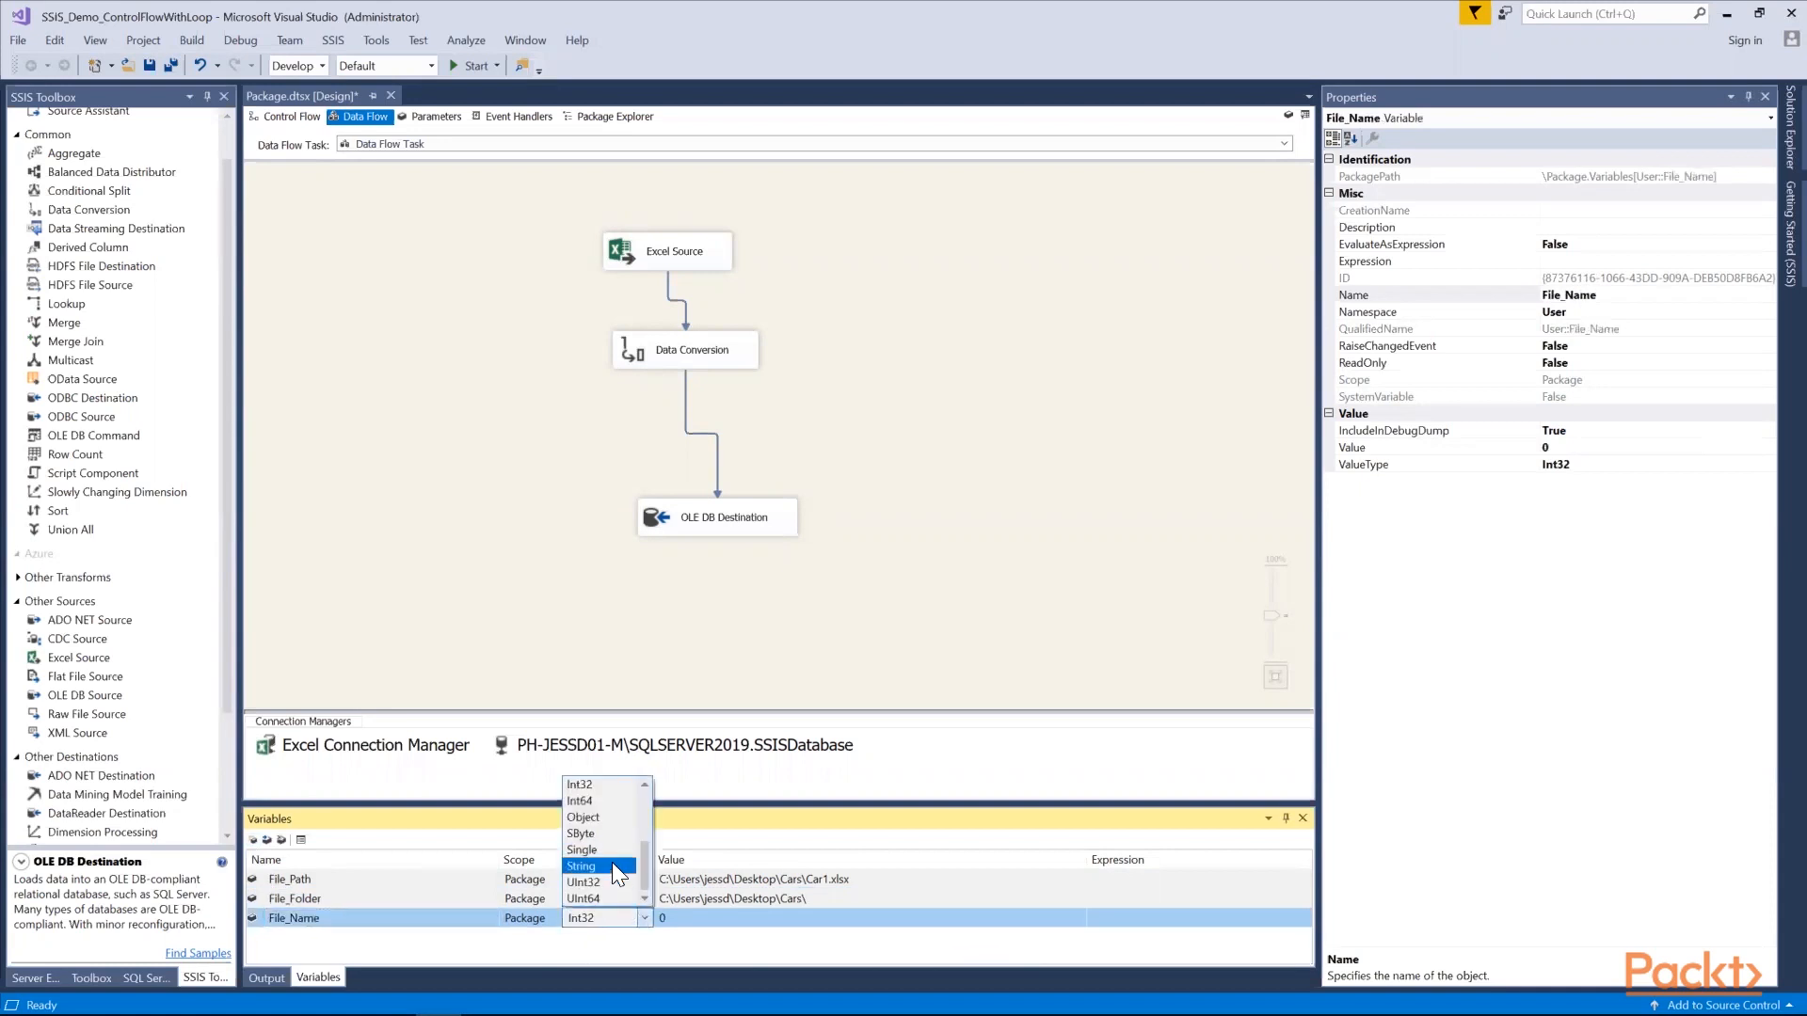
click(581, 866)
Set the File_Name value to Car1.xlsx by removing the folder part from the copied path
click(725, 918)
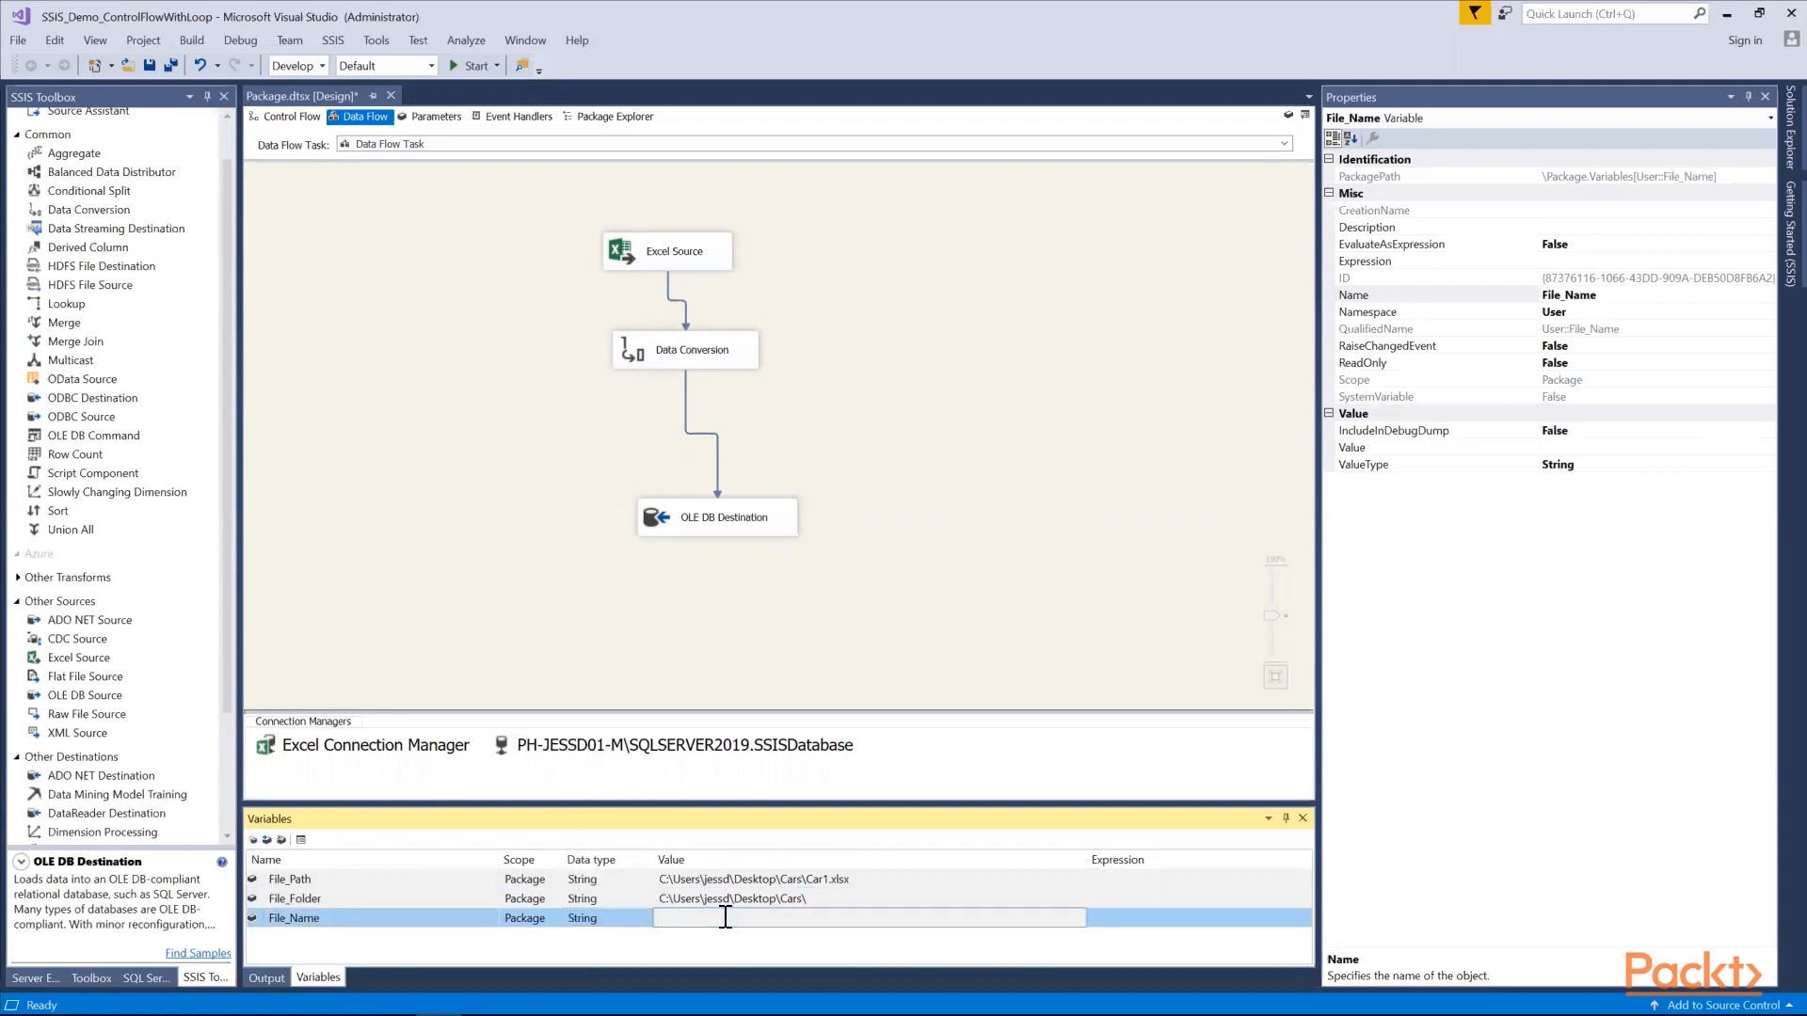
key(ctrl+v)
drag(804, 920, 623, 919)
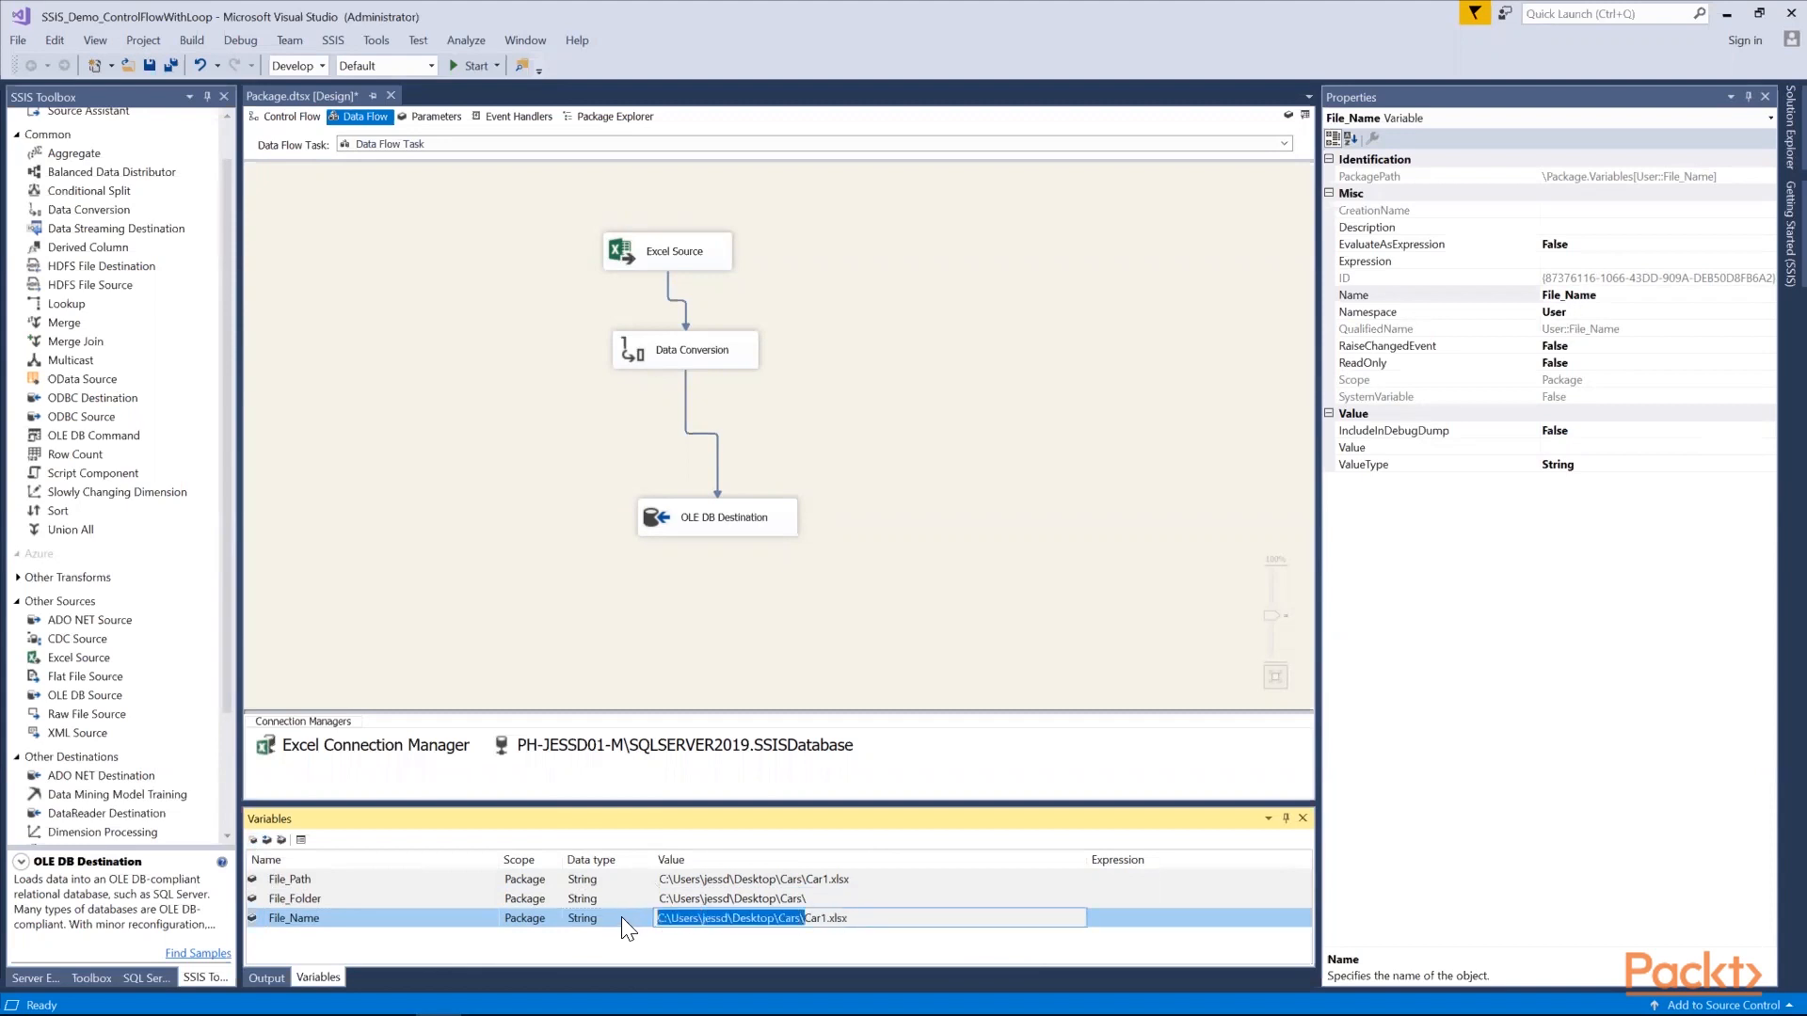
key(BackSpace)
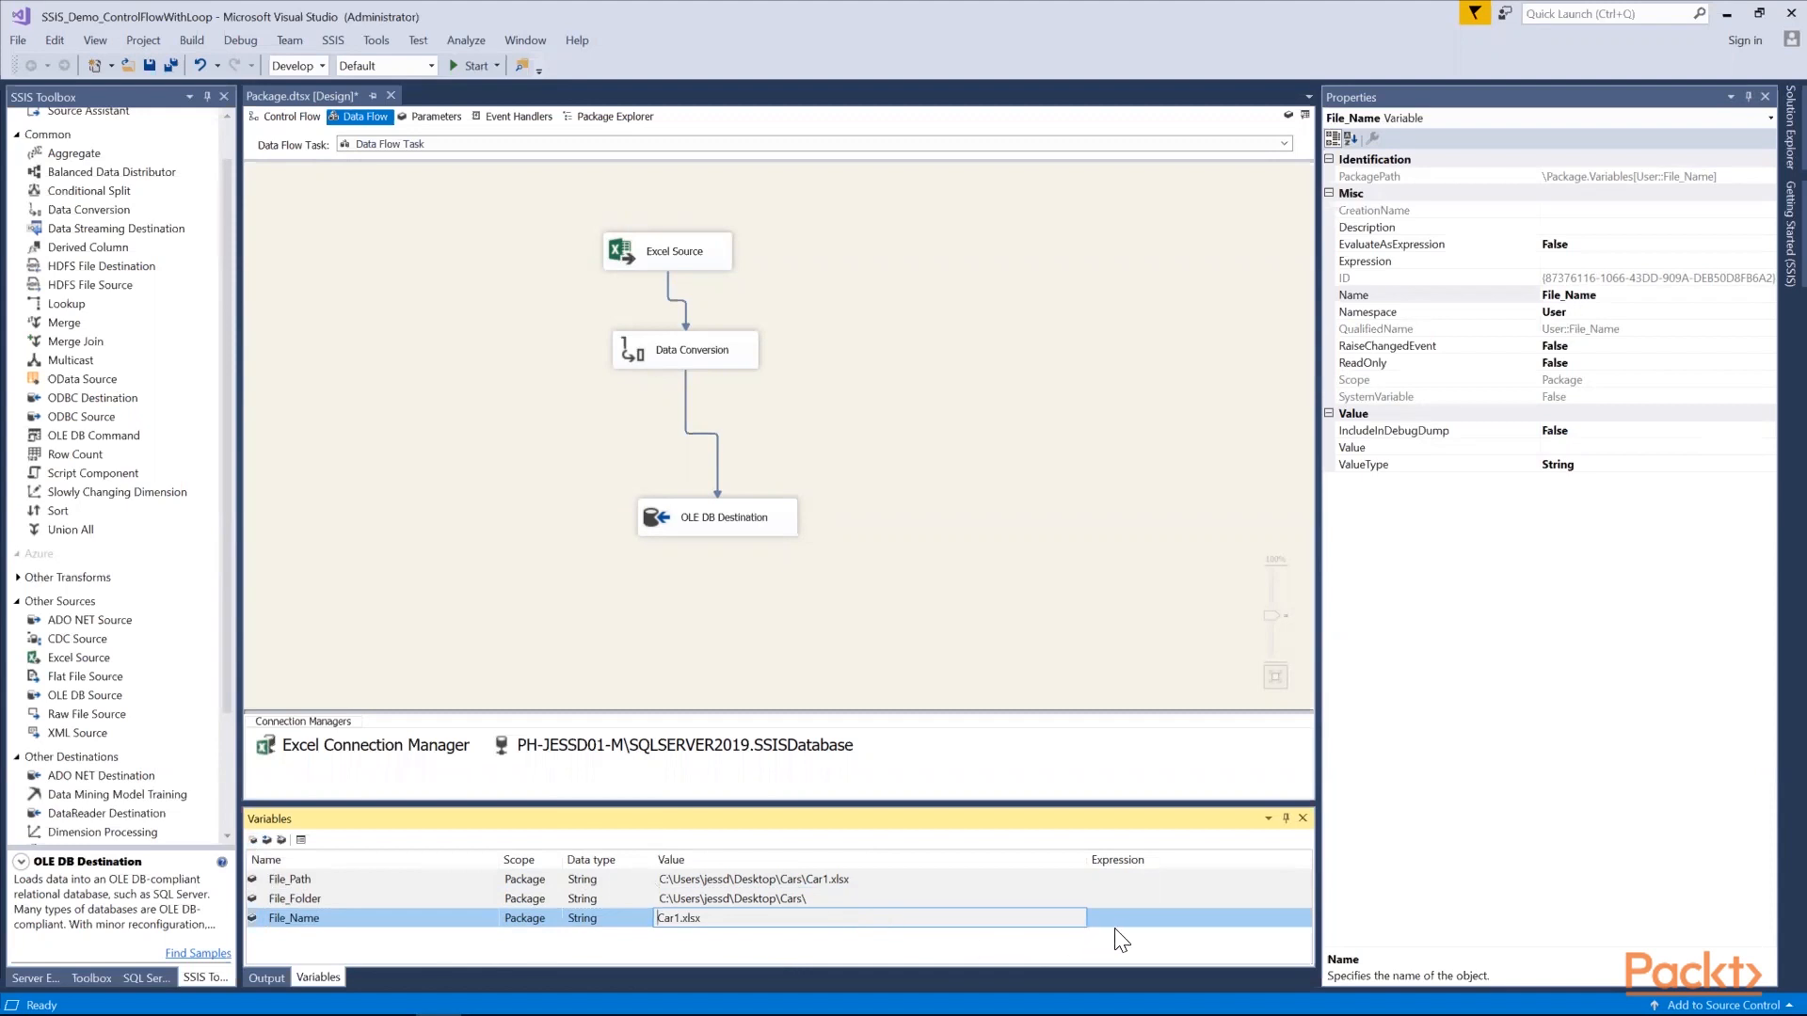
key(Tab)
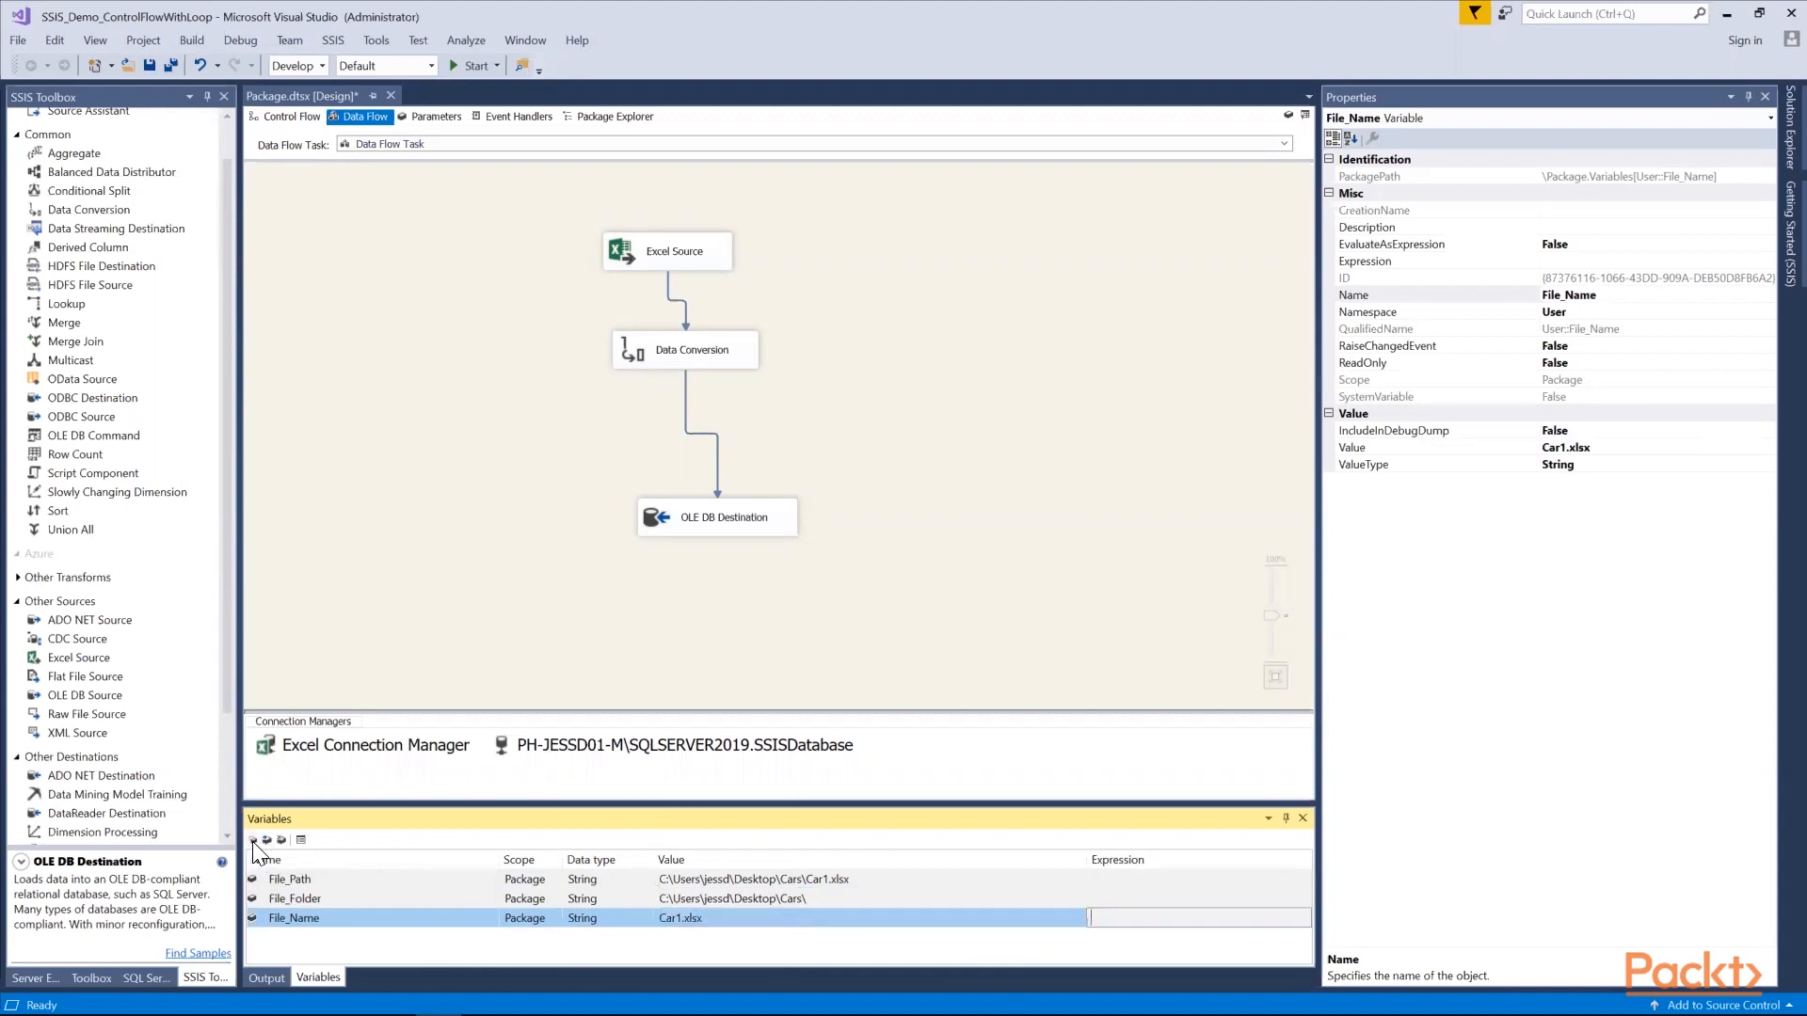
Add a fourth package variable named ArchiveStorage with the String data type and open its value for editing
click(252, 840)
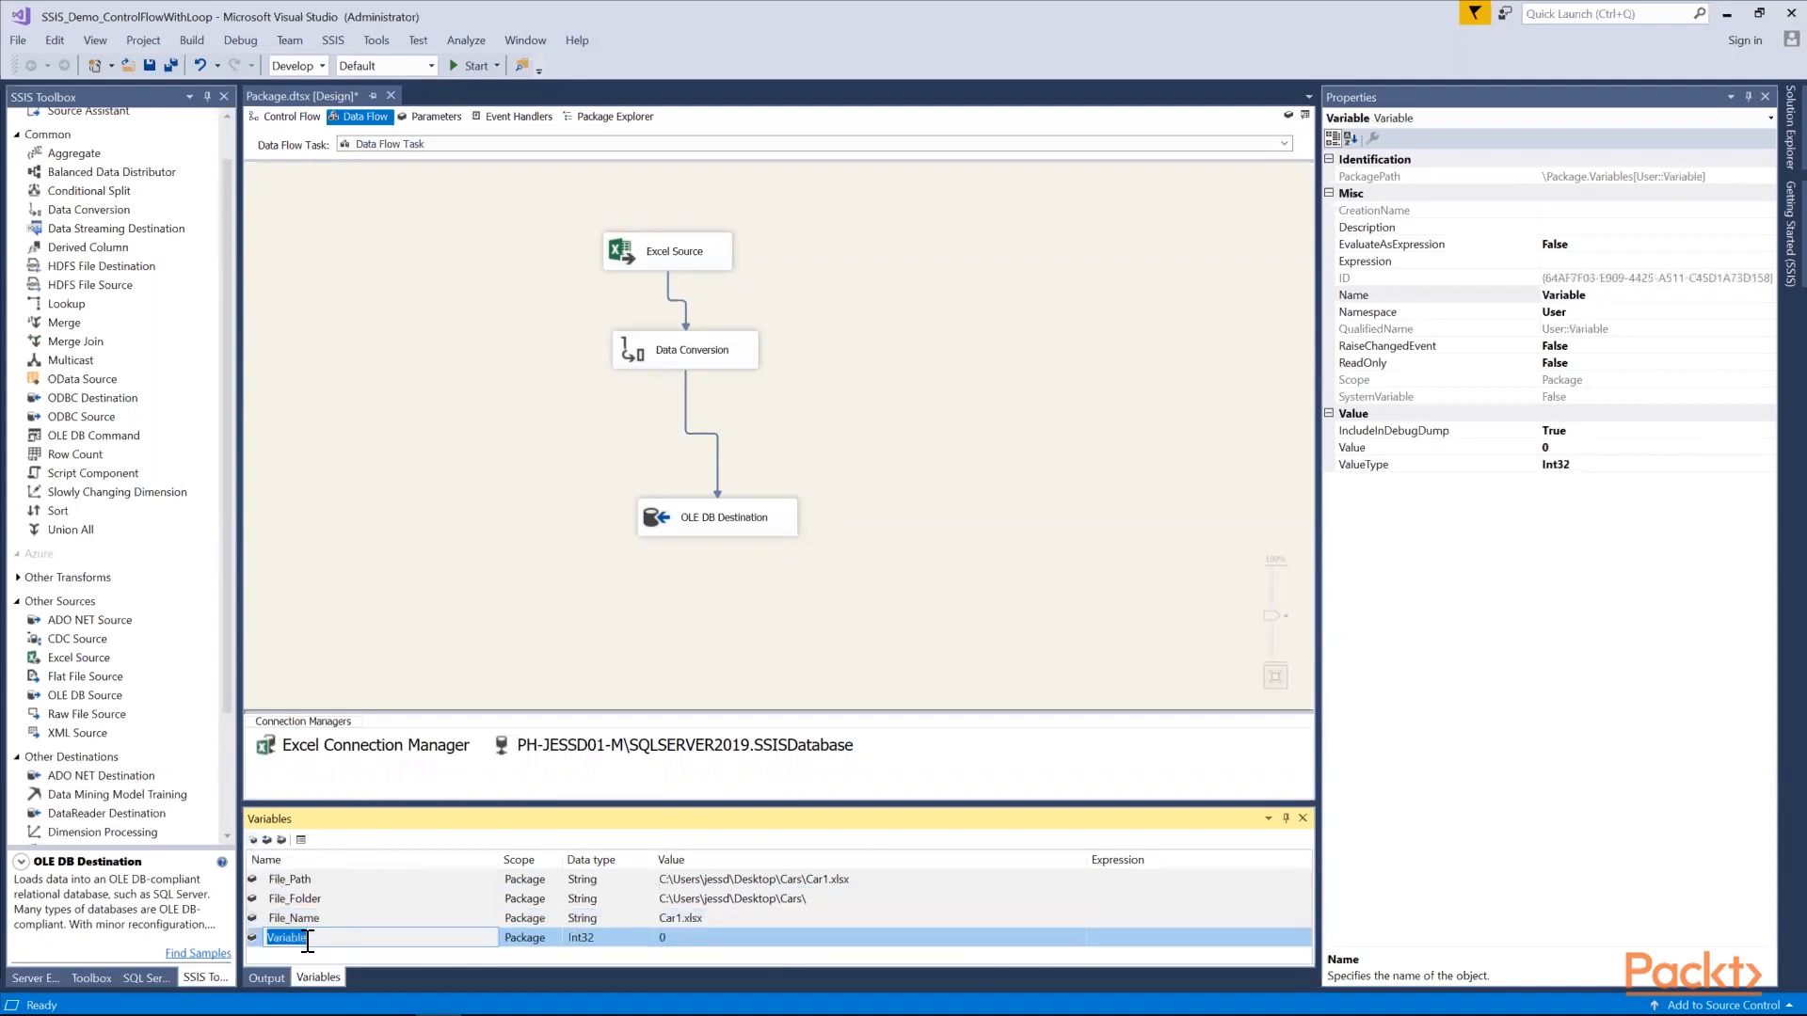
text(Archive)
text(F)
text(Storage)
click(591, 935)
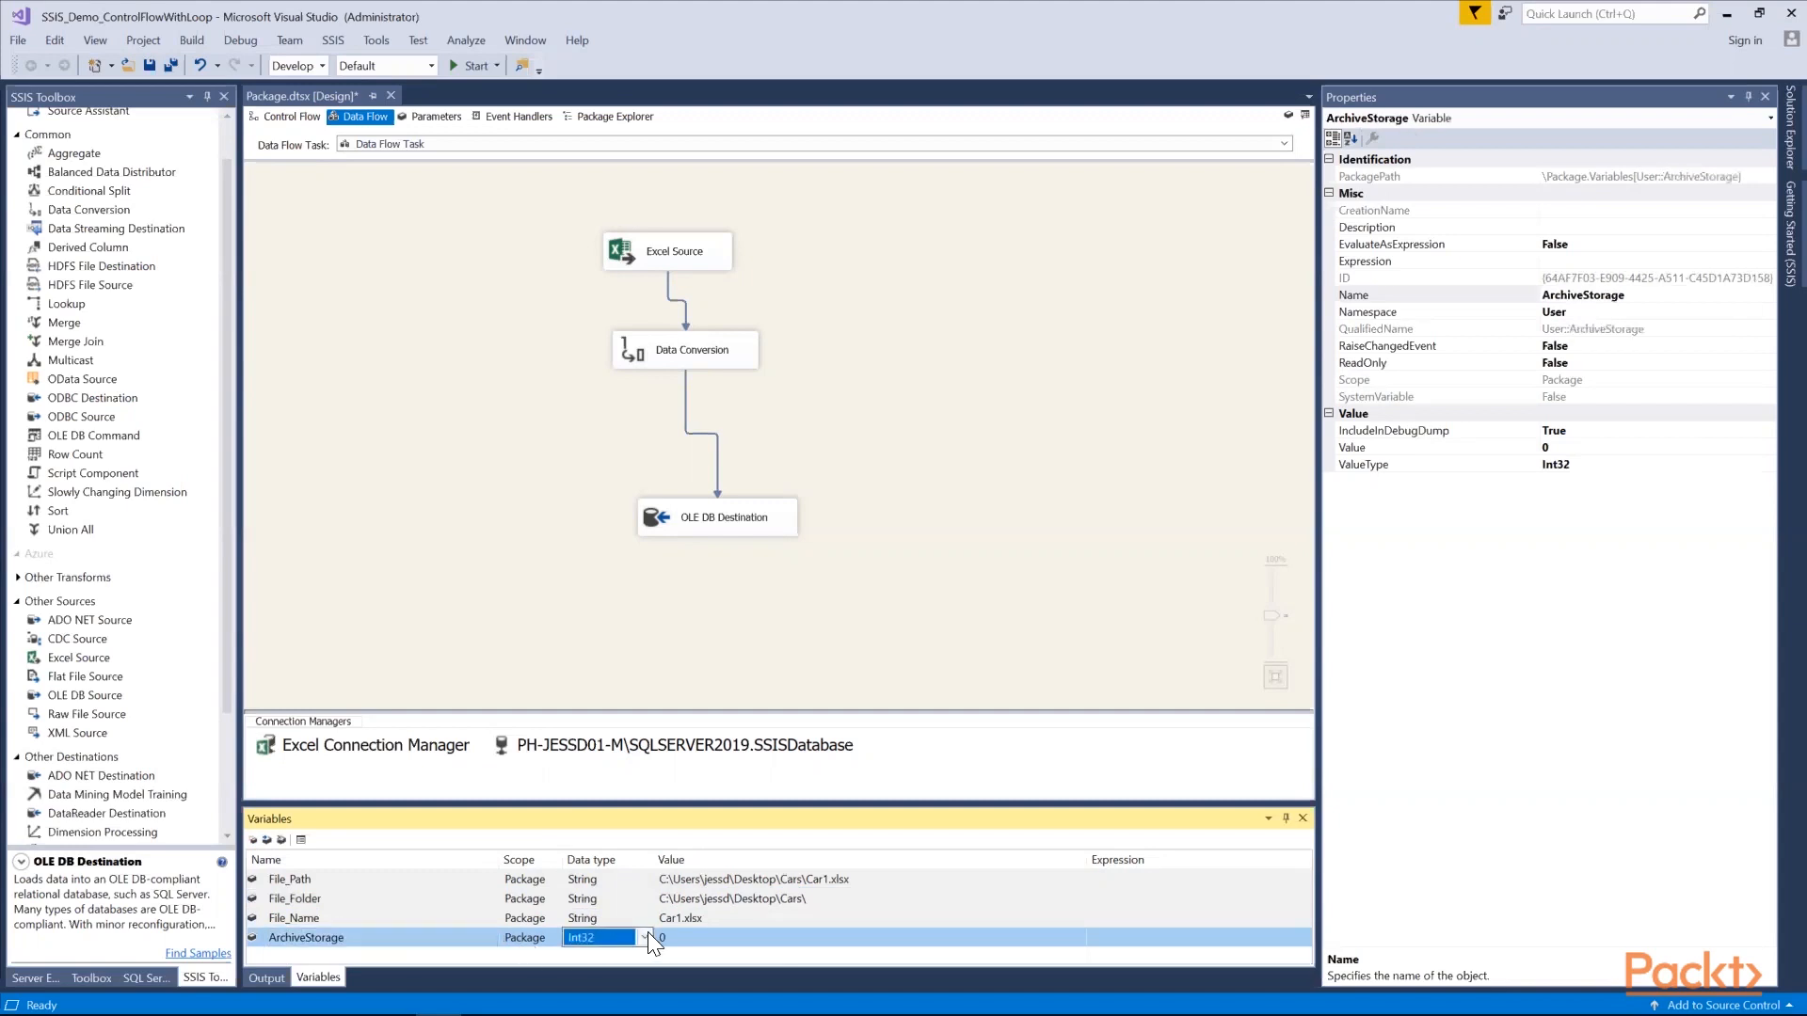
click(646, 937)
click(604, 889)
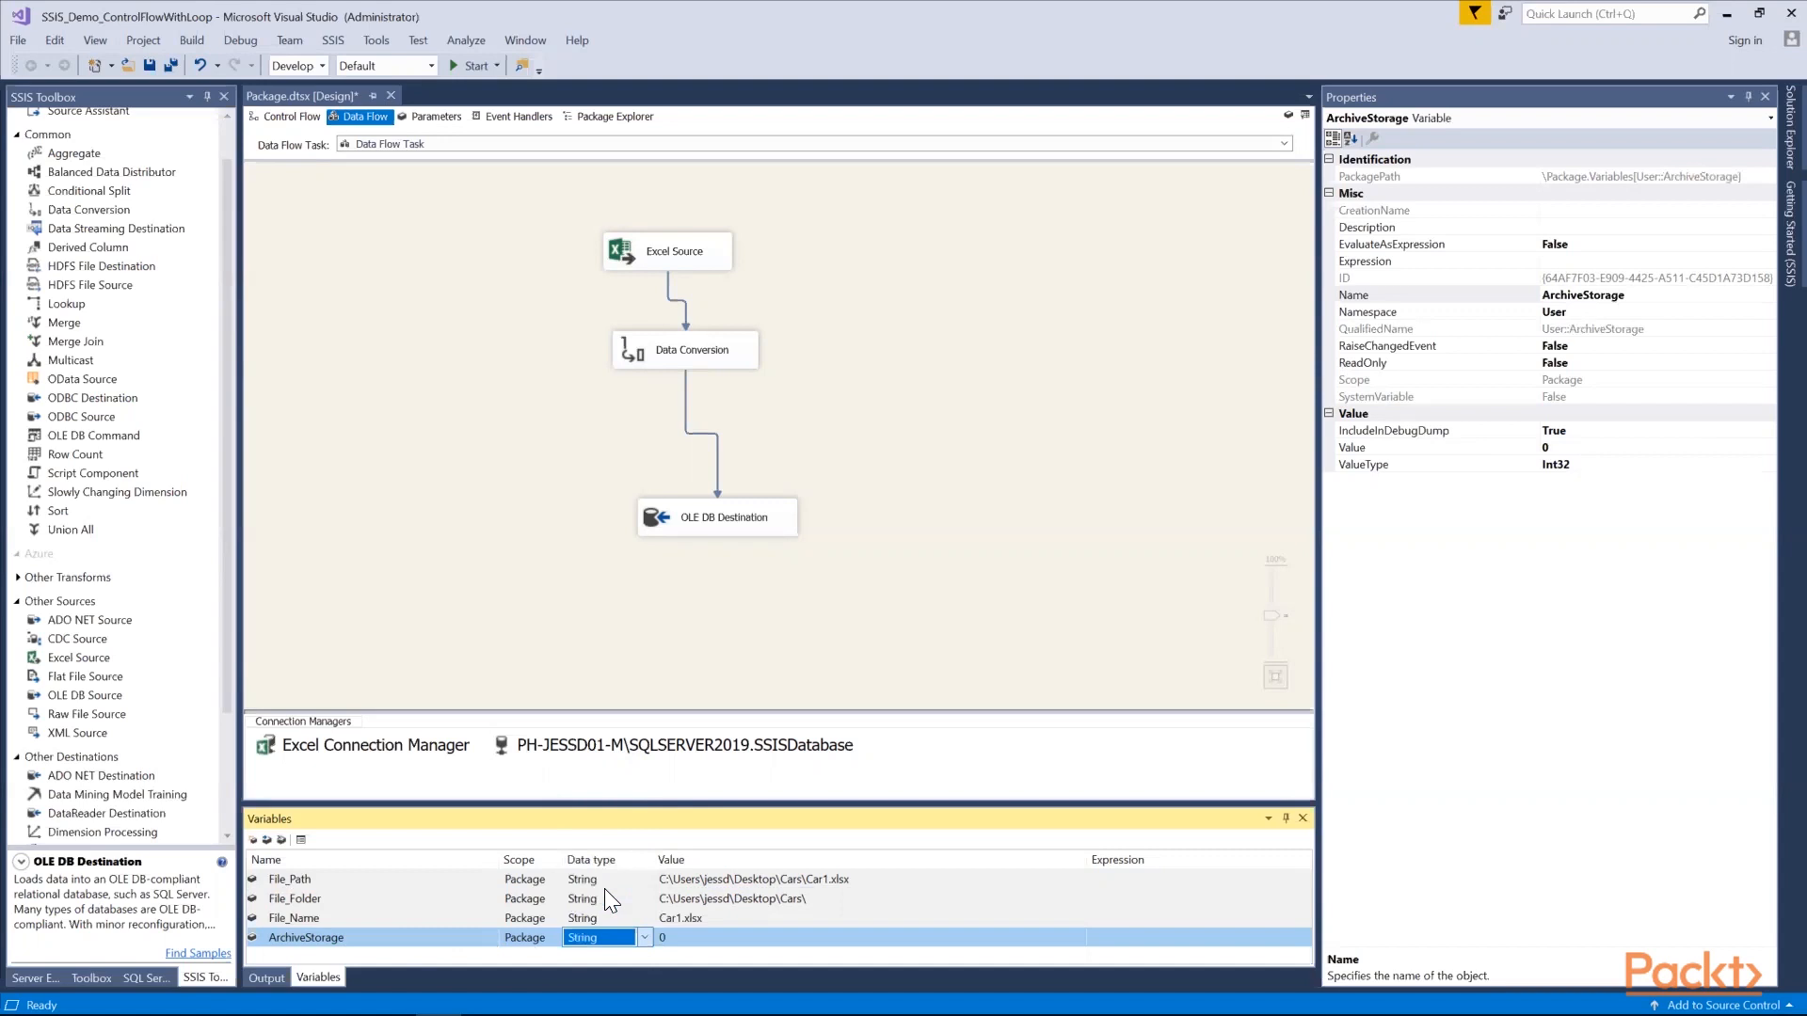
click(691, 939)
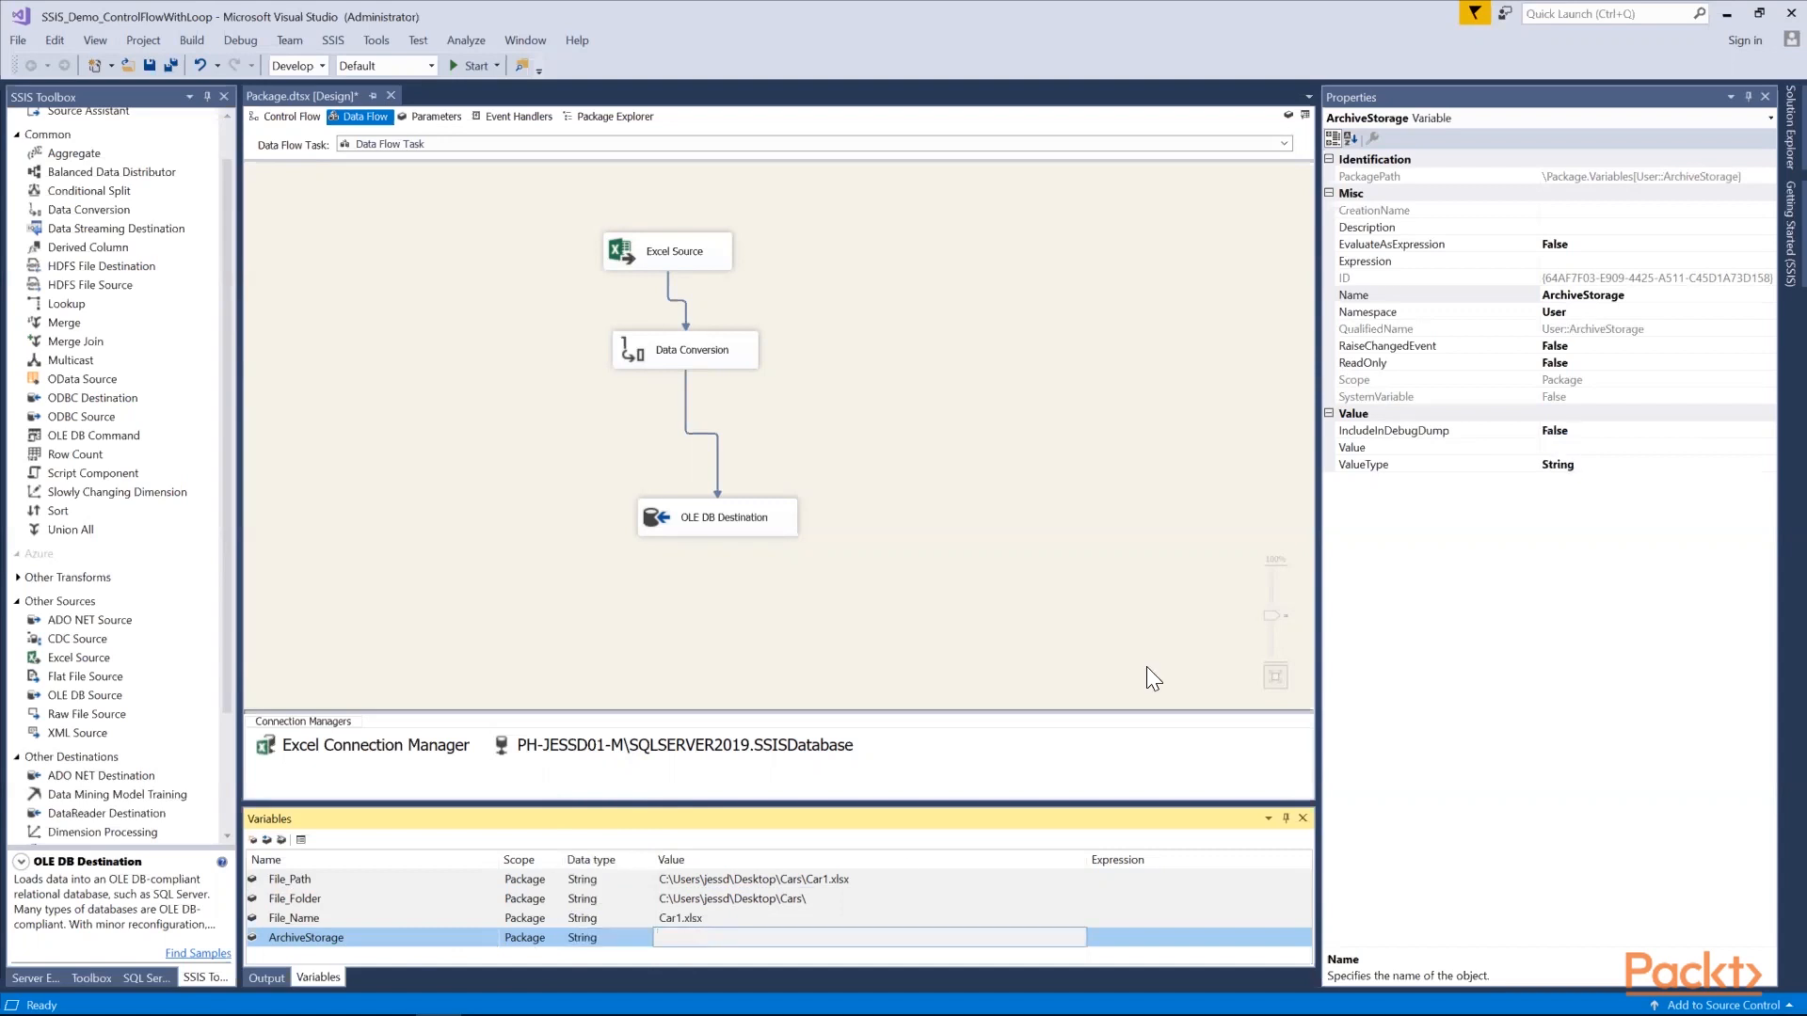
Switch to the Cars folder window and copy the Location path from the ArchiveFolder properties
click(1727, 14)
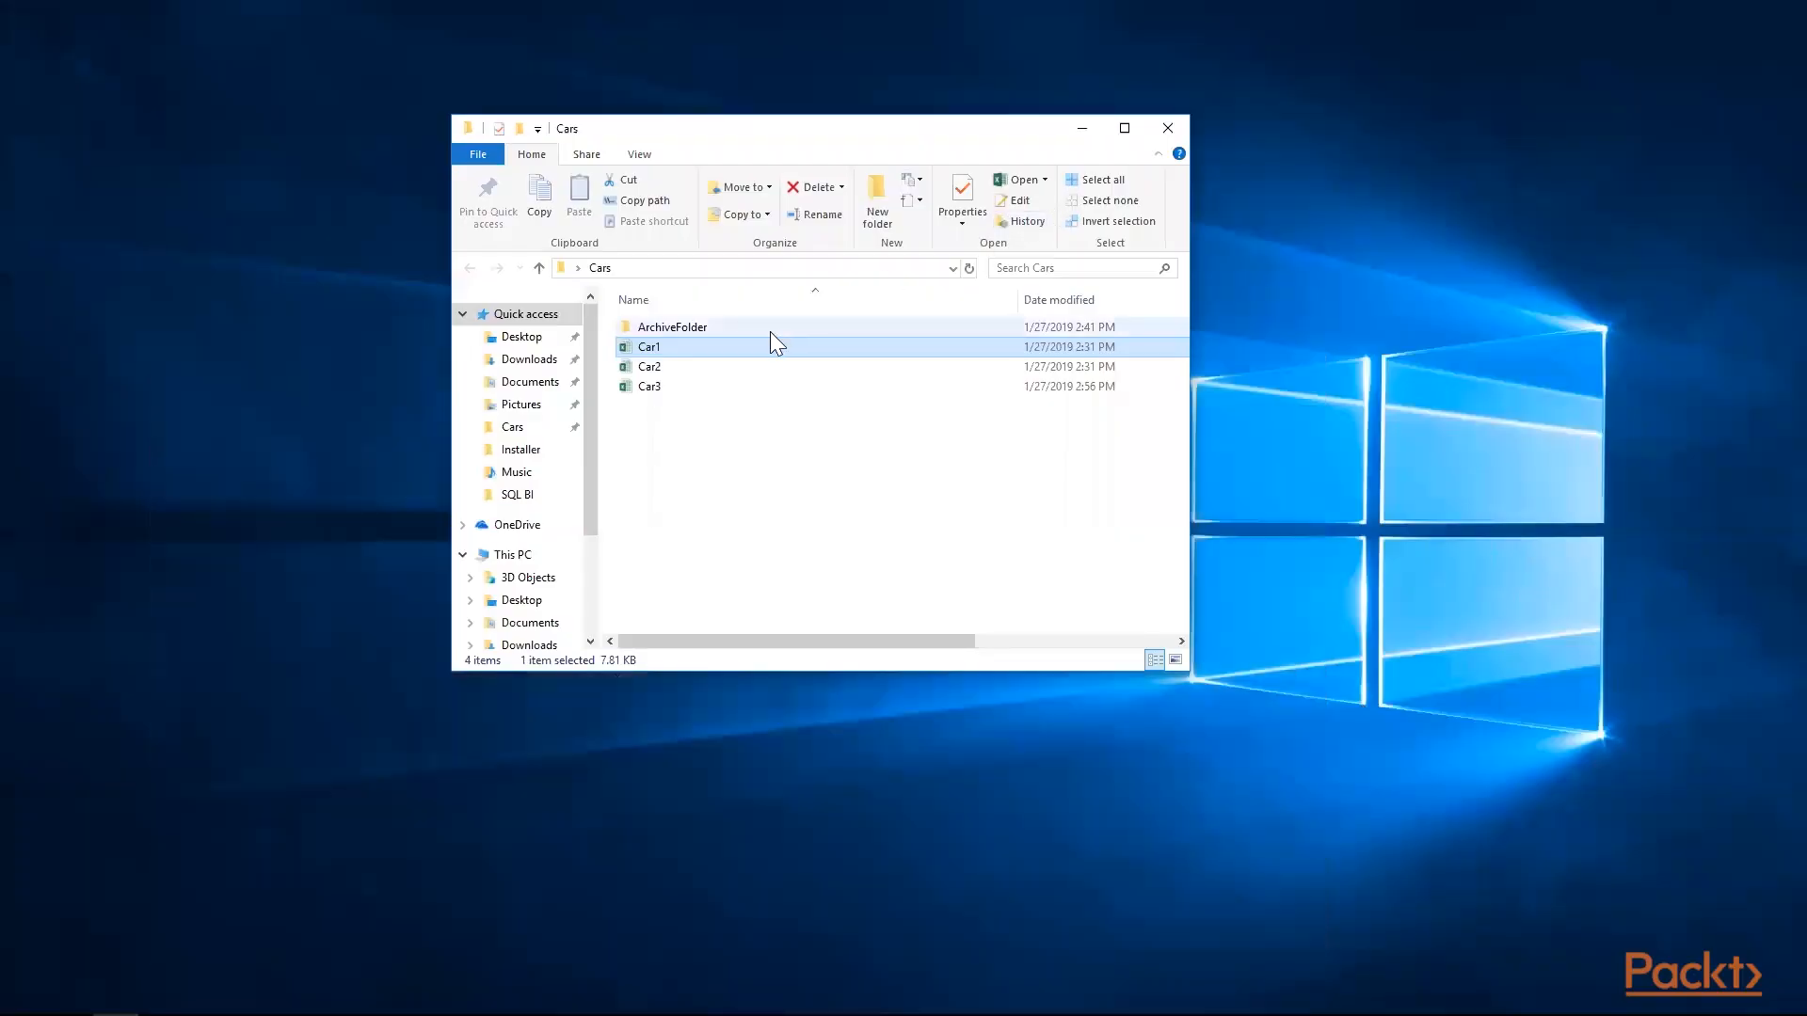
click(742, 332)
right_click(742, 331)
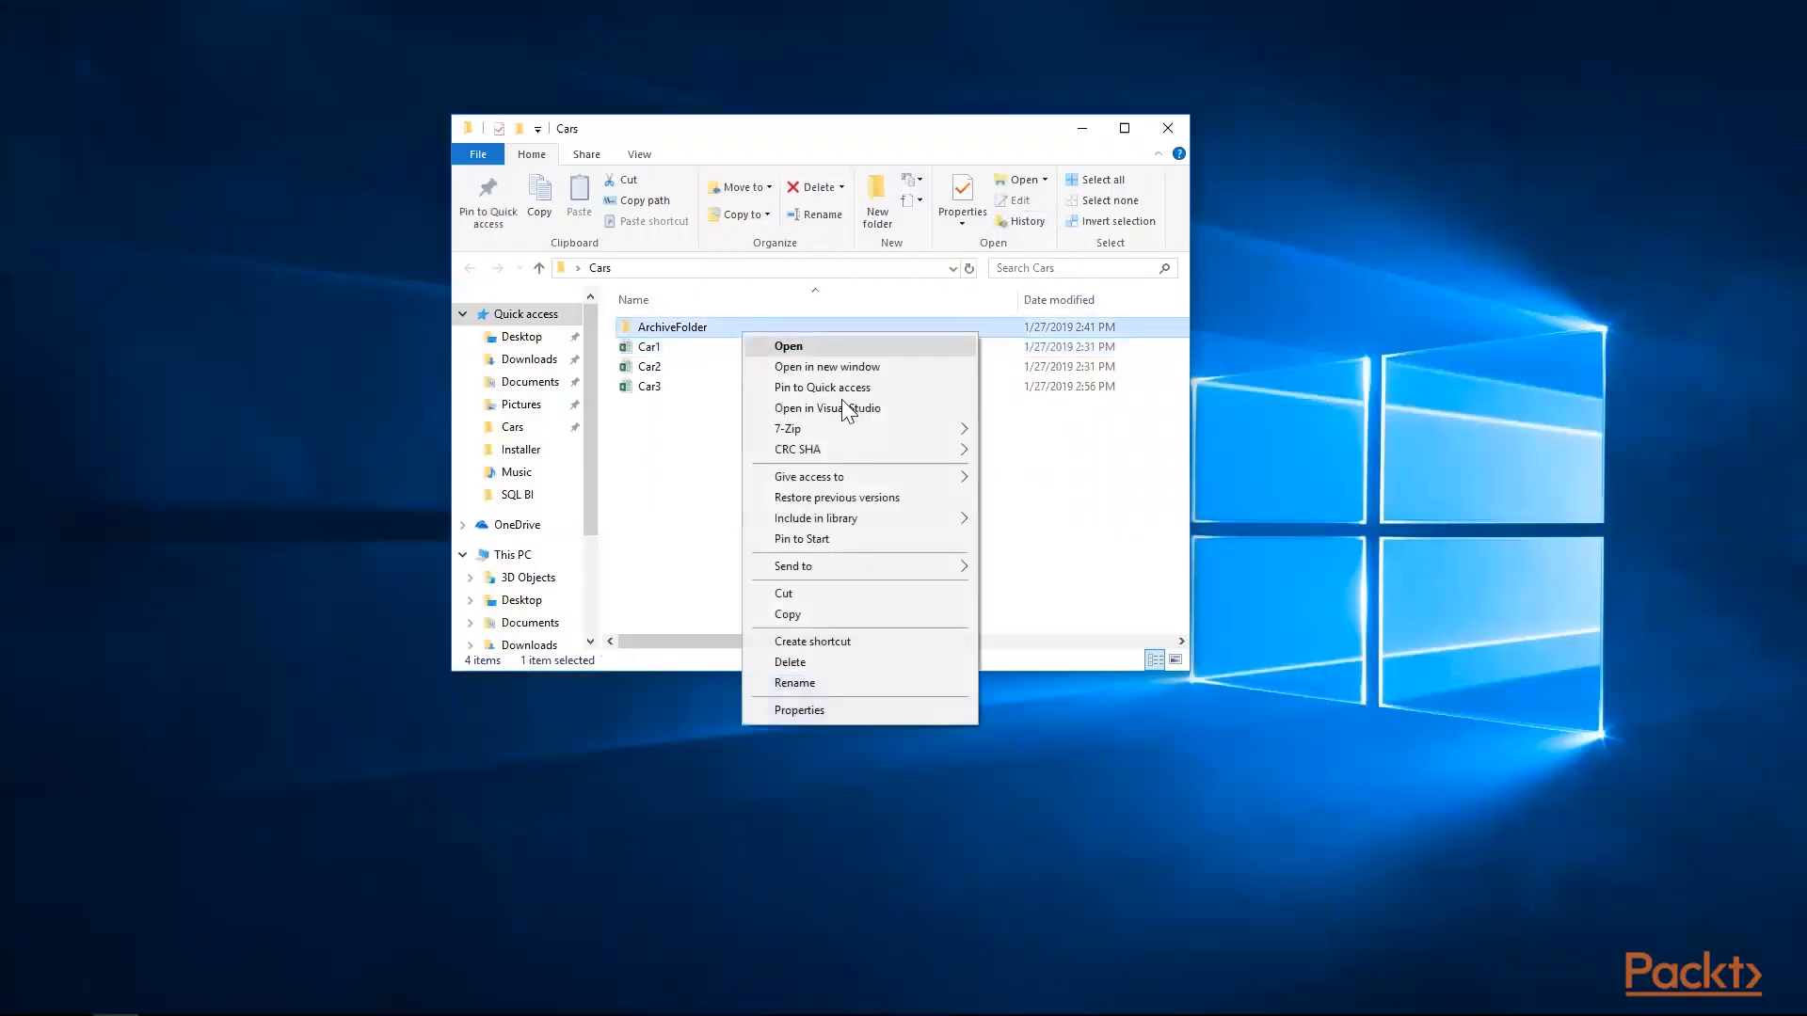
click(812, 710)
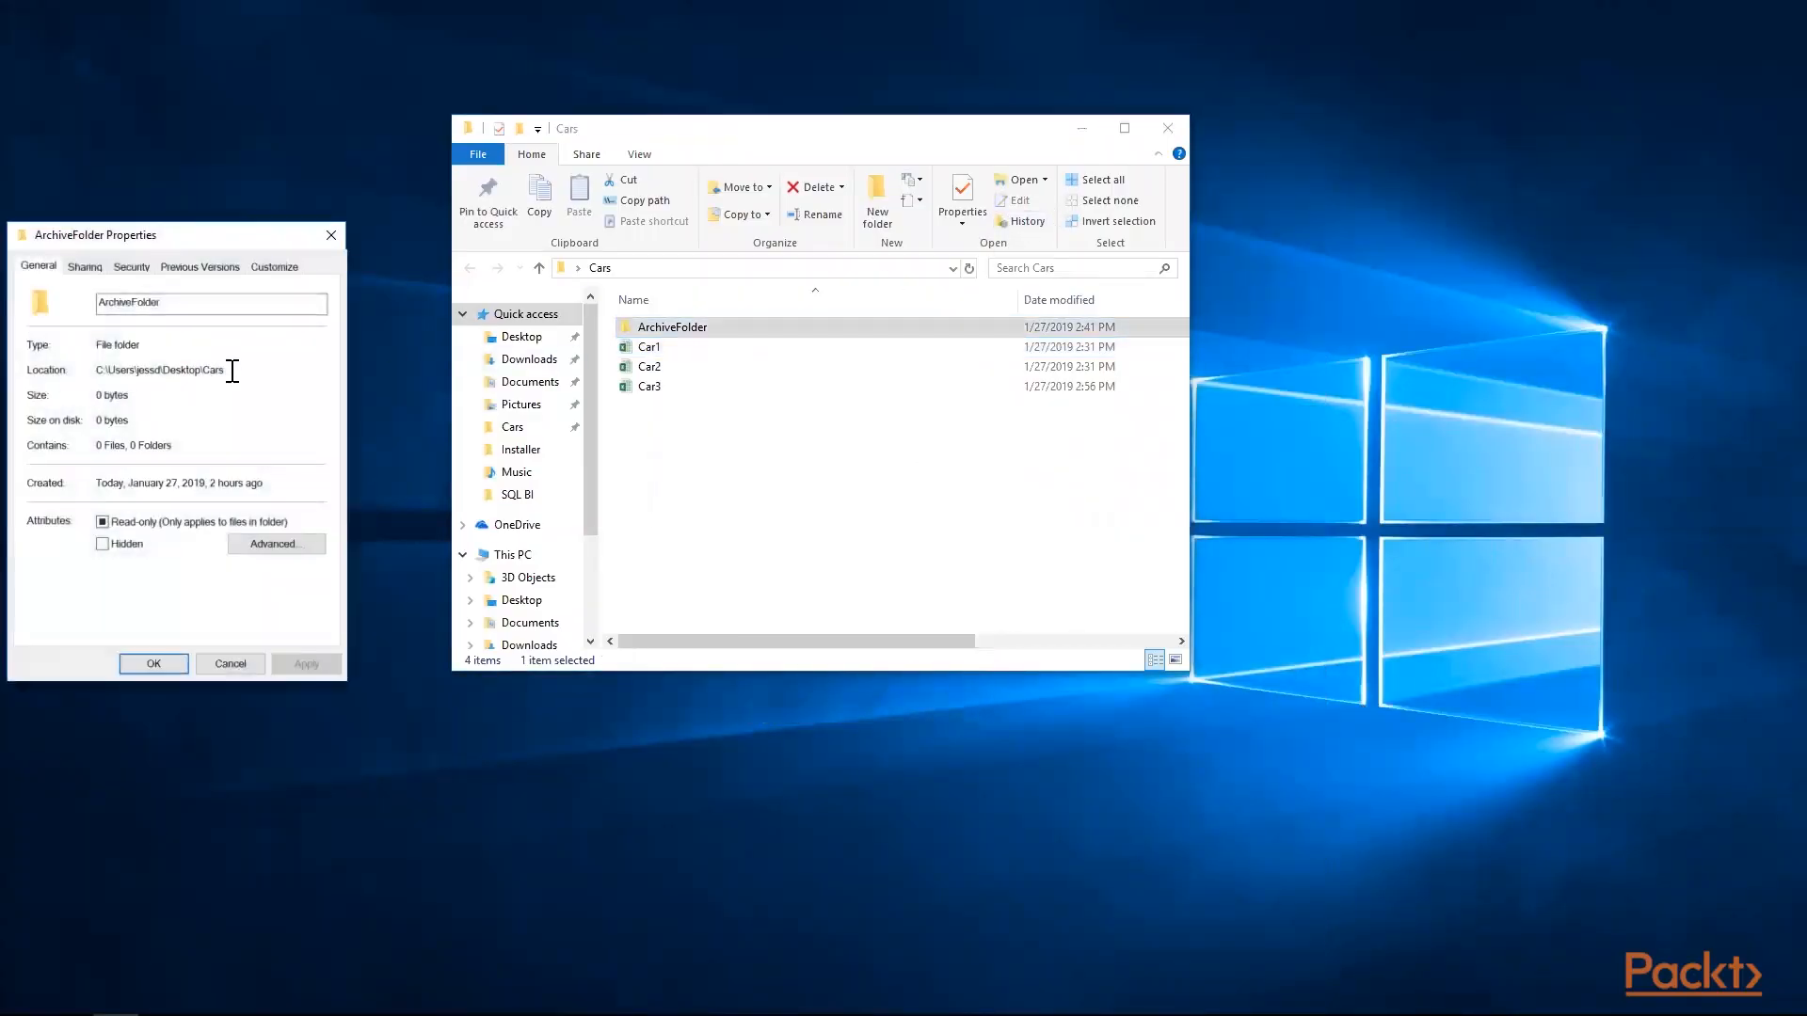
drag(227, 370, 95, 371)
right_click(144, 372)
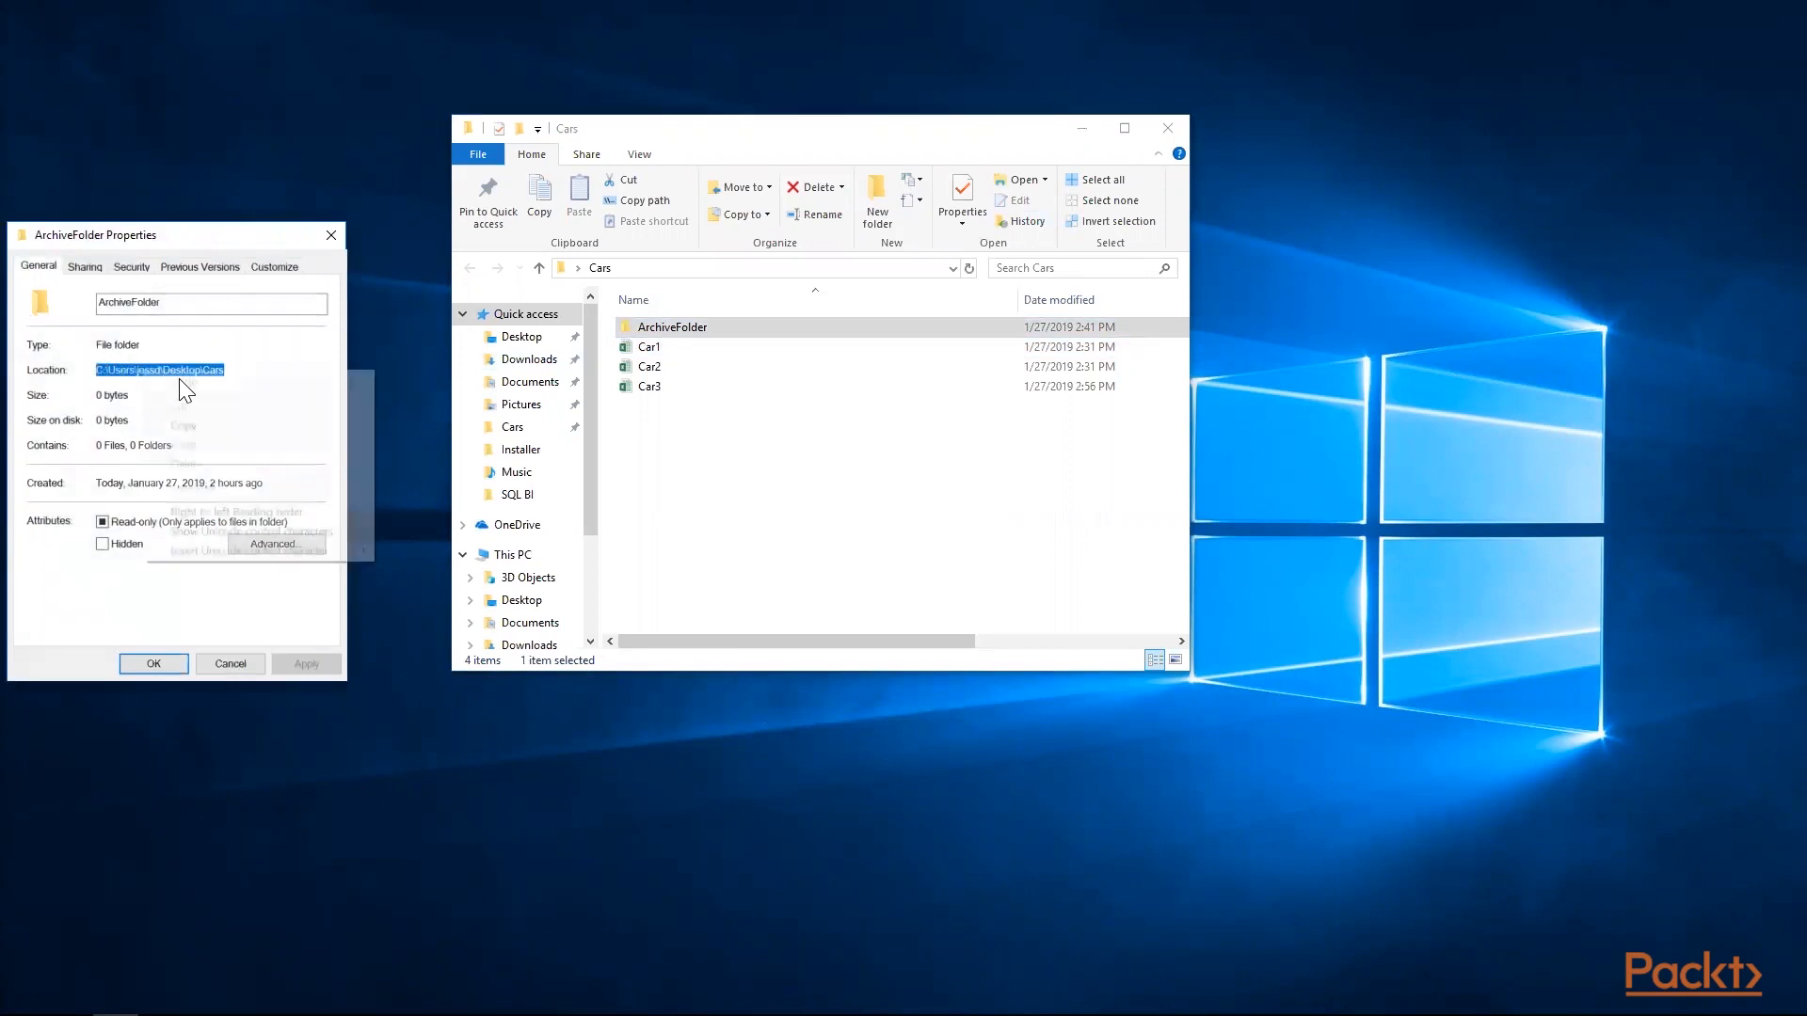
click(201, 425)
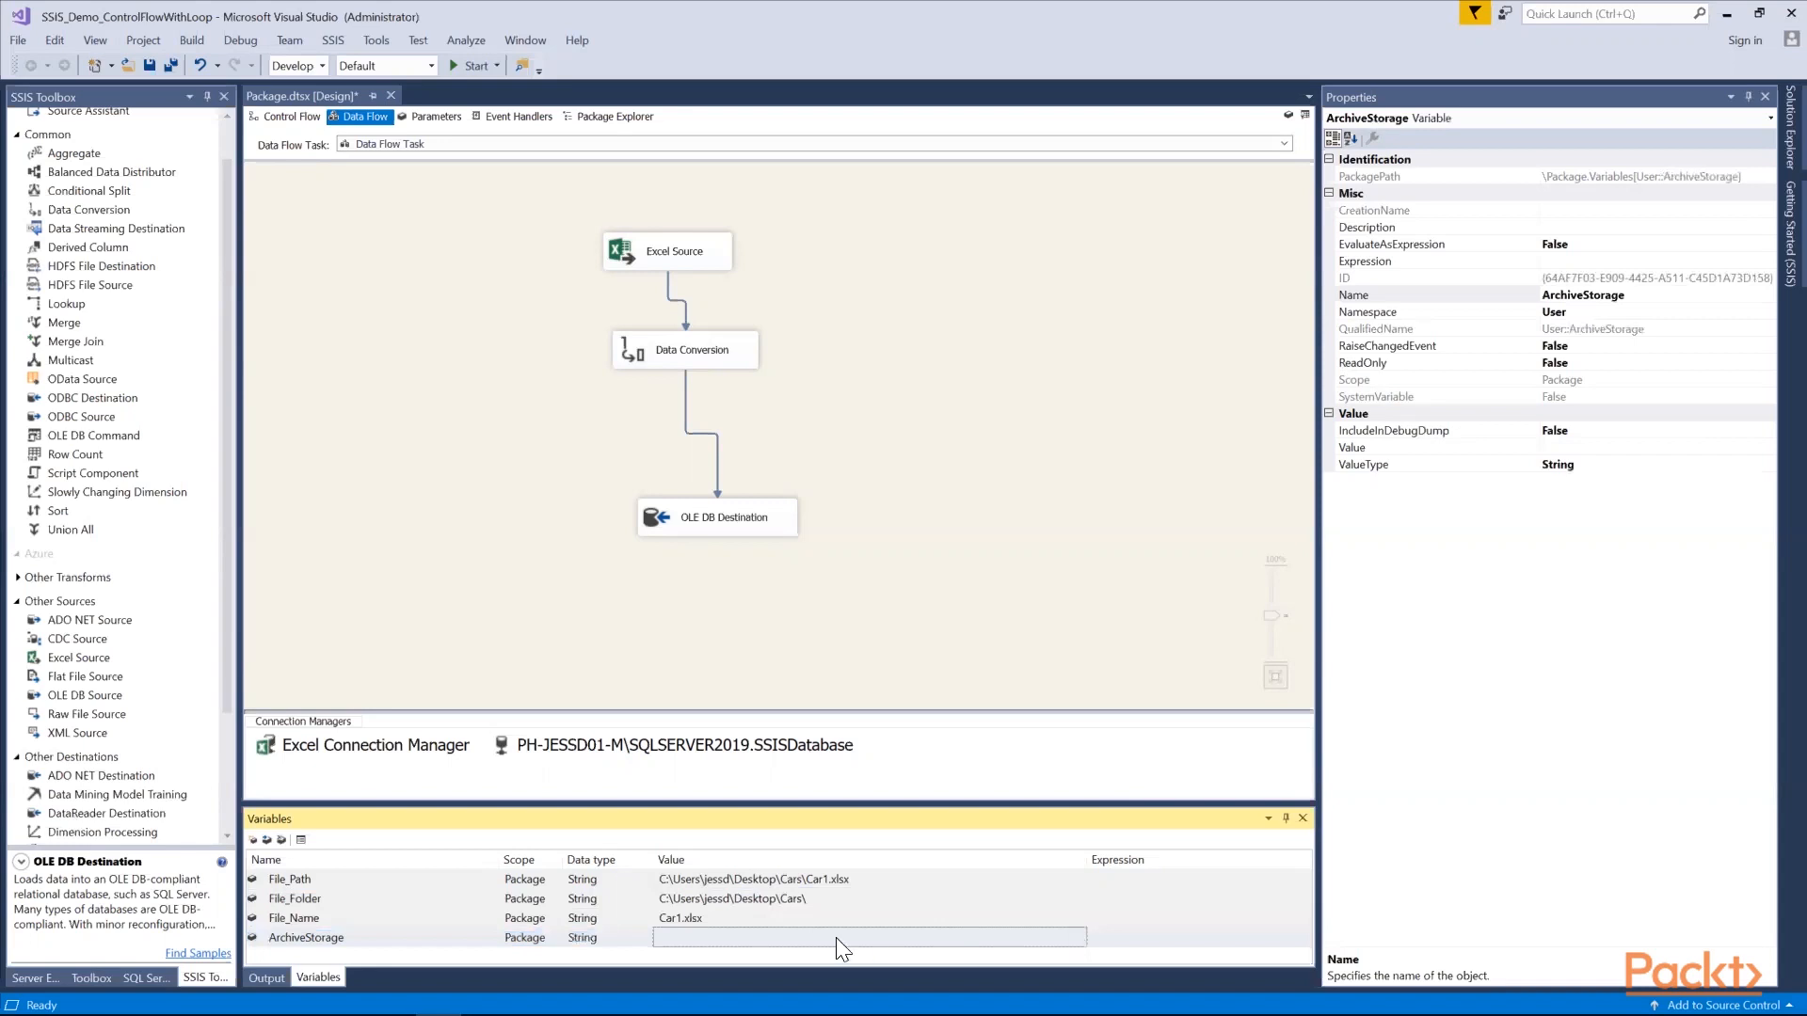
Set the ArchiveStorage value to the copied path with \ArchiveFolder appended, ending in \Desktop\Cars\ArchiveFolder
double_click(836, 938)
key(ctrl+v)
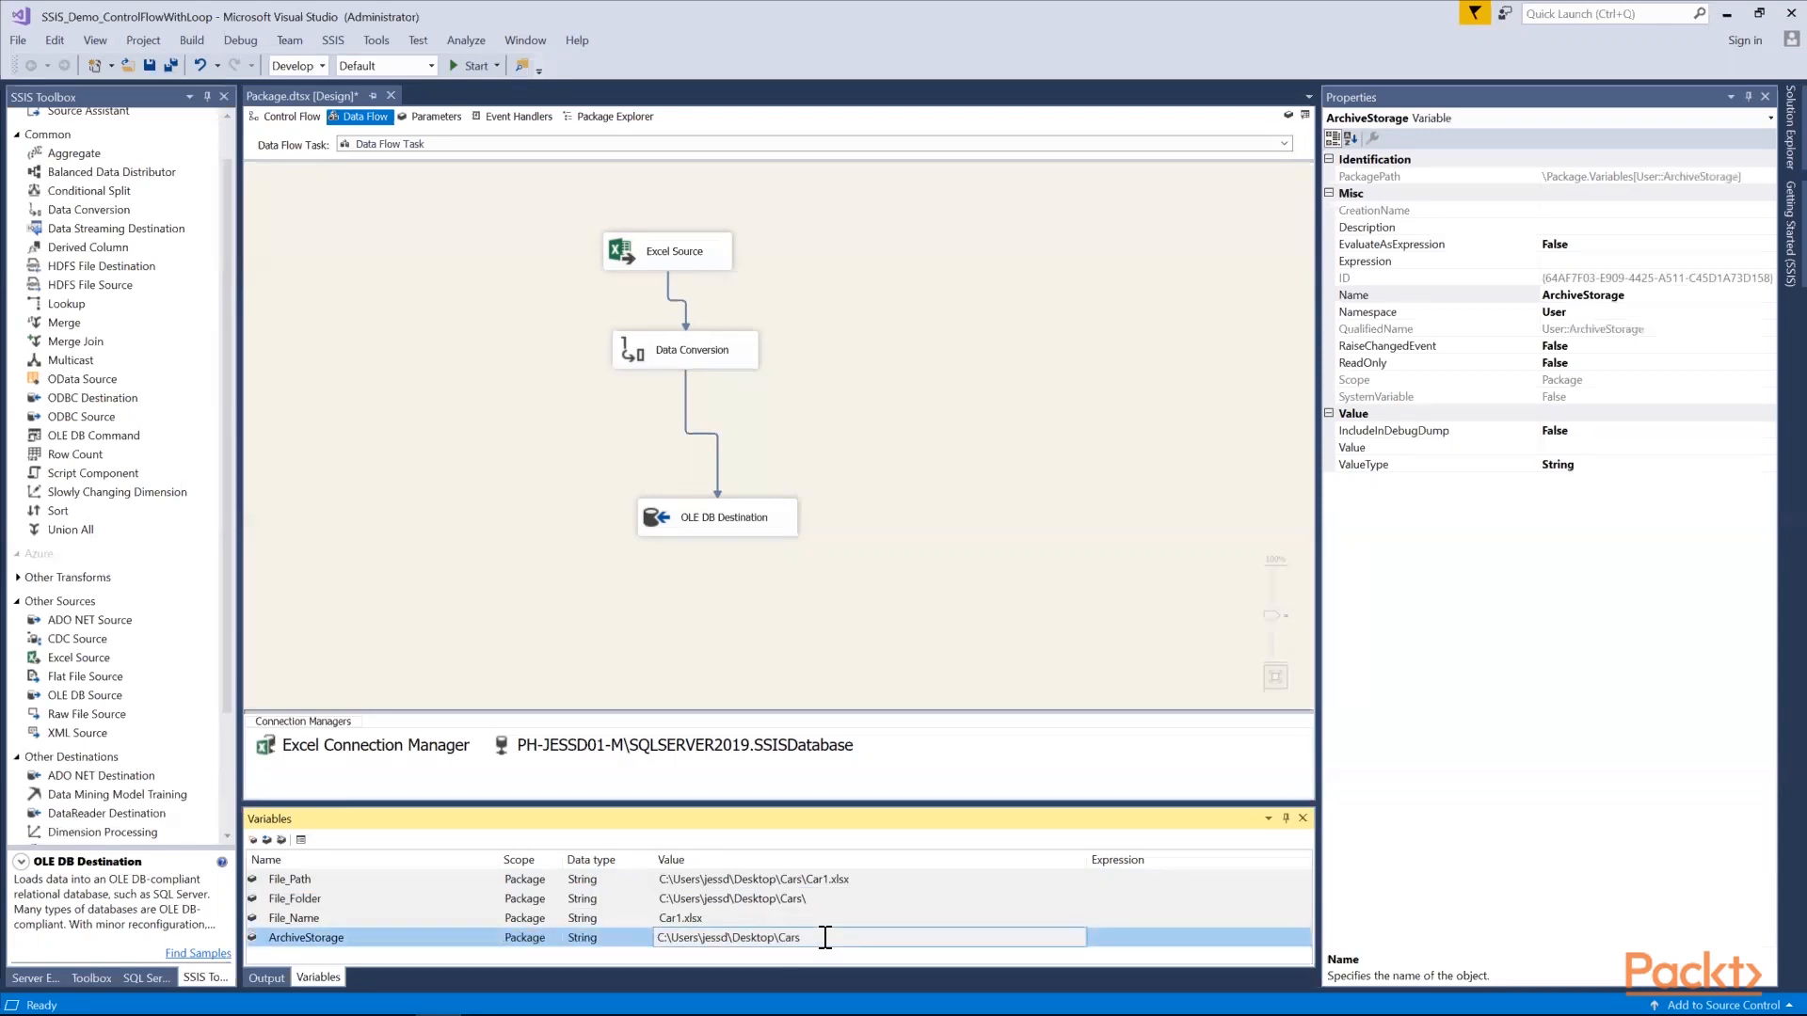
text(\ArchiveFolder)
click(1733, 15)
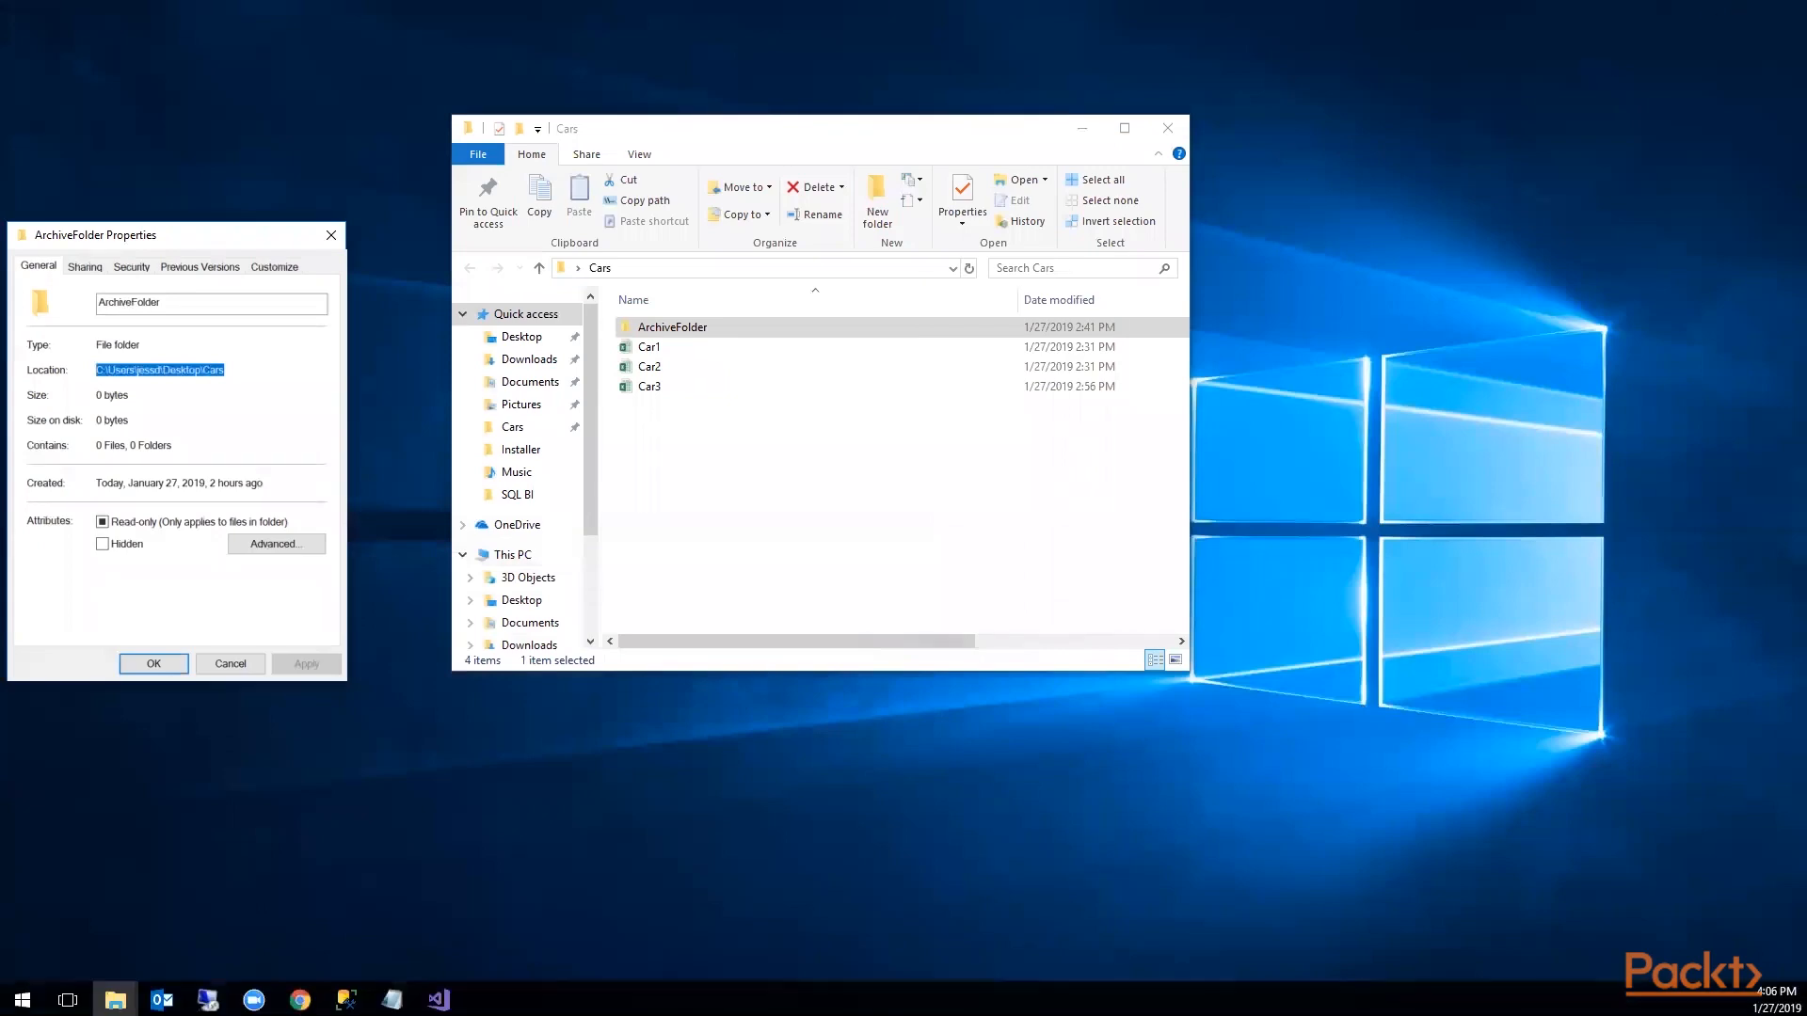
click(438, 997)
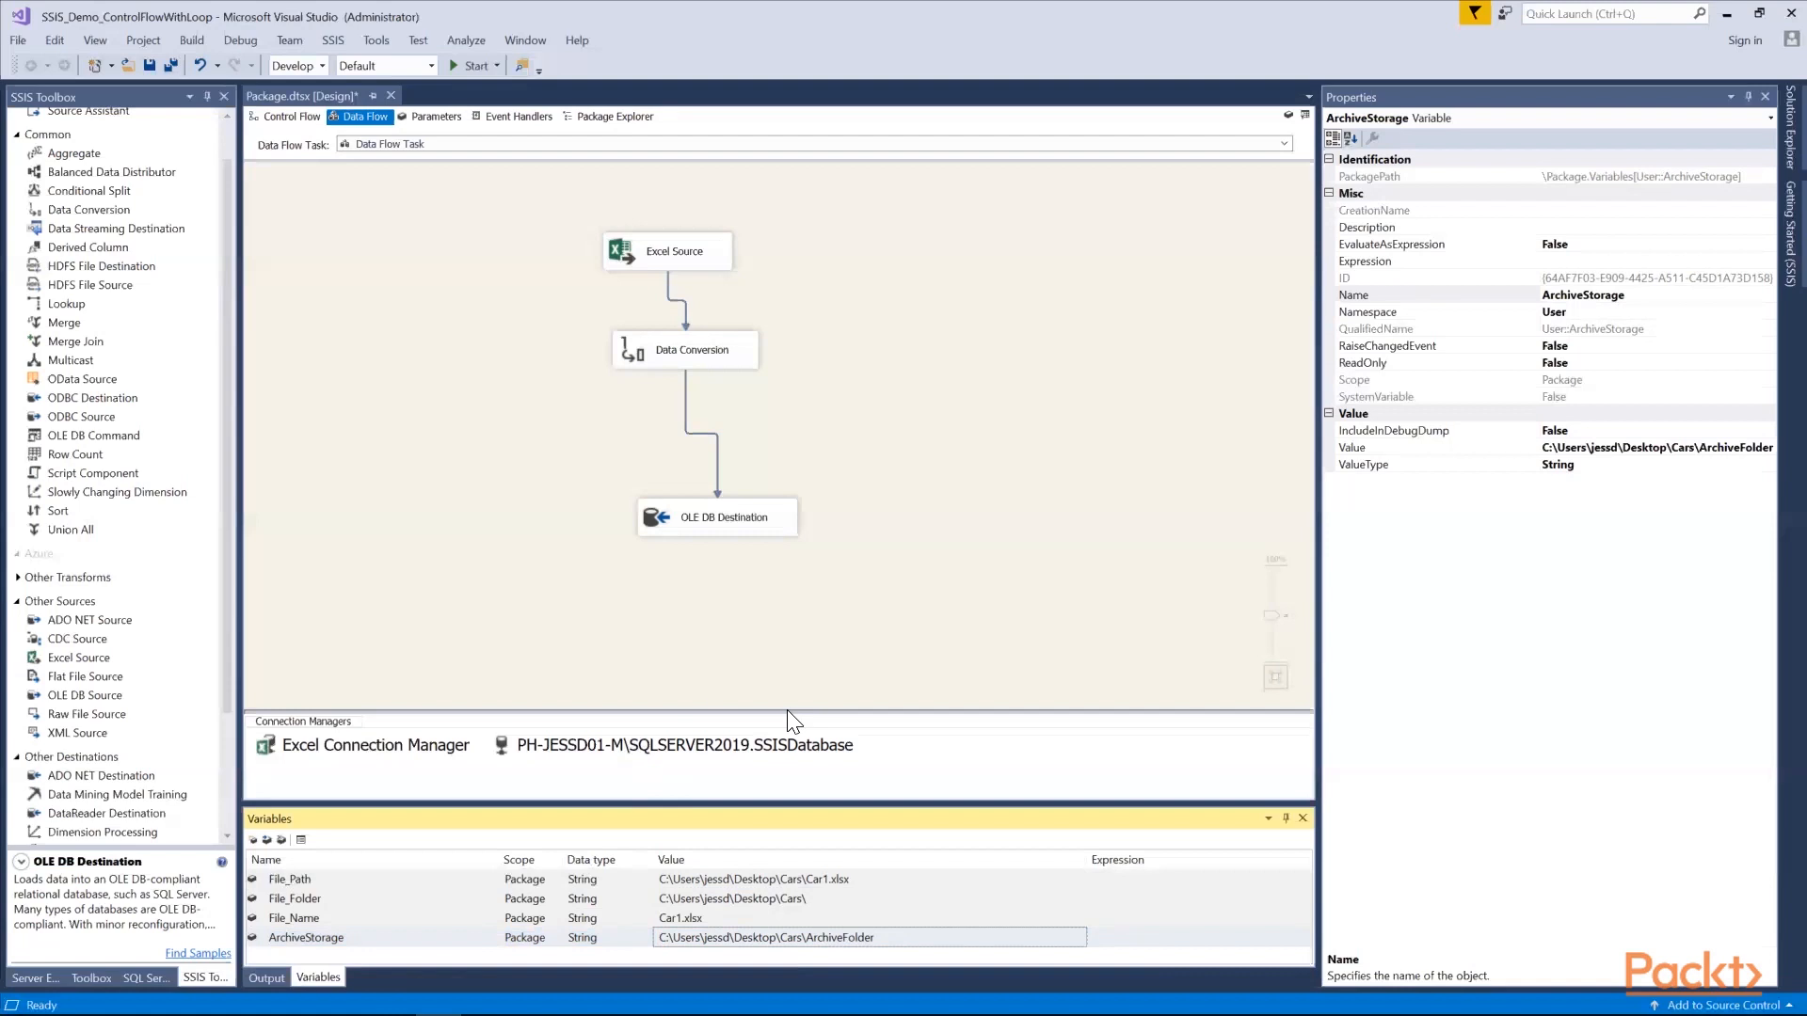
click(446, 597)
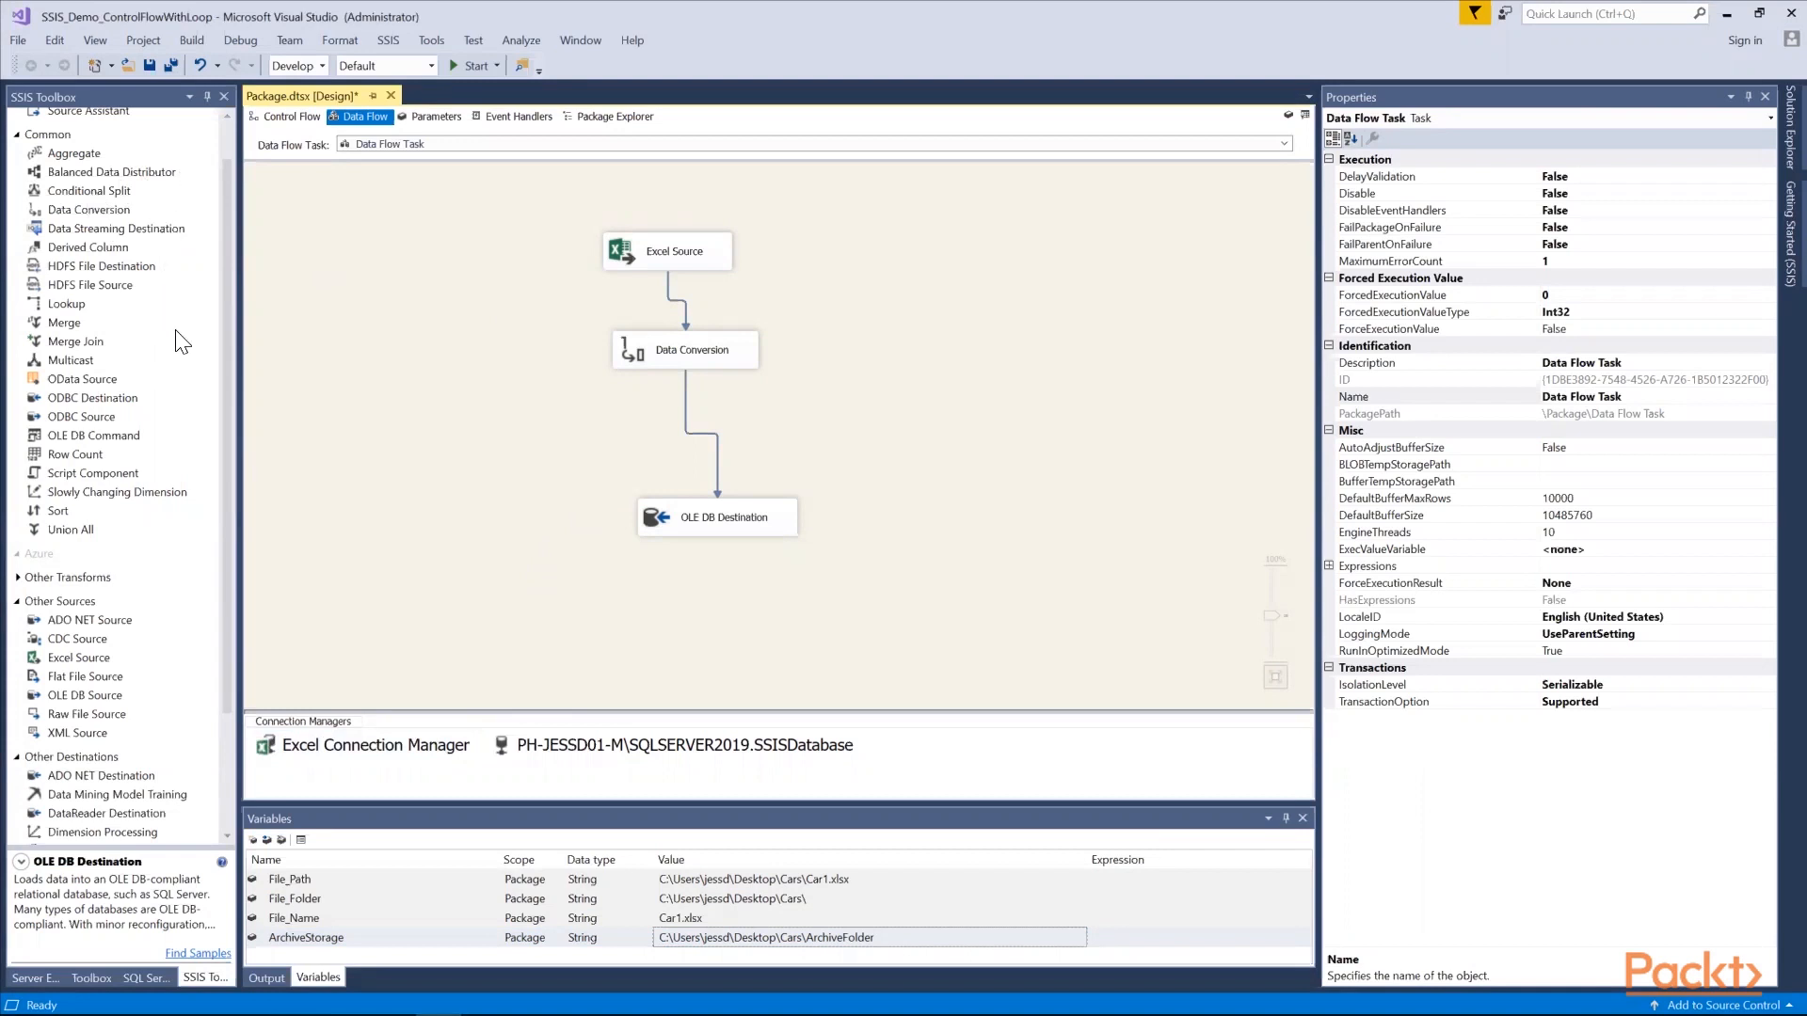
Add a Foreach Loop Container to the control flow and move the Data Flow Task inside it
scroll(170, 320, up, 1)
click(293, 116)
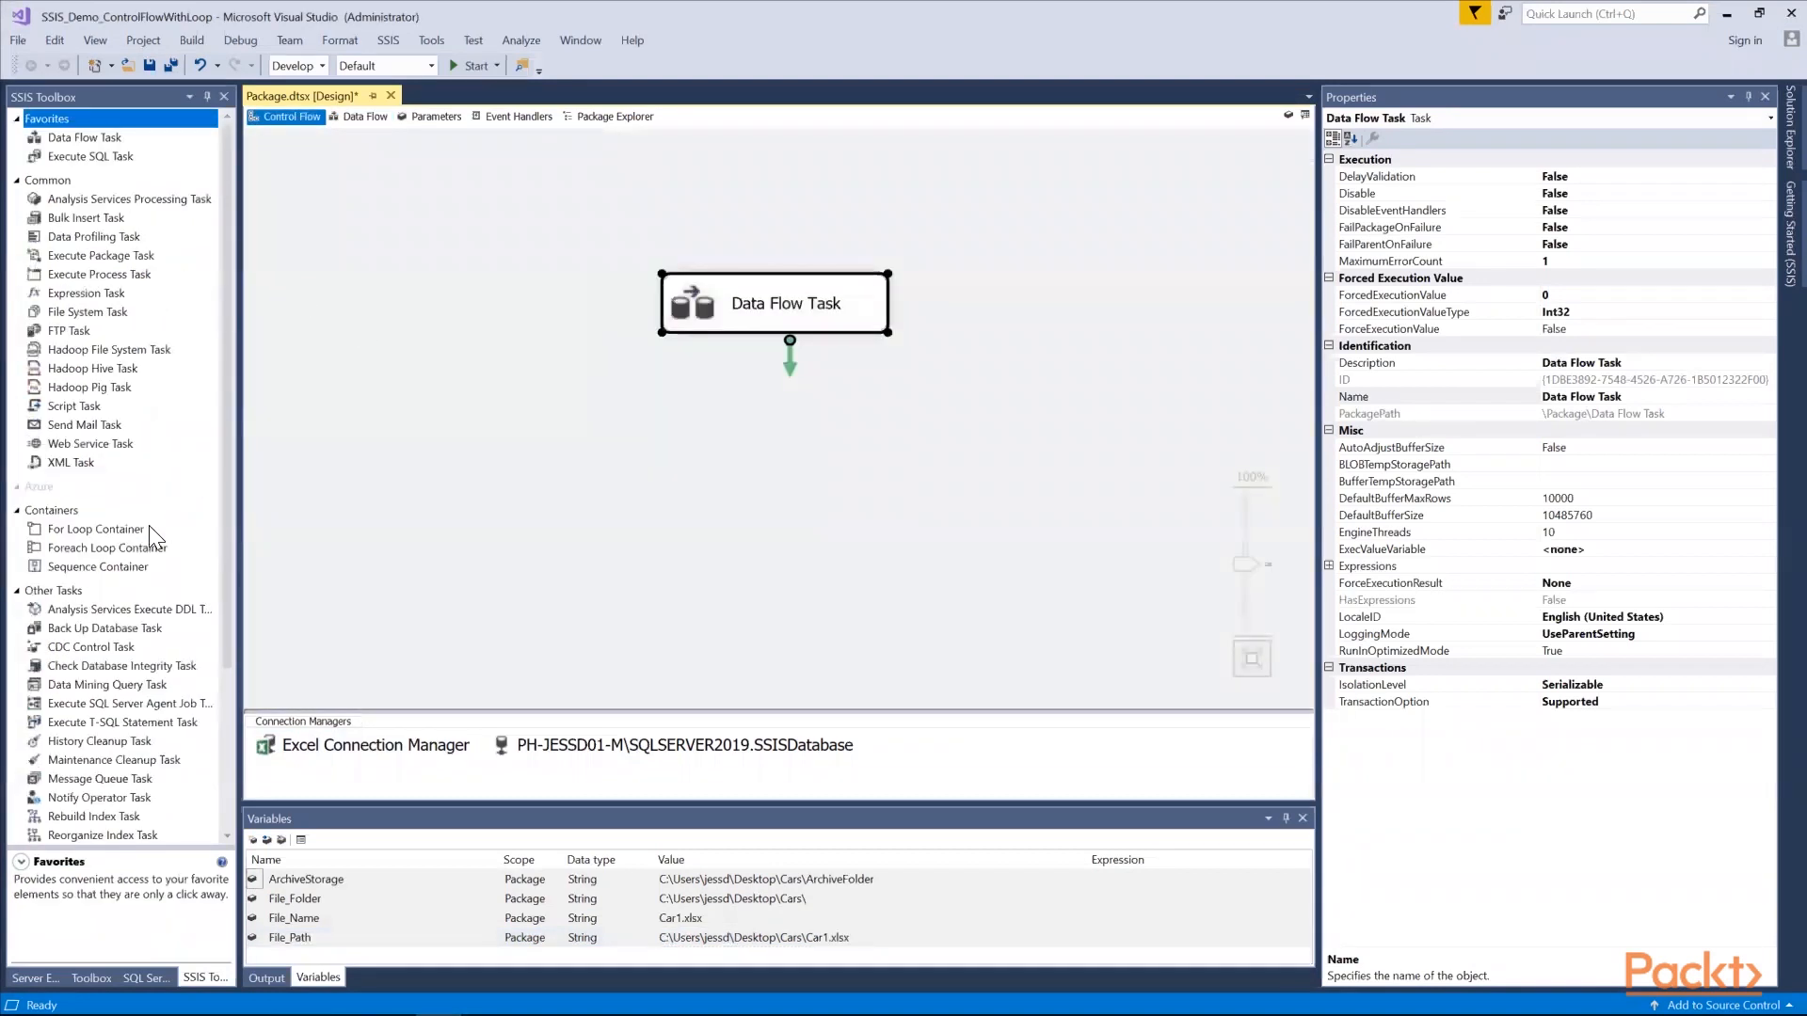
drag(113, 550, 404, 348)
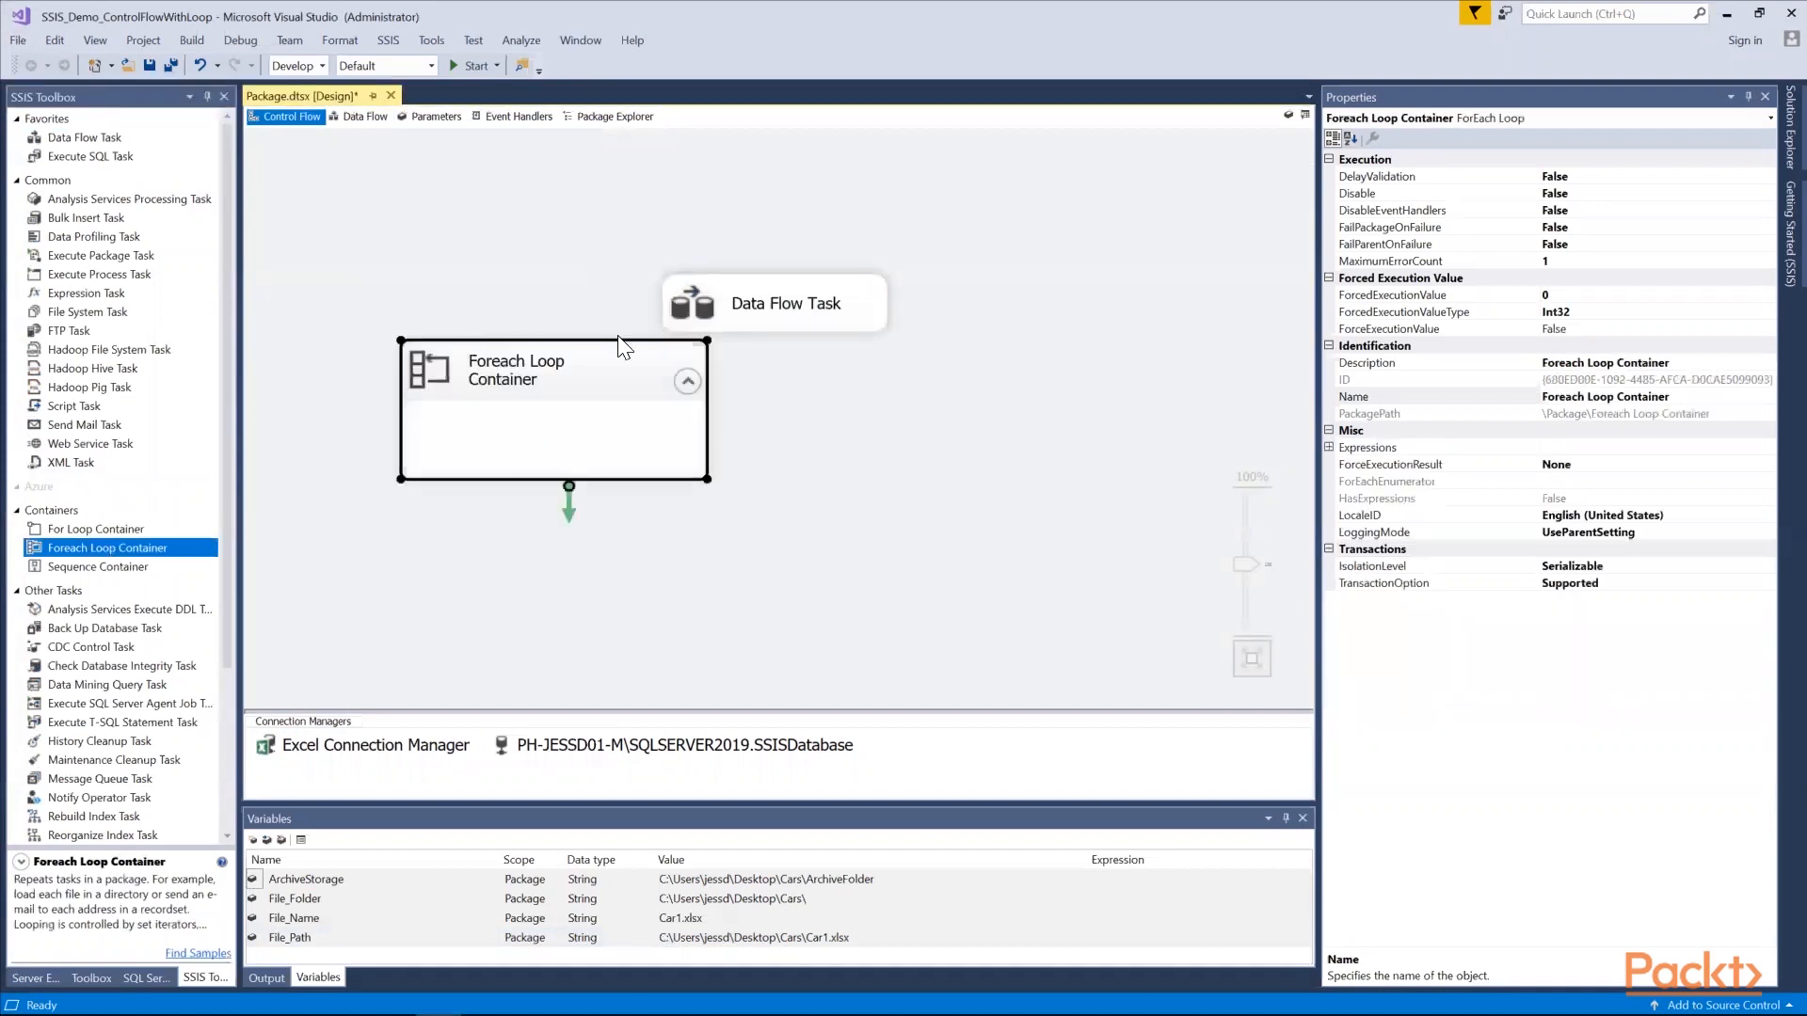
drag(766, 307, 555, 464)
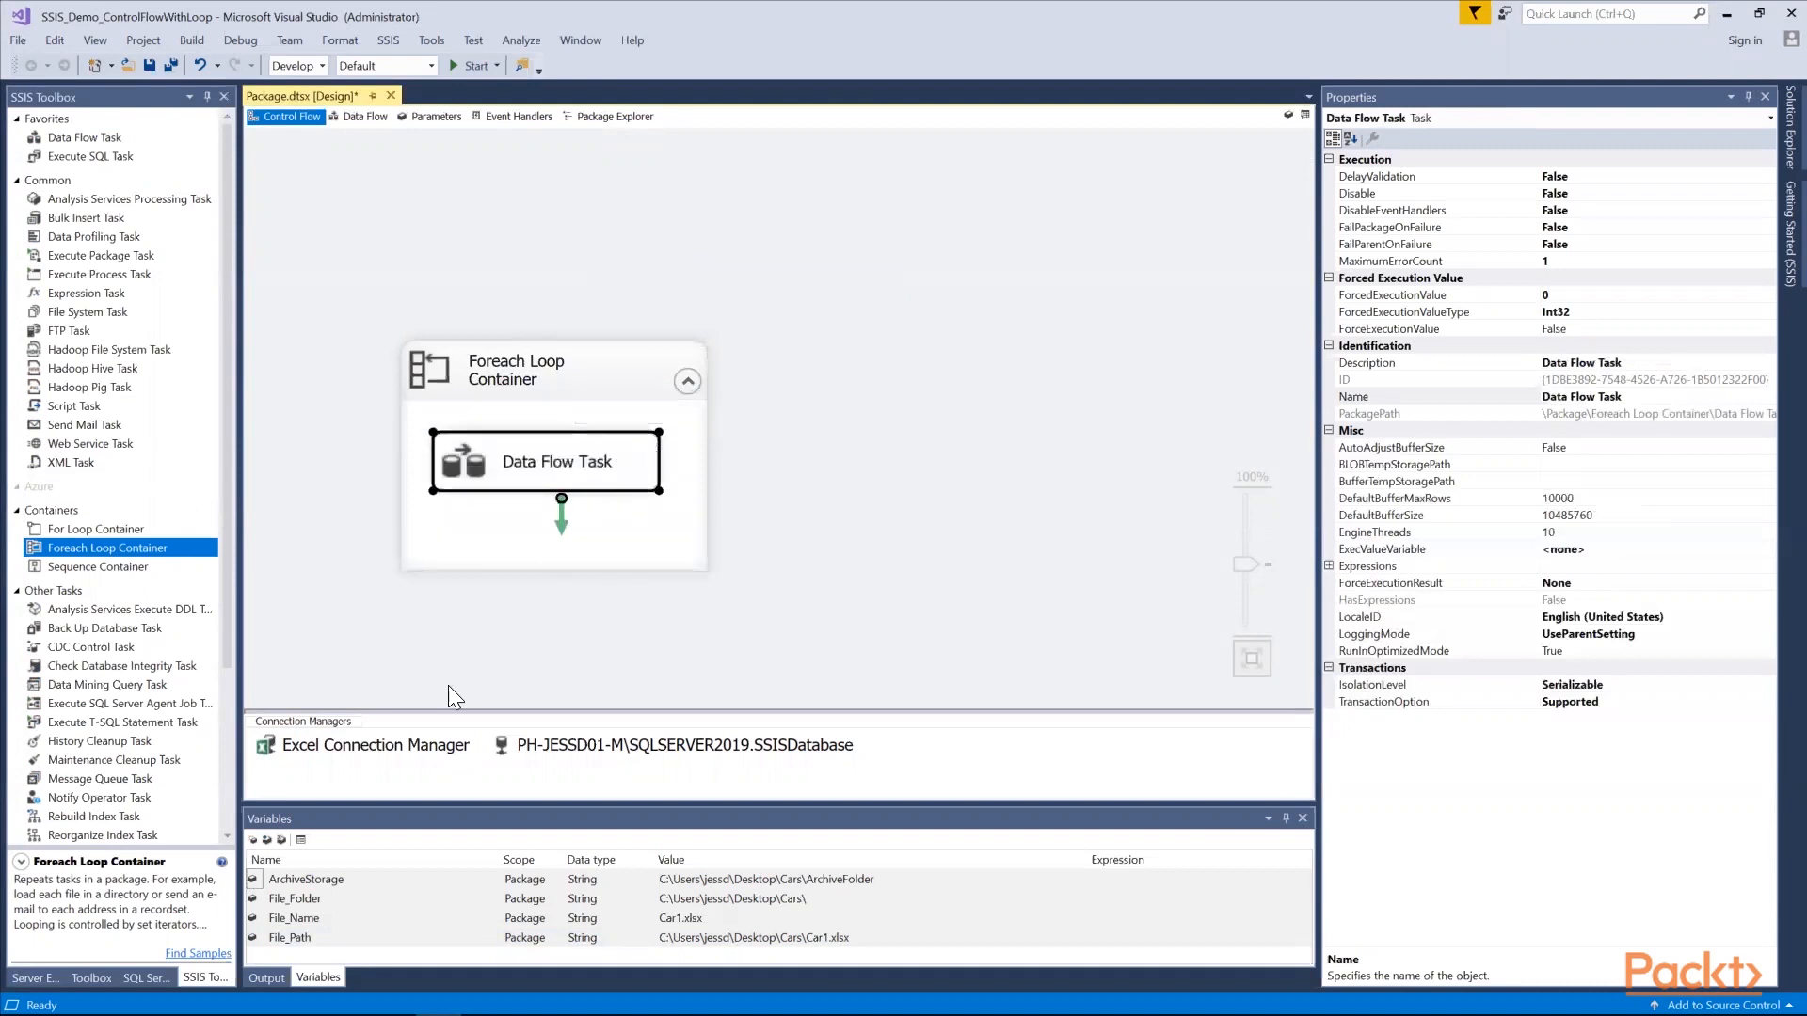
Start a property expression on the Excel Connection Manager for the ExcelFilePath property
click(403, 737)
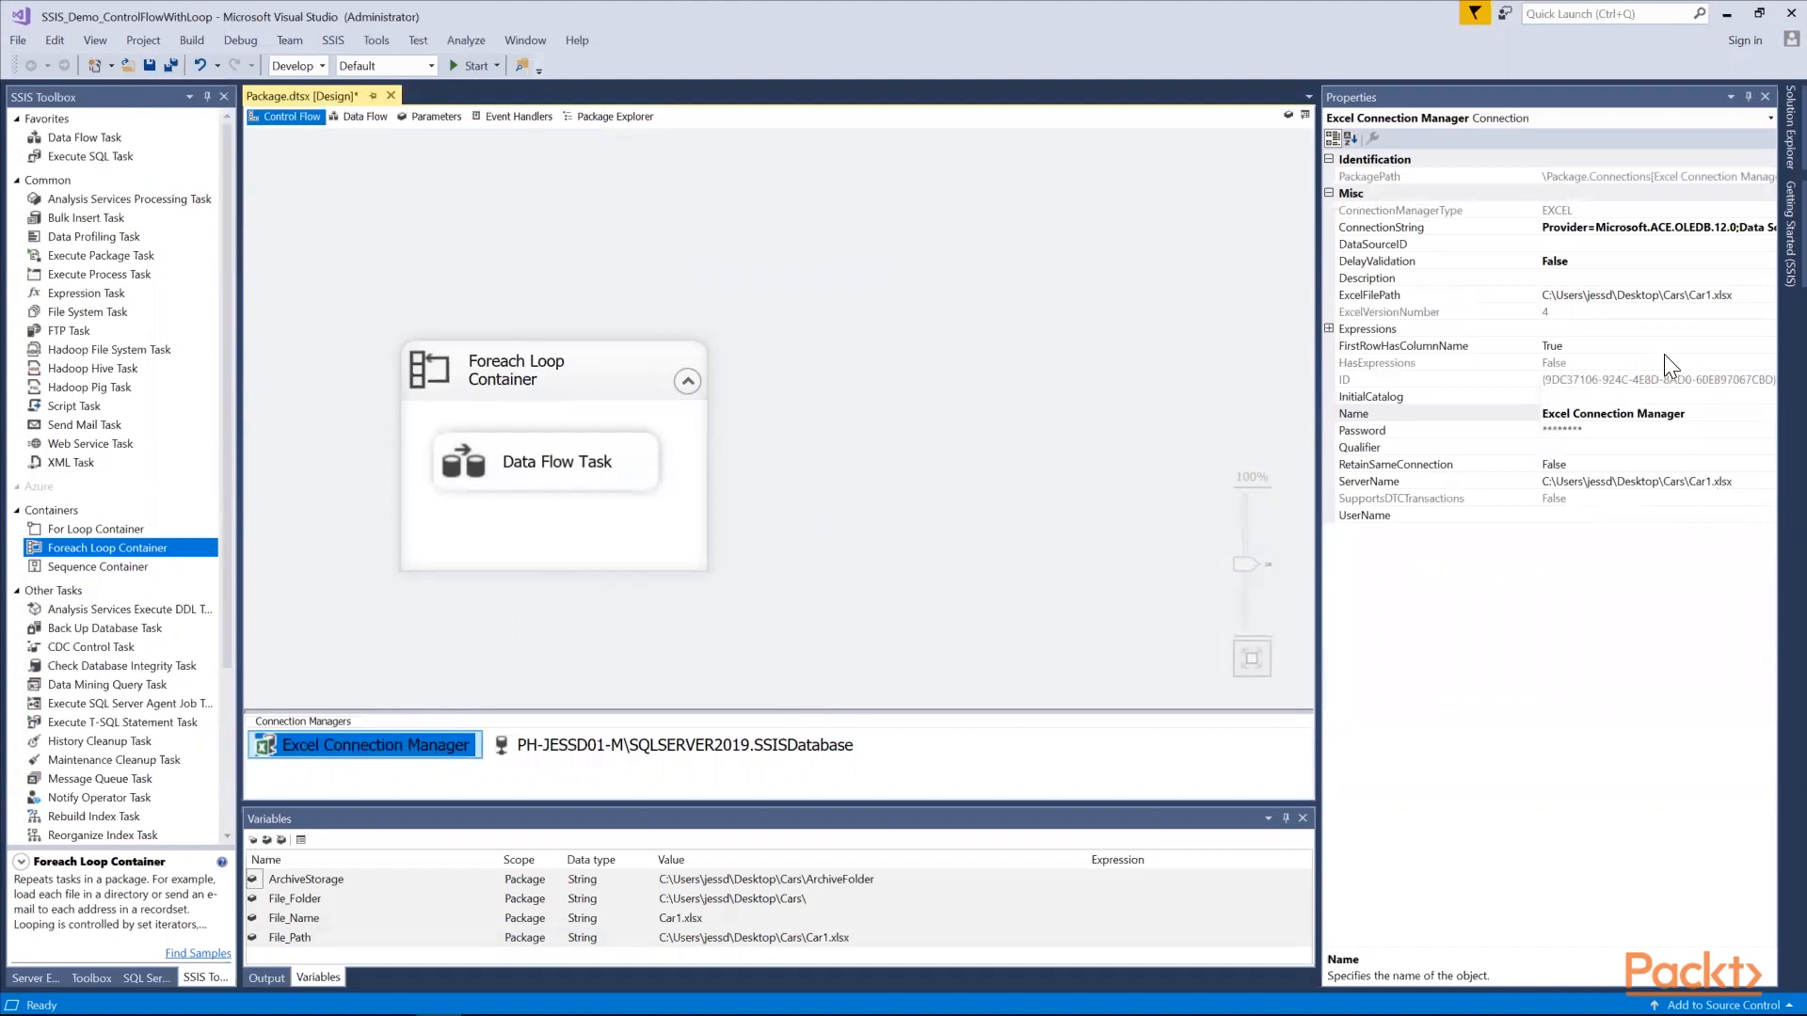
click(1346, 330)
click(1768, 330)
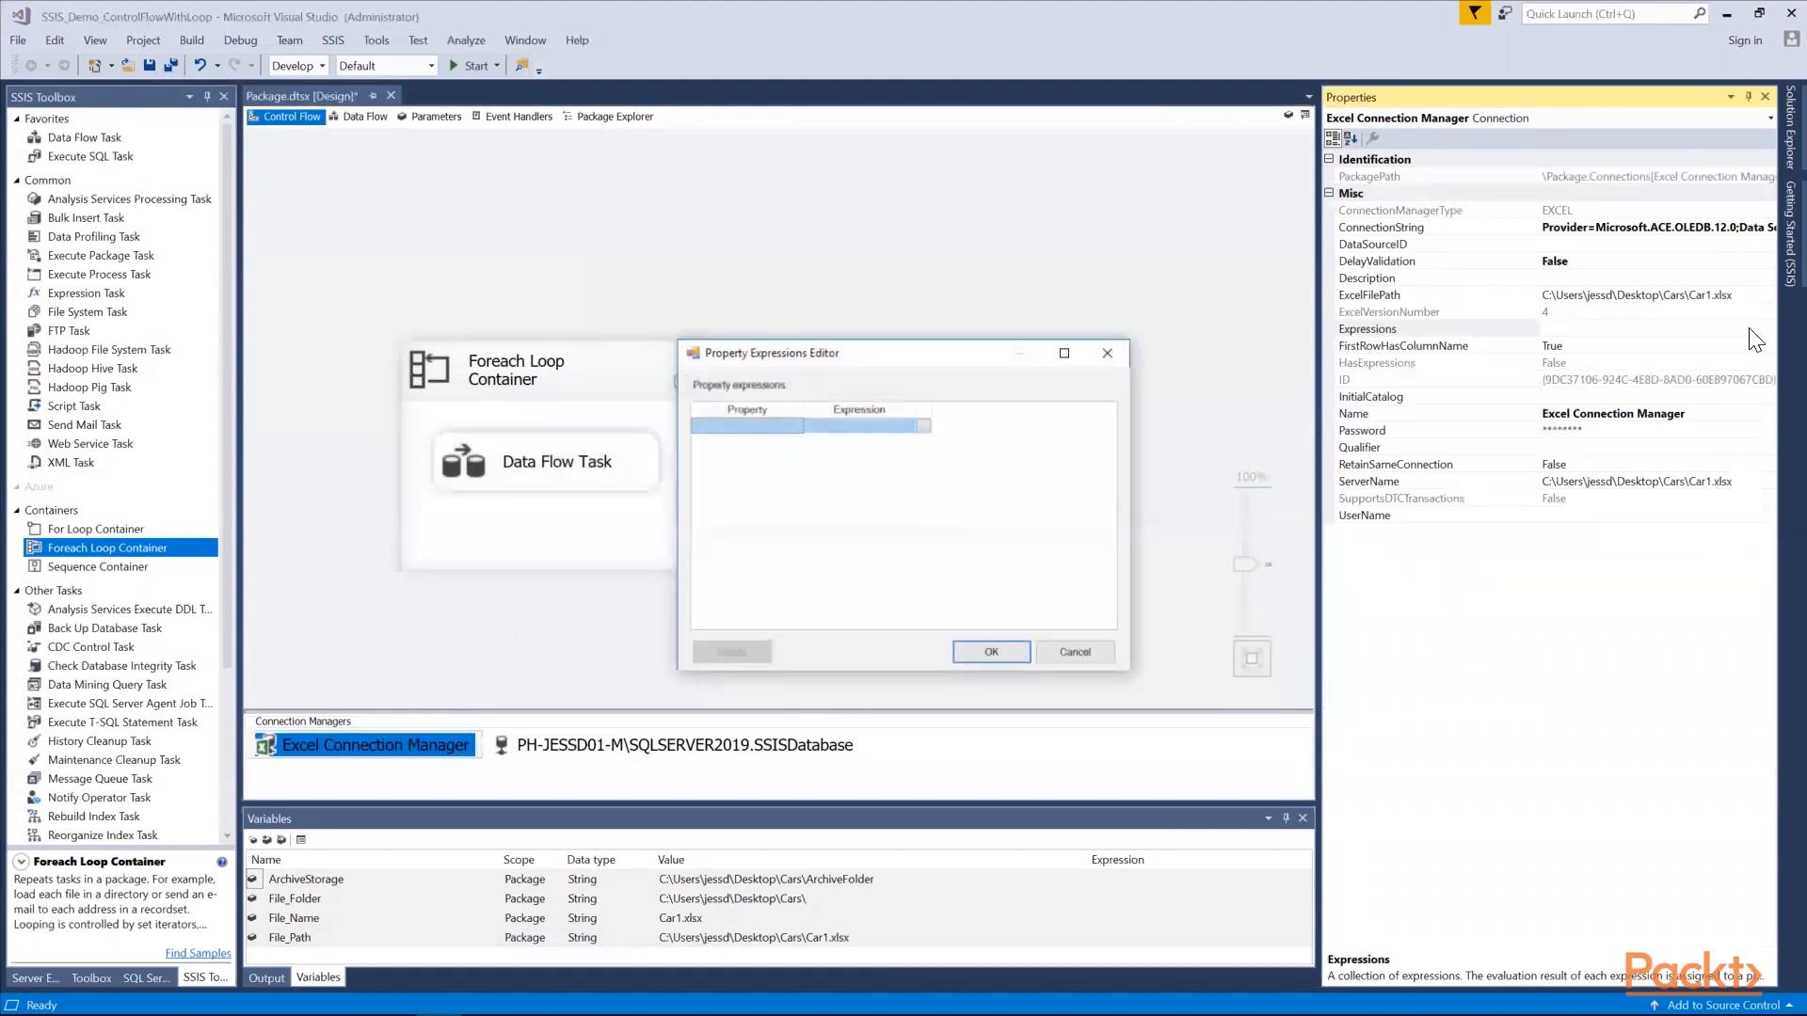
click(794, 427)
click(795, 426)
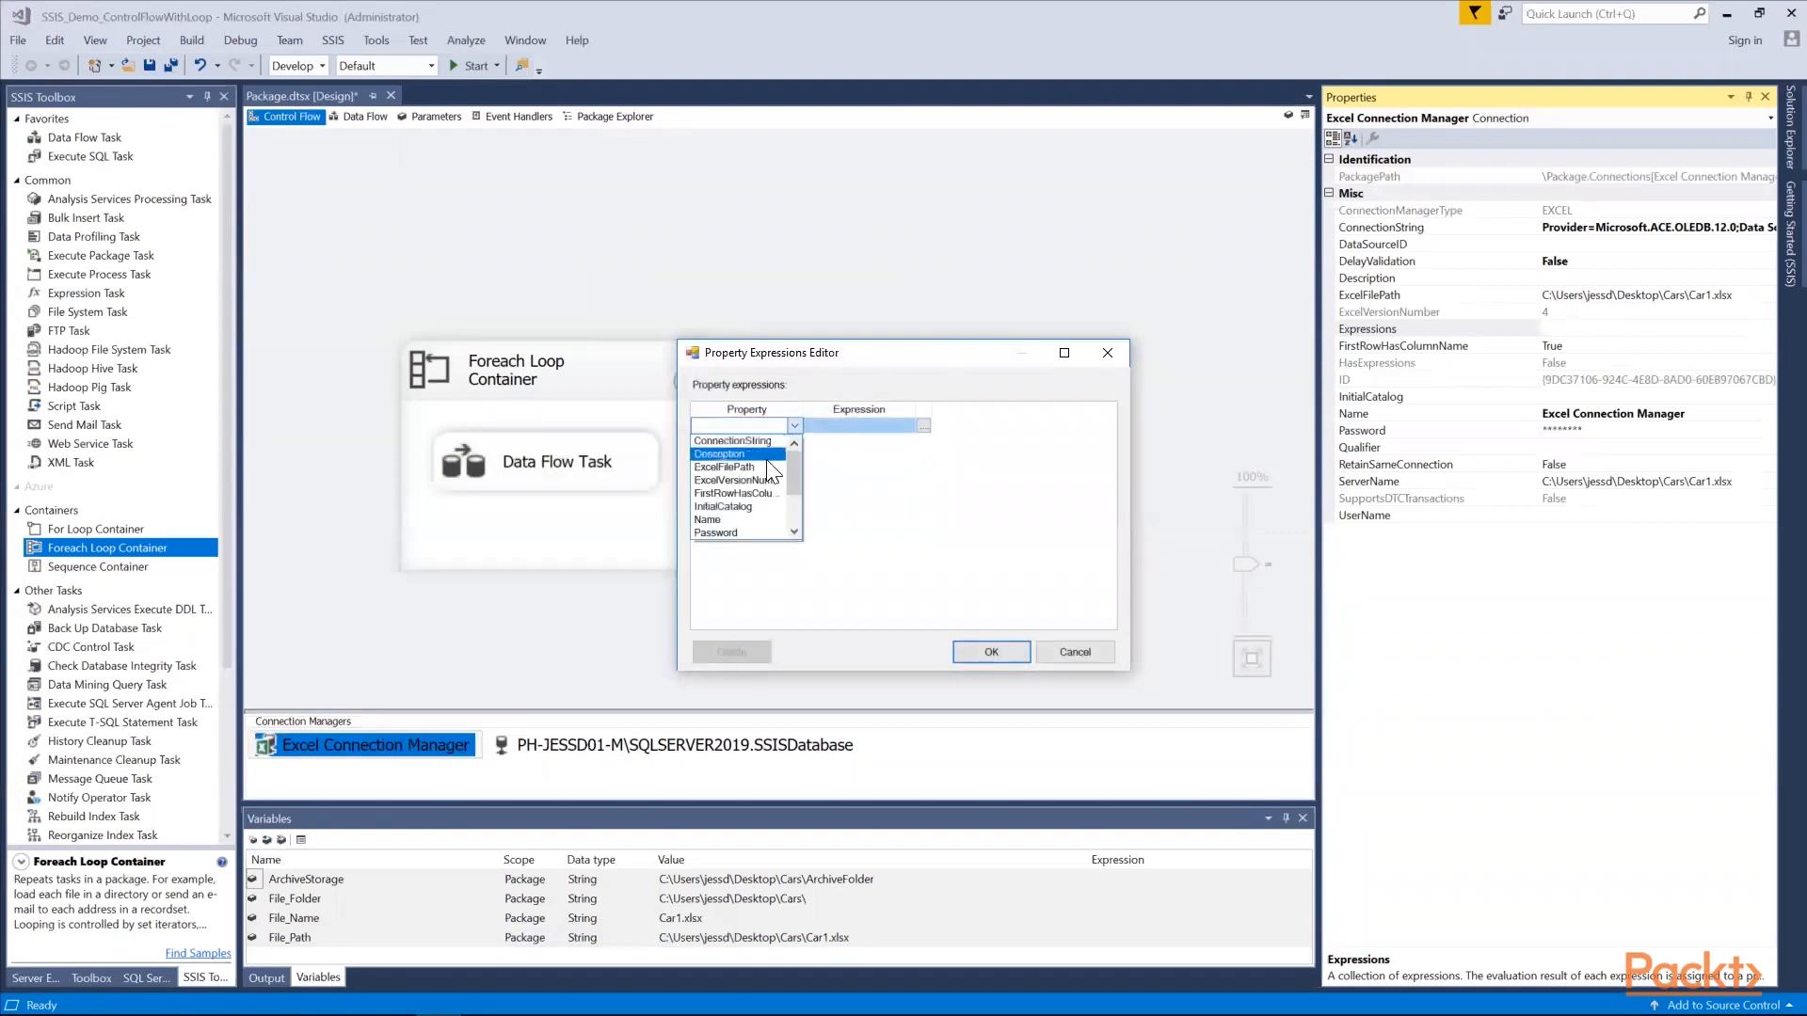
click(761, 466)
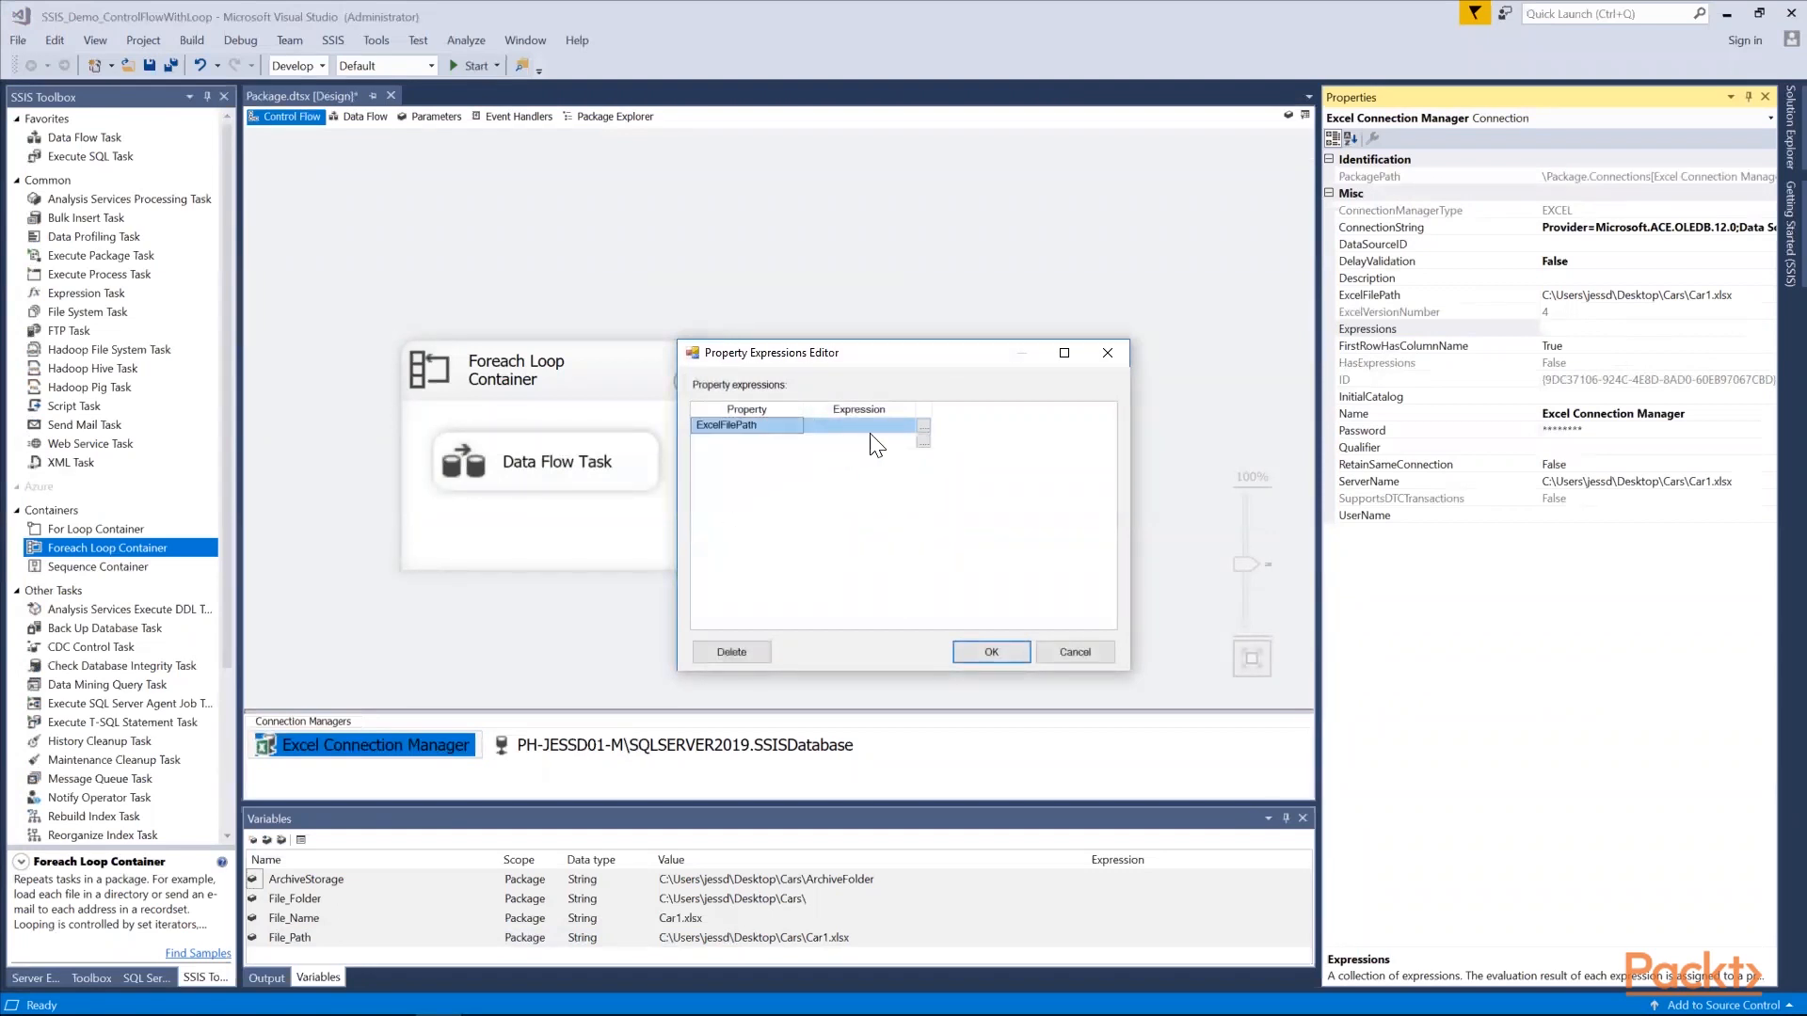
Build the ExcelFilePath expression as @[User::File_Path], evaluate it and apply it to the connection manager
click(920, 424)
click(923, 426)
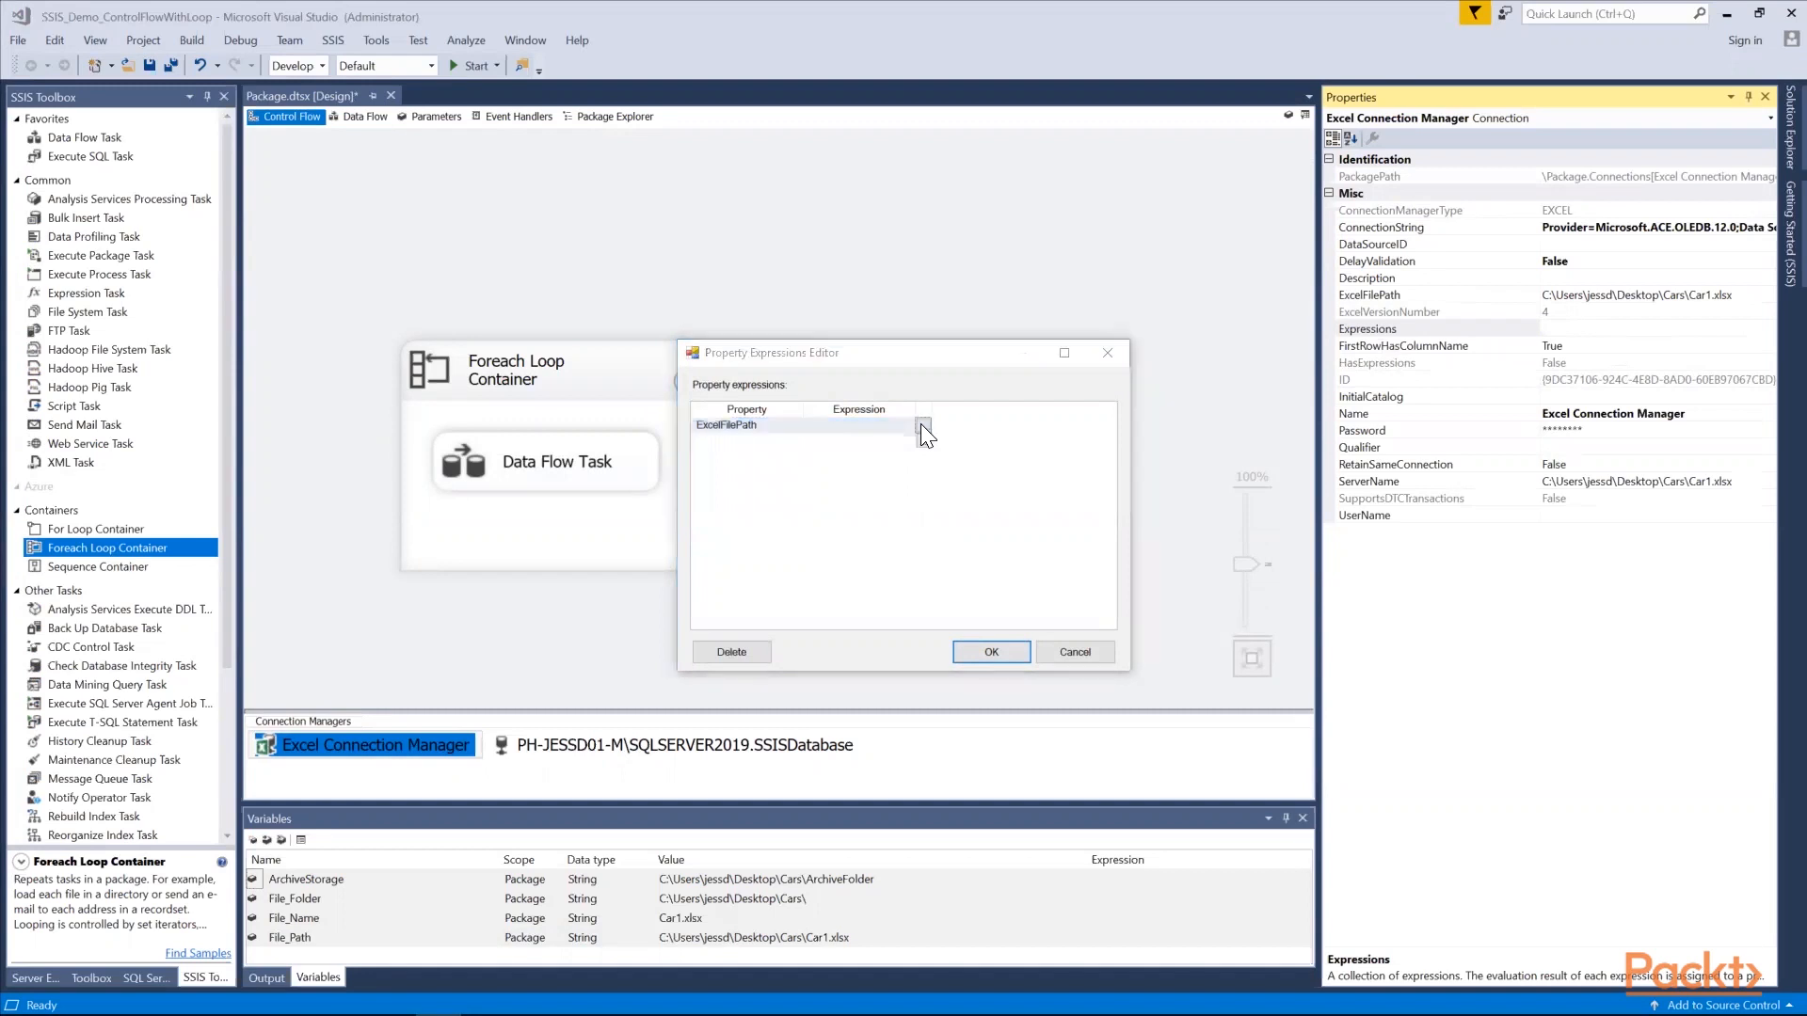
click(267, 301)
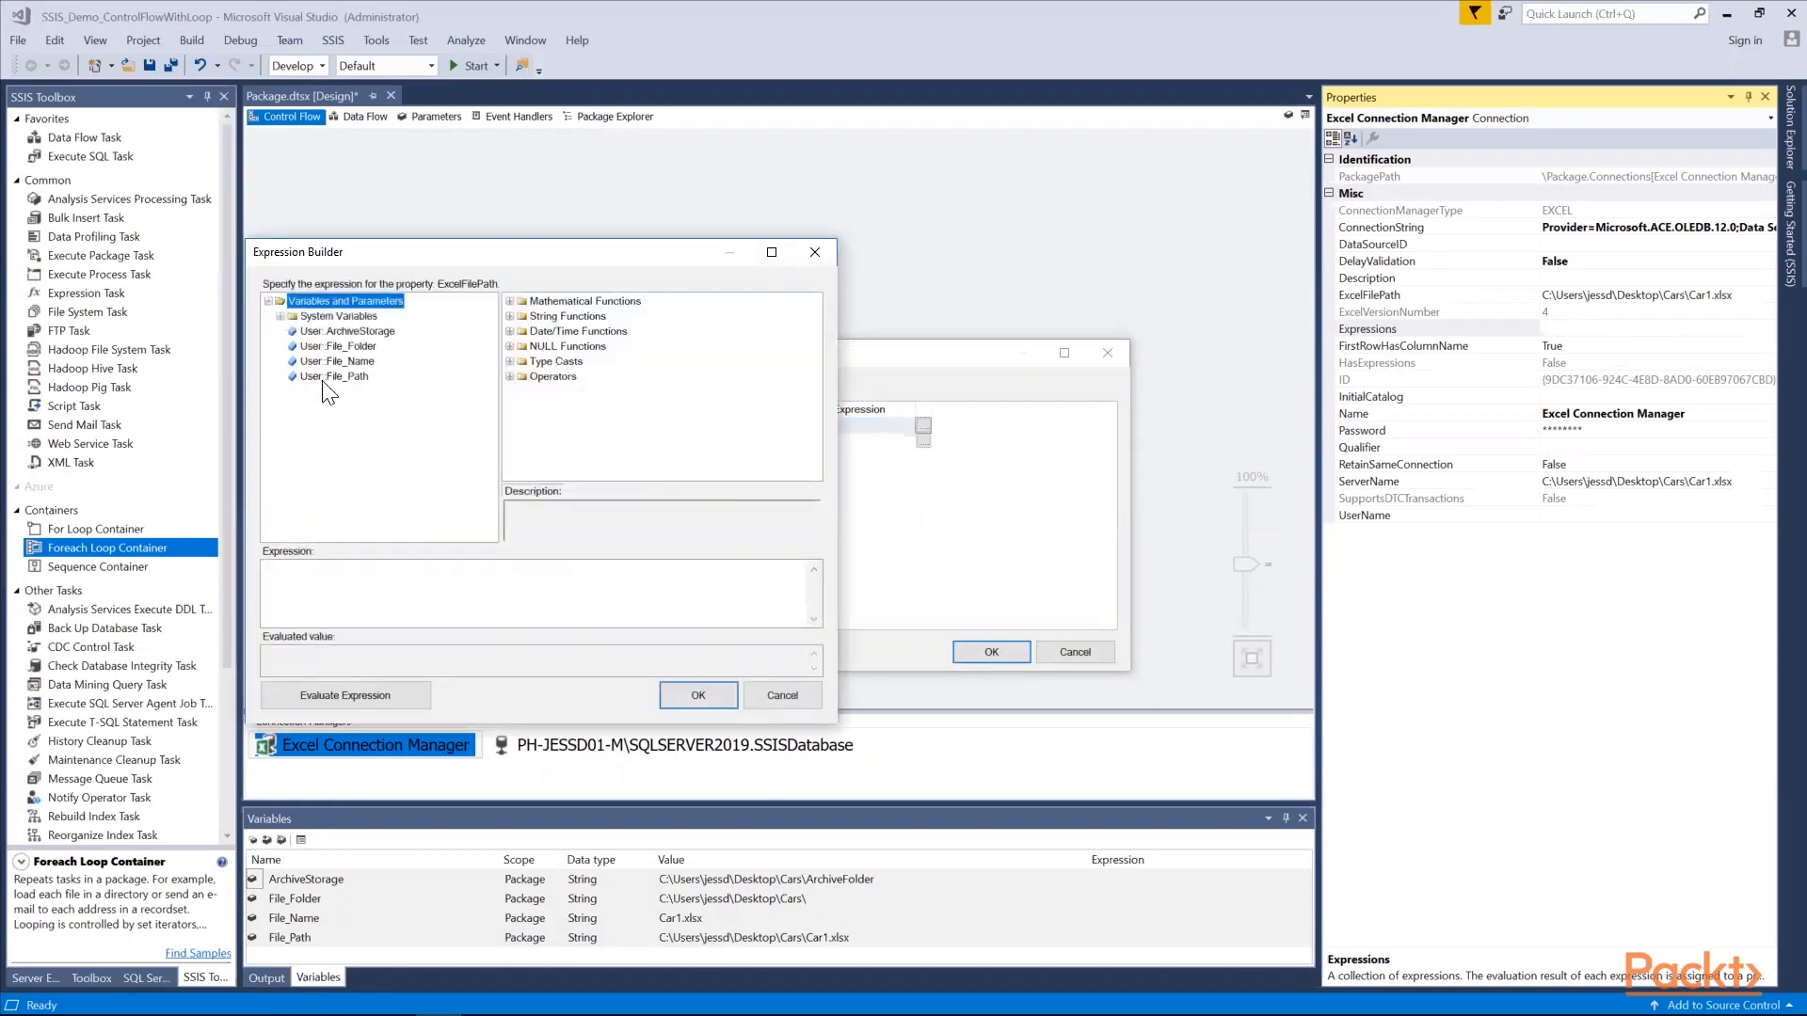
click(335, 377)
drag(342, 376, 419, 592)
click(380, 700)
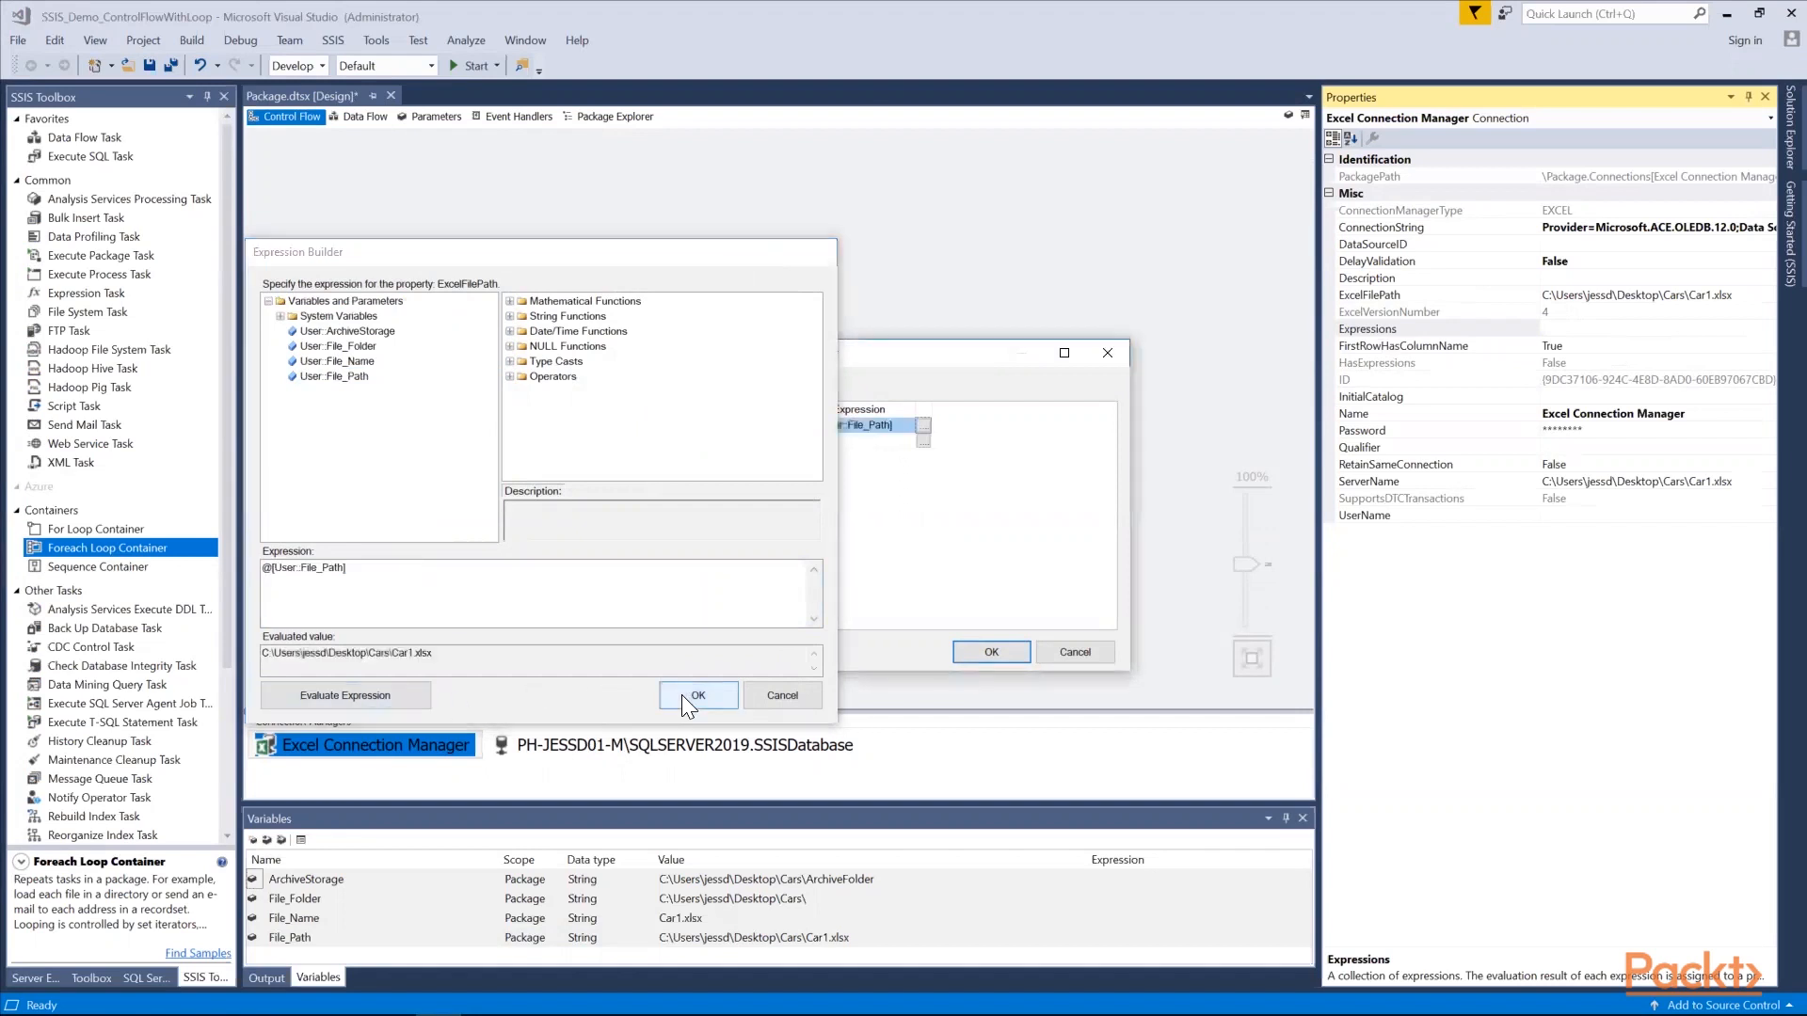
click(686, 695)
click(986, 650)
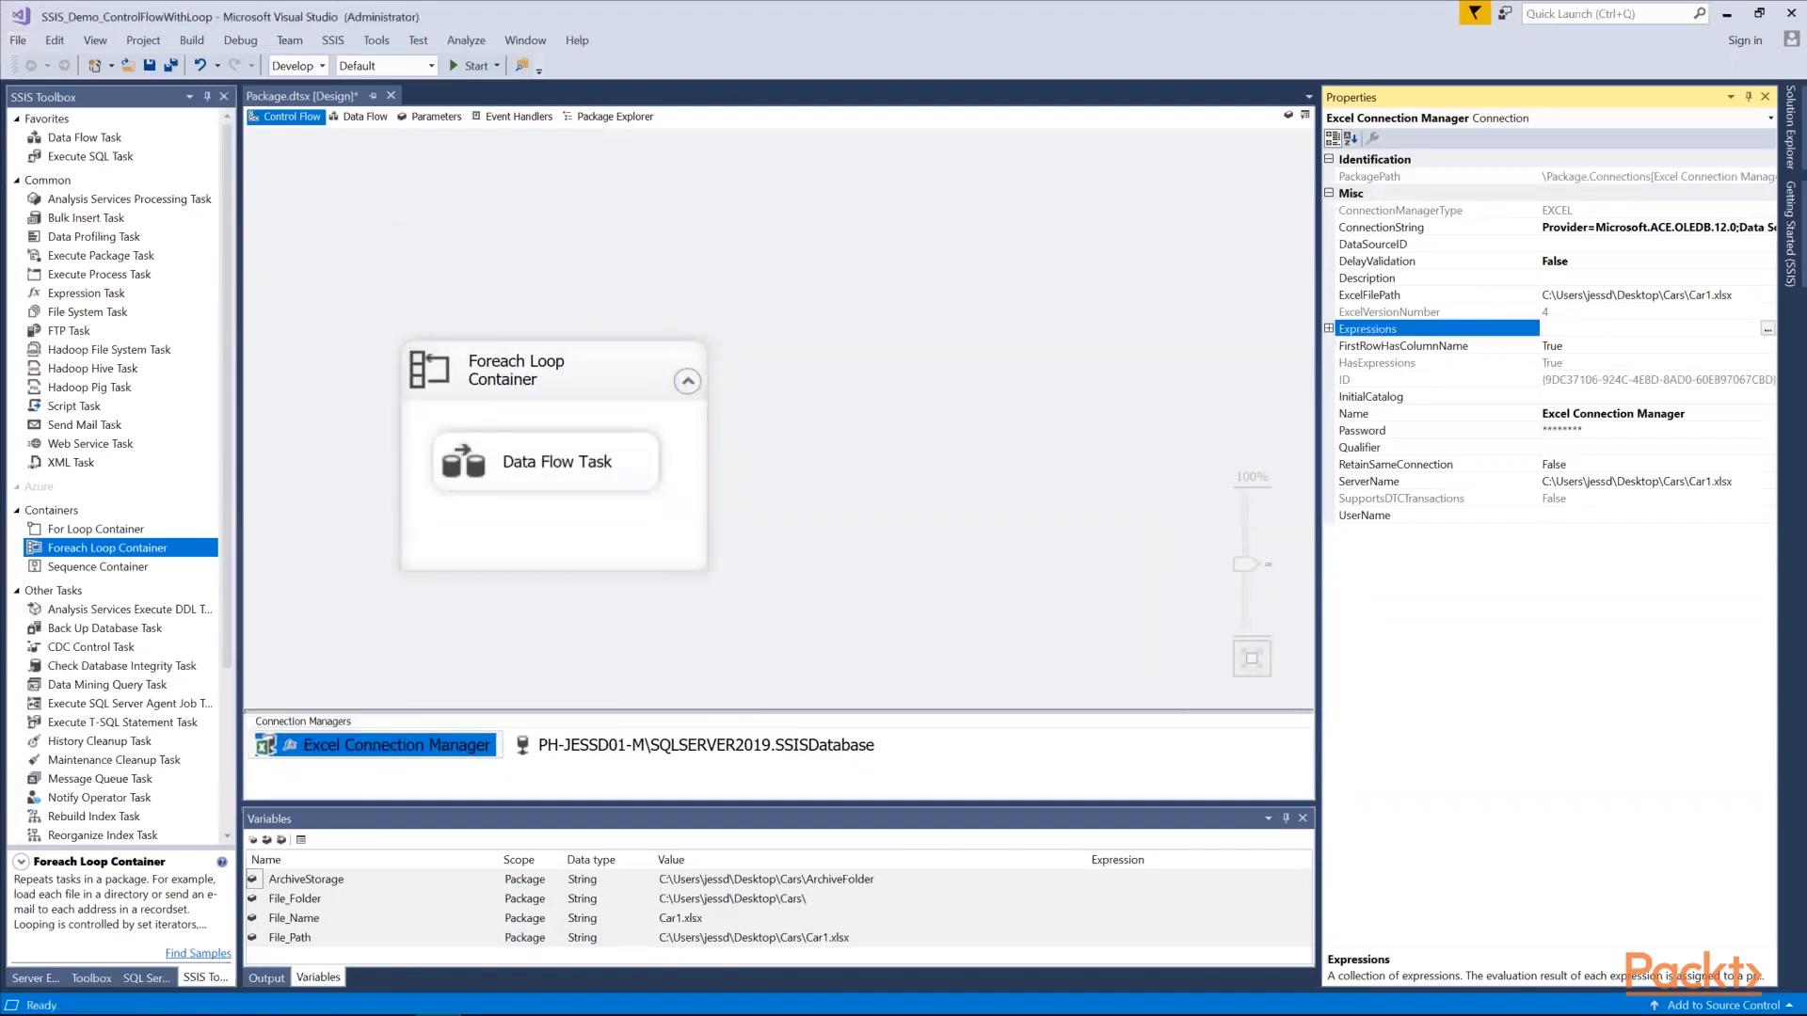
Map the variable User::File_Path to index 0 in the Foreach Loop Container's variable mappings
double_click(633, 546)
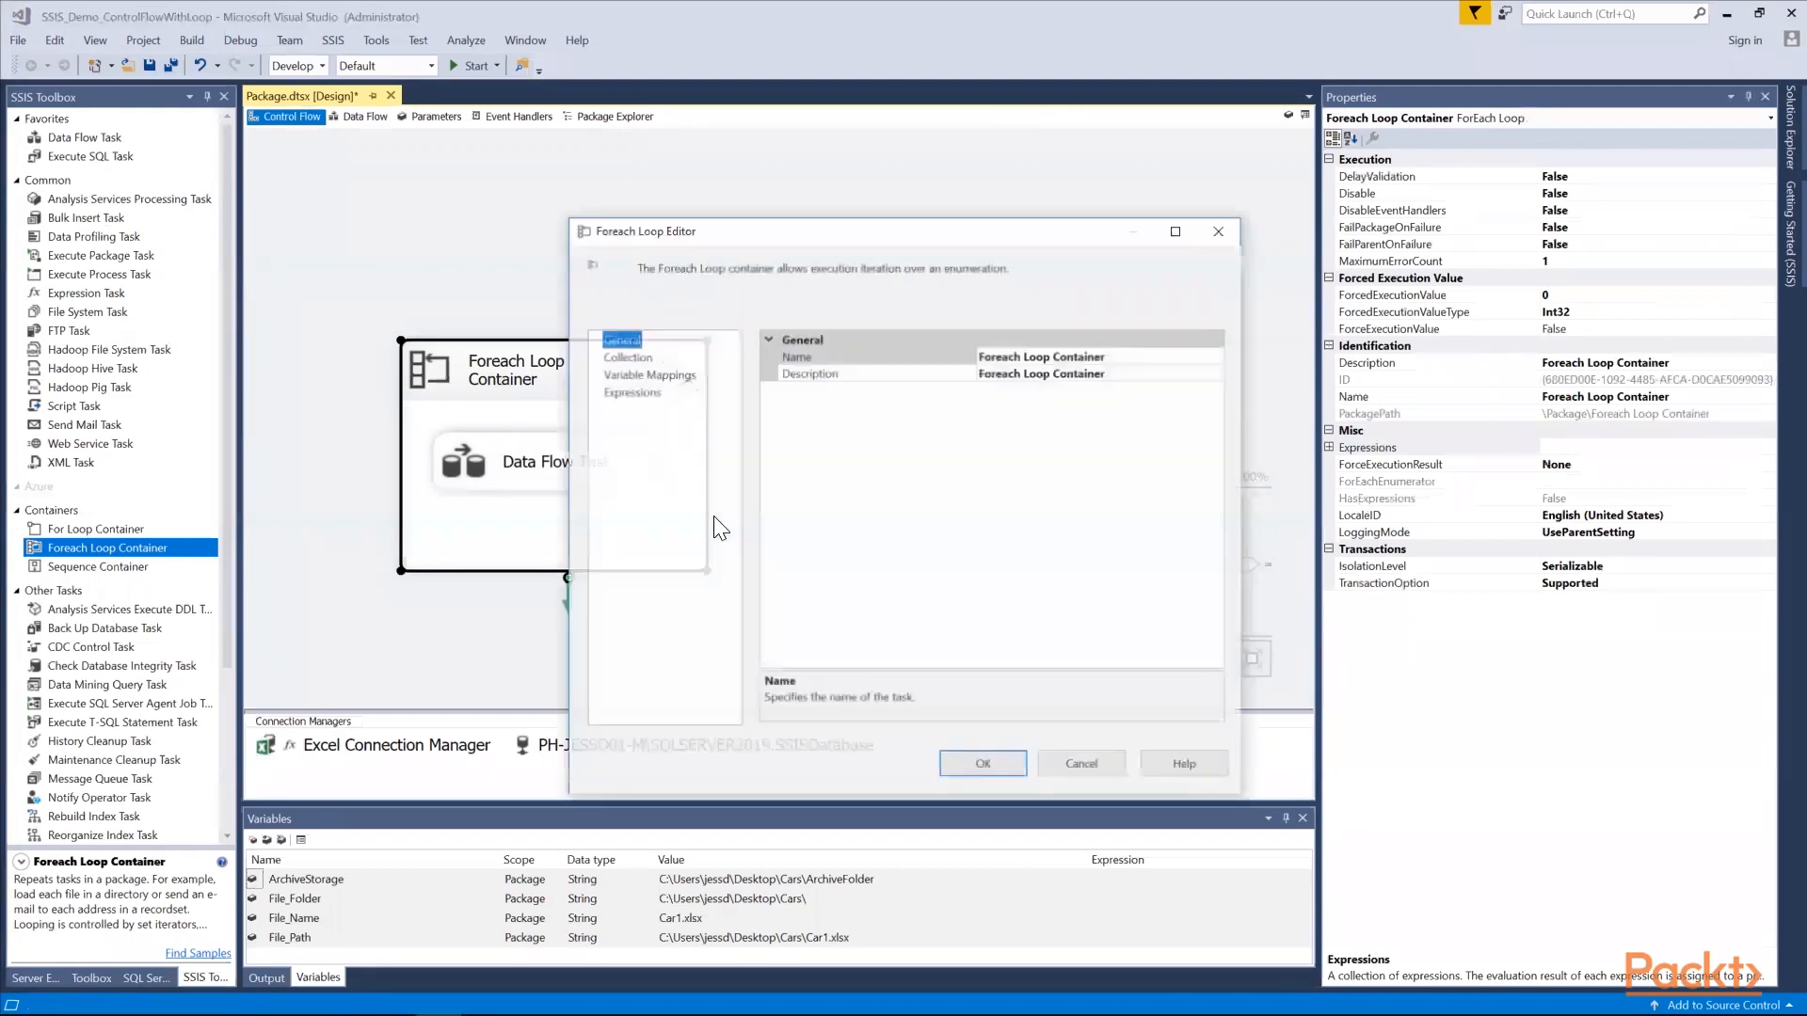
click(654, 374)
click(810, 378)
click(847, 378)
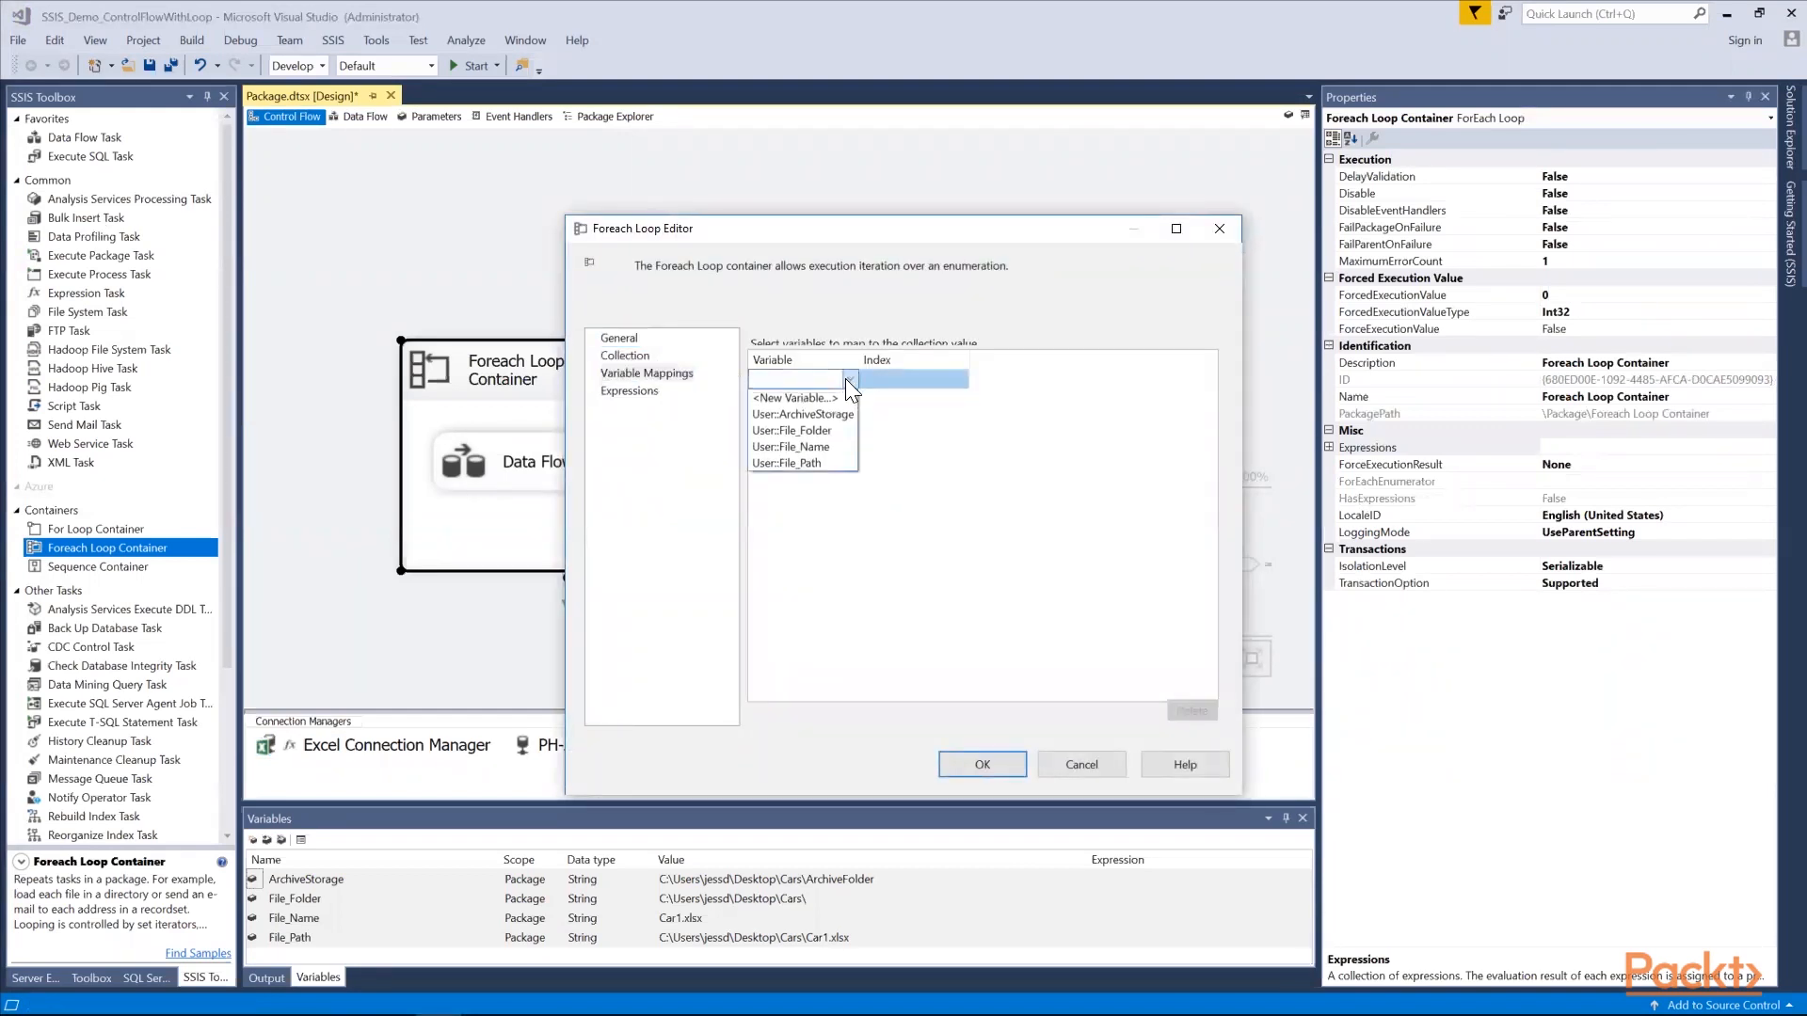
click(808, 462)
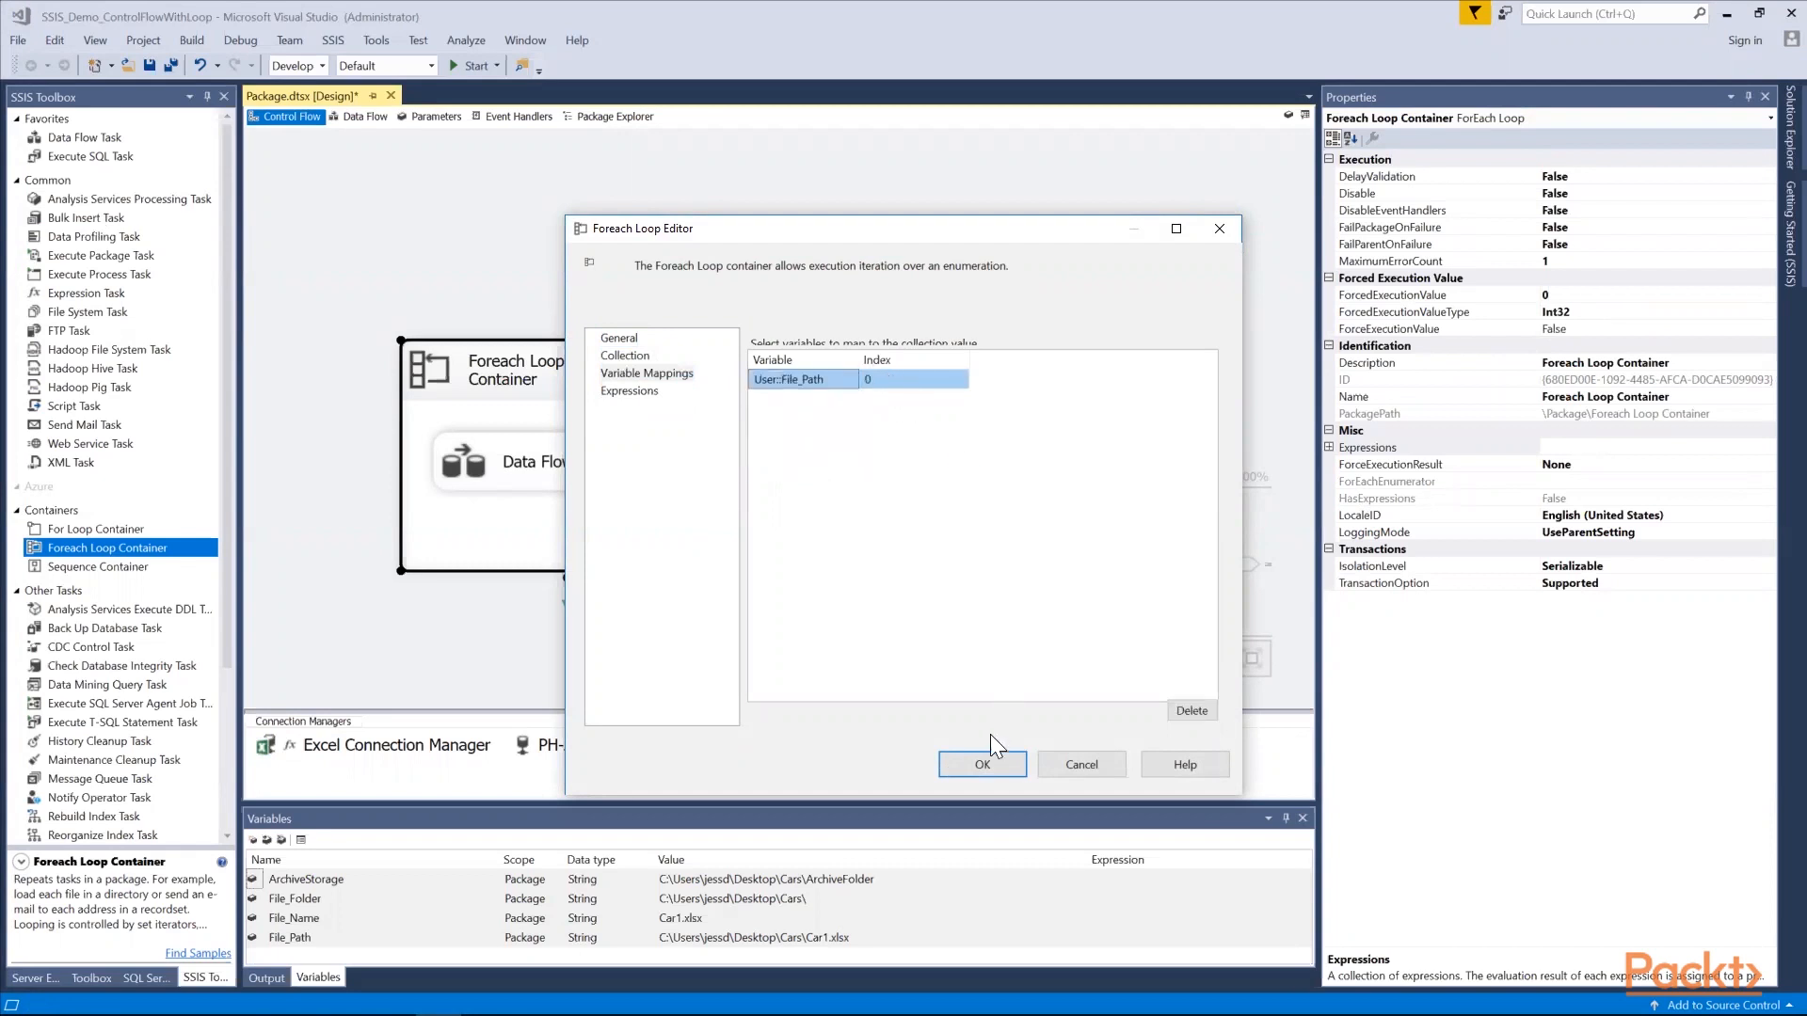
Set the loop's collection enumerator to Foreach File Enumerator, enlarging the property area to reach the setting
click(636, 354)
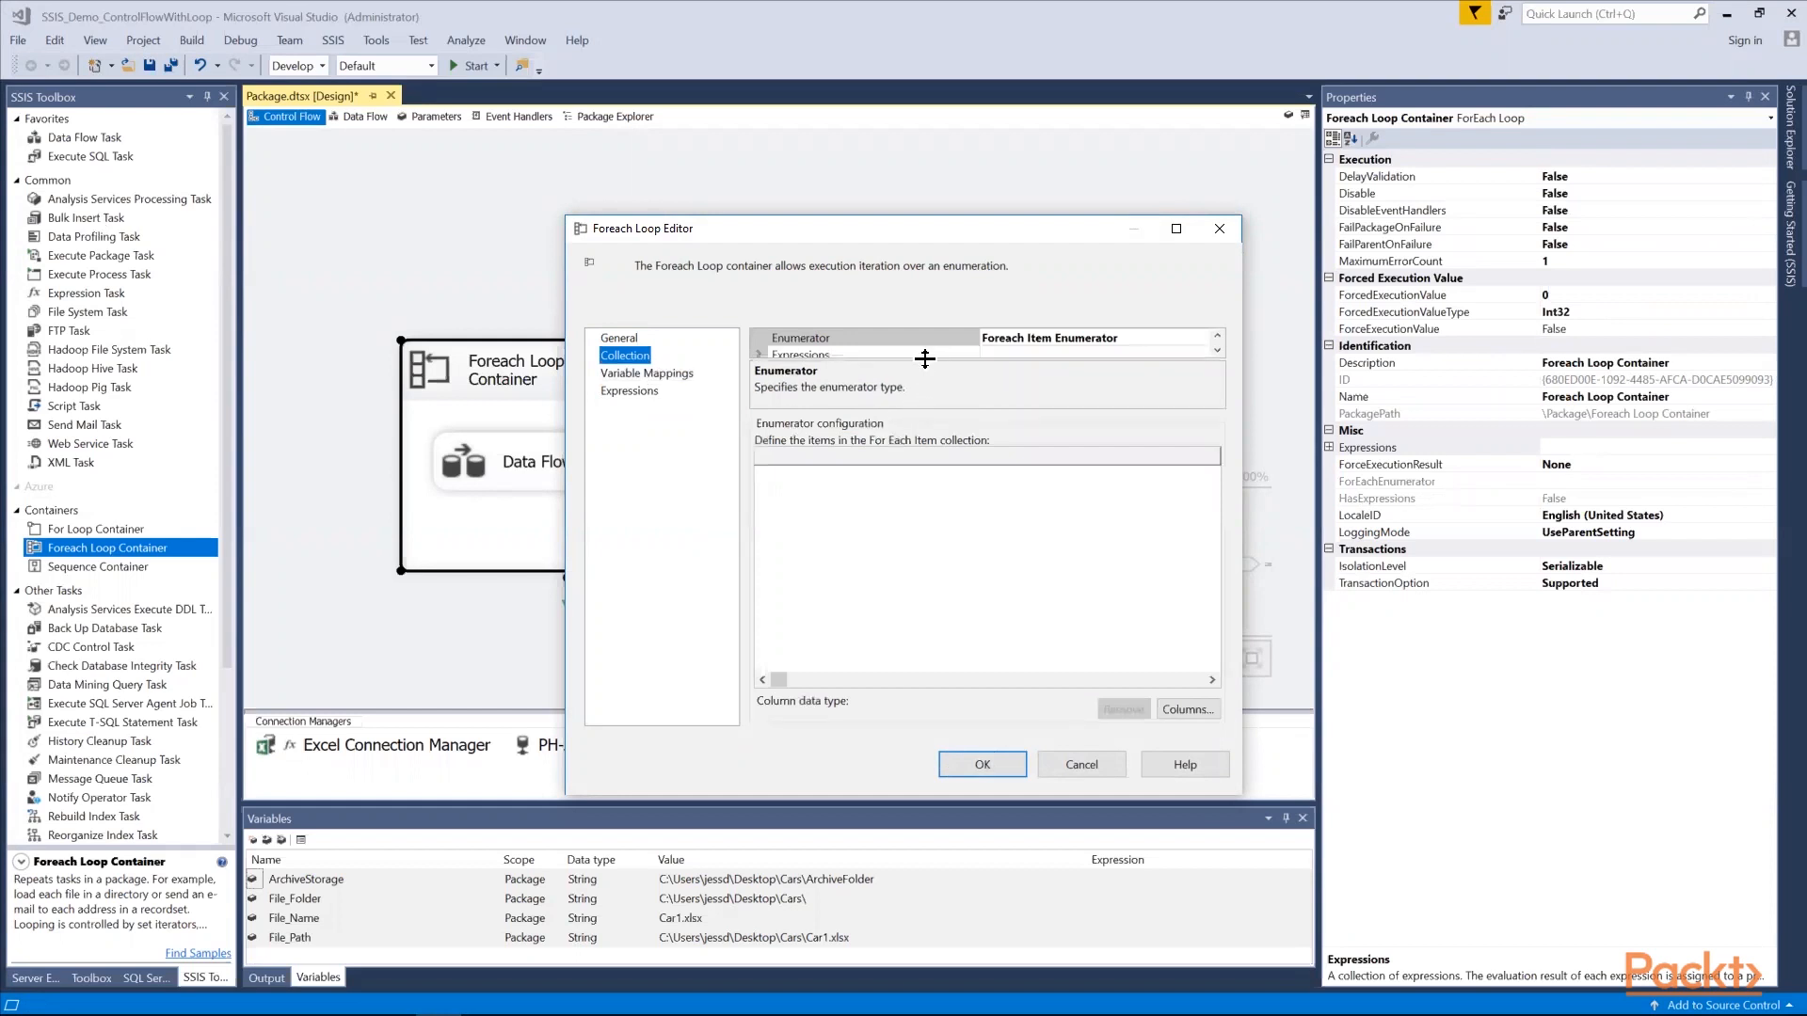
drag(924, 354, 925, 399)
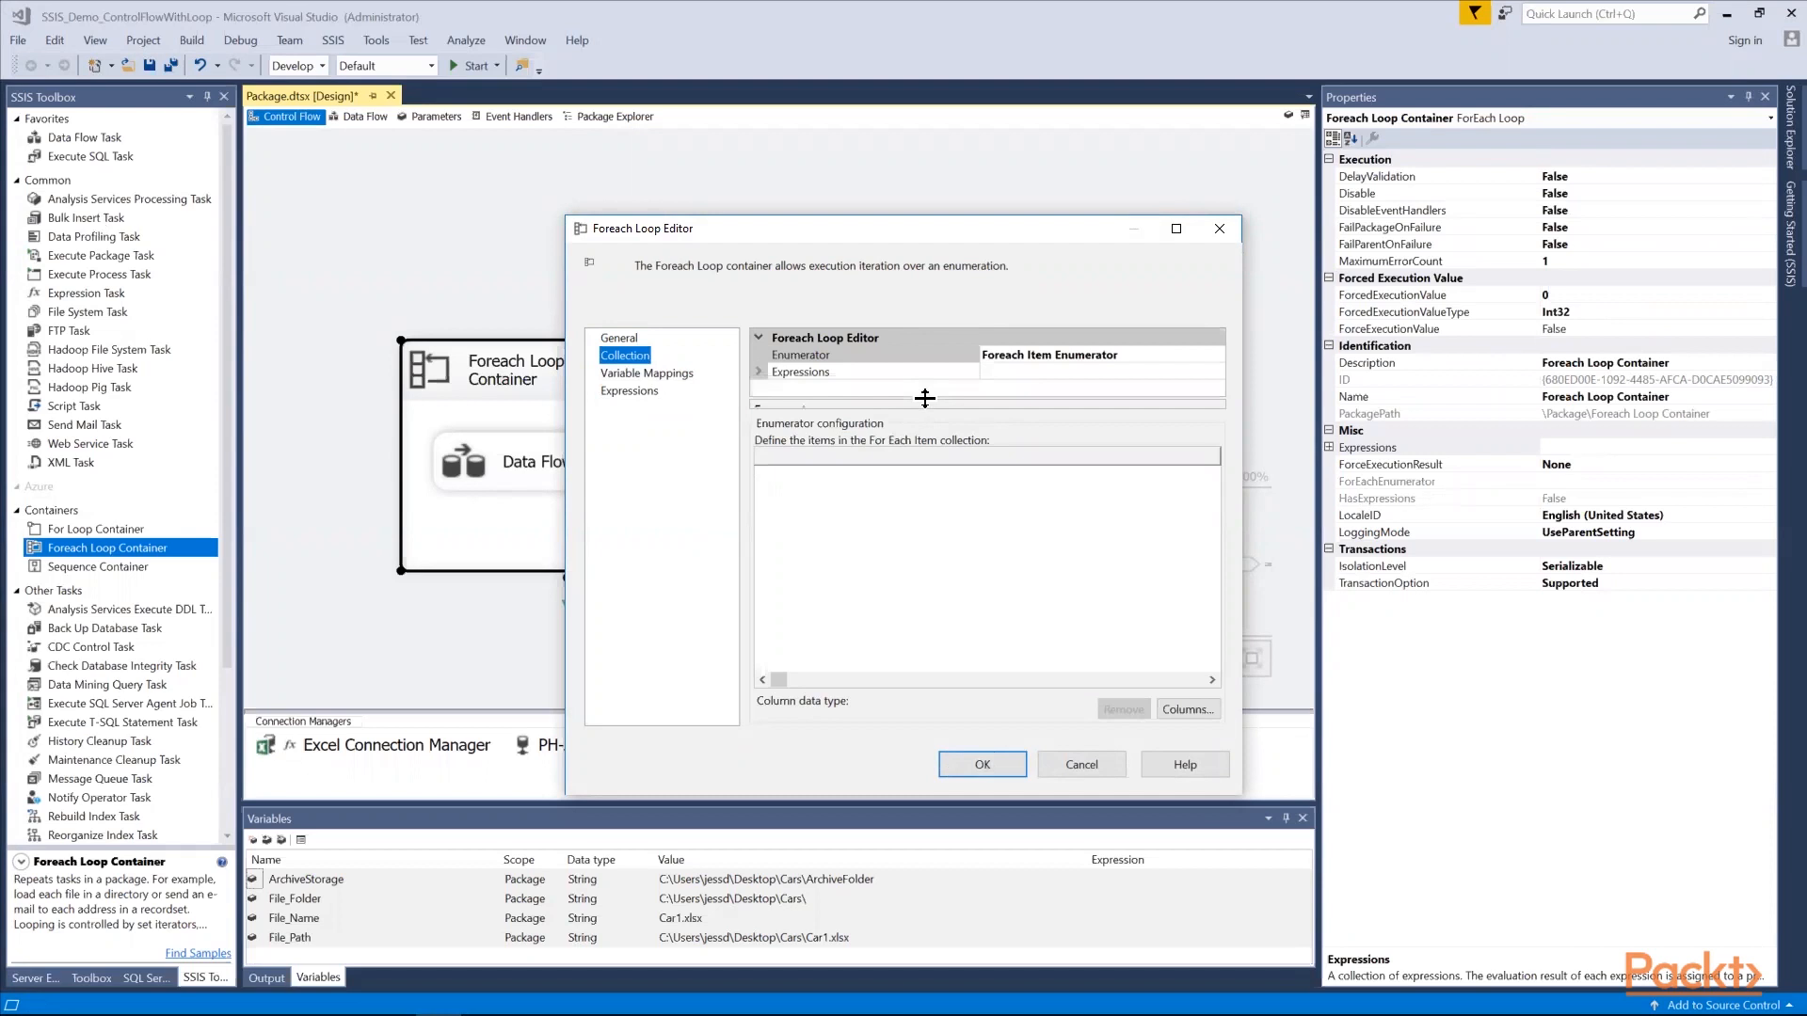
click(1134, 358)
click(1218, 356)
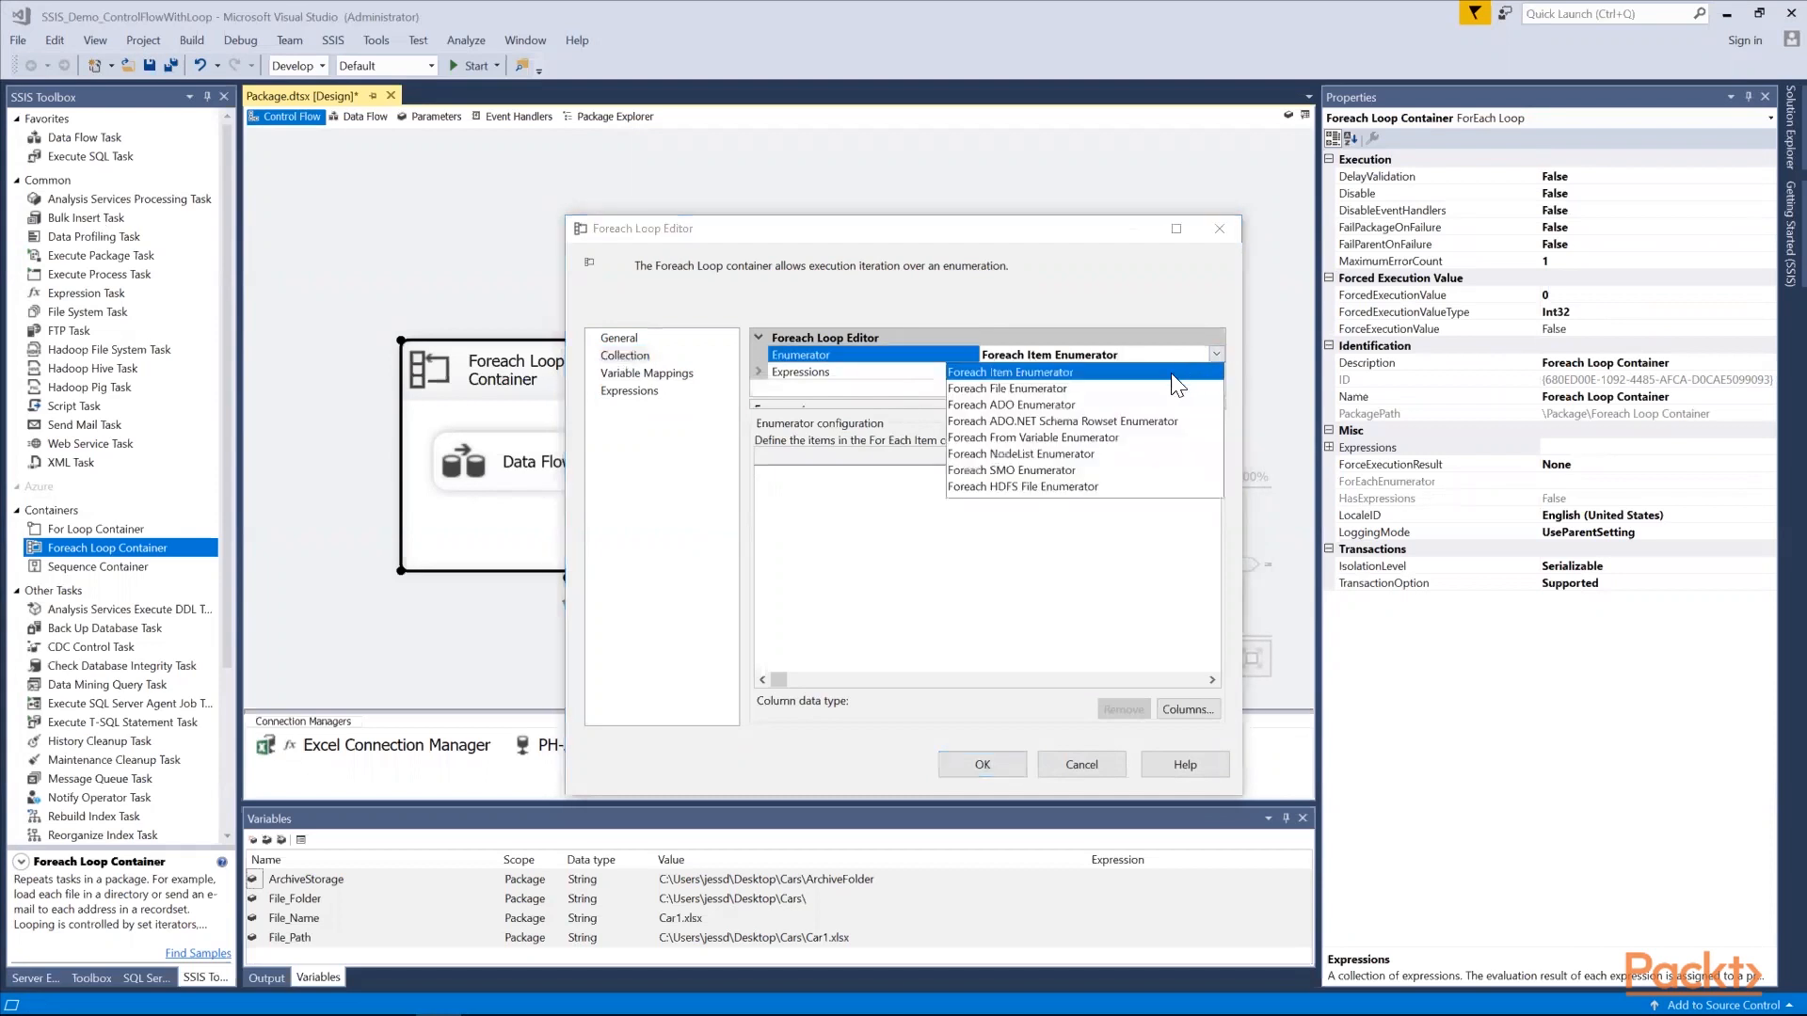
click(1152, 386)
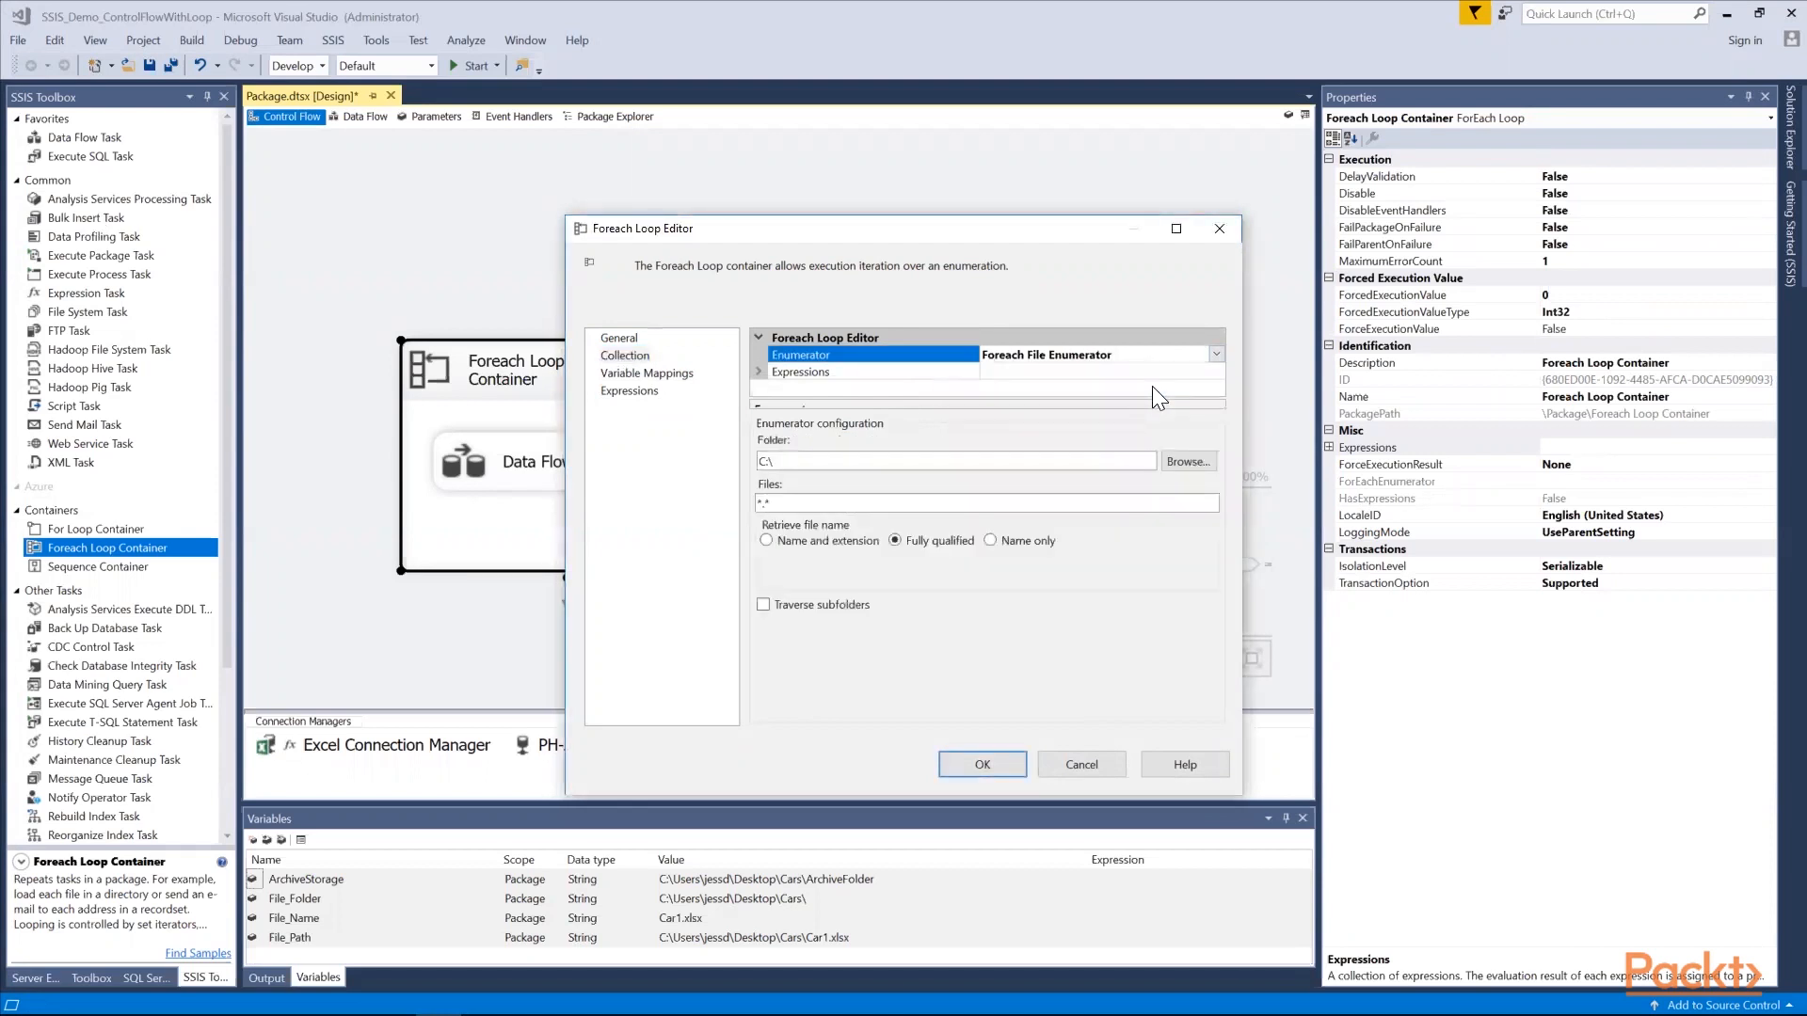
Start a property expression on the file enumerator for the Directory property
click(1214, 371)
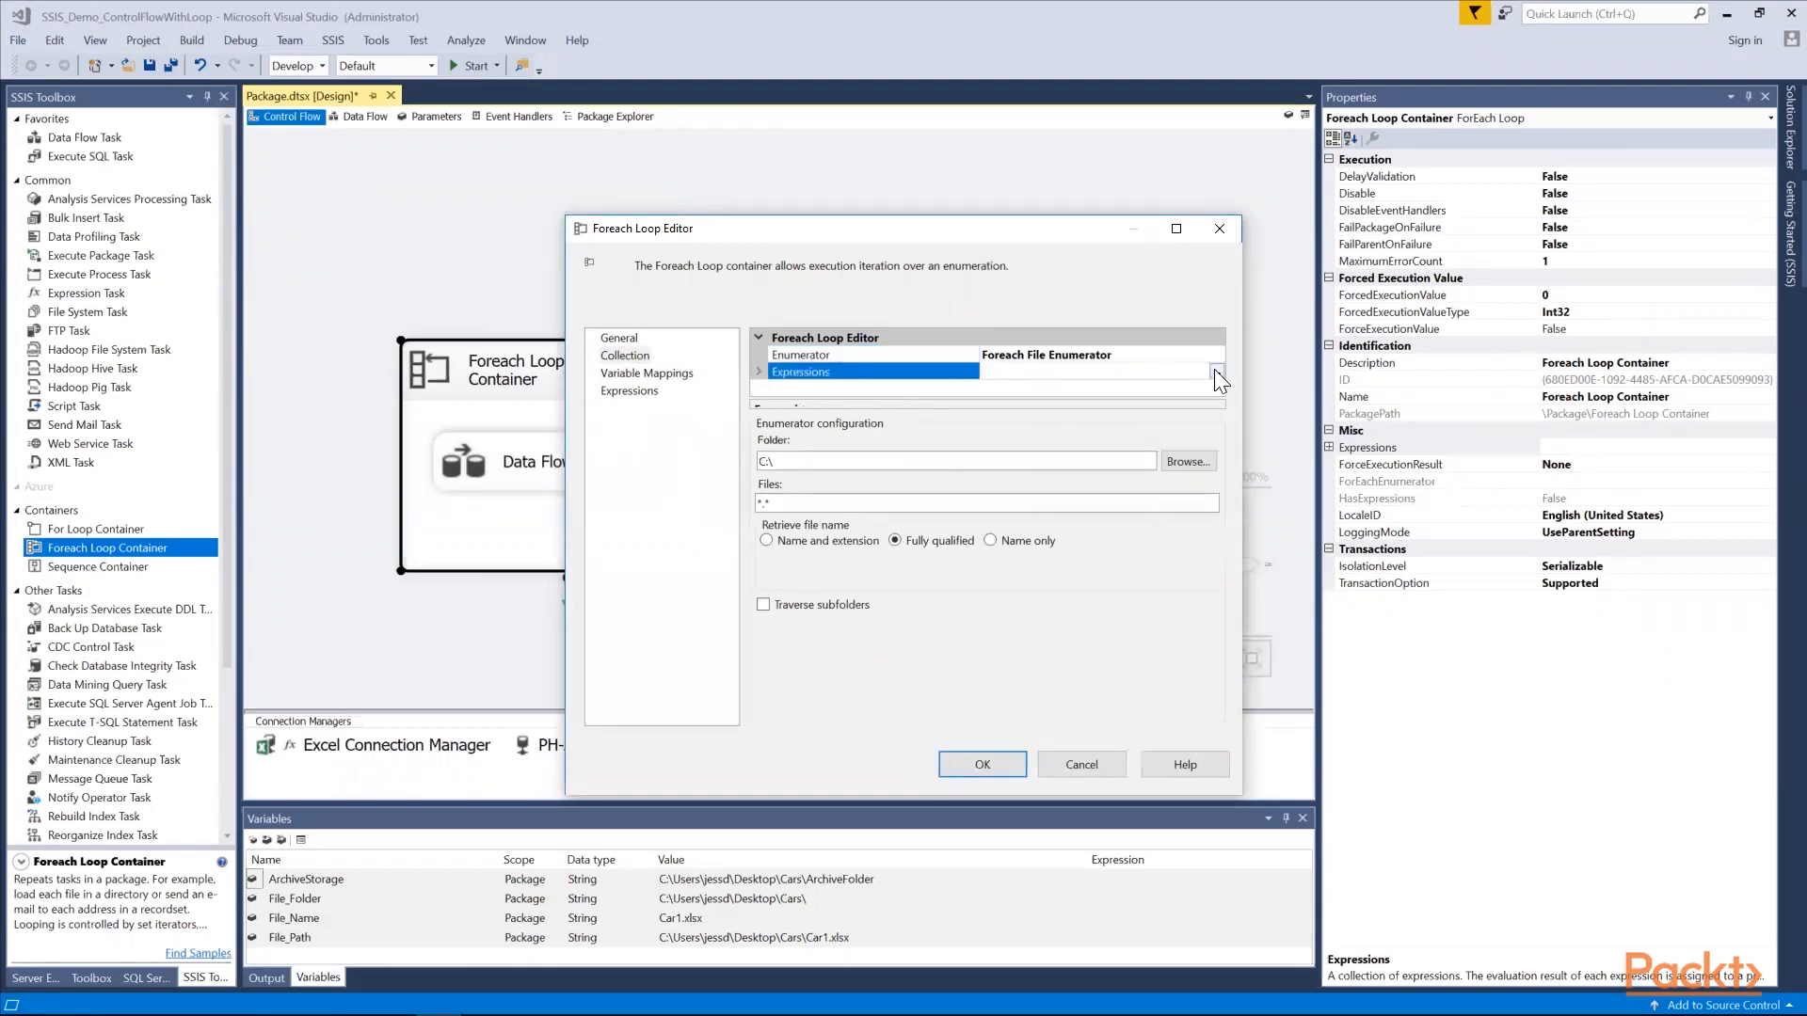
click(1215, 371)
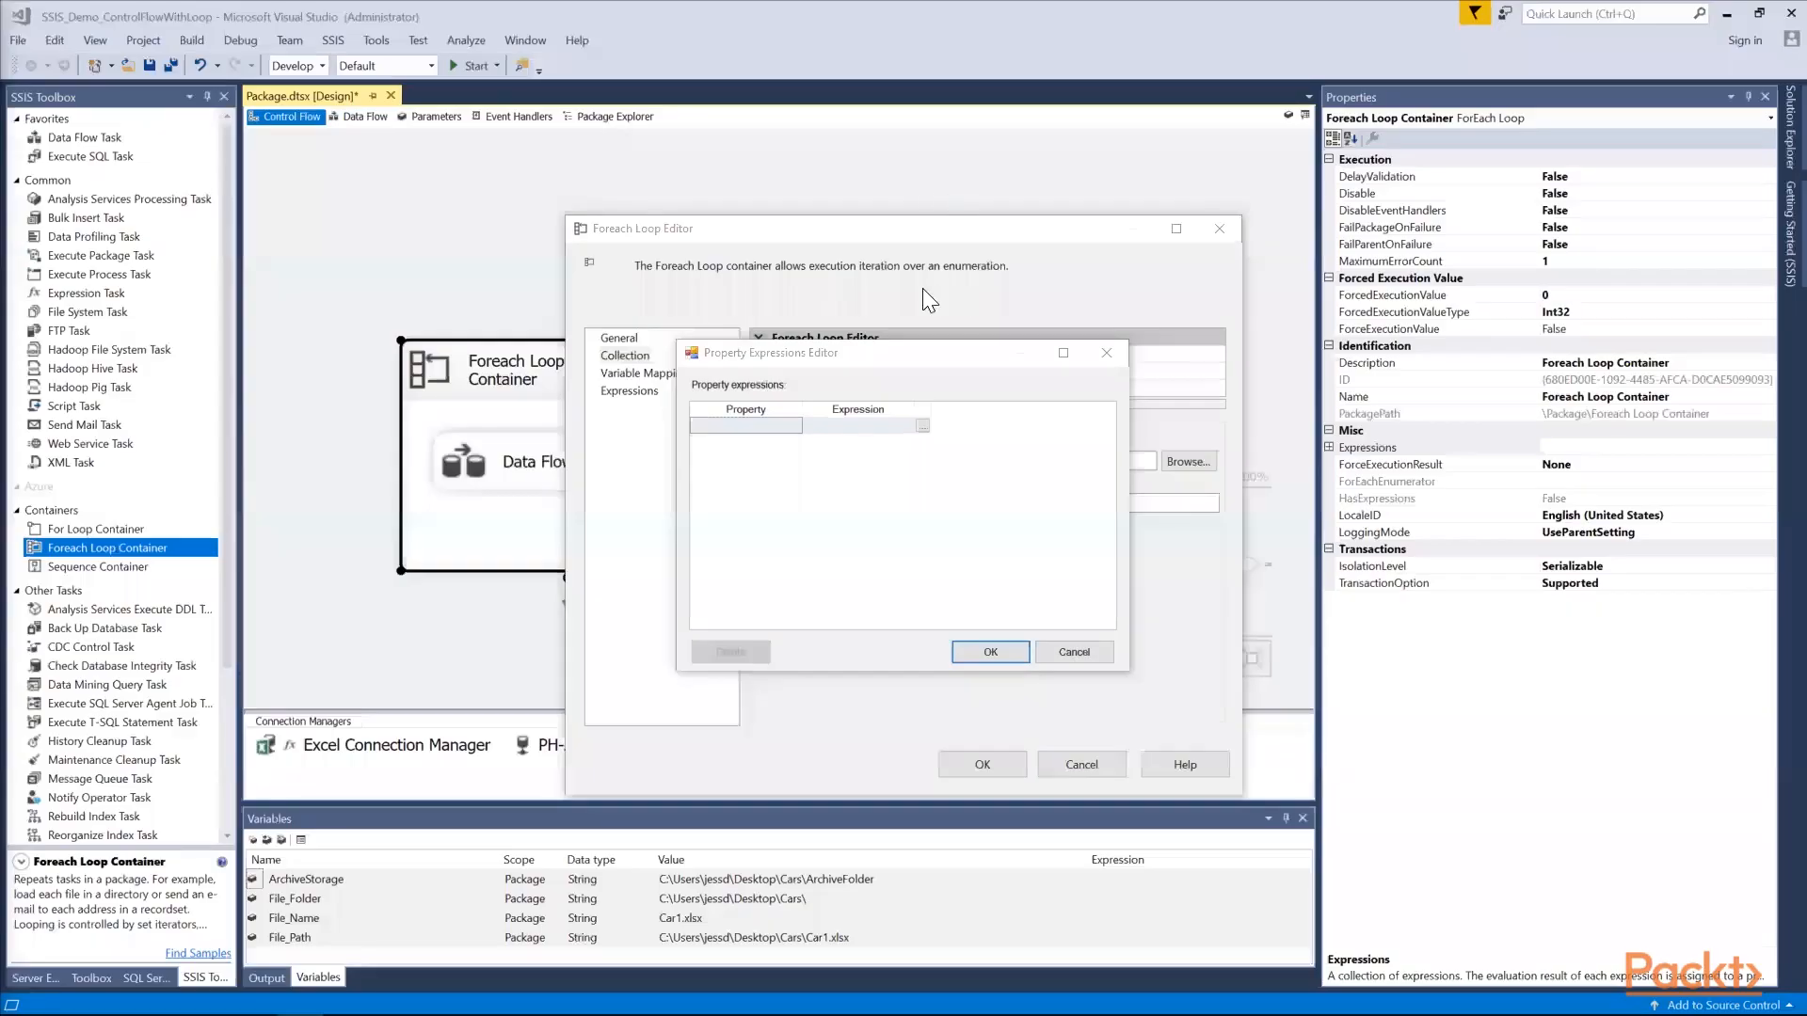
click(793, 422)
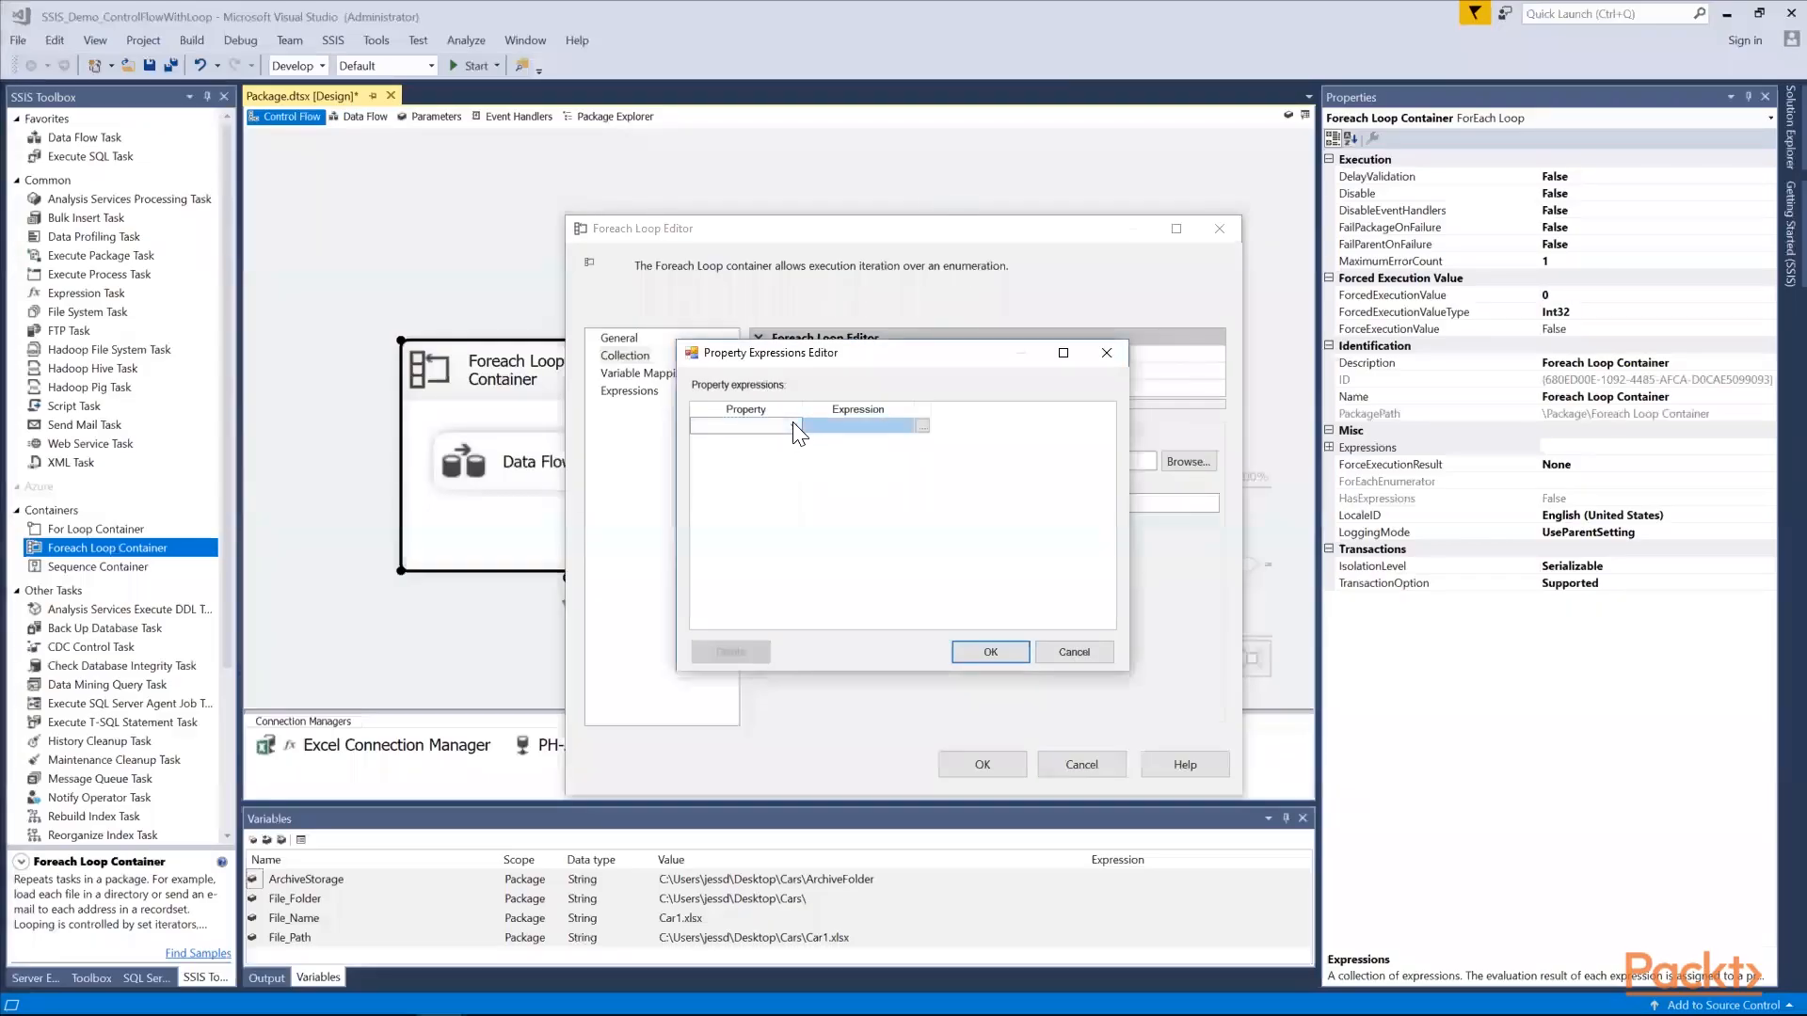
click(794, 425)
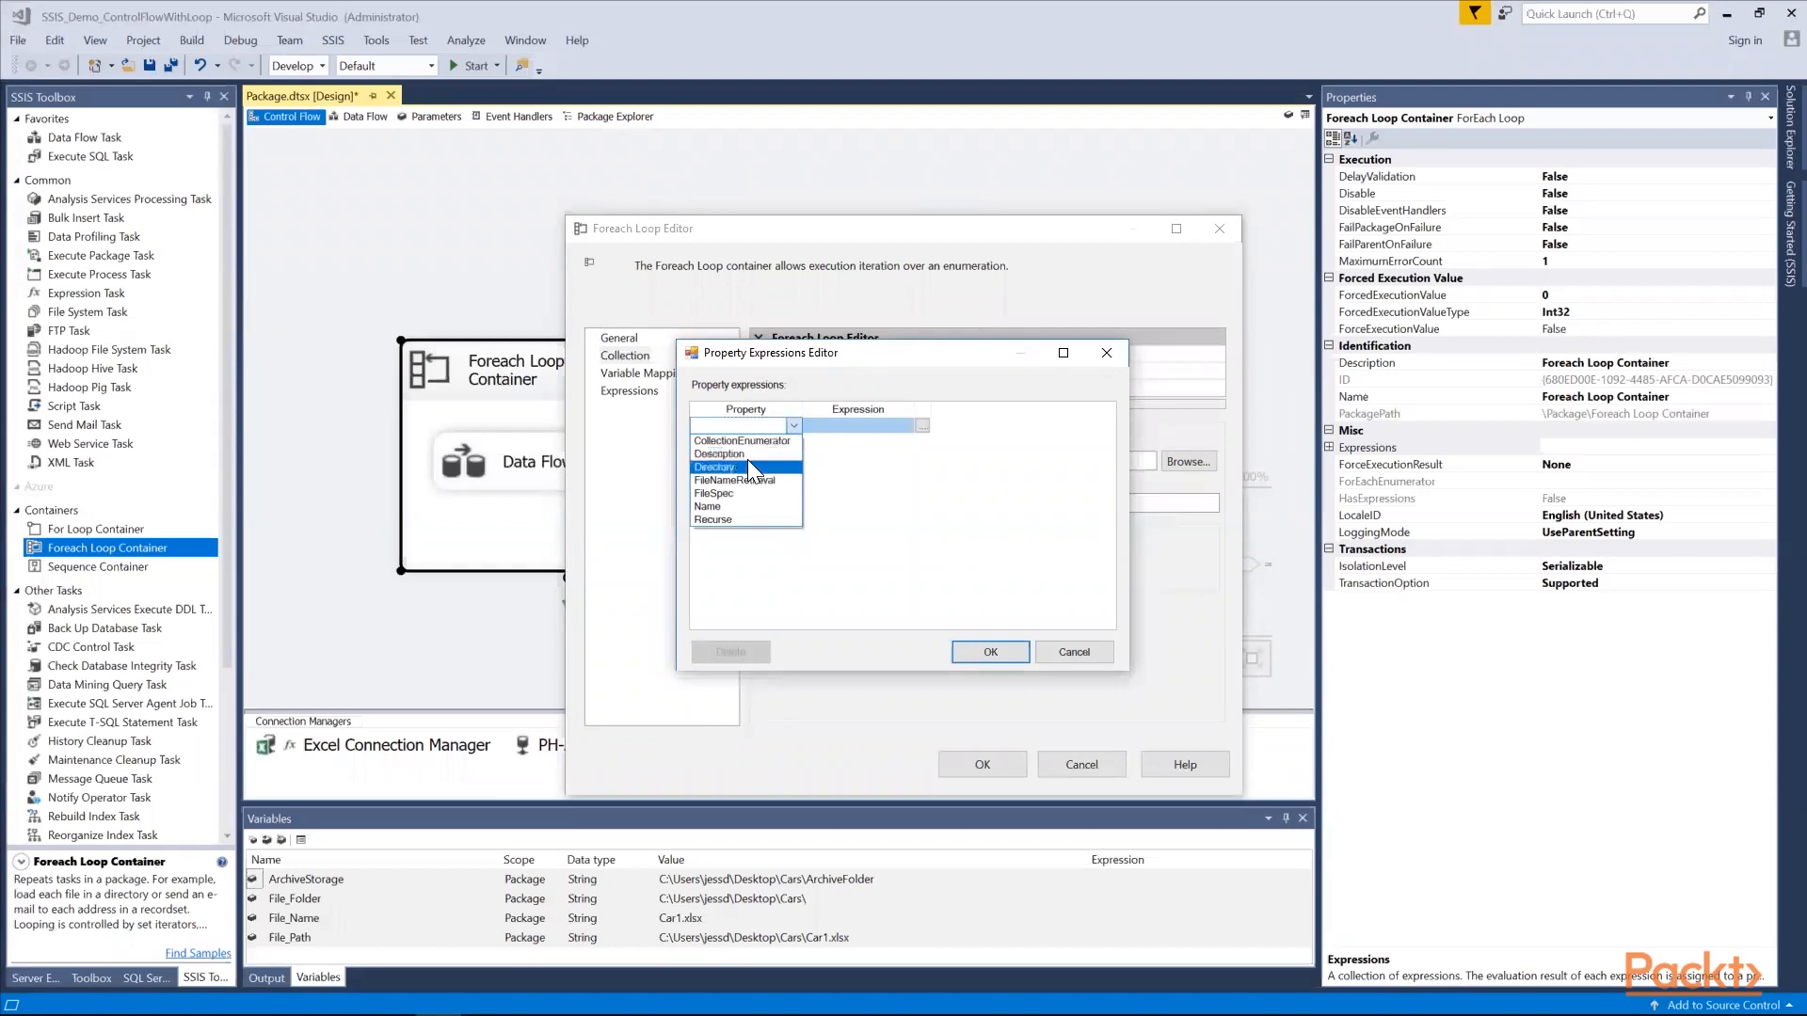
click(748, 465)
Set the enumerator's Directory expression to @[User::File_Folder], apply it and return to the loop's variable mappings
click(921, 425)
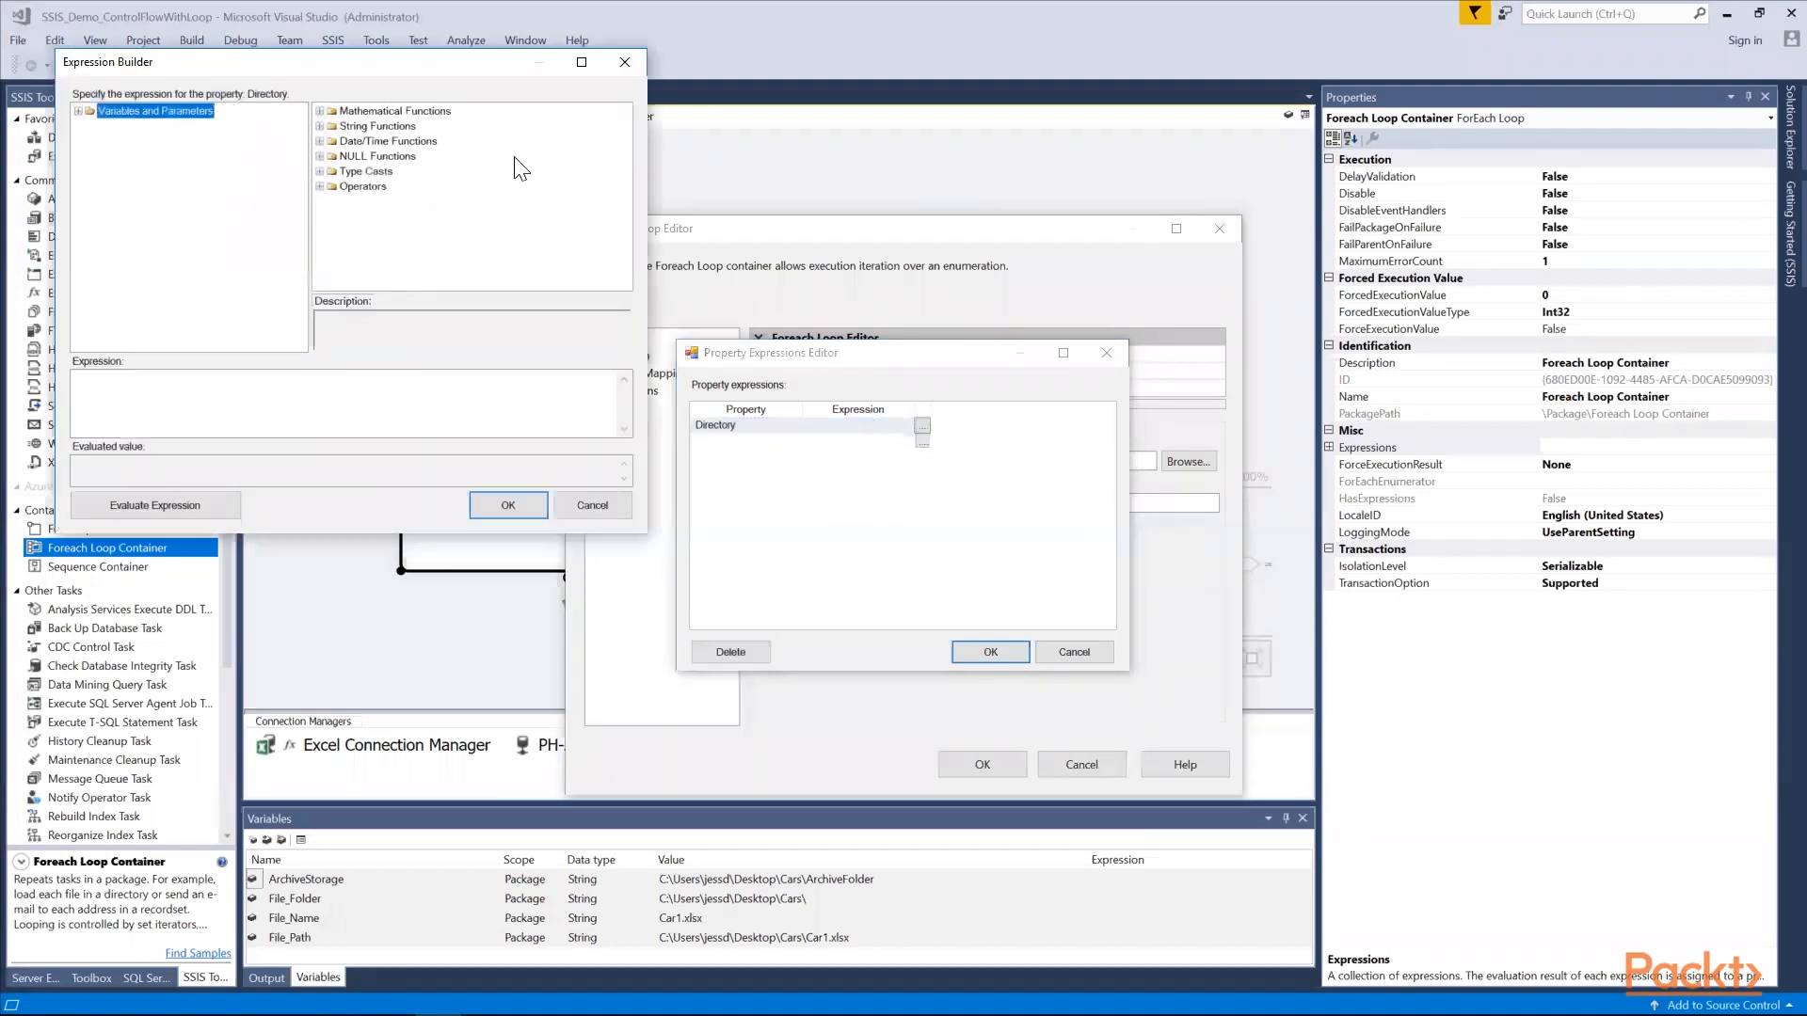
click(78, 111)
drag(156, 156, 188, 391)
click(508, 505)
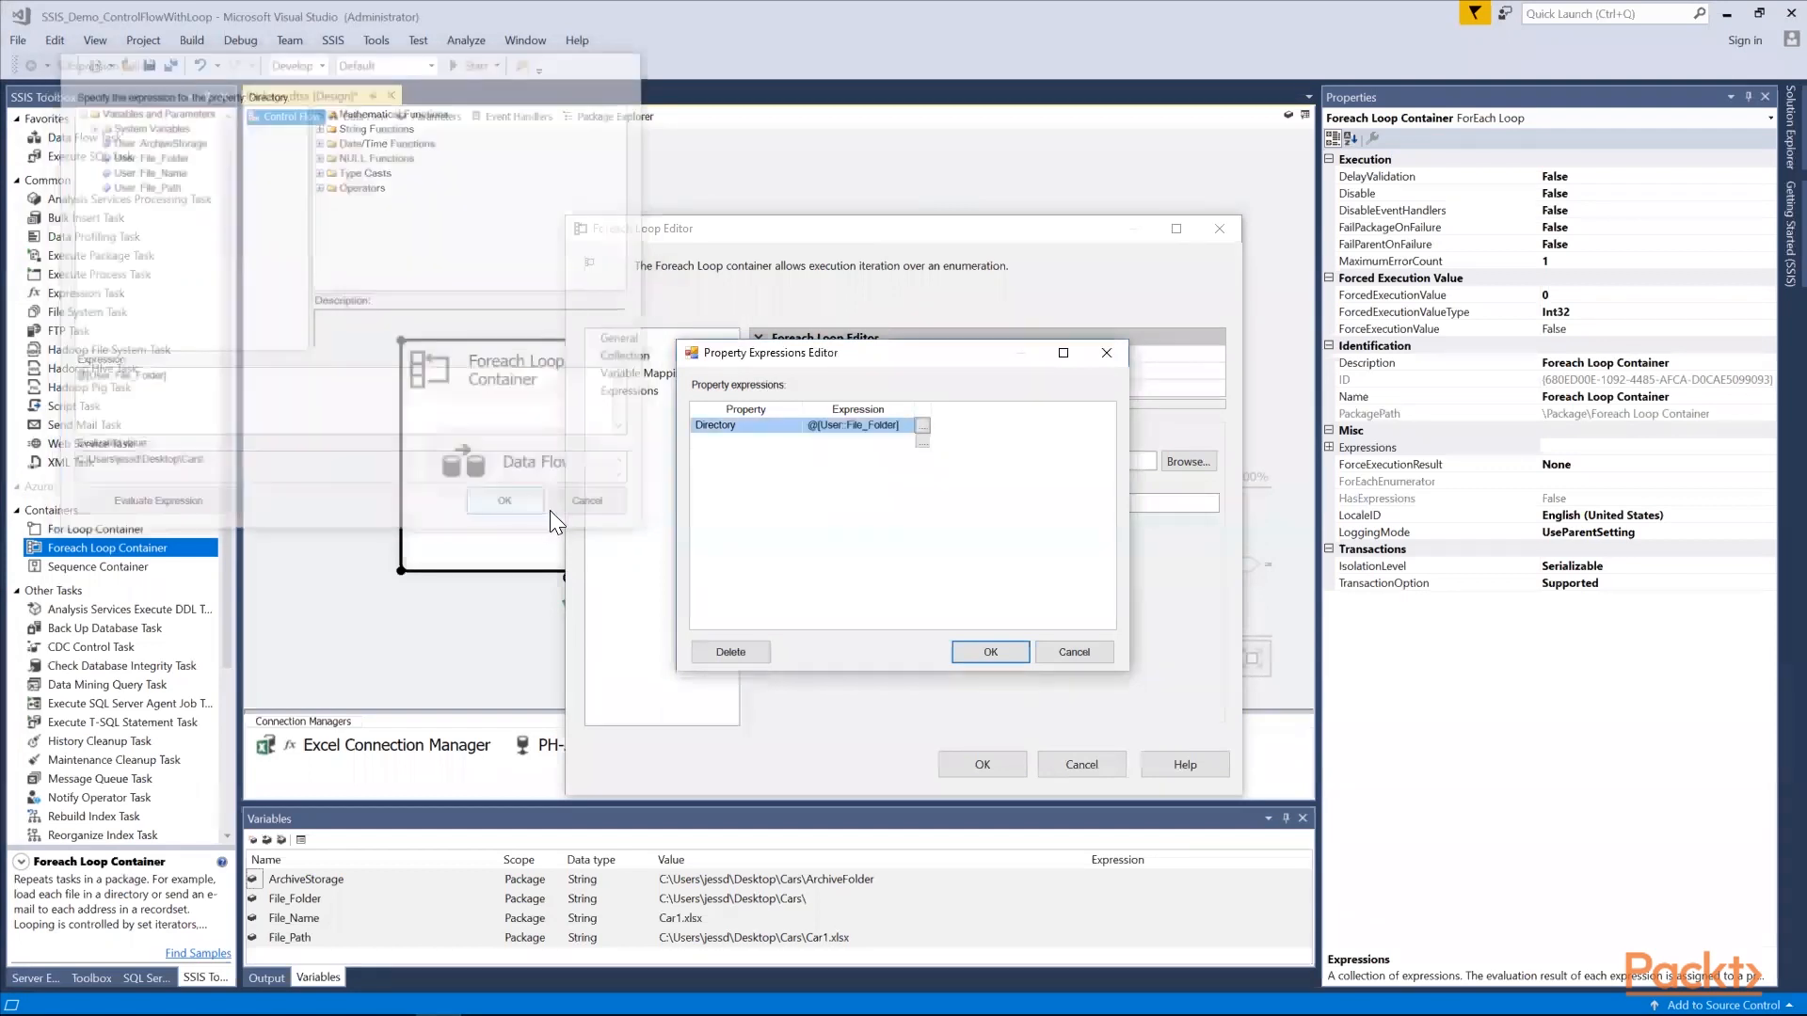
click(977, 646)
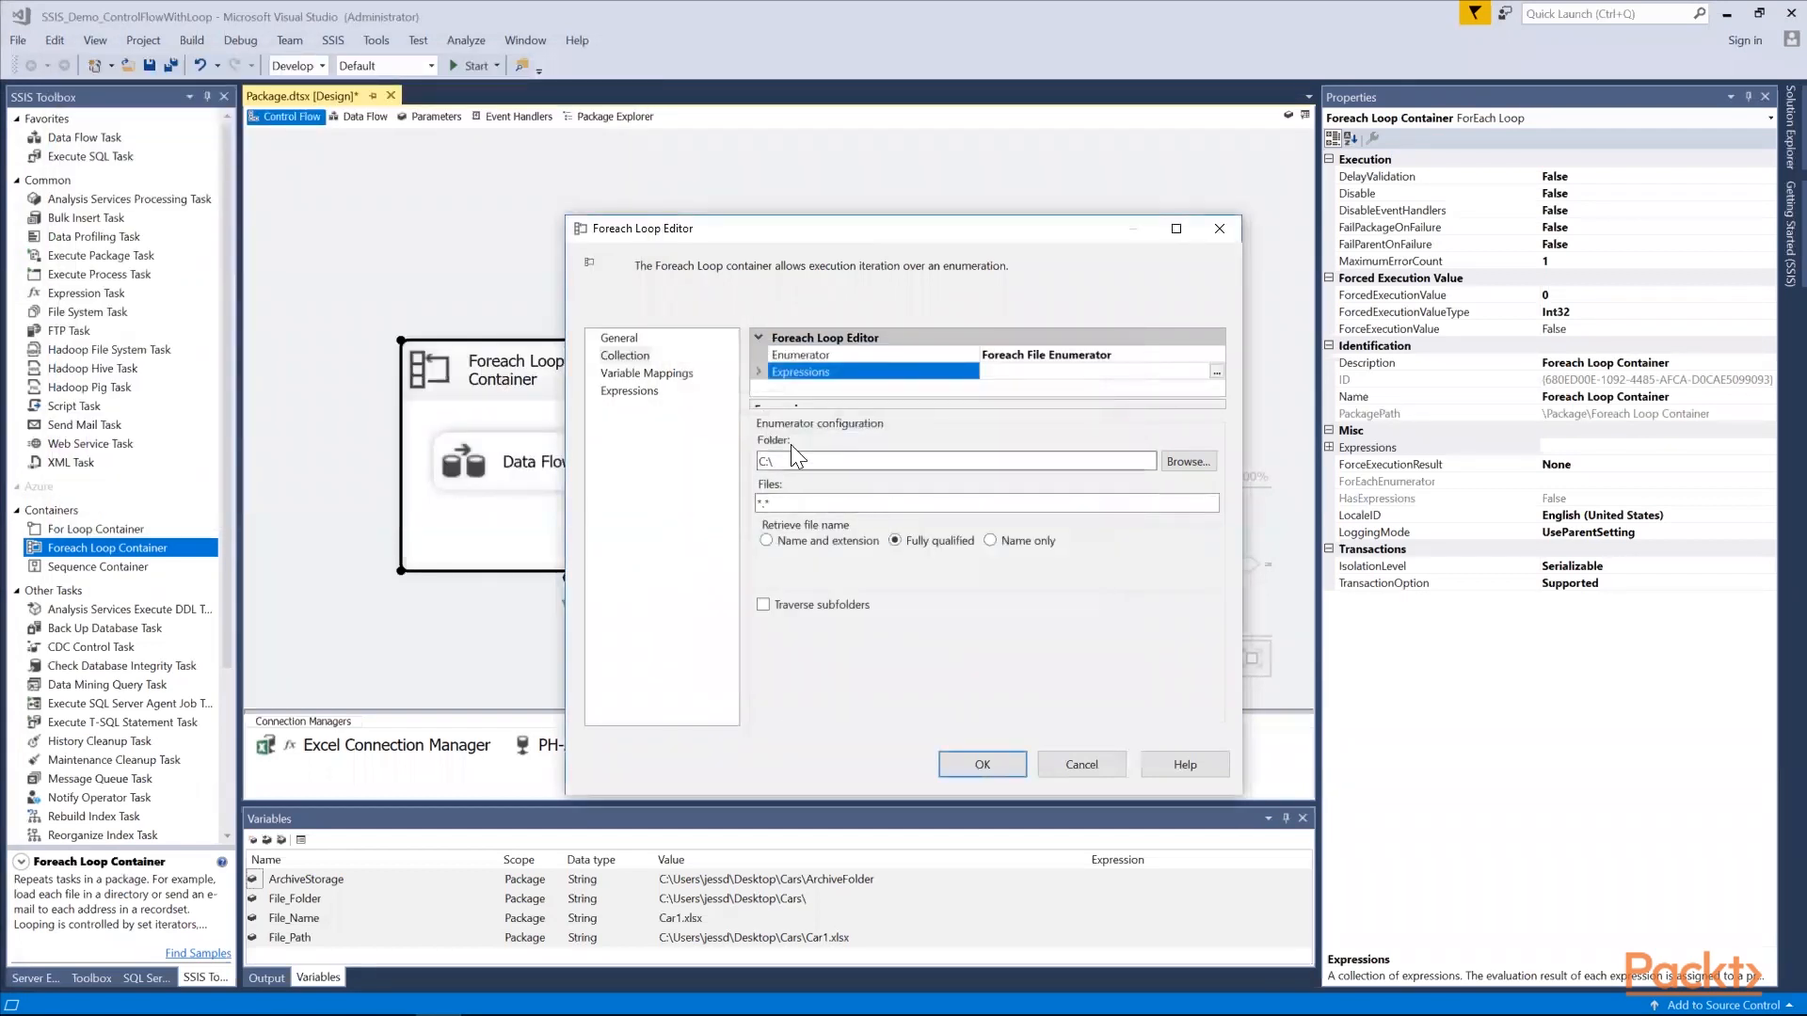
click(660, 375)
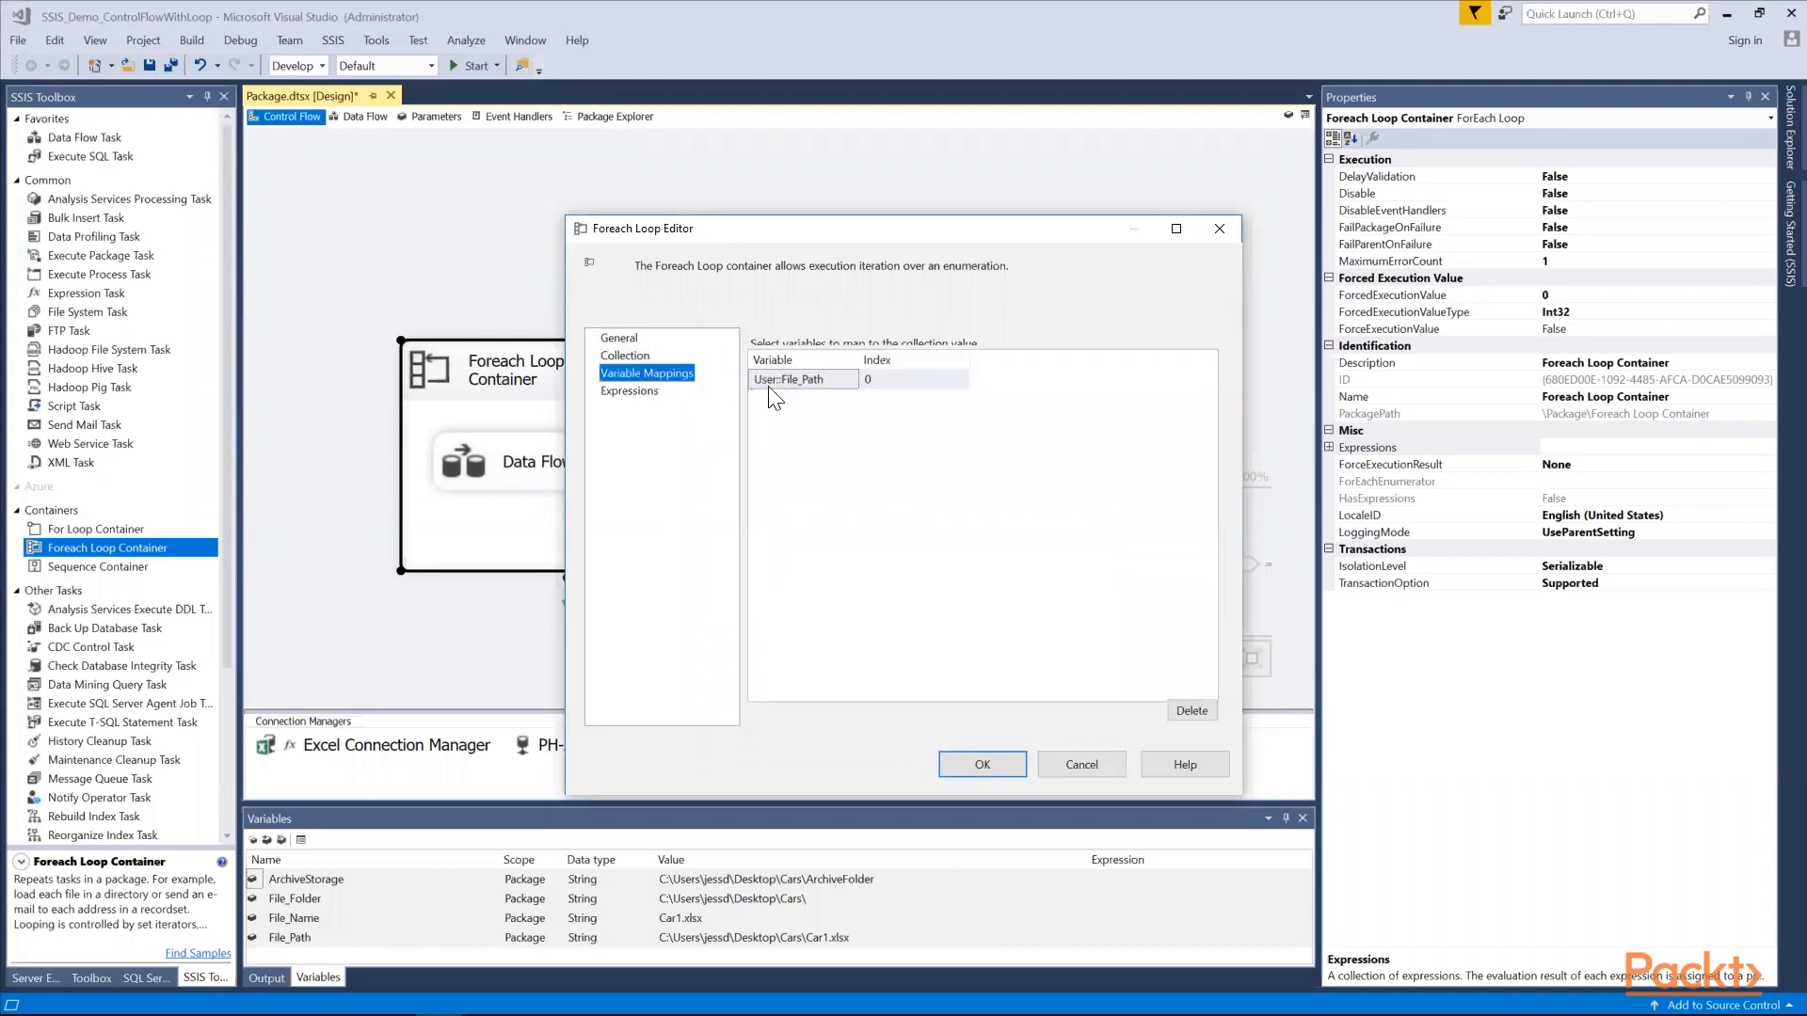
Set the Foreach file enumerator's folder to the Cars folder on the Desktop
click(631, 355)
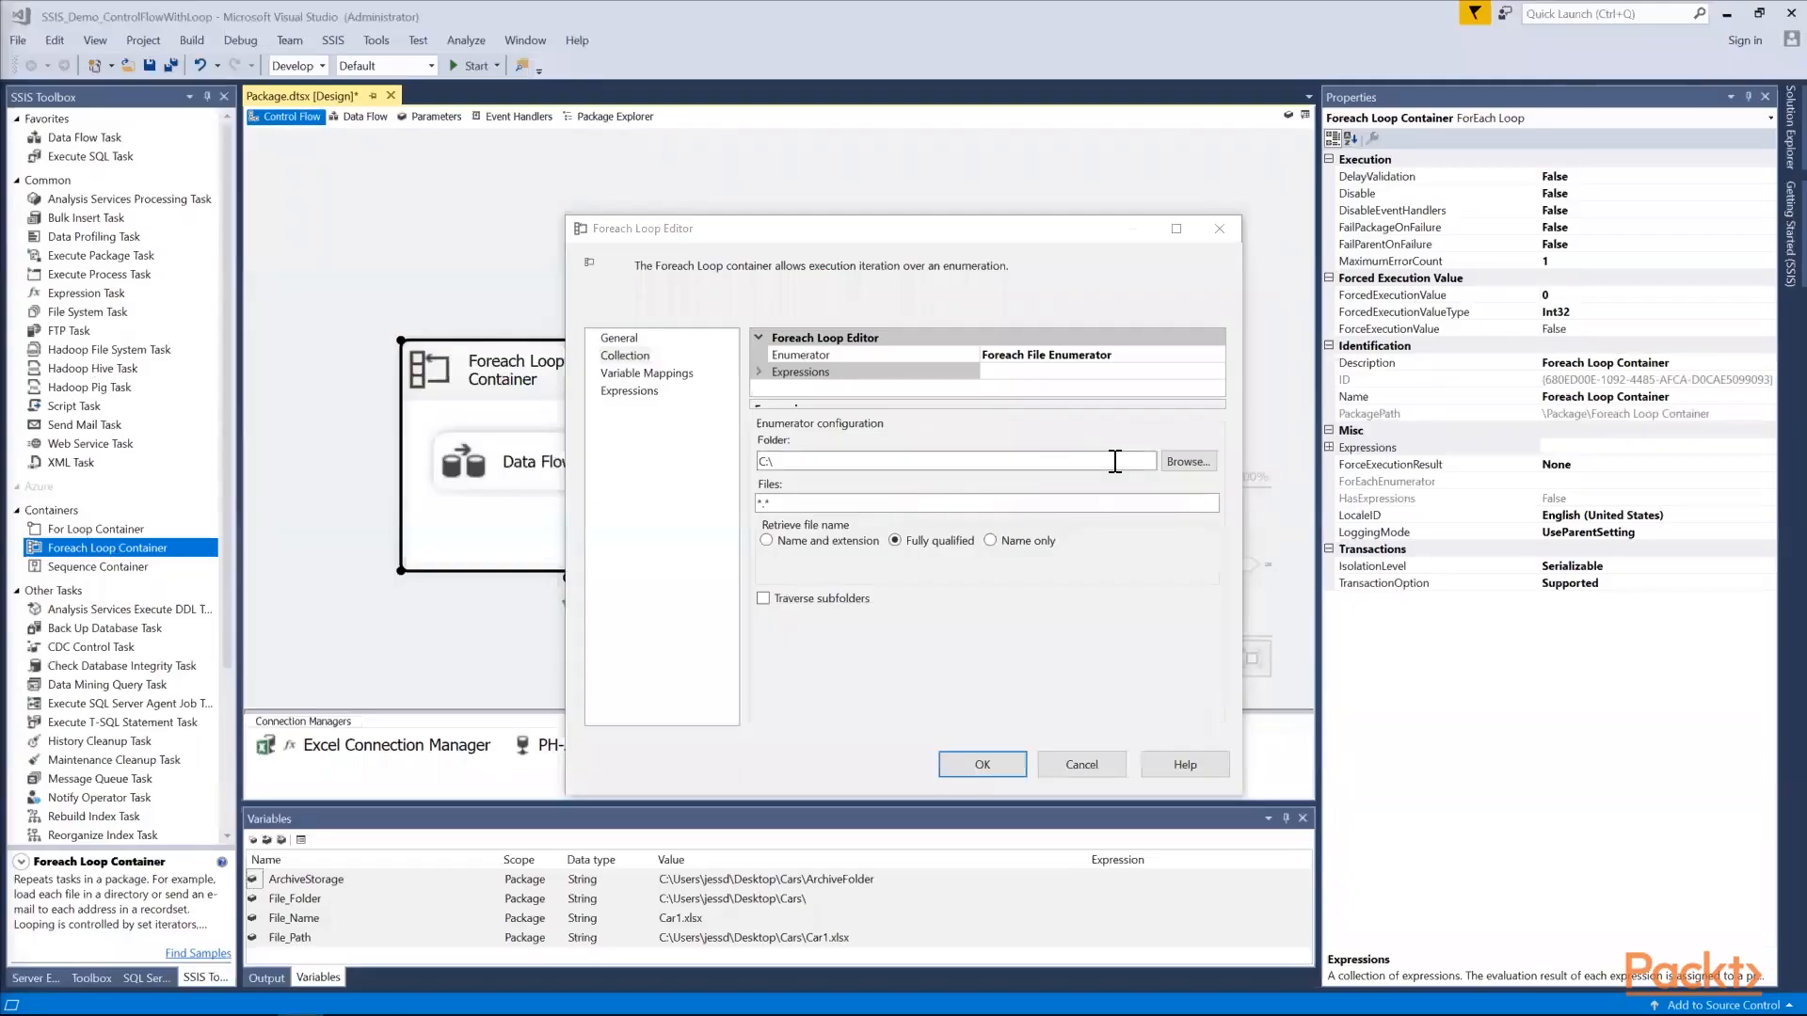
click(1181, 463)
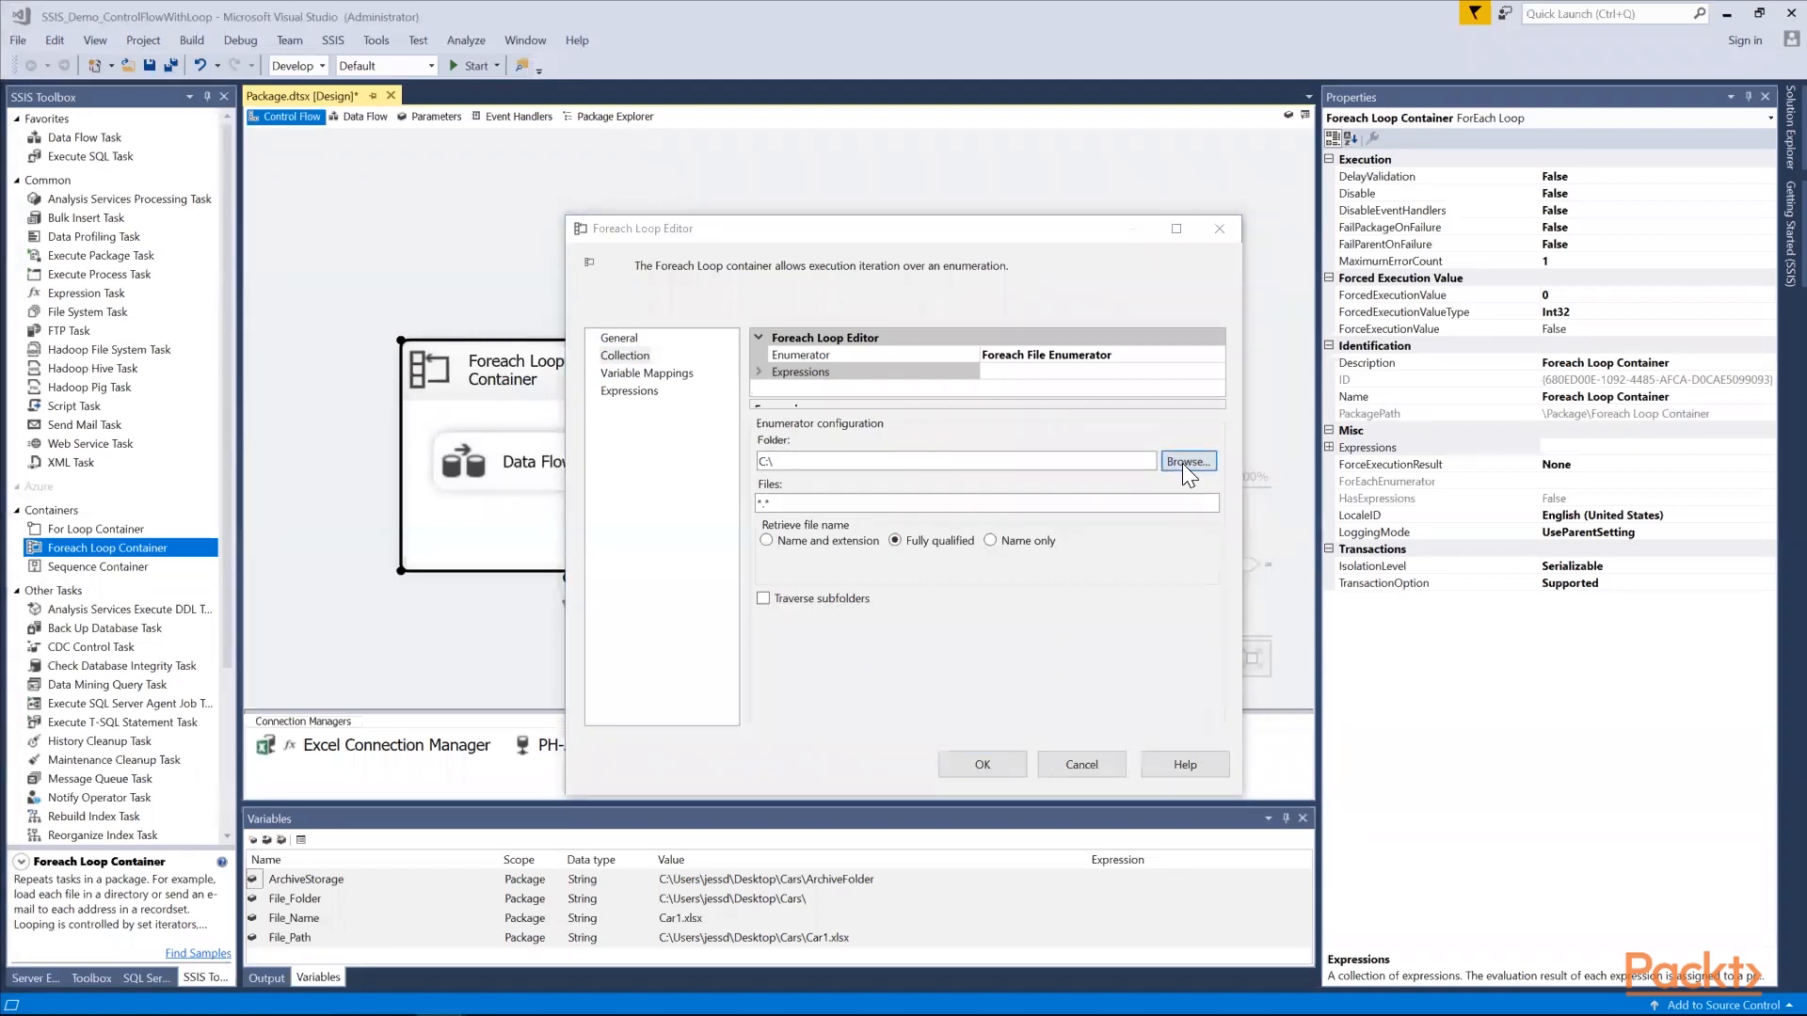
drag(1030, 502, 1028, 465)
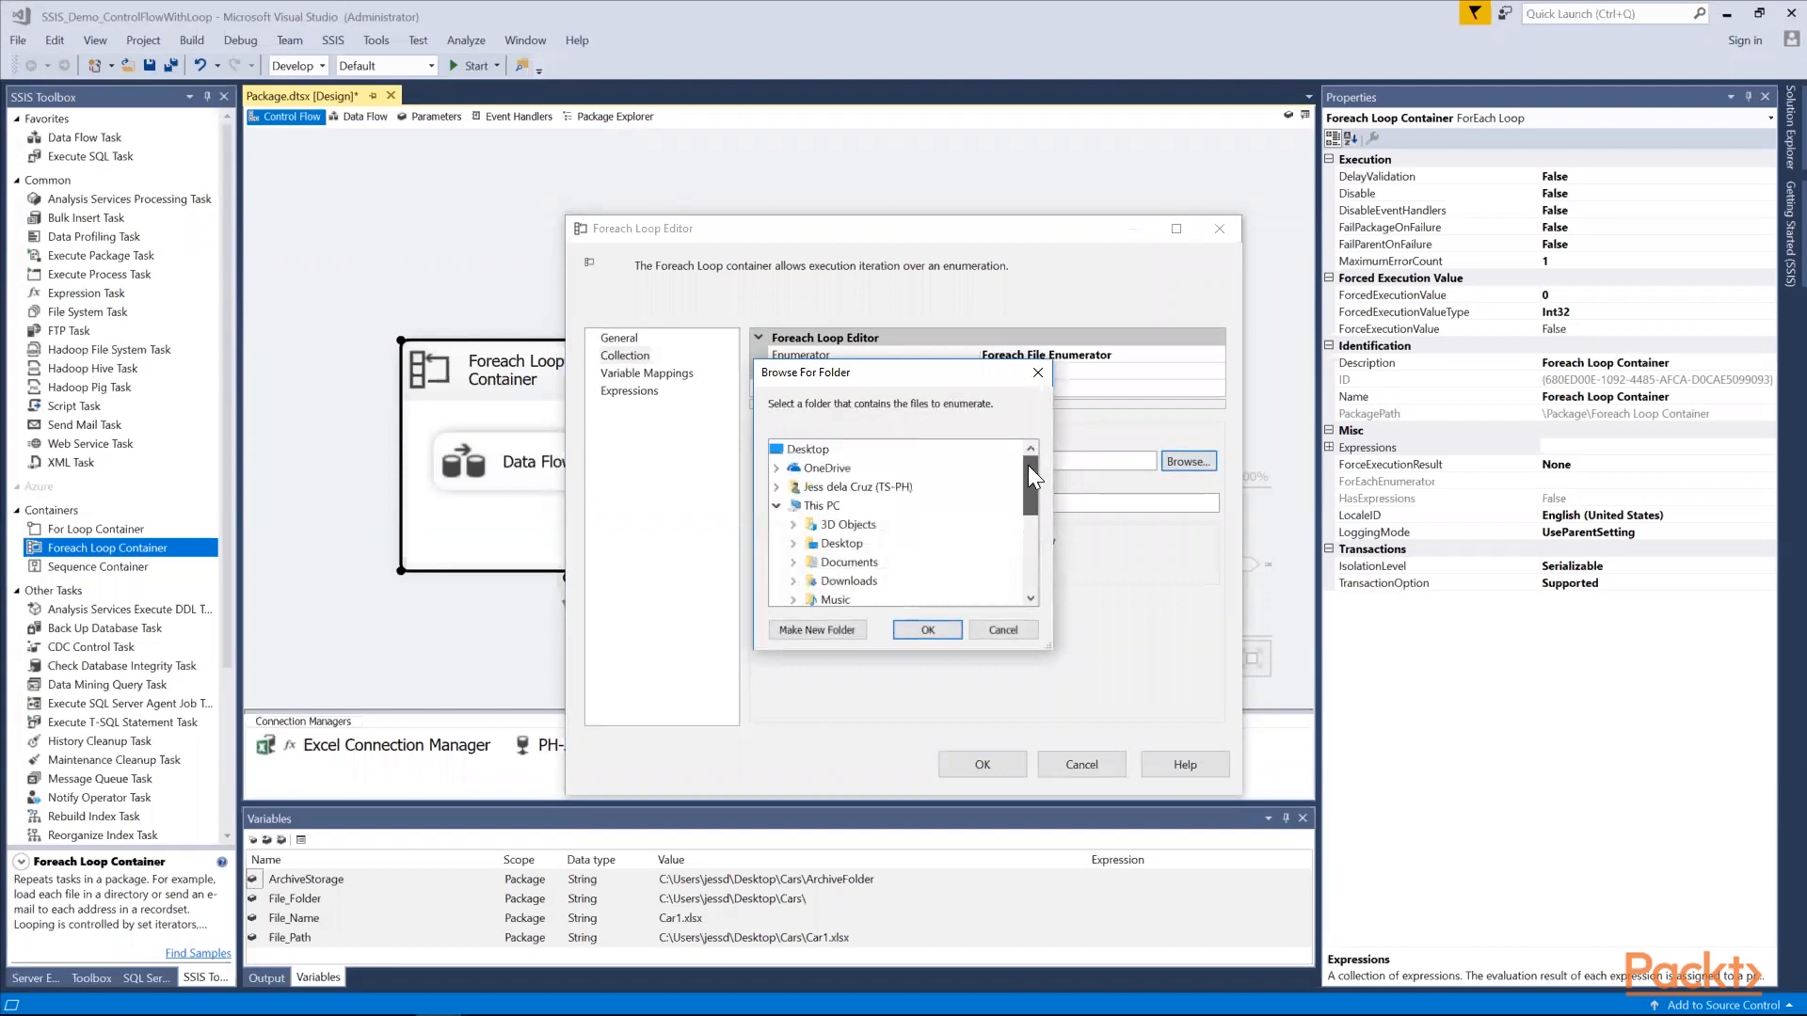
click(828, 507)
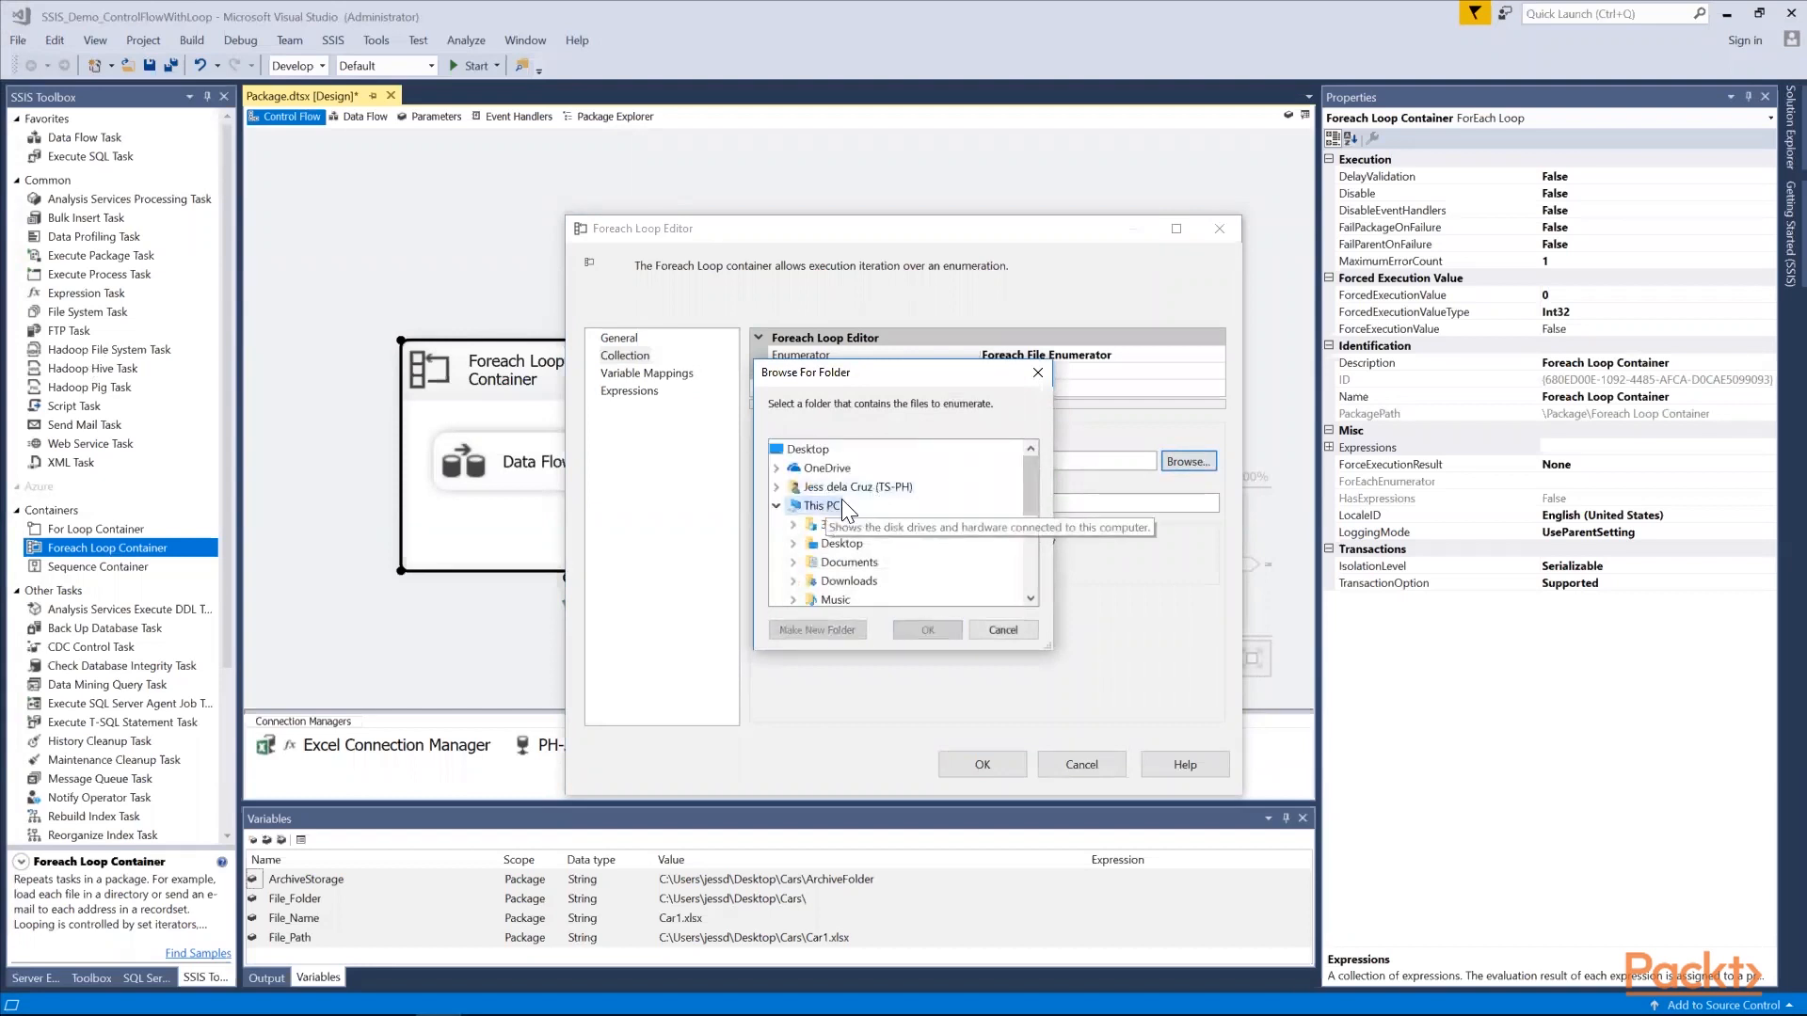
click(839, 544)
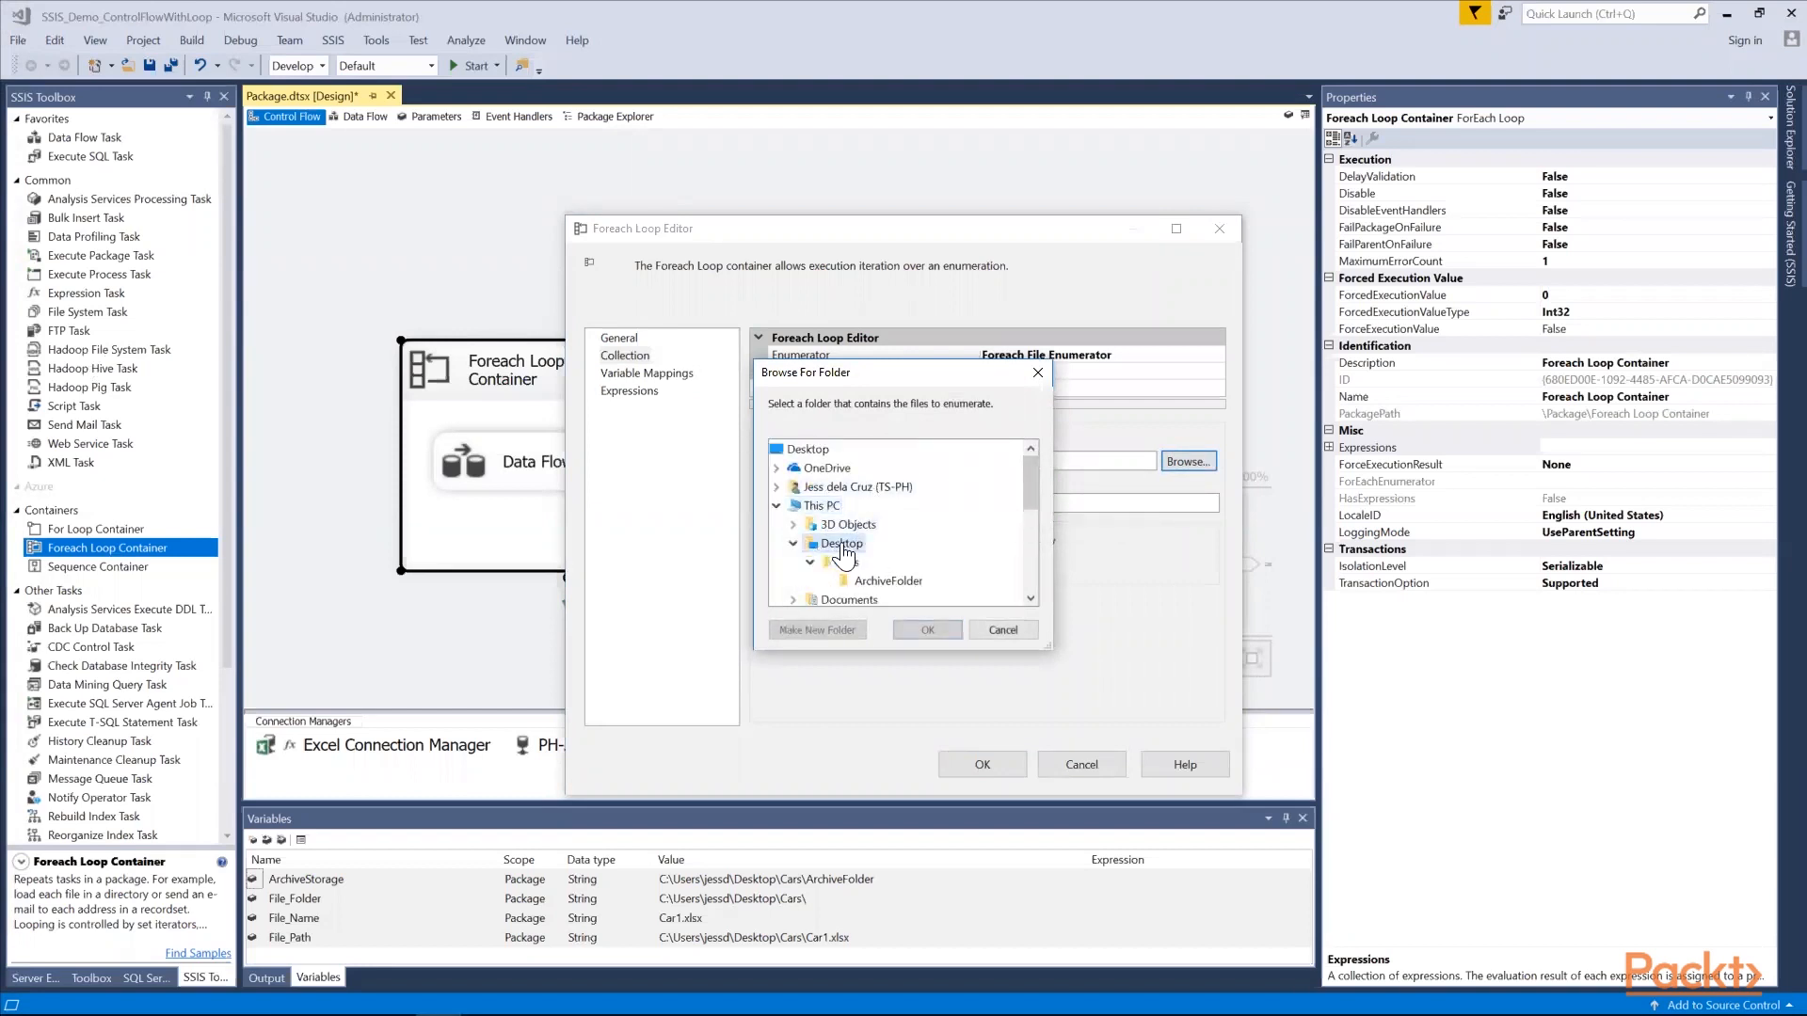
click(847, 563)
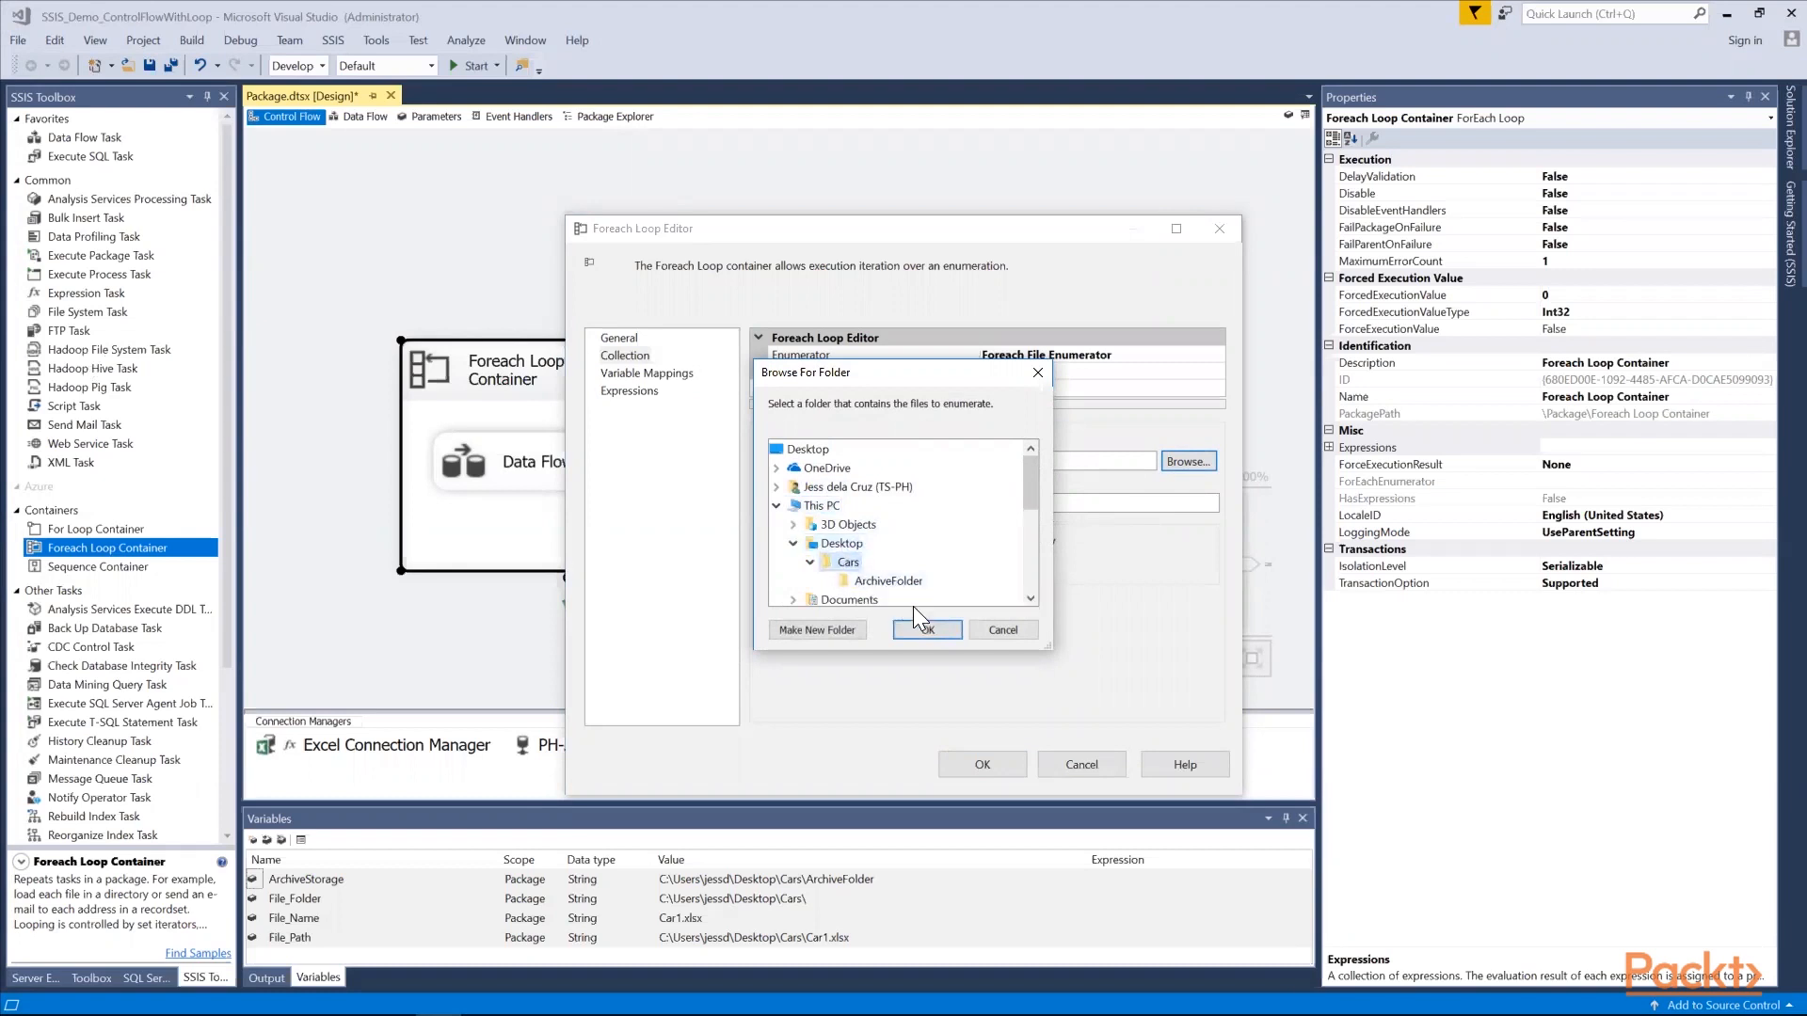
click(927, 629)
Set the enumerator's file filter to *.xls and apply the Foreach Loop Container's settings
click(768, 505)
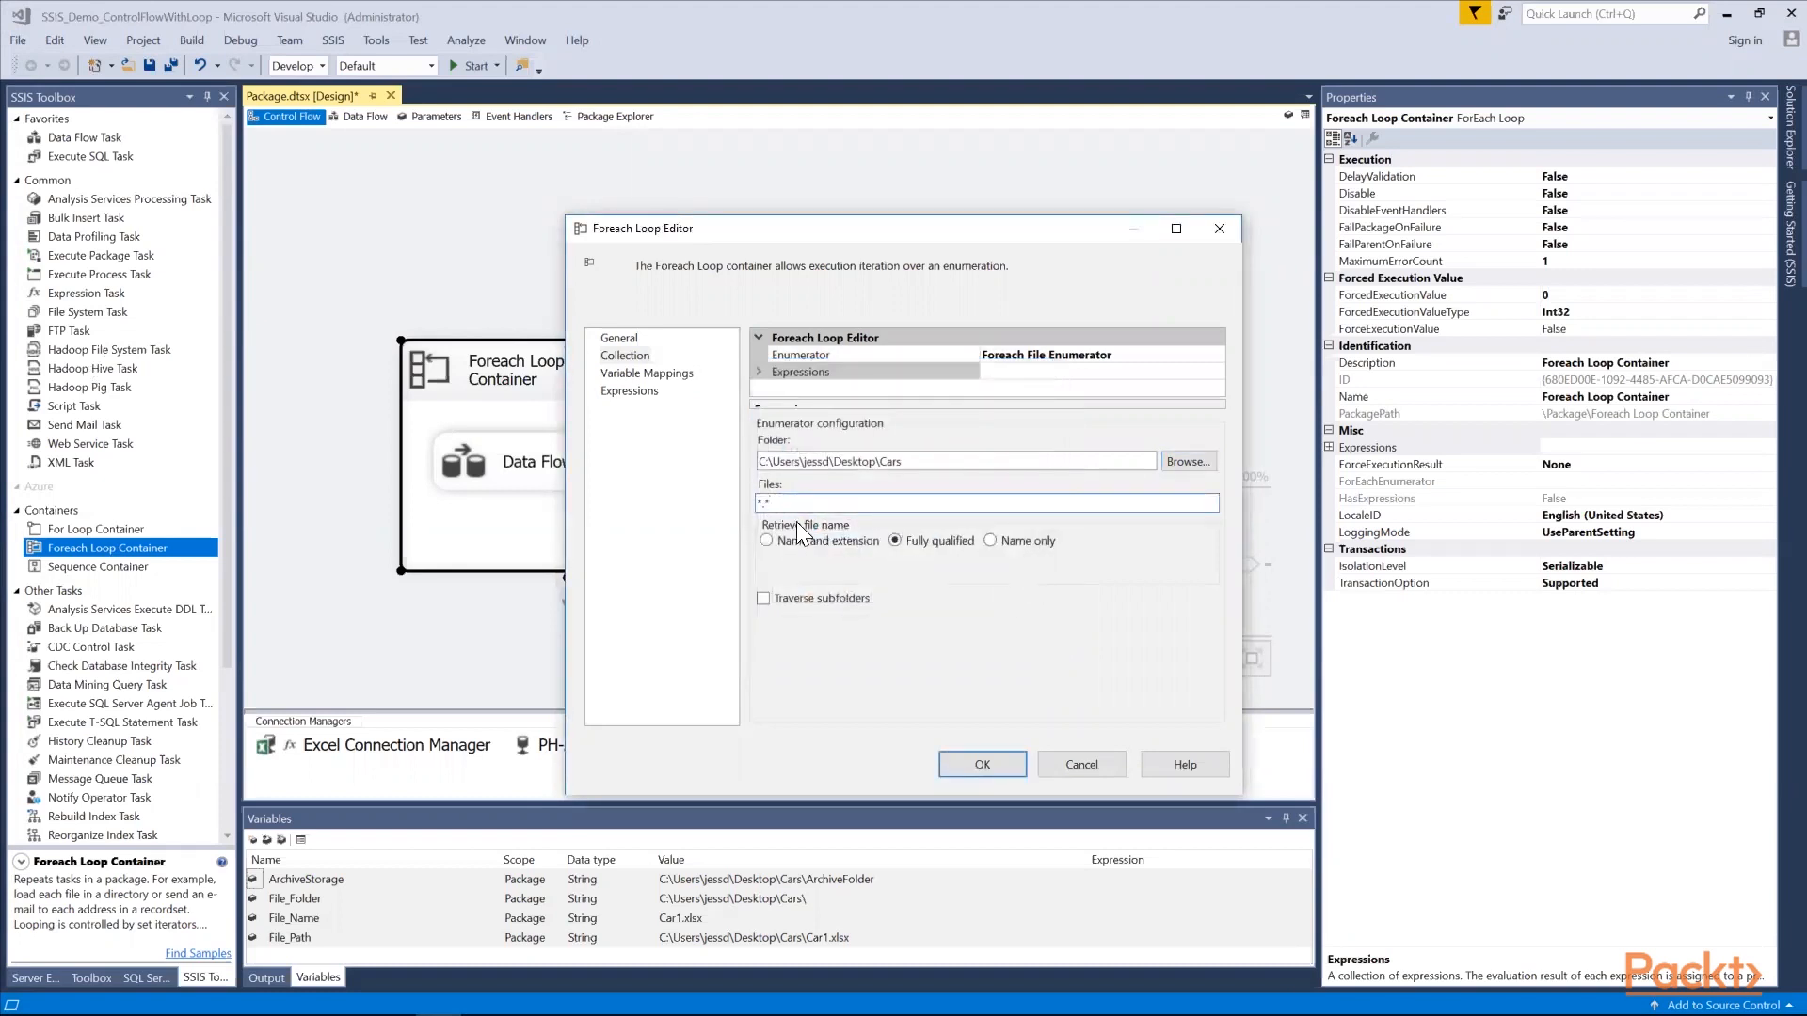
key(BackSpace)
text(xls)
click(981, 764)
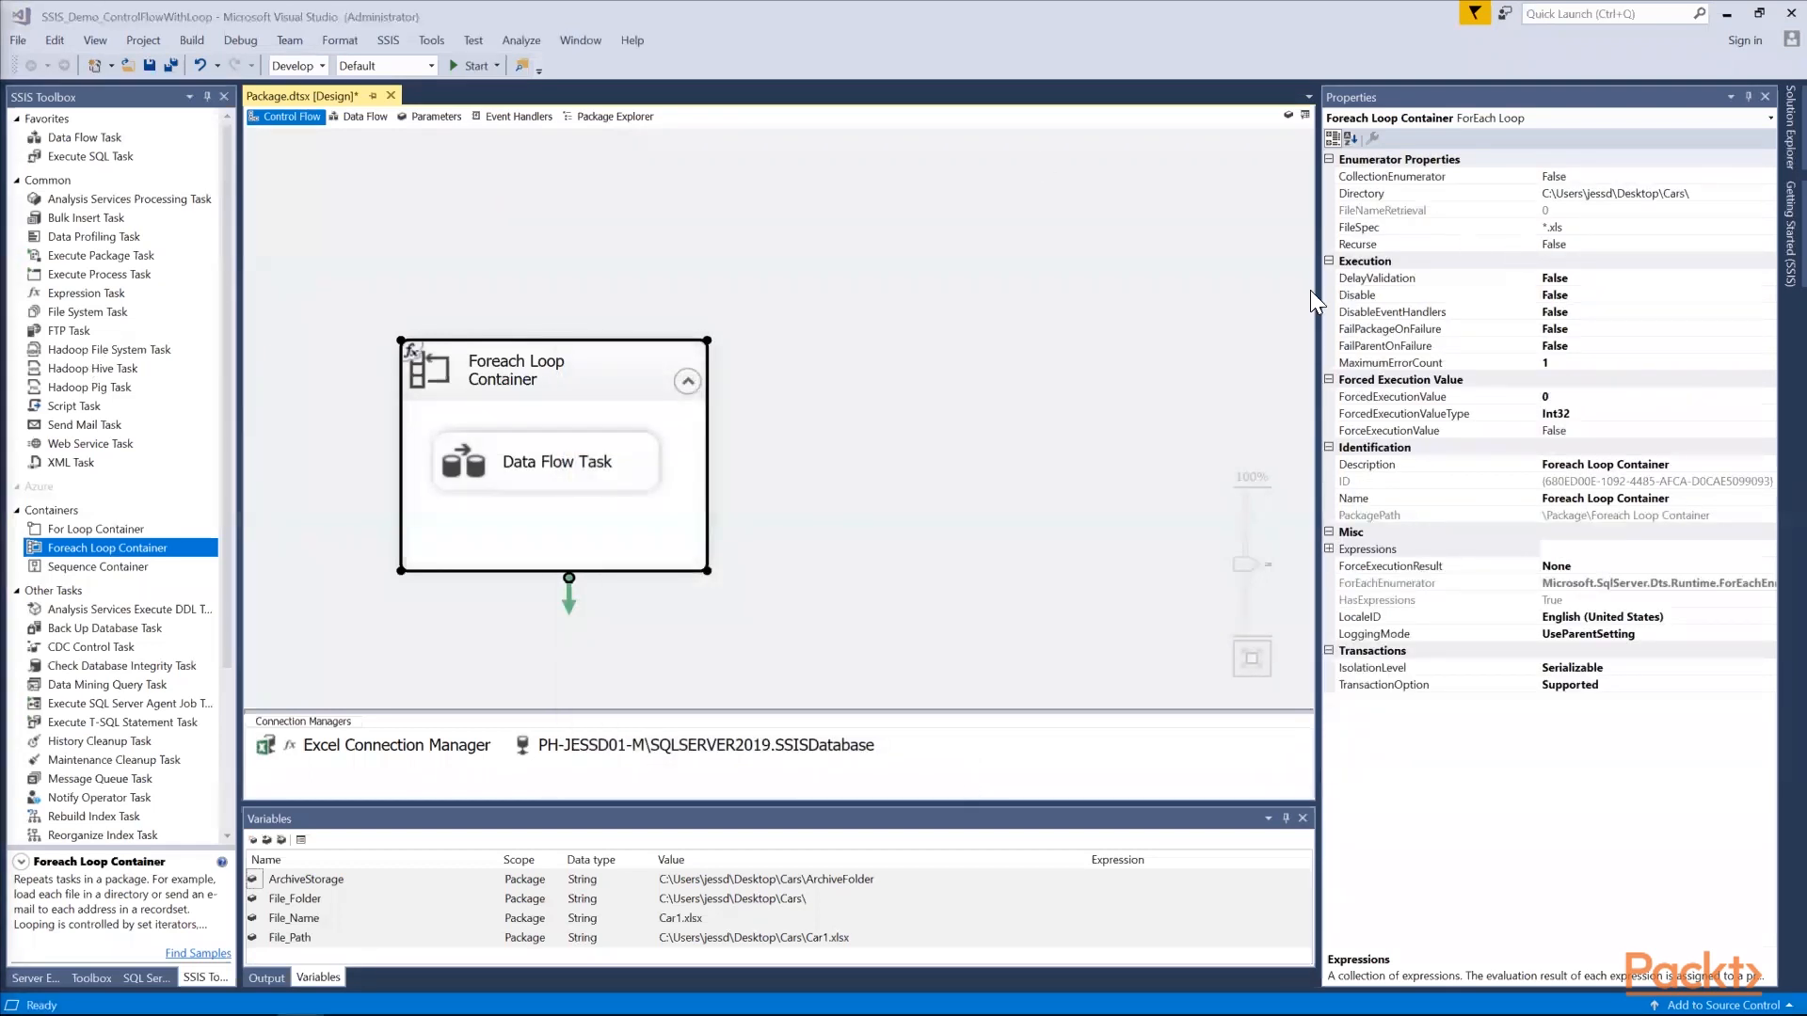
Run the package, review its execution progress log and stop debugging
click(465, 64)
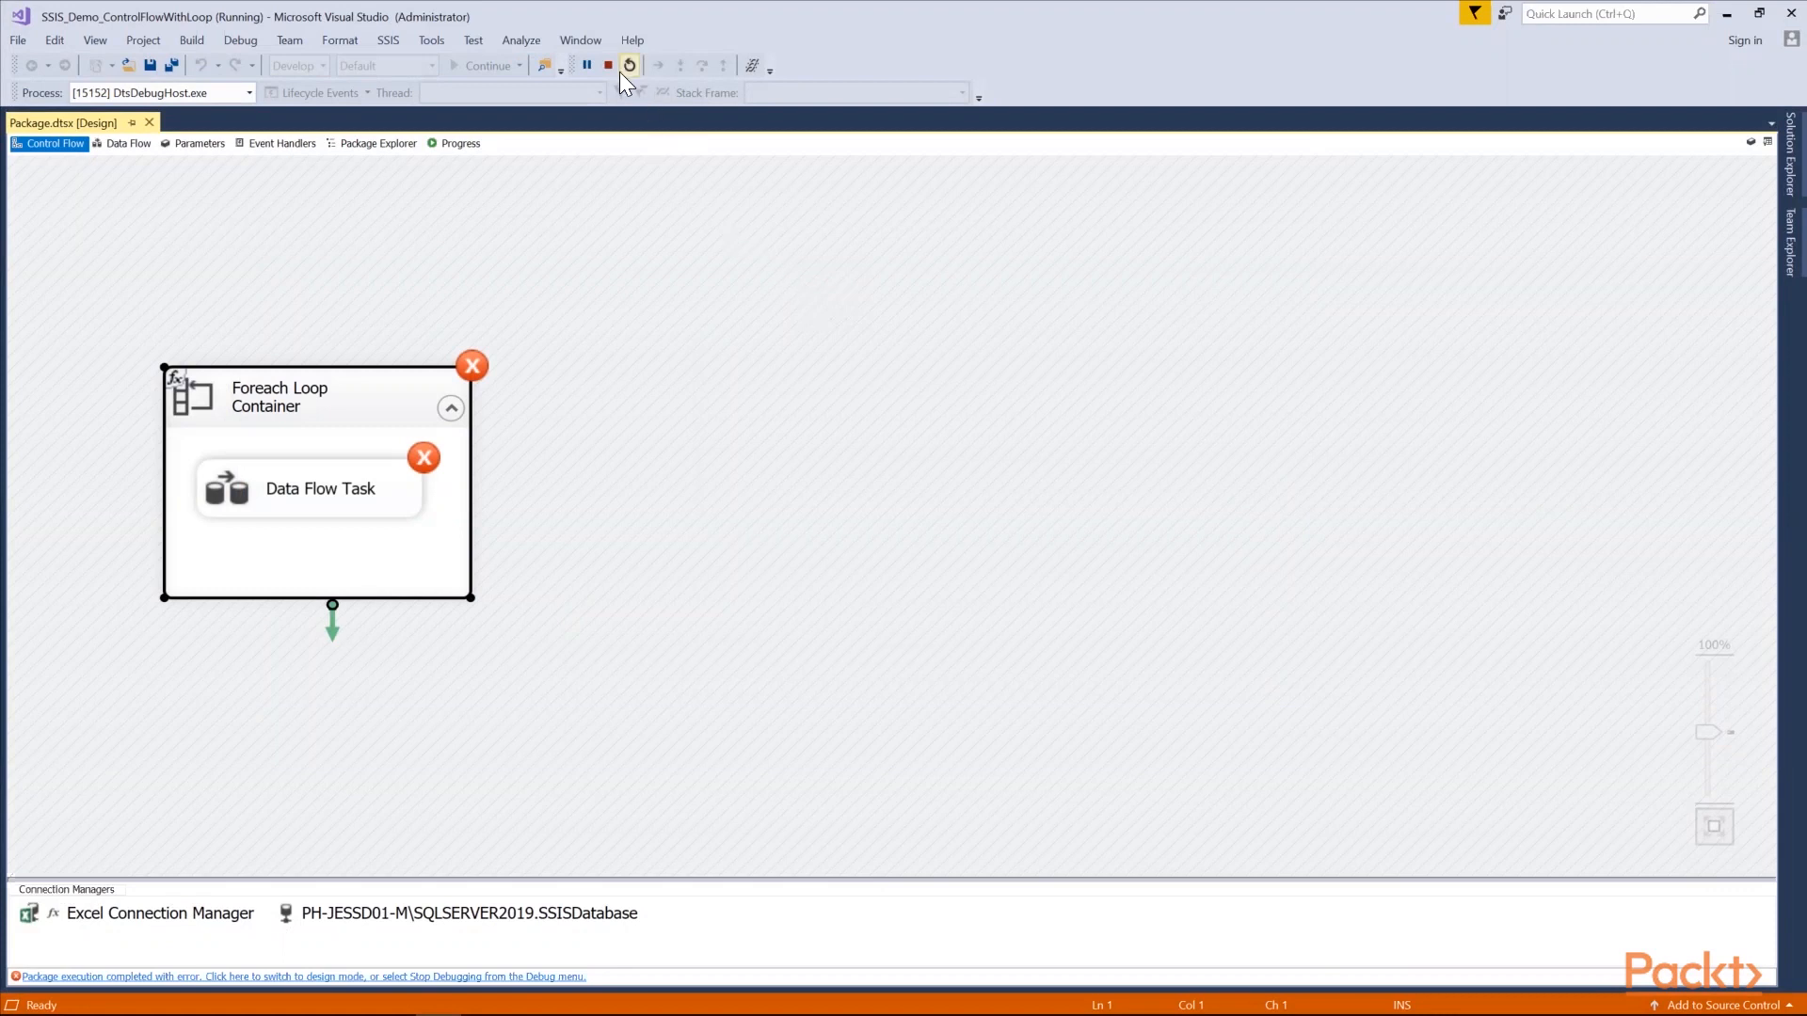
click(469, 140)
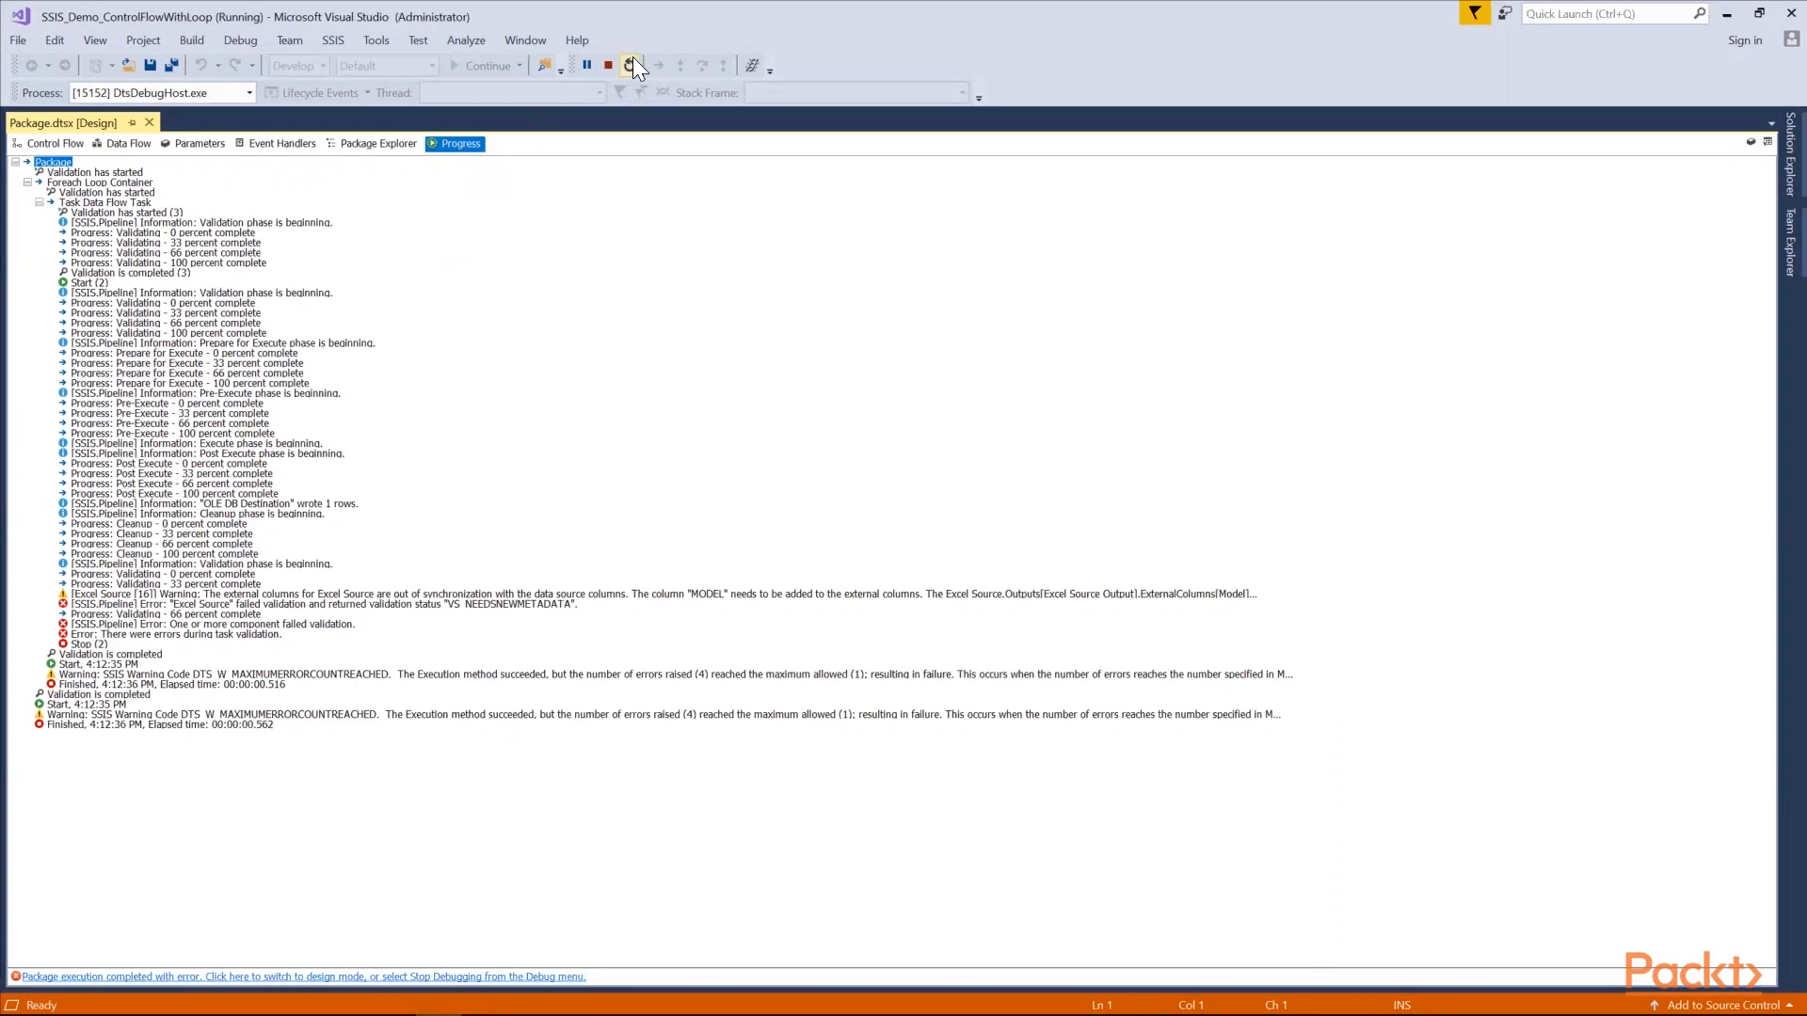
click(608, 65)
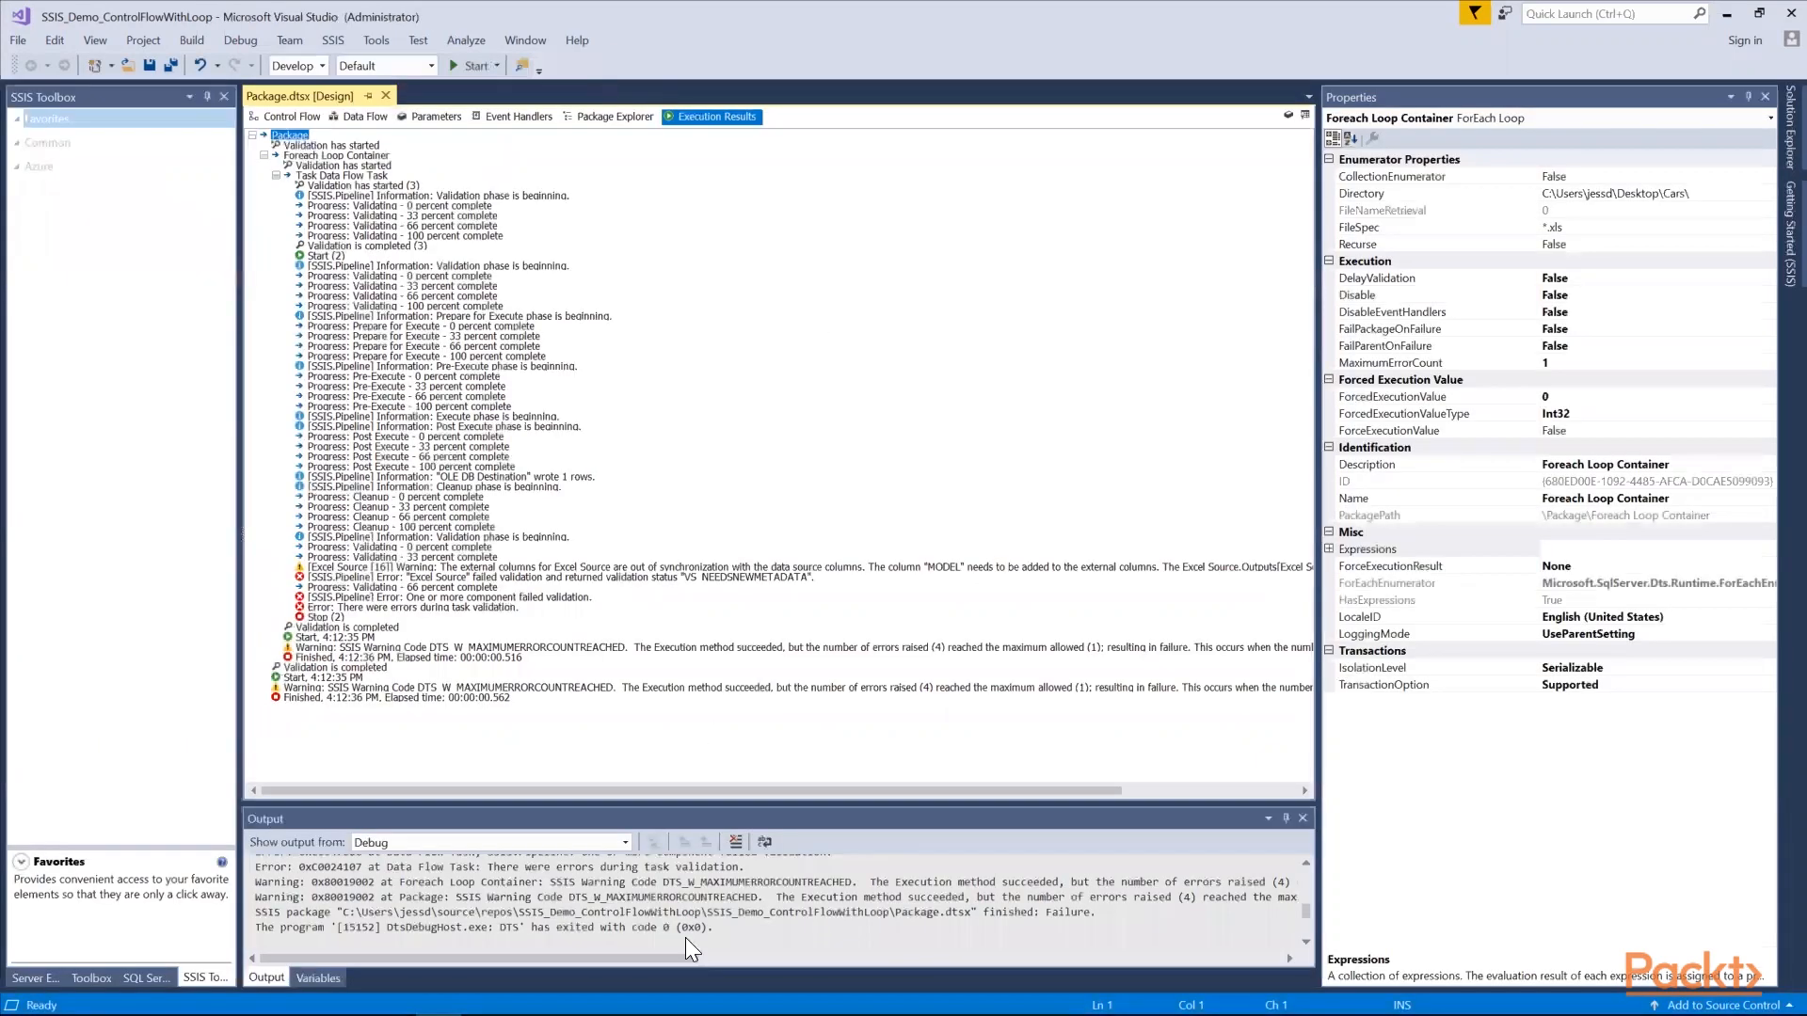
Switch to SQL Server Management Studio and check dbo.tblCar's rows in the top 200 editing grid and with a top 1000 query
click(348, 997)
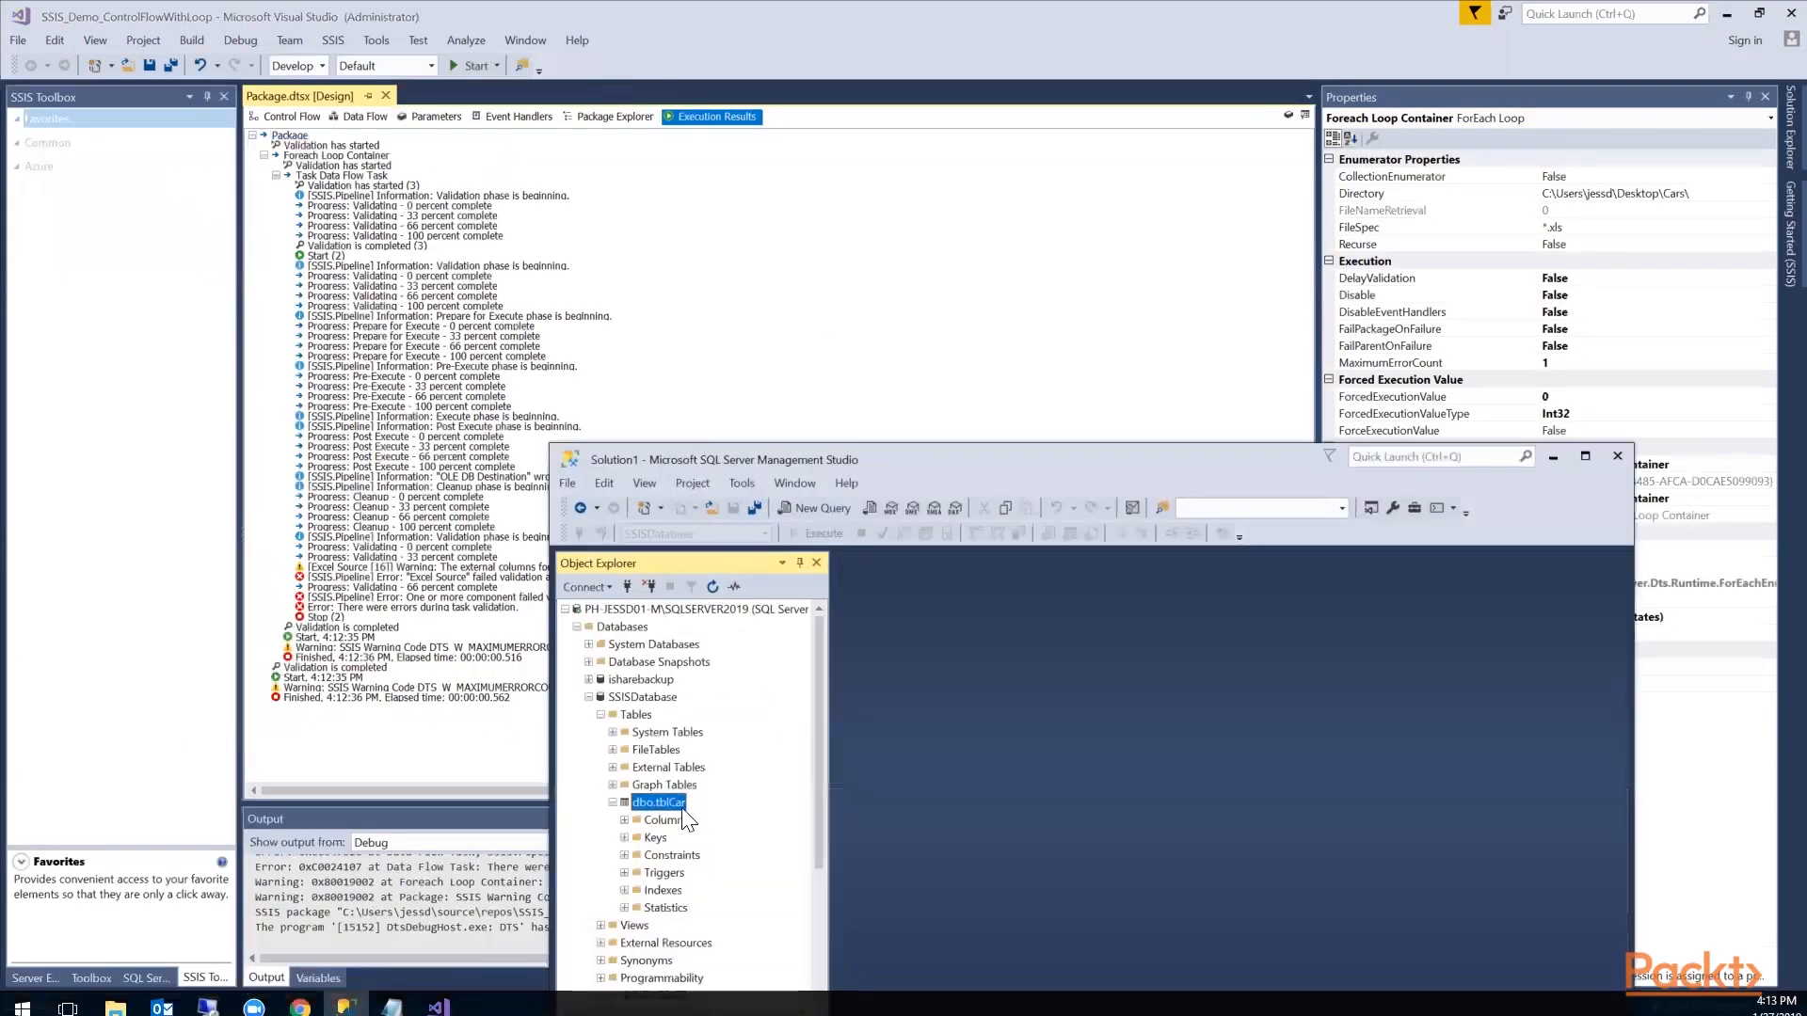
right_click(662, 801)
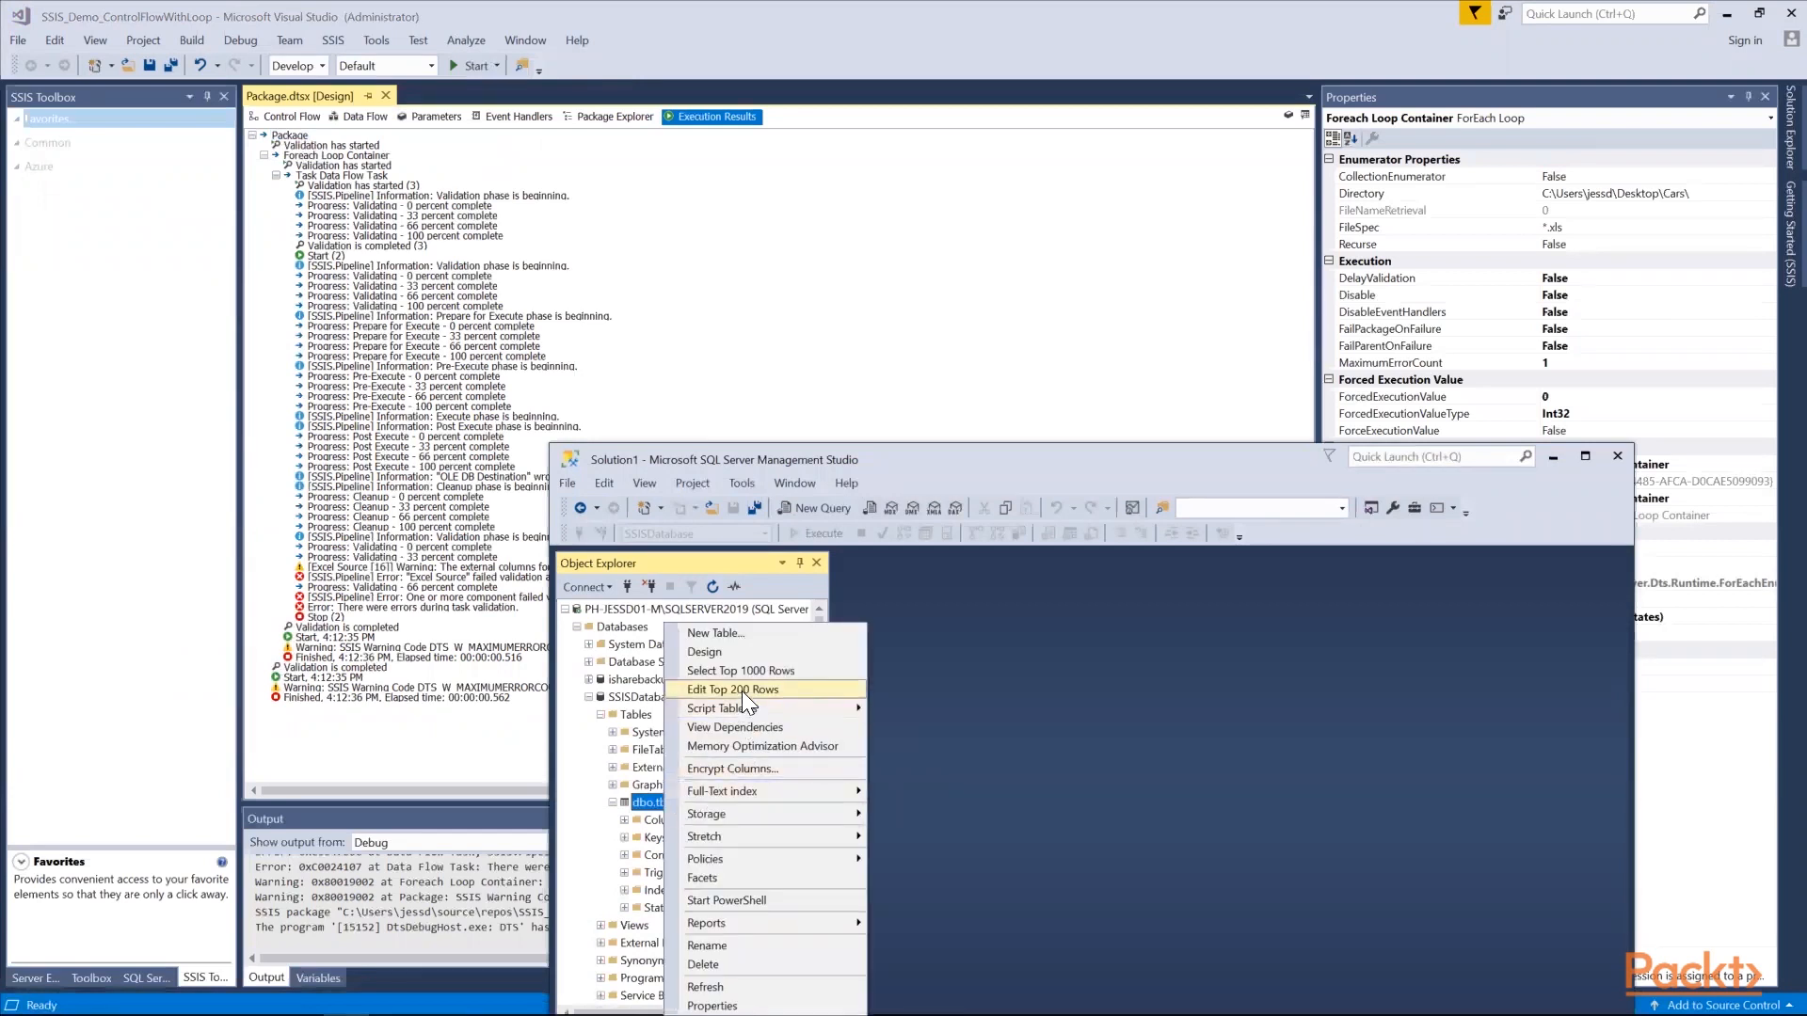
click(742, 691)
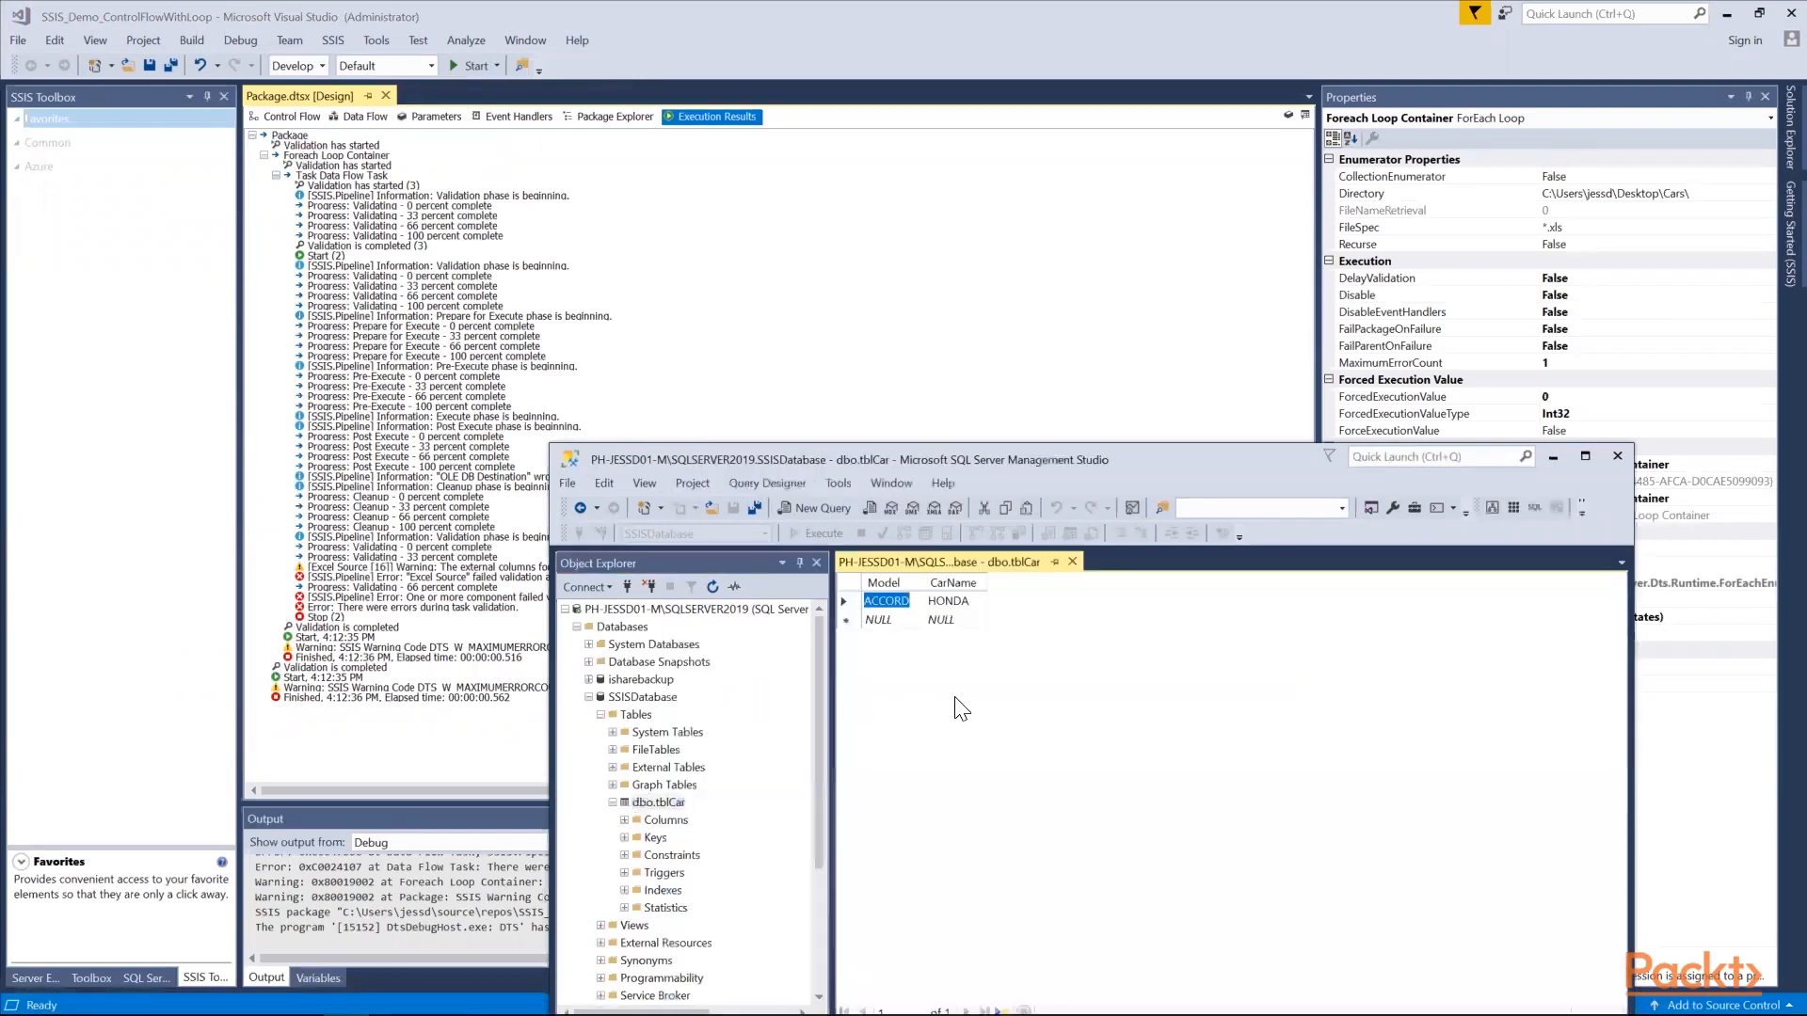
click(1072, 562)
right_click(678, 800)
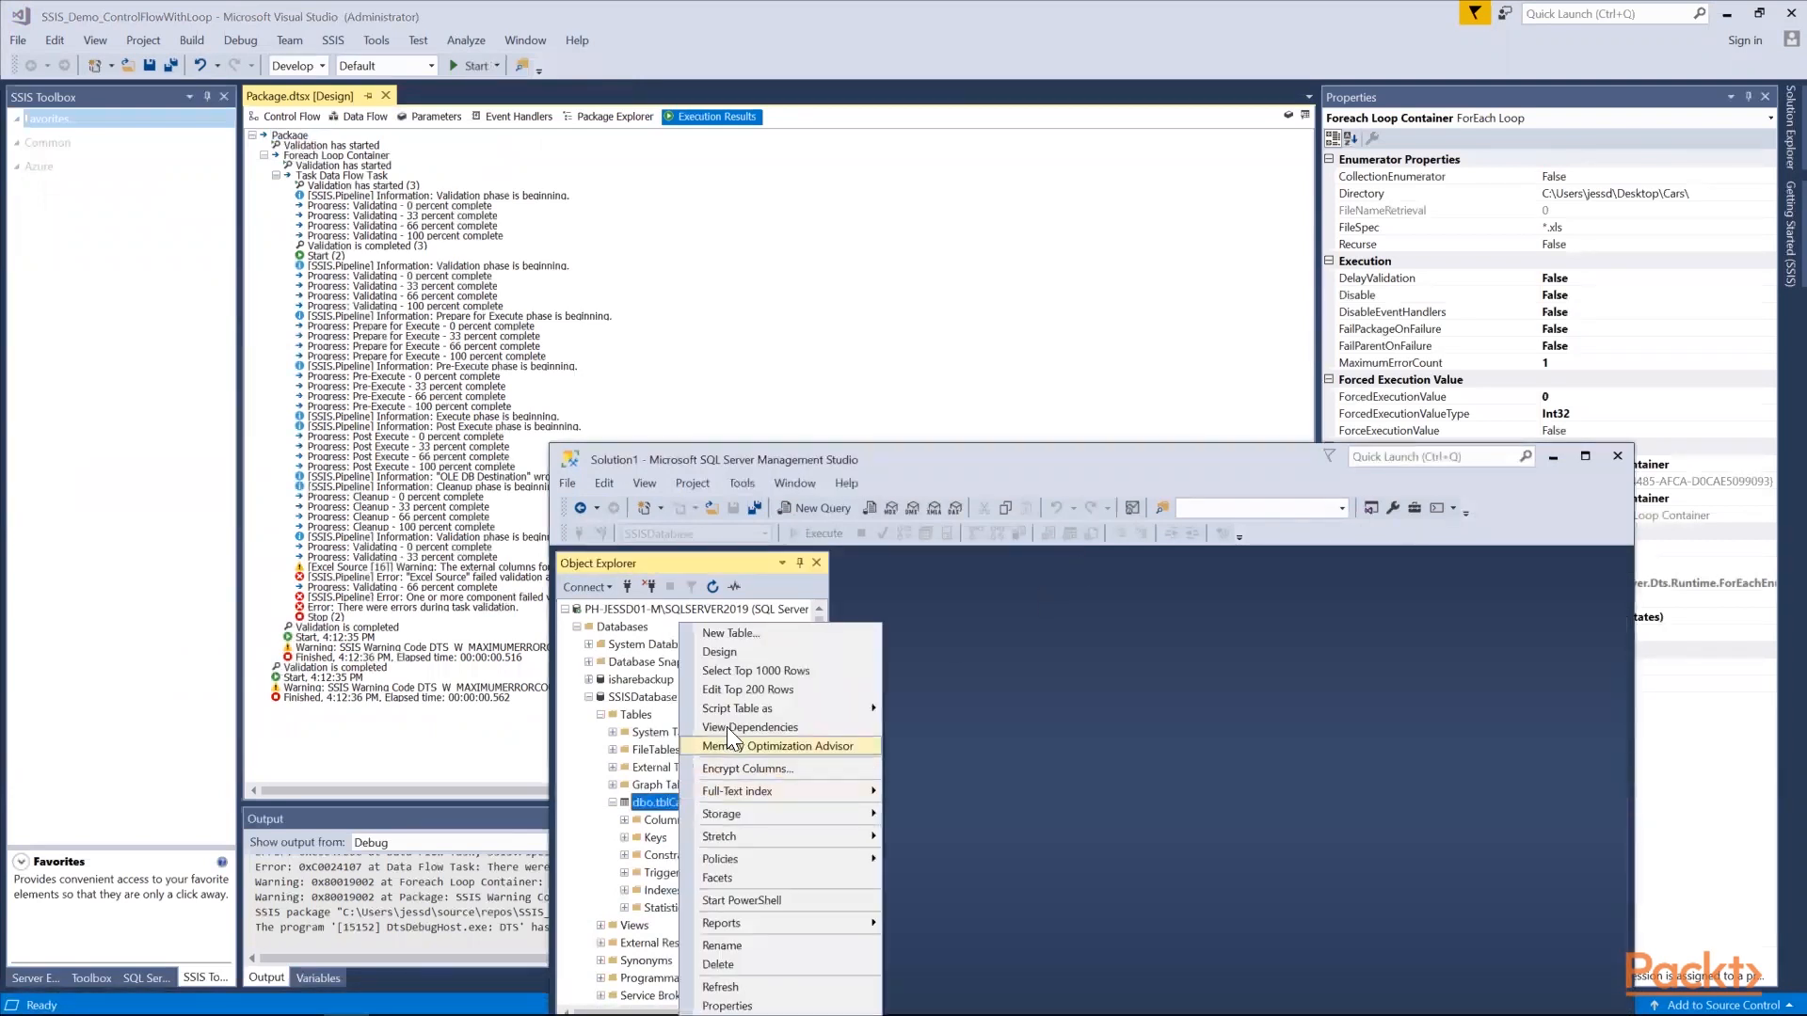
click(749, 671)
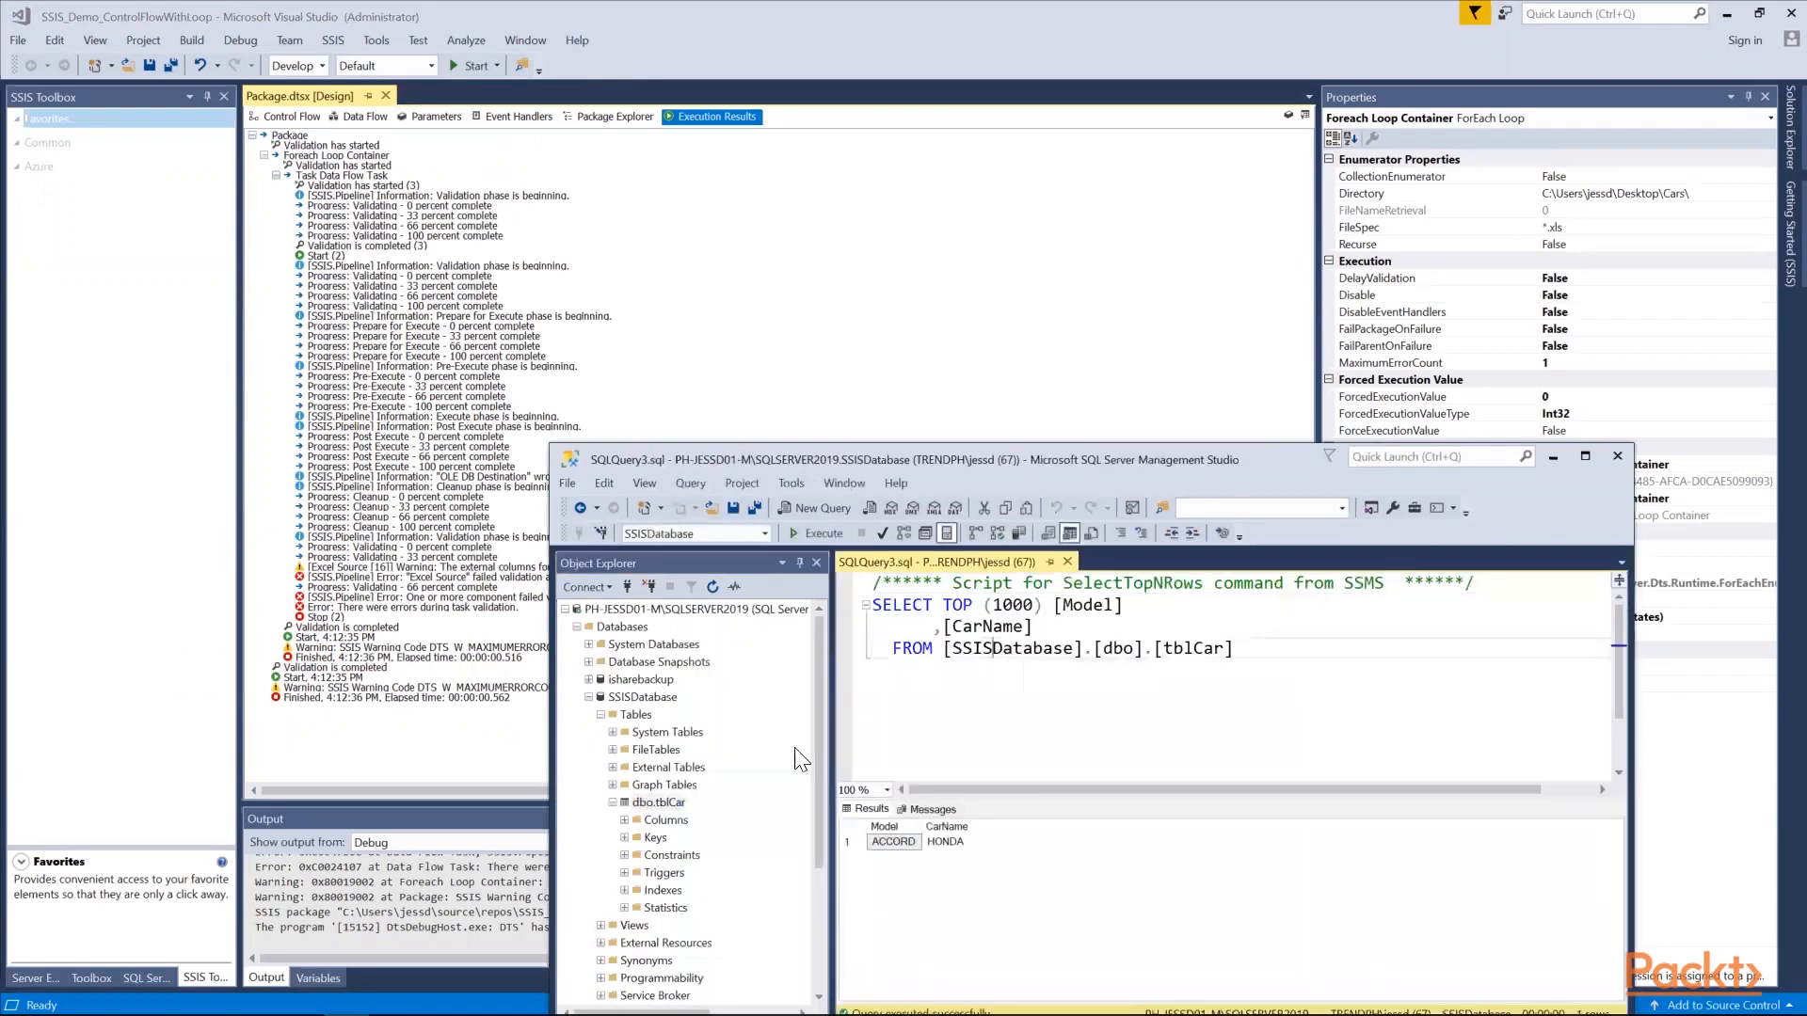
Open the design of dbo.tblCar and inspect its Model and CarName column definitions
right_click(674, 802)
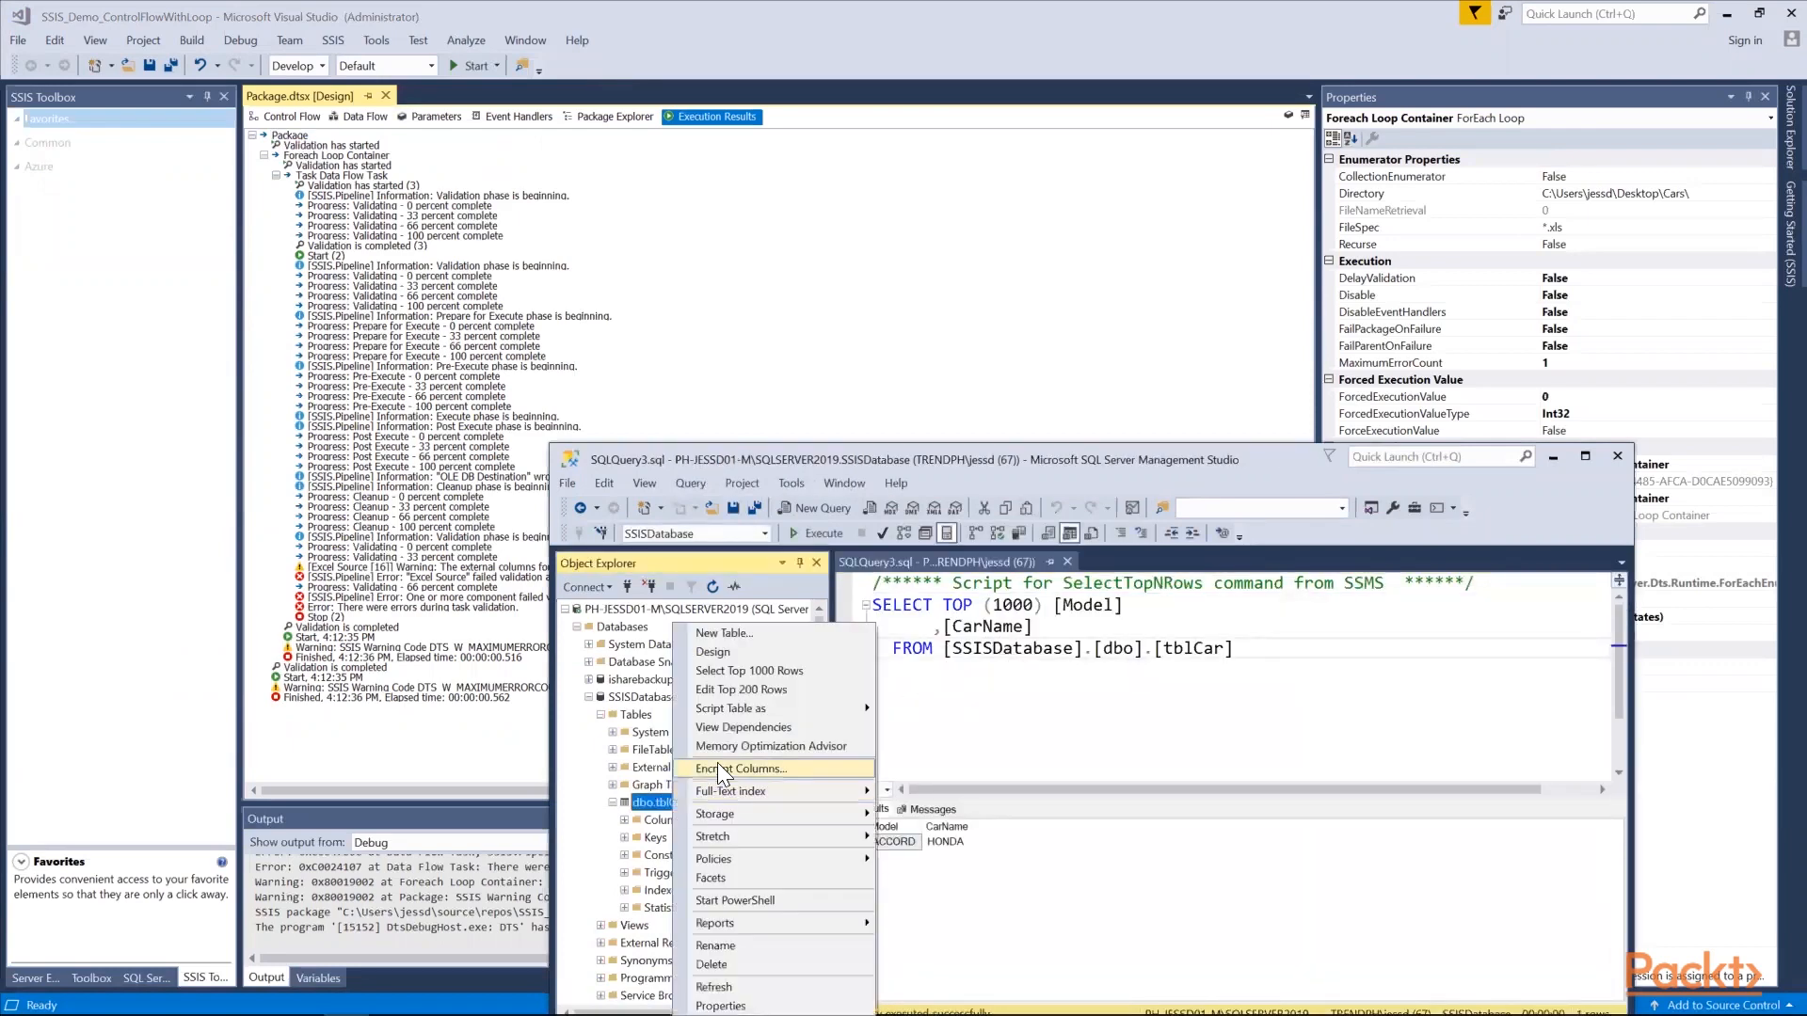
click(734, 659)
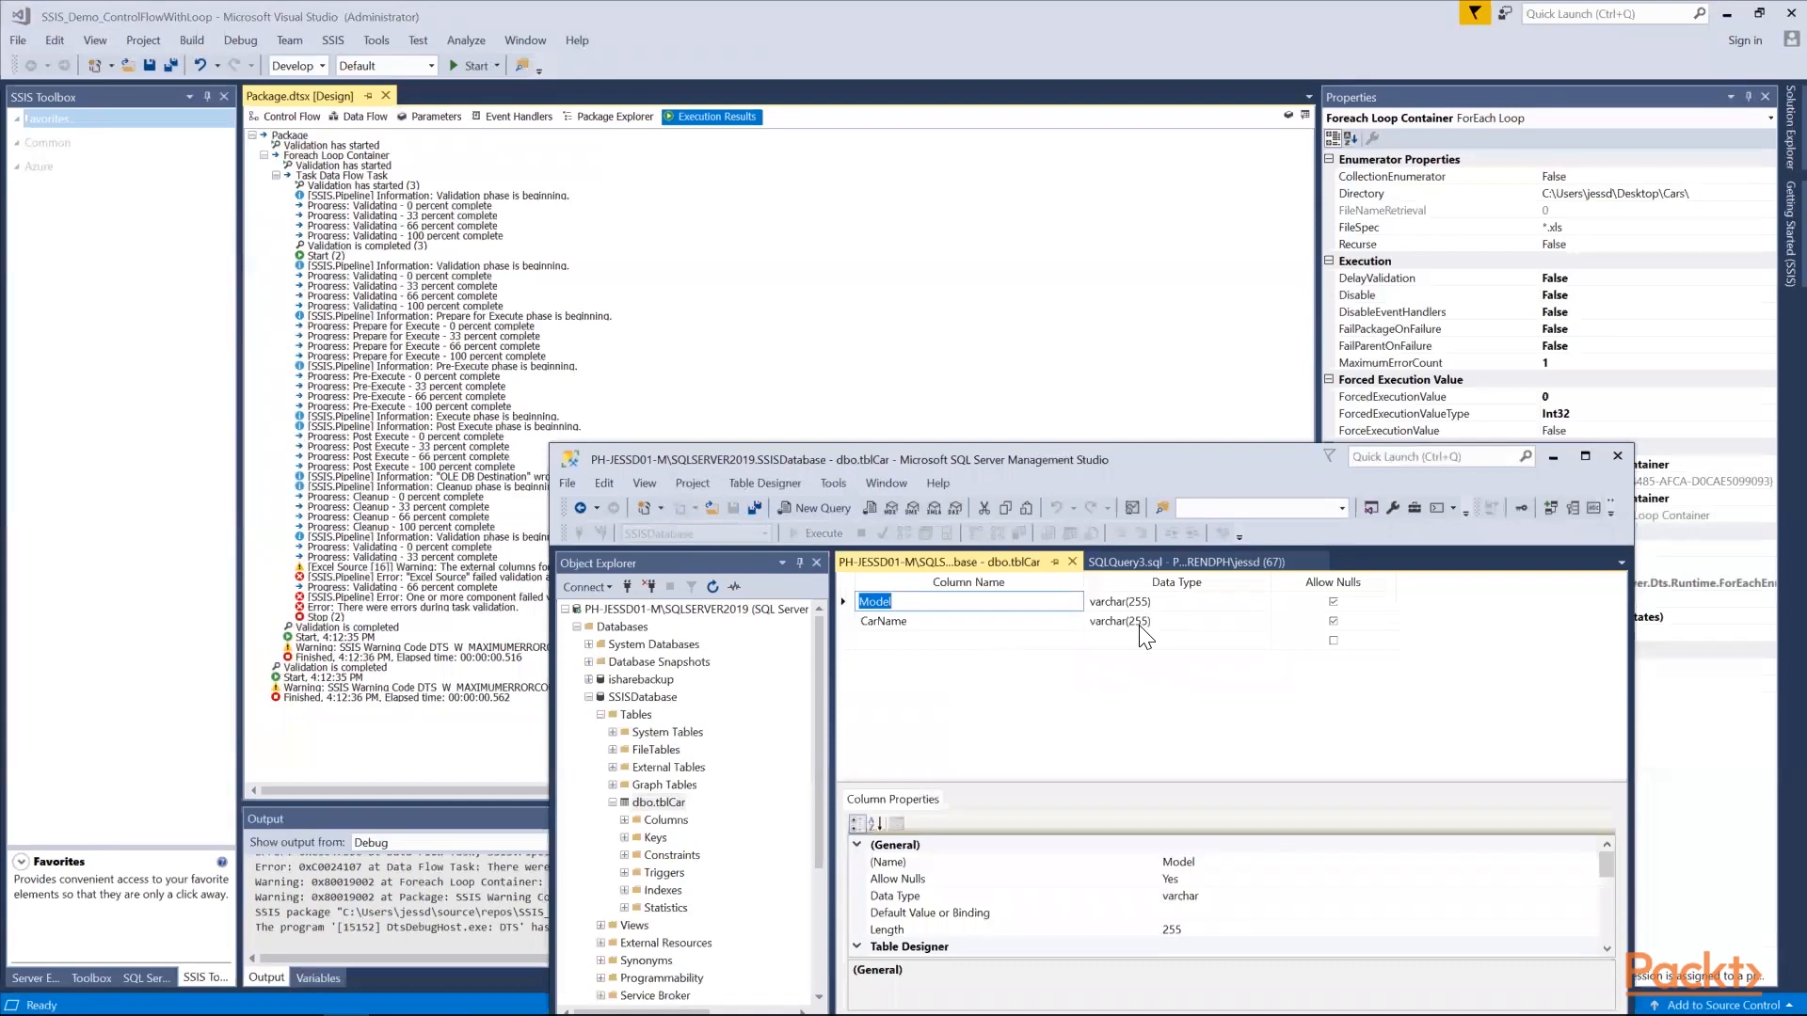
click(1032, 621)
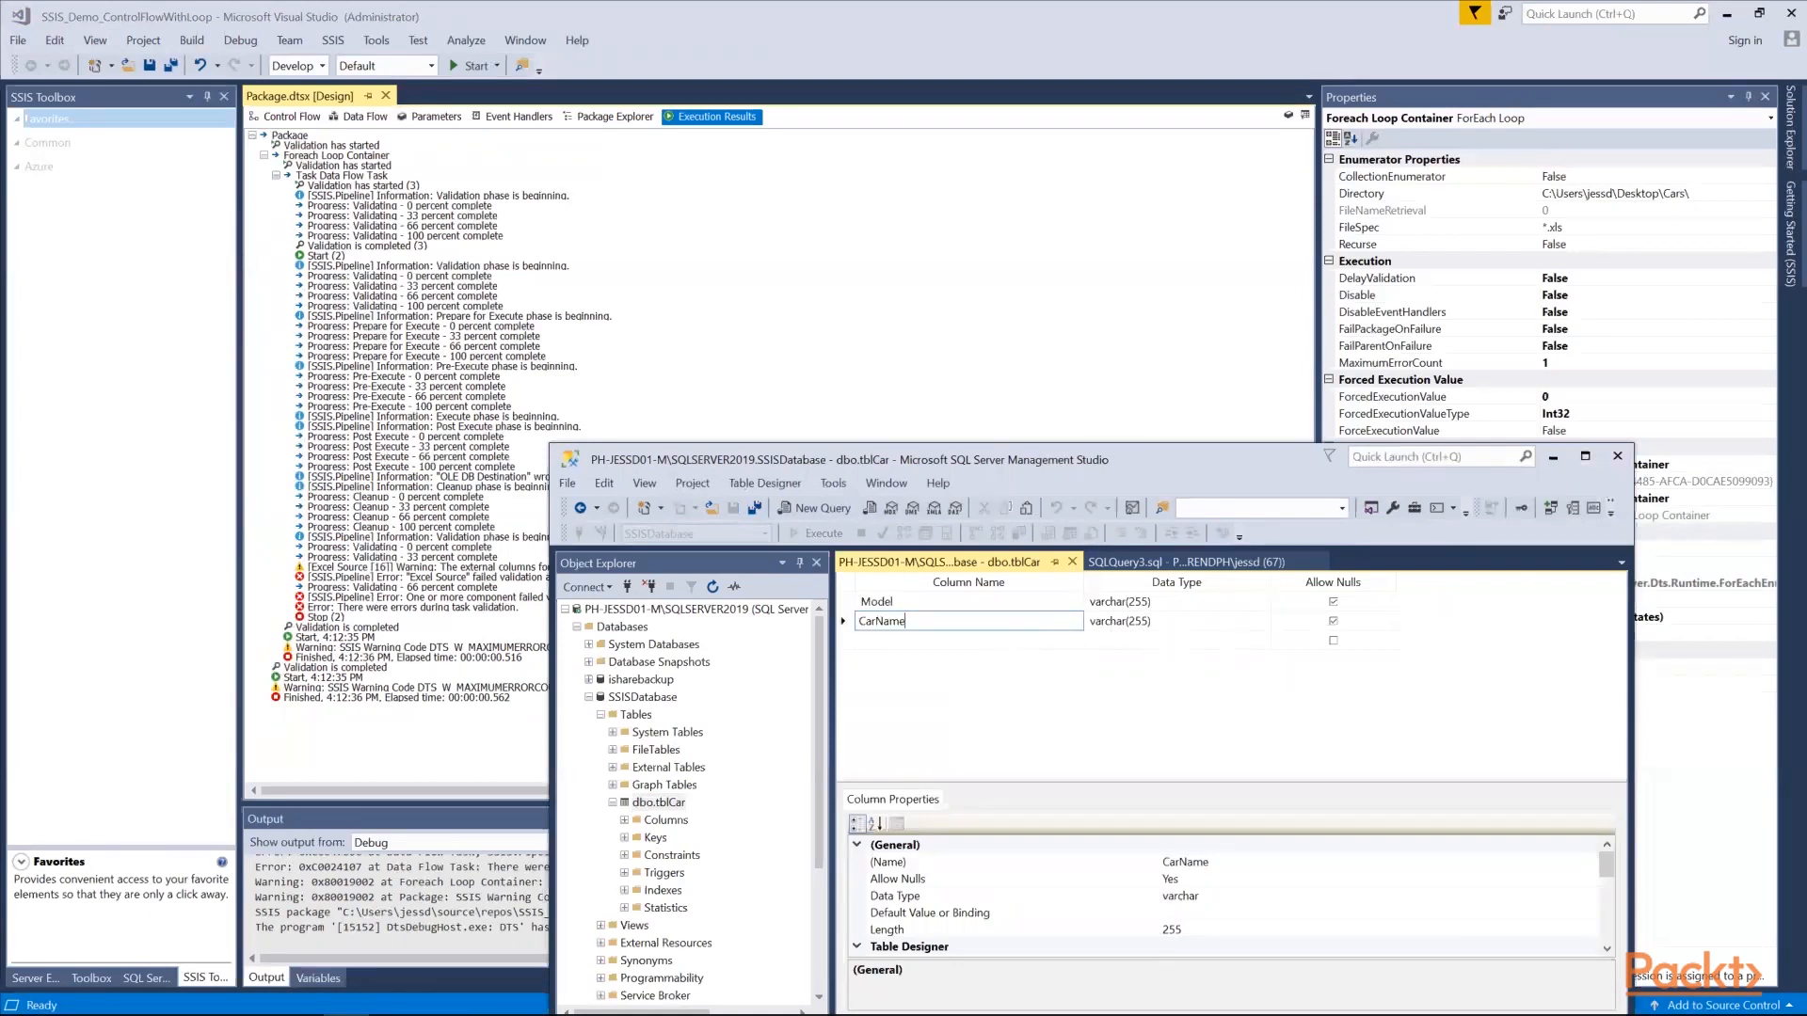
Switch back to Visual Studio and run the package with the Foreach Loop Container again
key(alt+Tab)
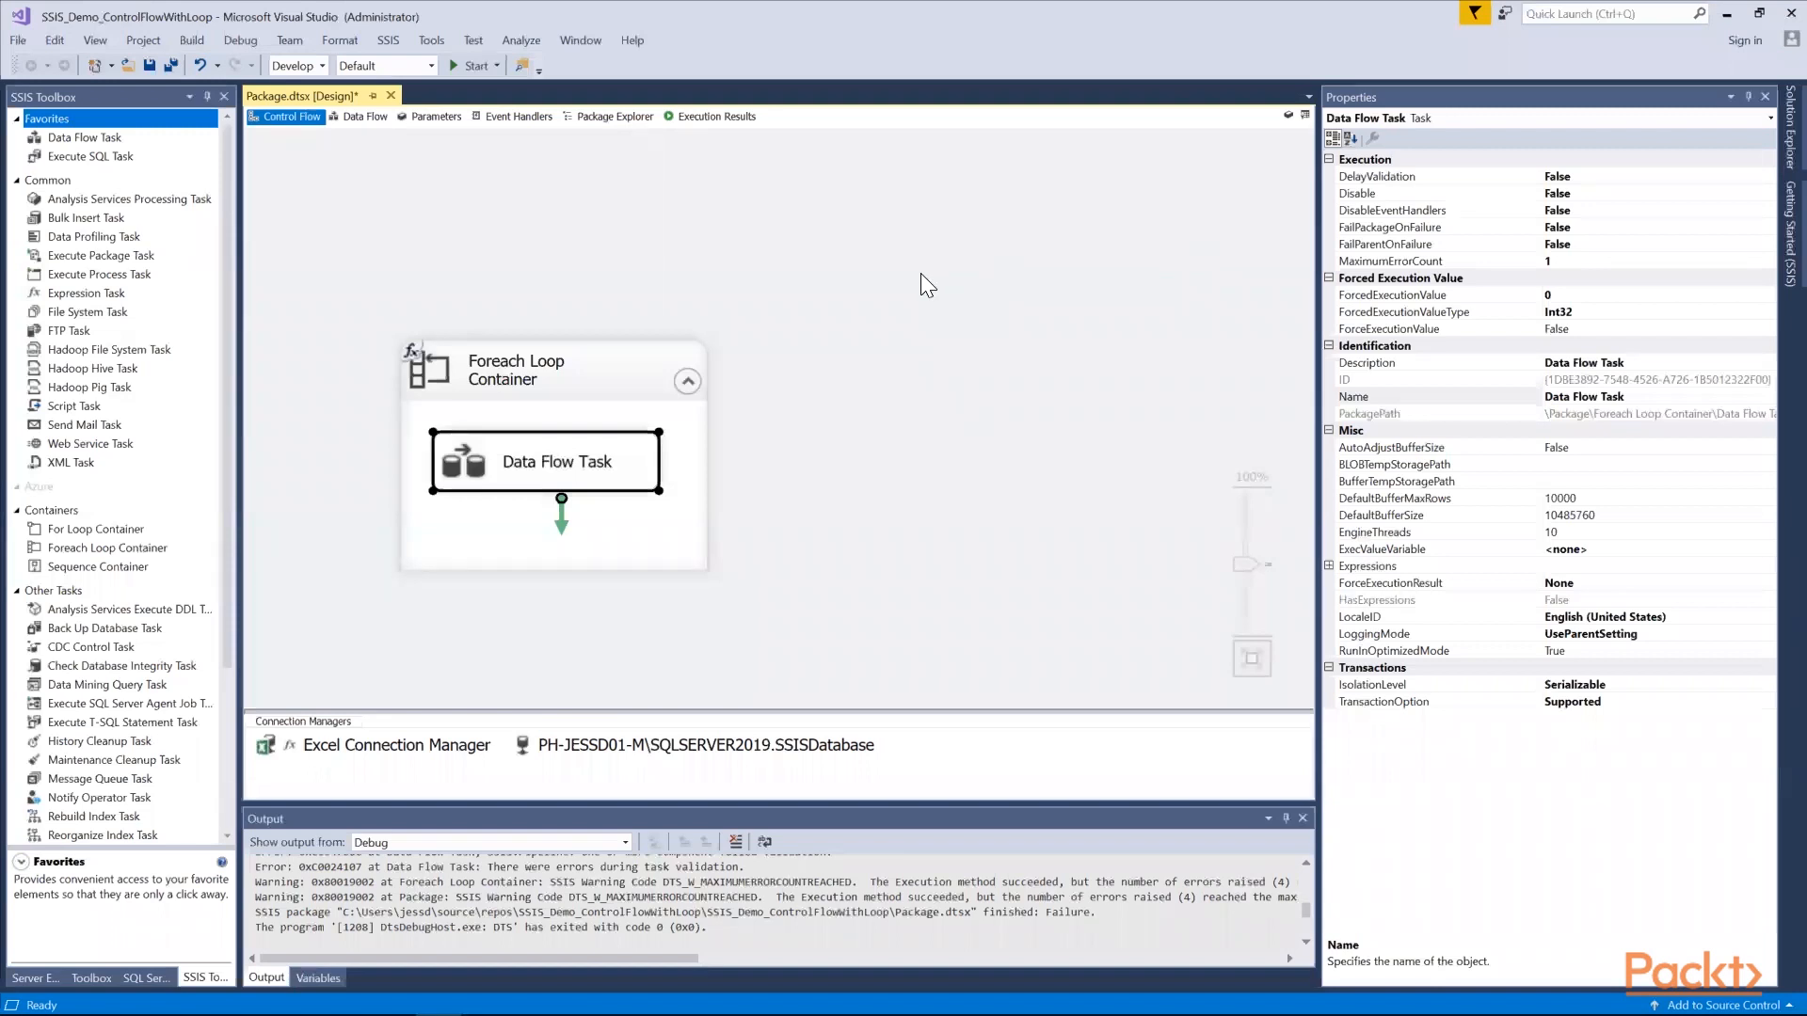
click(466, 66)
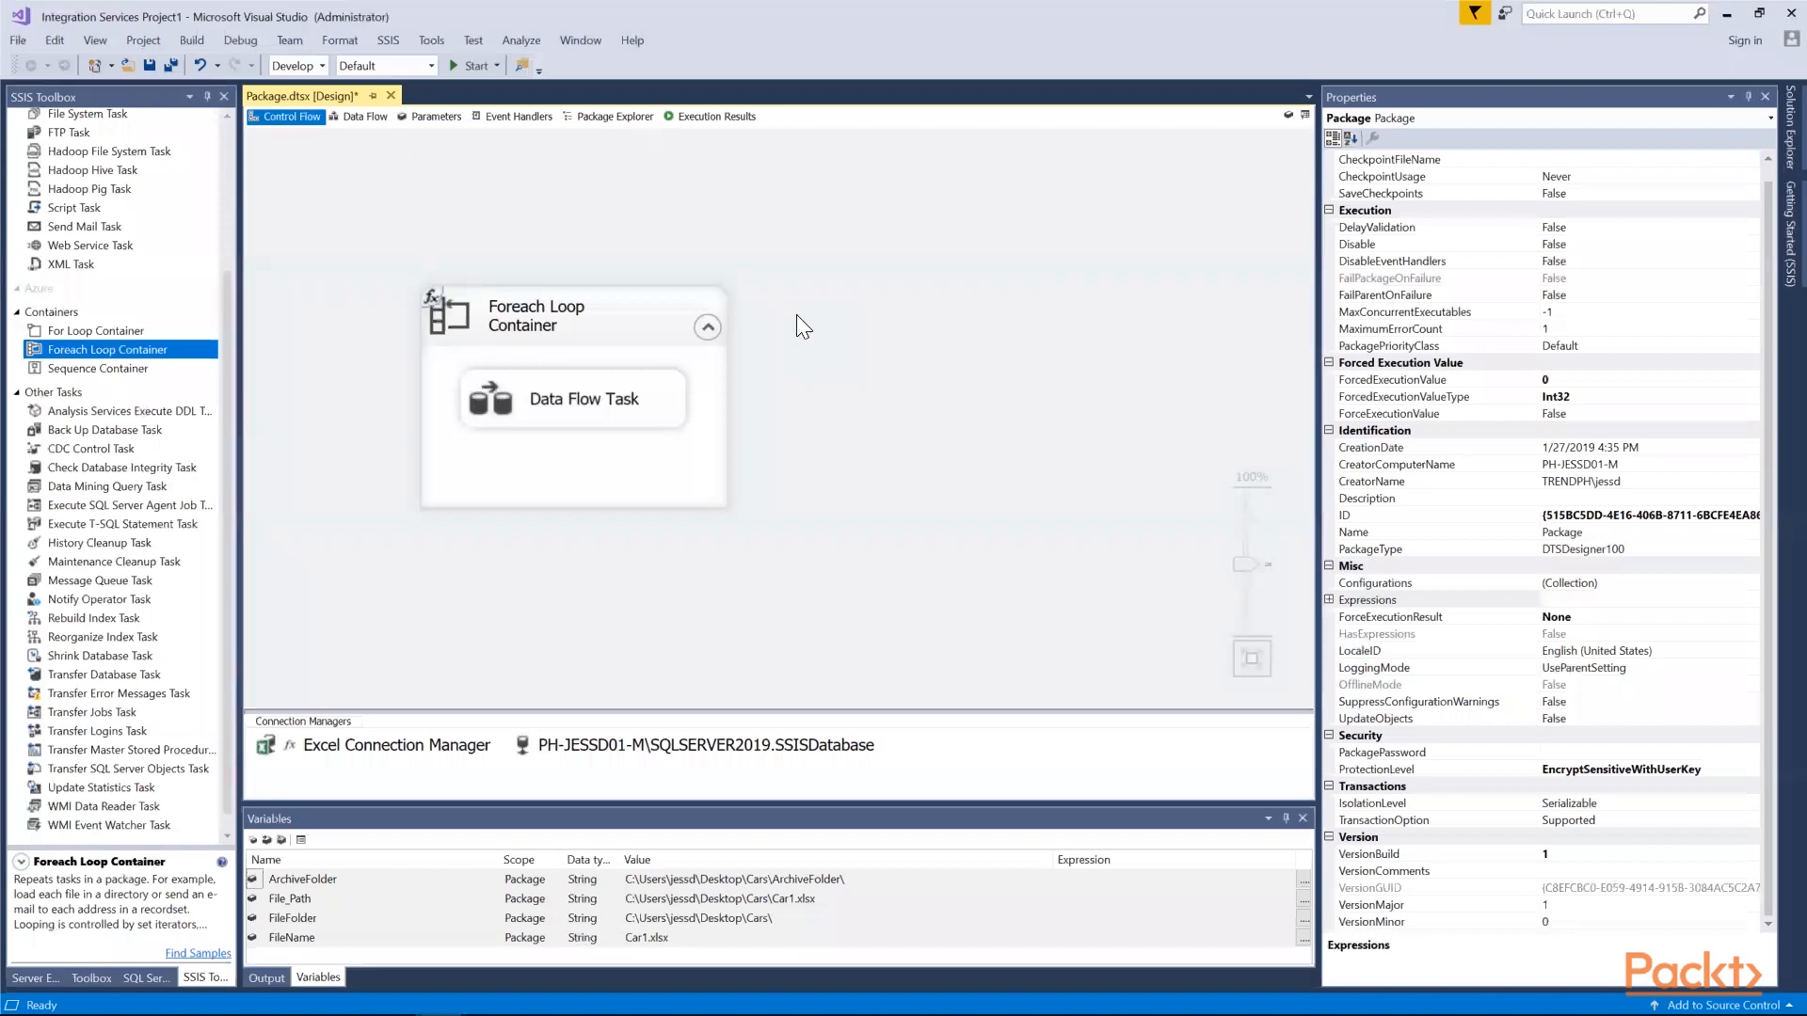
click(470, 70)
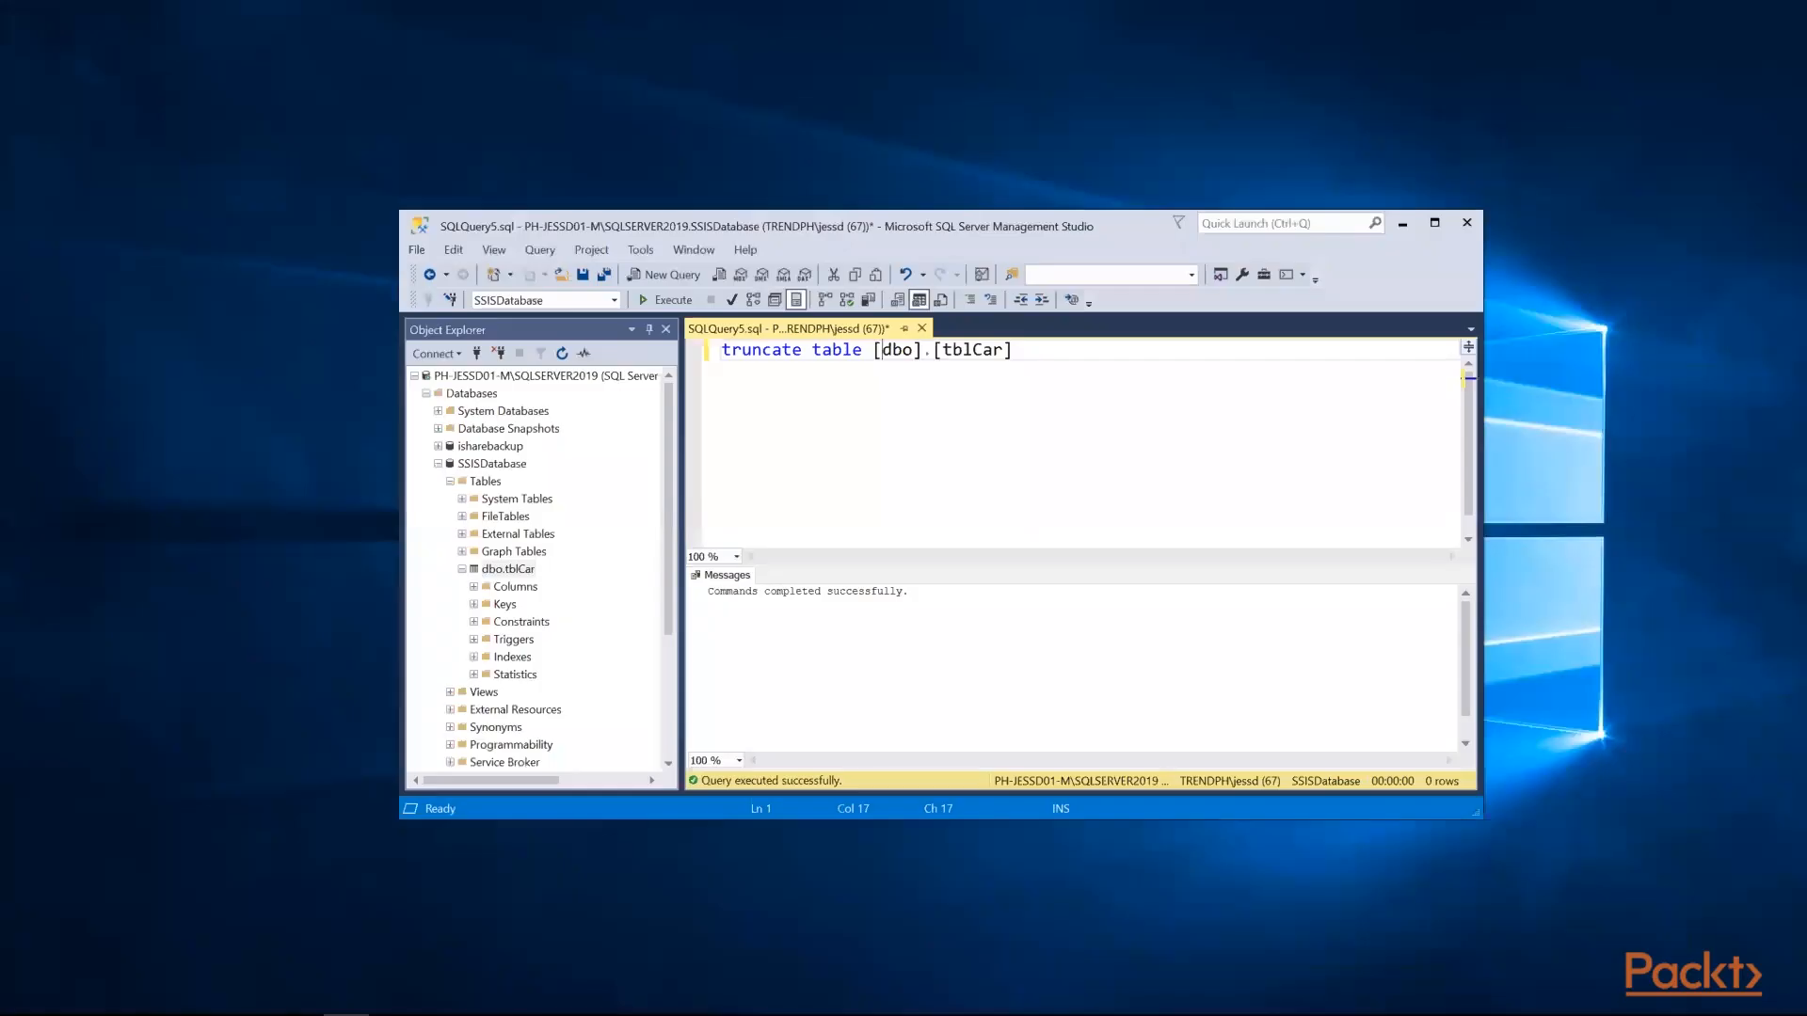
In SQL Server Management Studio, open the top 200 rows of dbo.tblCar to check the imported car records
right_click(520, 569)
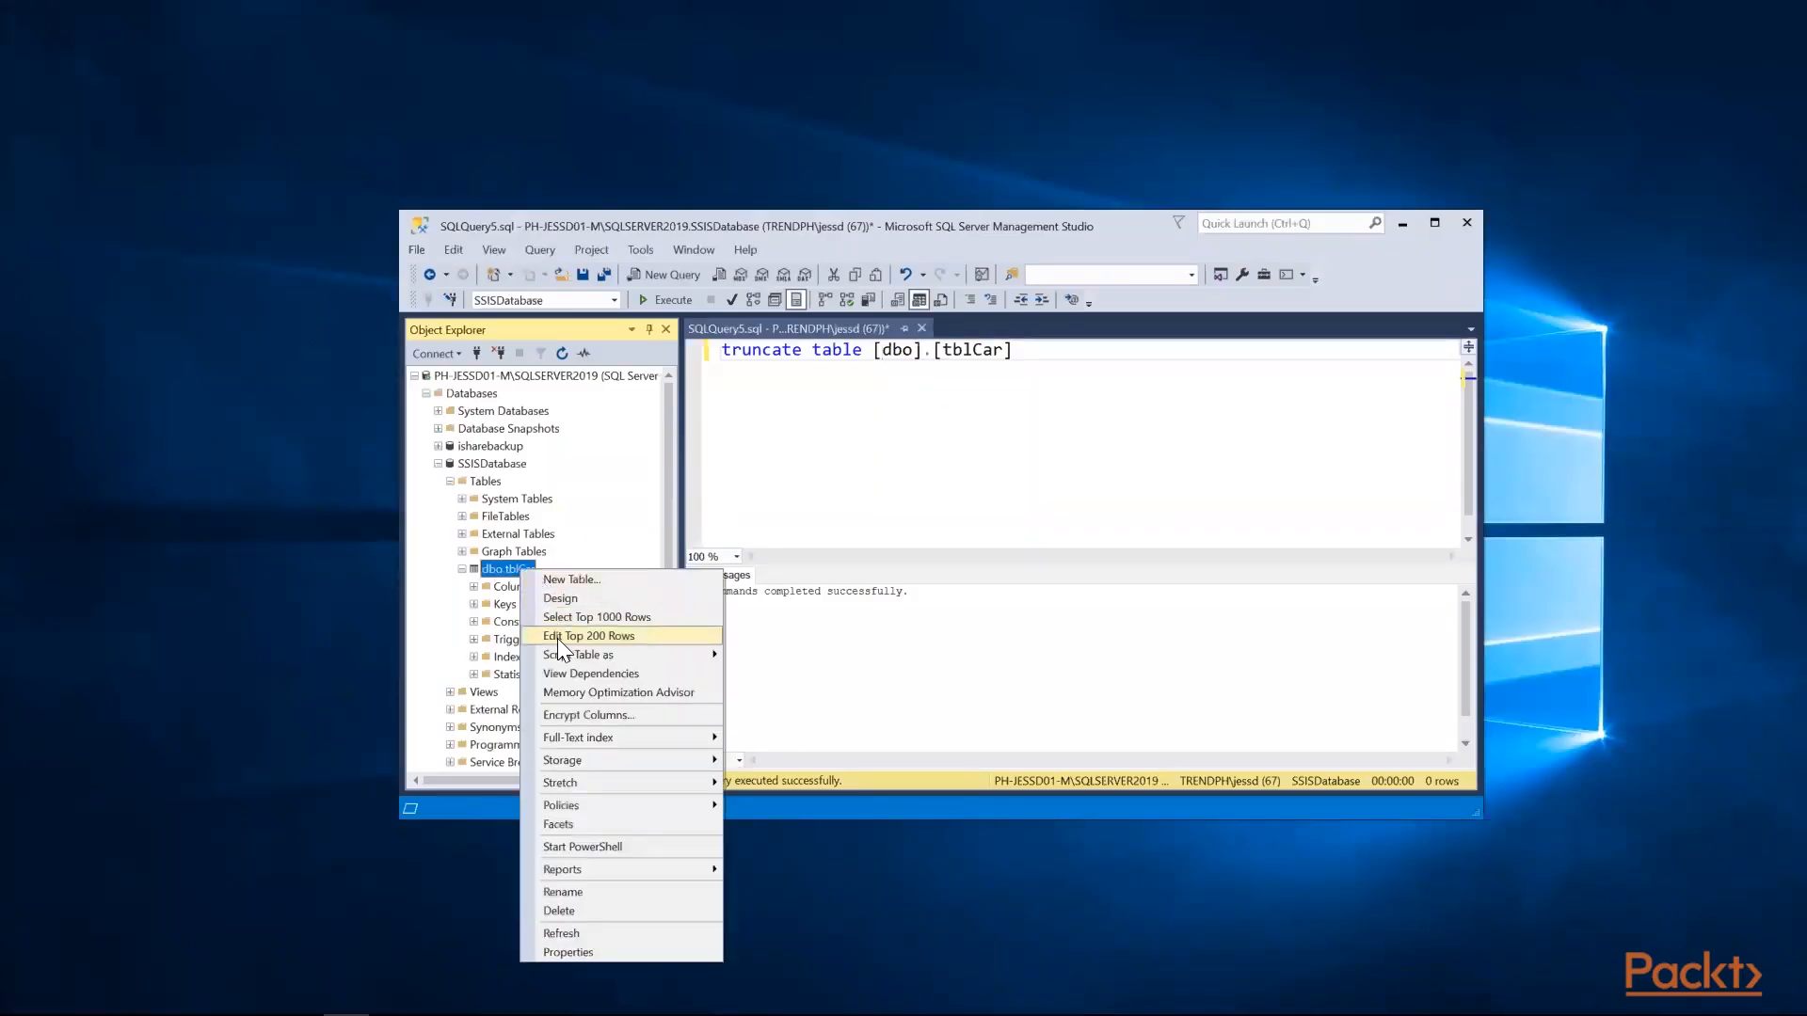
click(557, 636)
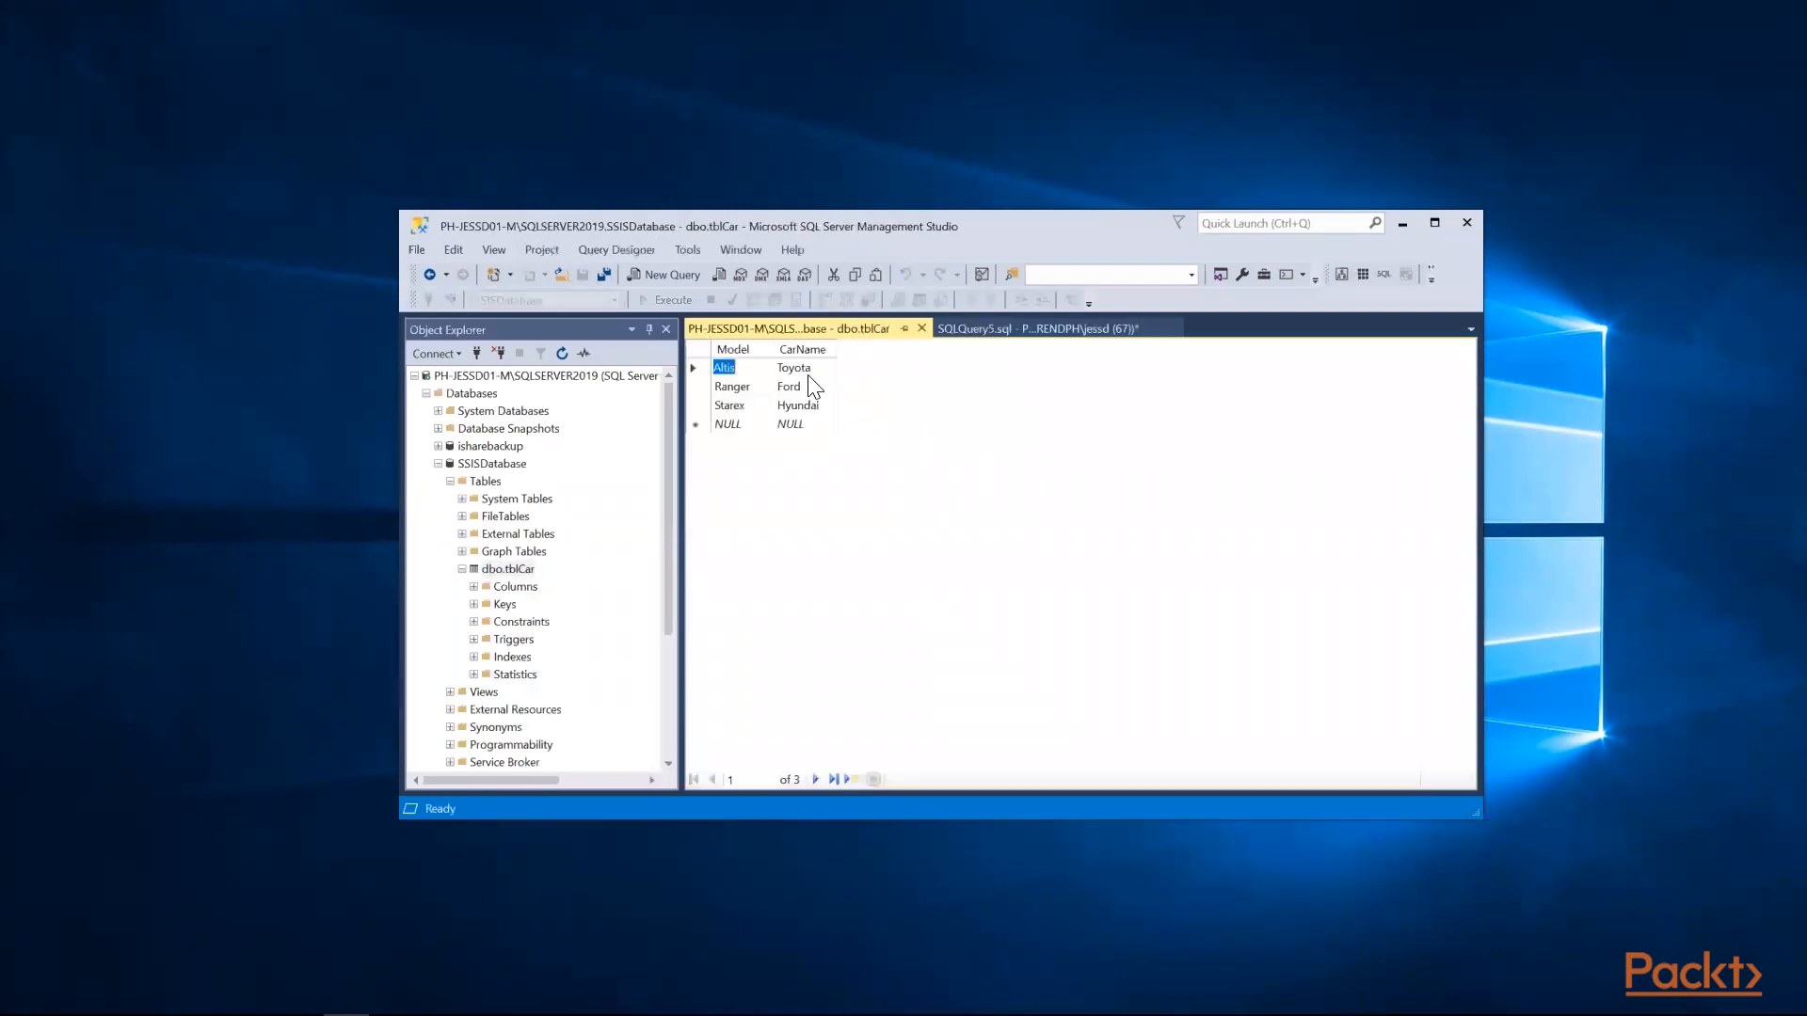
click(811, 426)
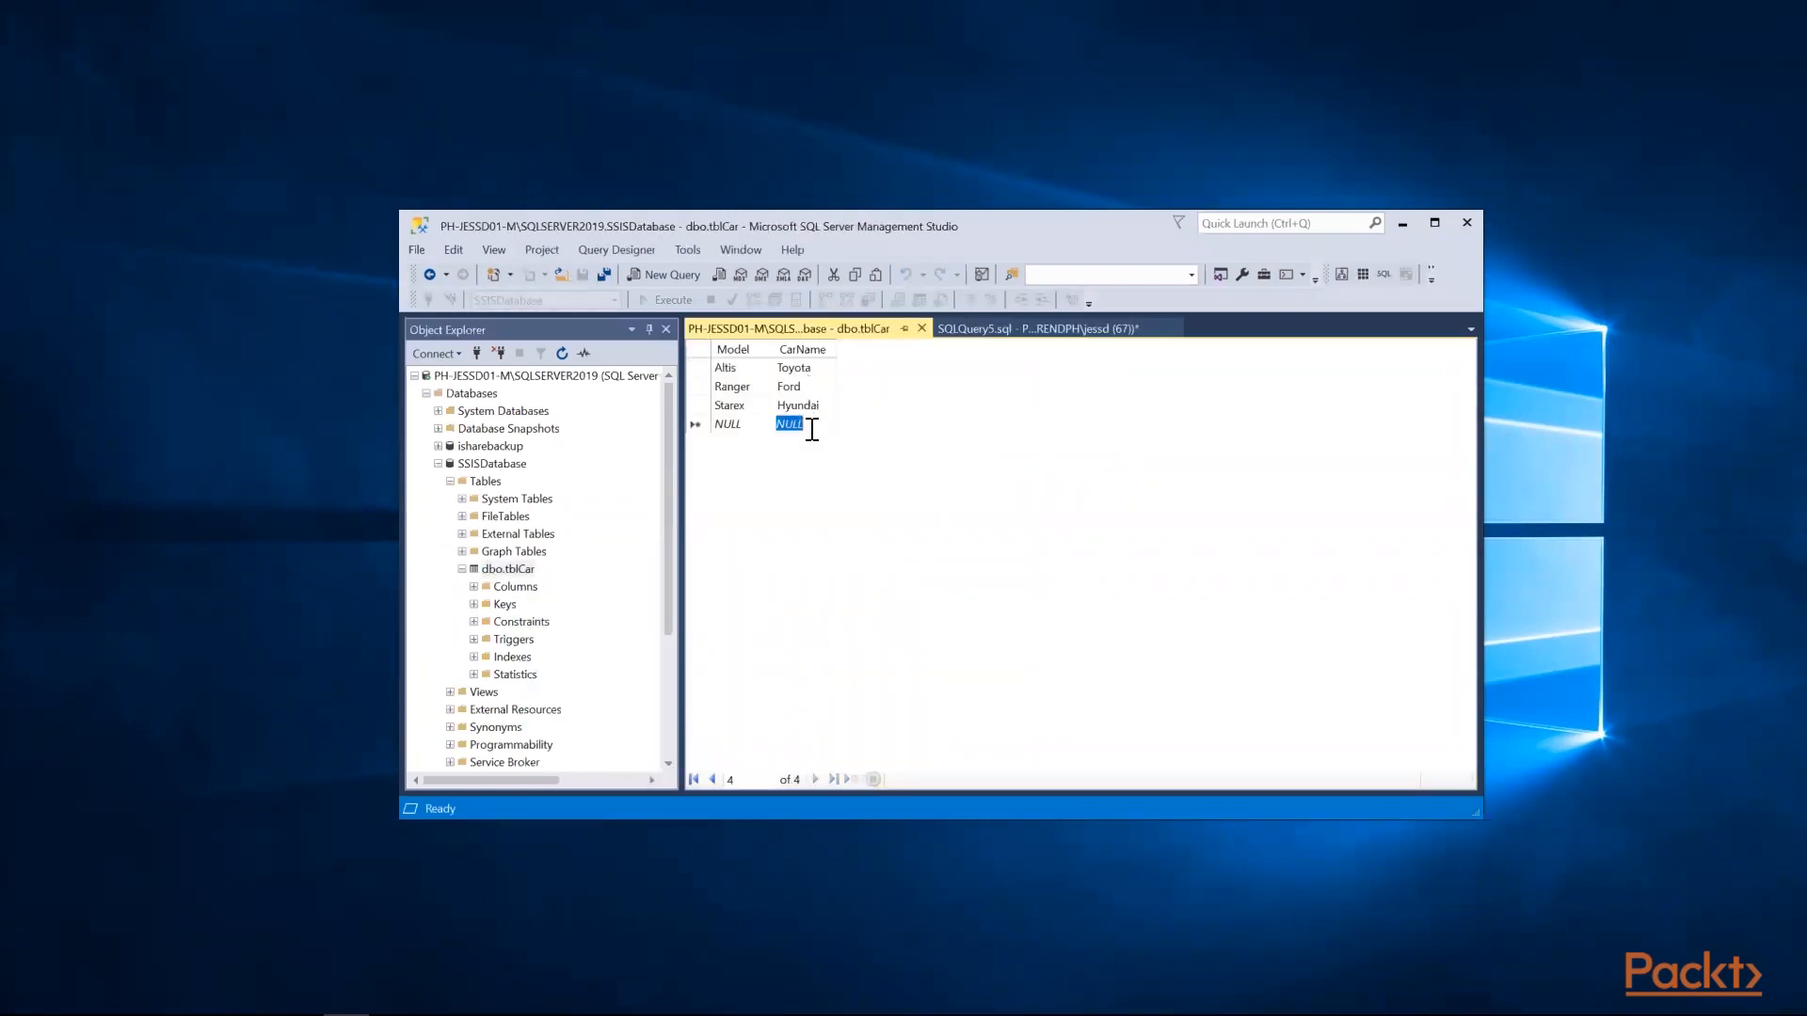